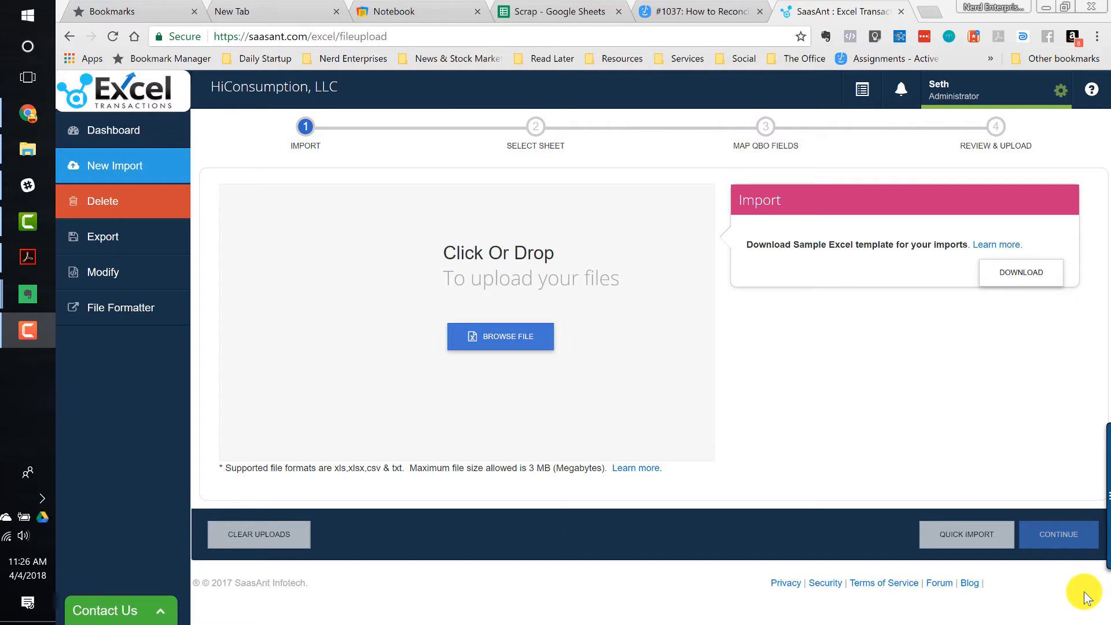
# - Open the PayPal export MSR-201707.CSV from the PayPal banking folder
pyautogui.click(35, 160)
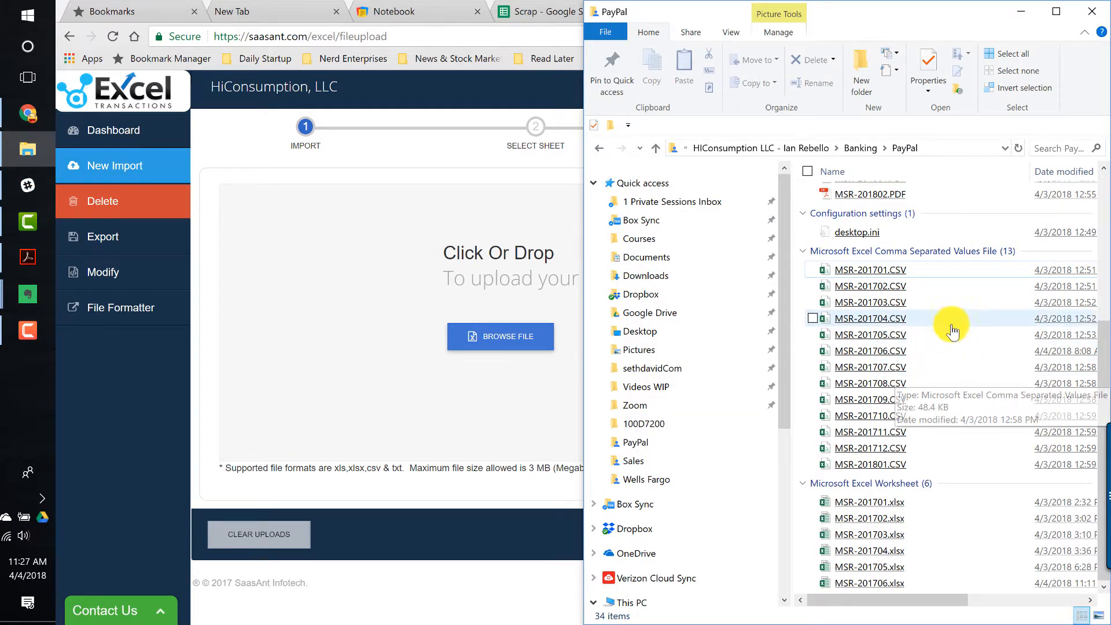
pyautogui.click(870, 369)
pyautogui.doubleClick(870, 369)
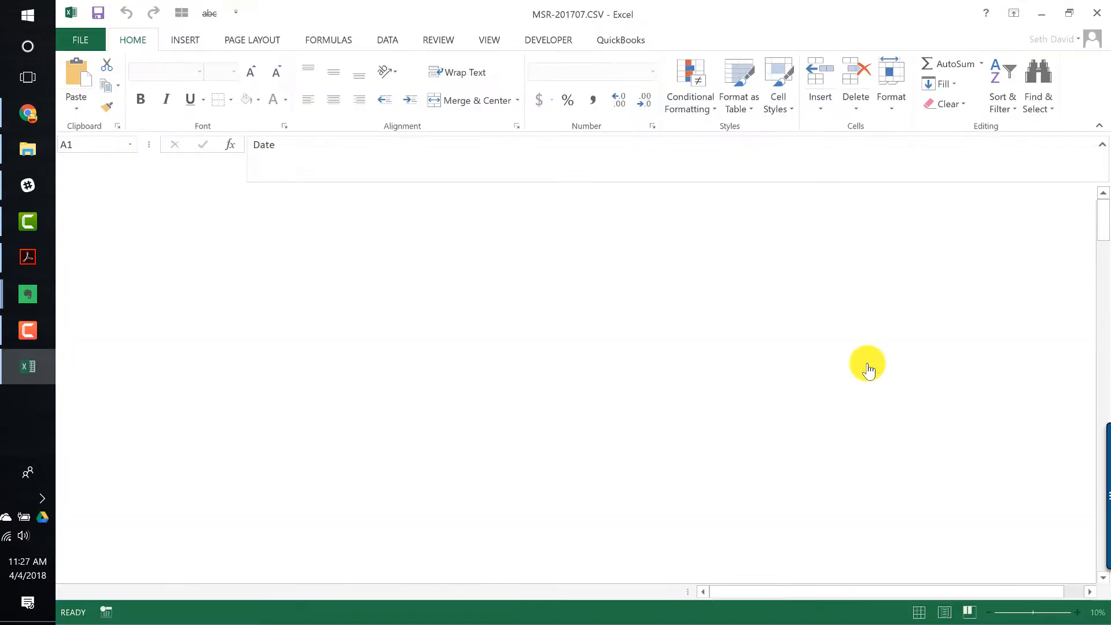
# - Save the file as an Excel Workbook named MSR-201707.xlsx in the same PayPal folder
pyautogui.click(80, 37)
pyautogui.click(87, 186)
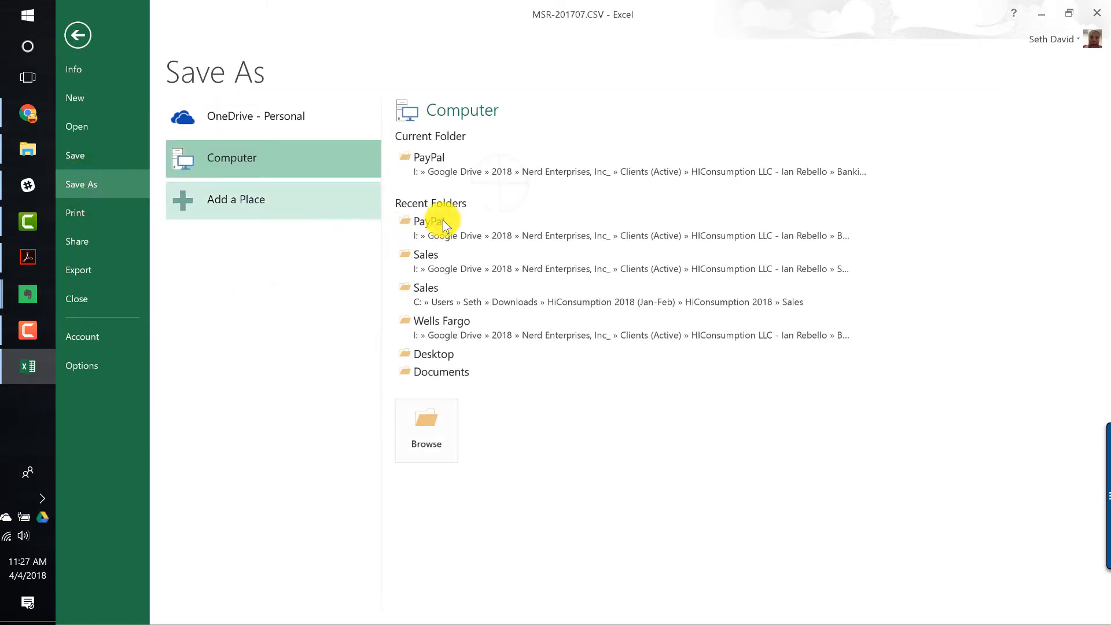
pyautogui.click(503, 174)
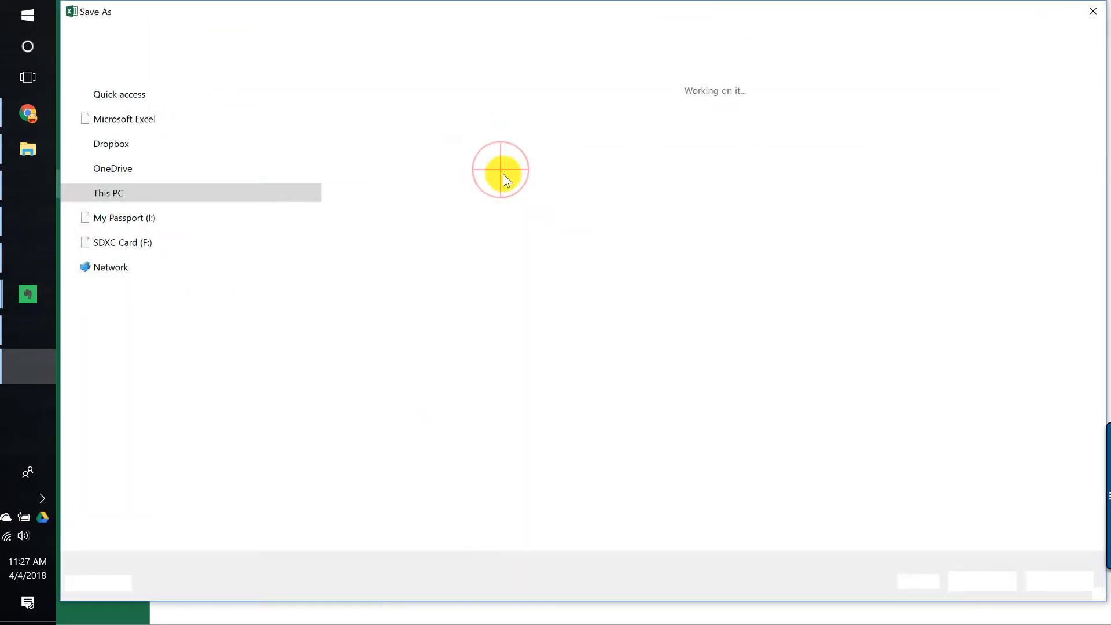
pyautogui.click(264, 489)
pyautogui.click(259, 507)
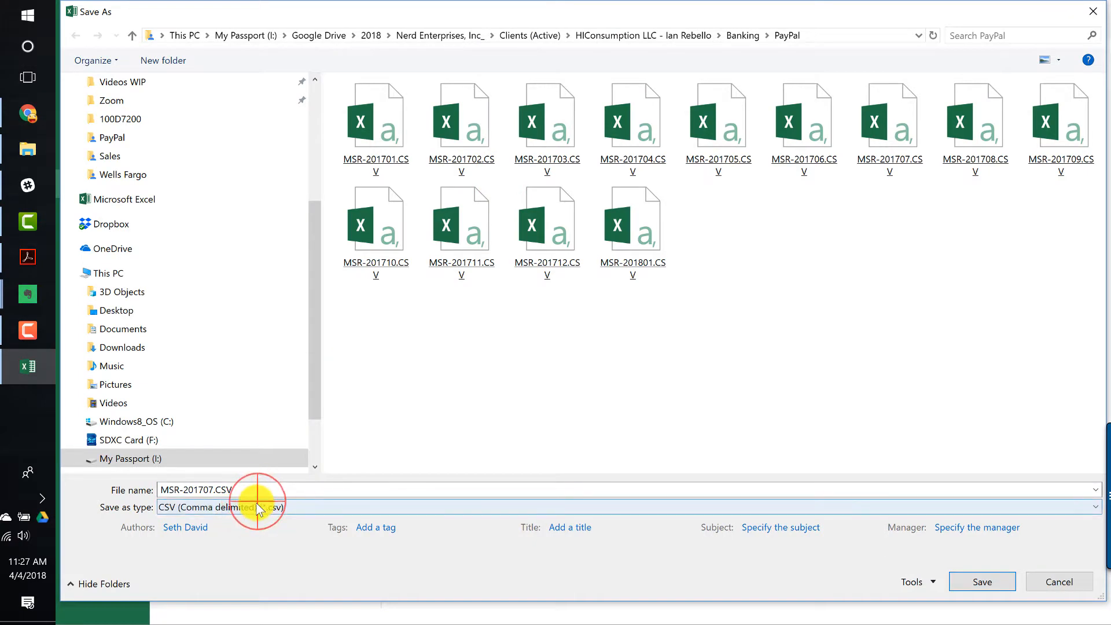
pyautogui.click(214, 159)
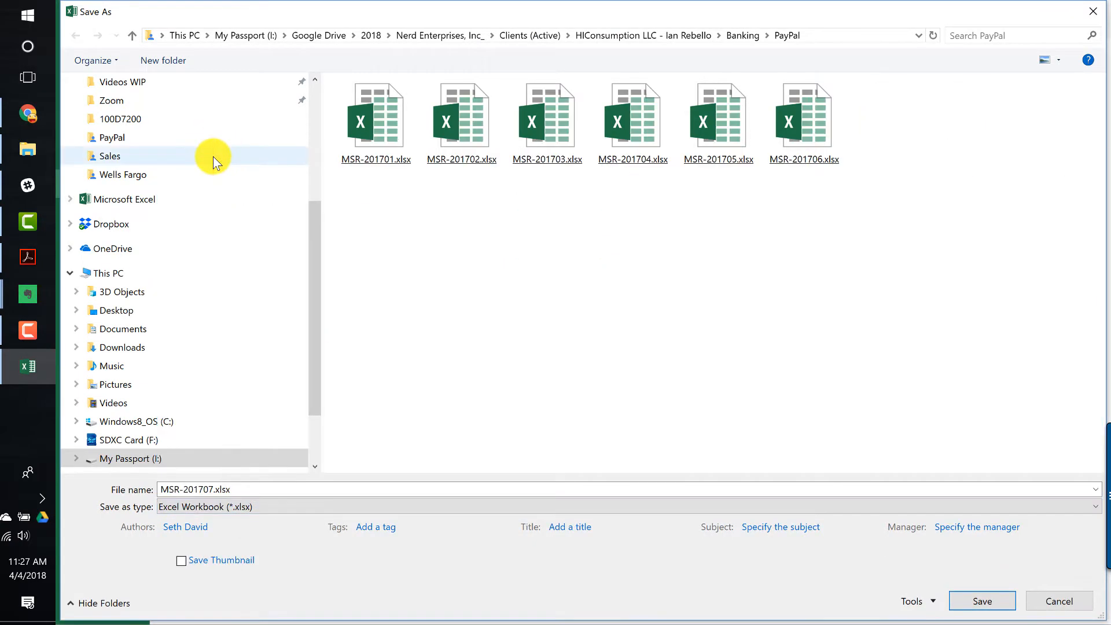
pyautogui.click(983, 602)
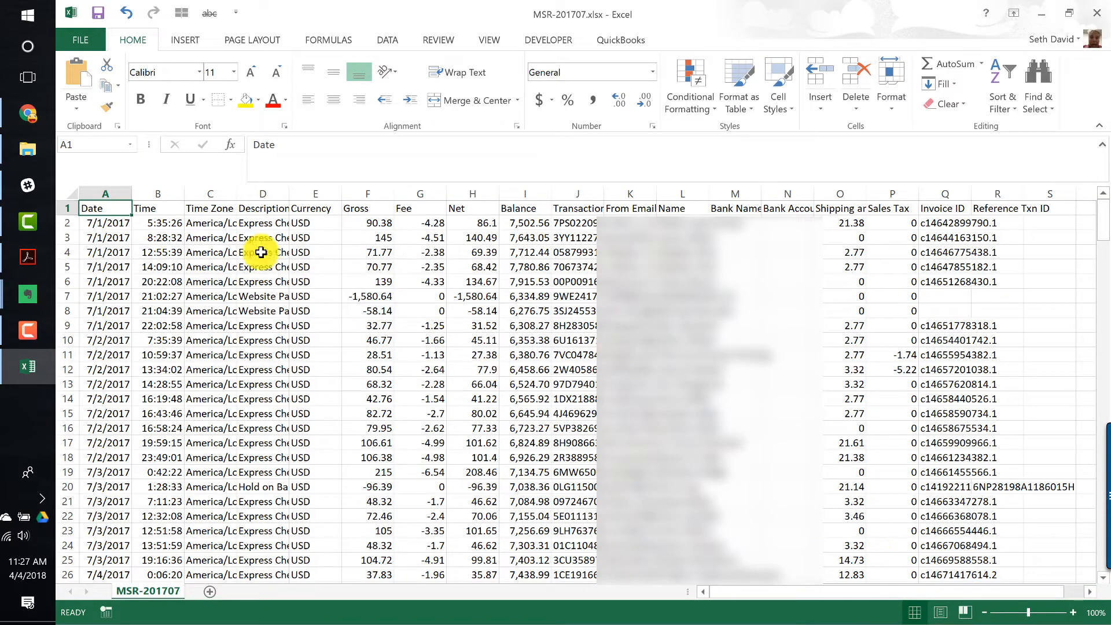
# - Bold the header row and freeze the top row of the sheet
pyautogui.click(104, 210)
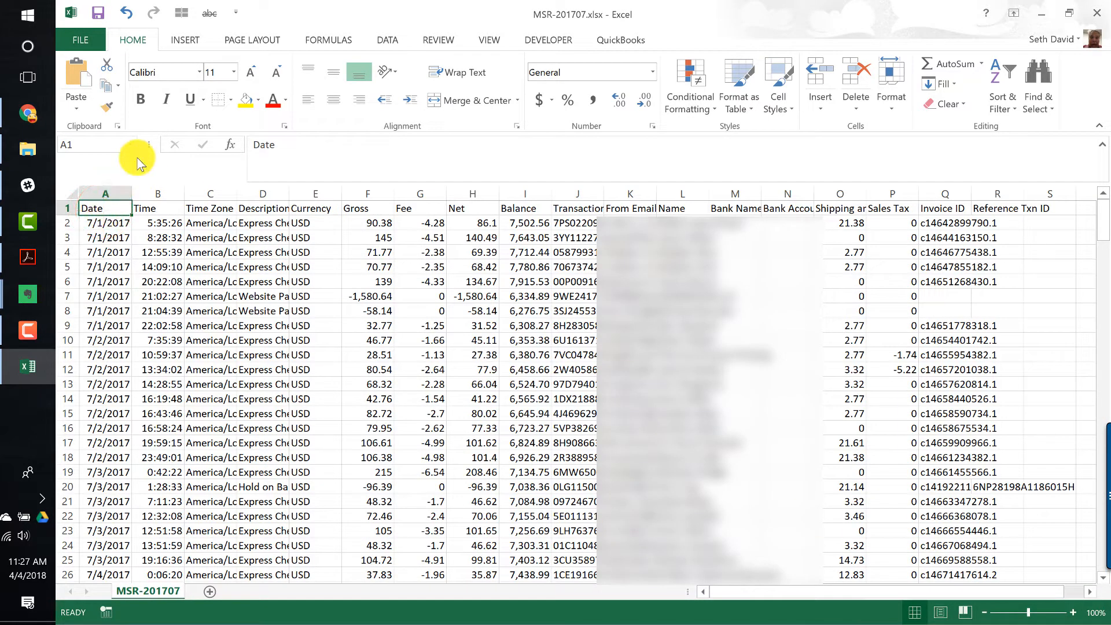
pyautogui.hotkey('ctrl', 'shift', 'Right')
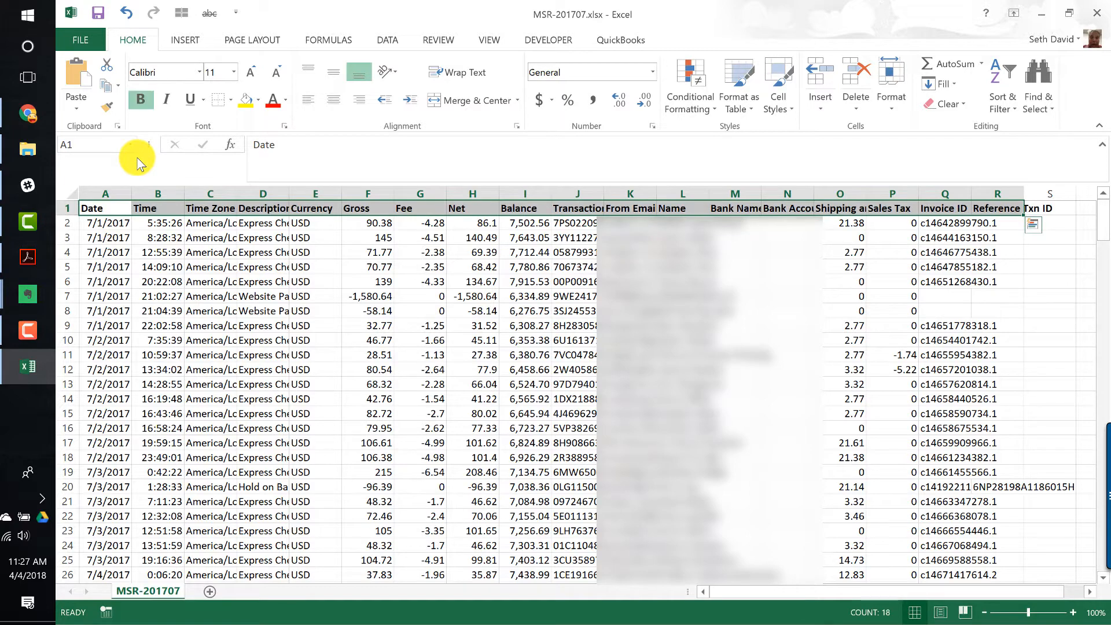
pyautogui.press('Down')
pyautogui.hotkey('alt', 'w')
pyautogui.press('f')
pyautogui.press('r')
pyautogui.press('Down')
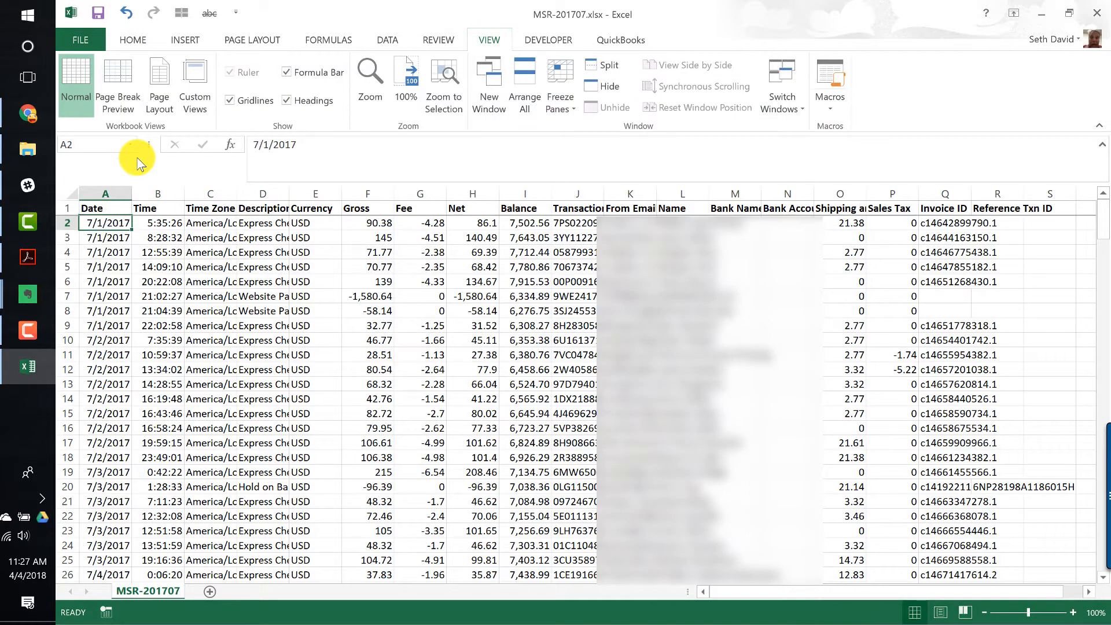
# - Format all dates in the Date column in the 03/14/12 style
pyautogui.hotkey('ctrl', 'shift', 'Down')
pyautogui.hotkey('ctrl', '1')
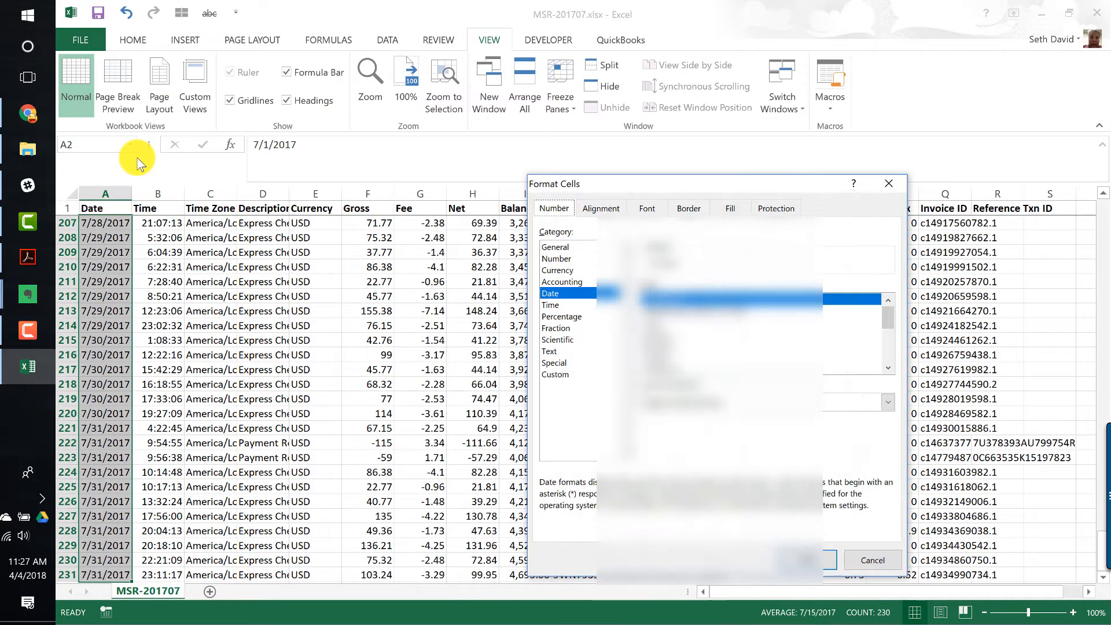
pyautogui.doubleClick(658, 346)
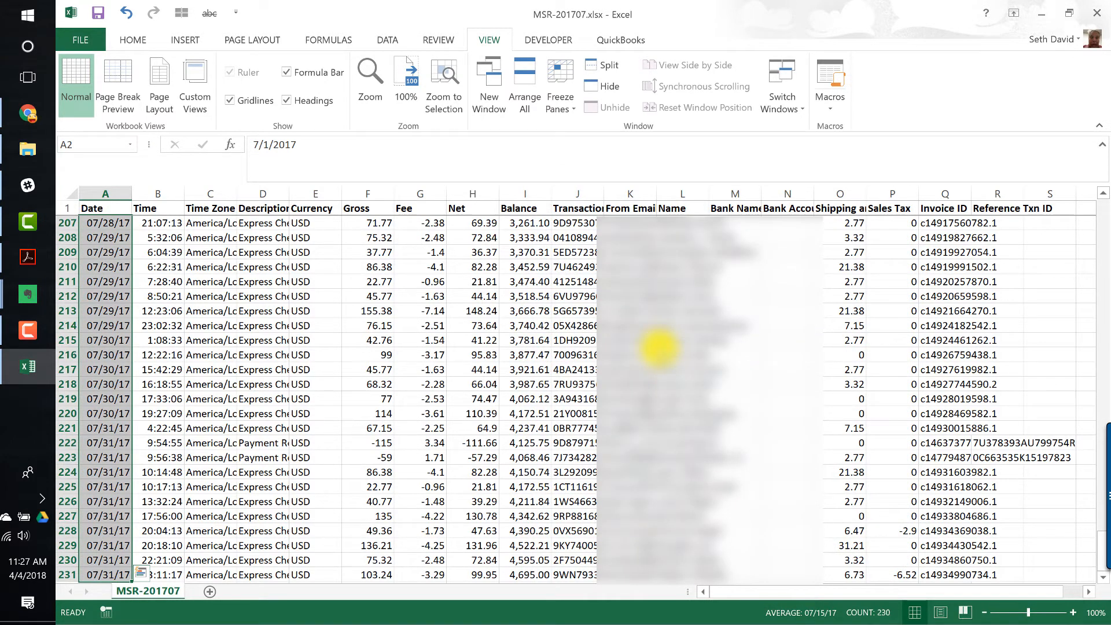
# - Format the Gross, Fee, Net and Balance values as numbers with 2 decimals, a thousands separator and red negatives
pyautogui.press('Up')
pyautogui.press('Down')
pyautogui.press('Right')
pyautogui.press('Right')
pyautogui.press('Right')
pyautogui.press('Right')
pyautogui.press('Right')
pyautogui.press('Up')
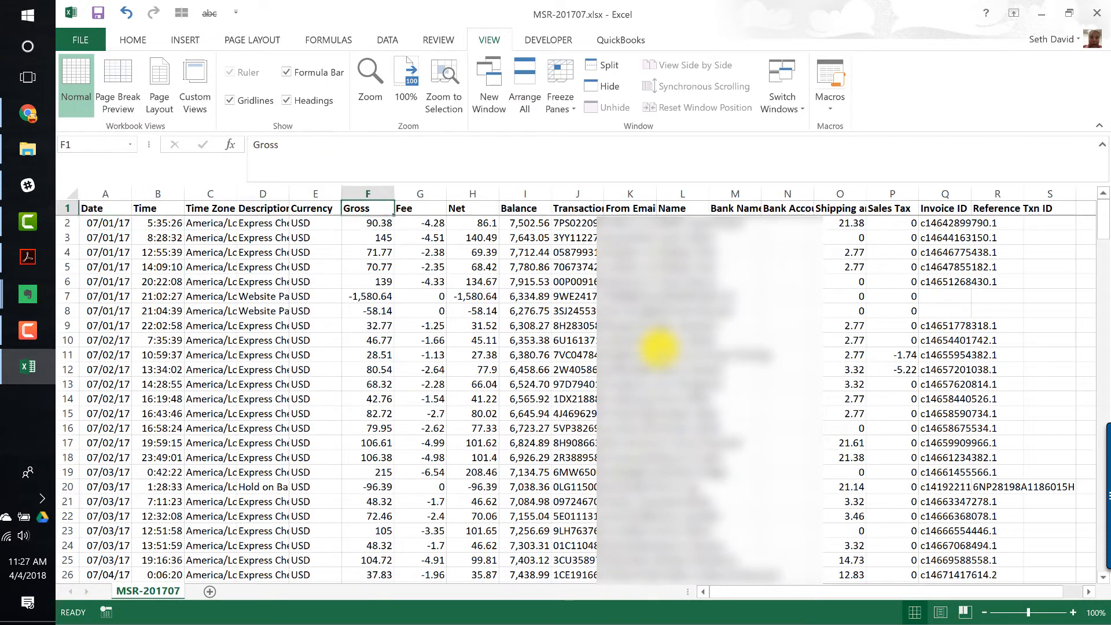
pyautogui.press('Down')
pyautogui.hotkey('ctrl', 'shift', 'Down')
pyautogui.hotkey('shift', 'Right')
pyautogui.hotkey('shift', 'Right')
pyautogui.hotkey('shift', 'Right')
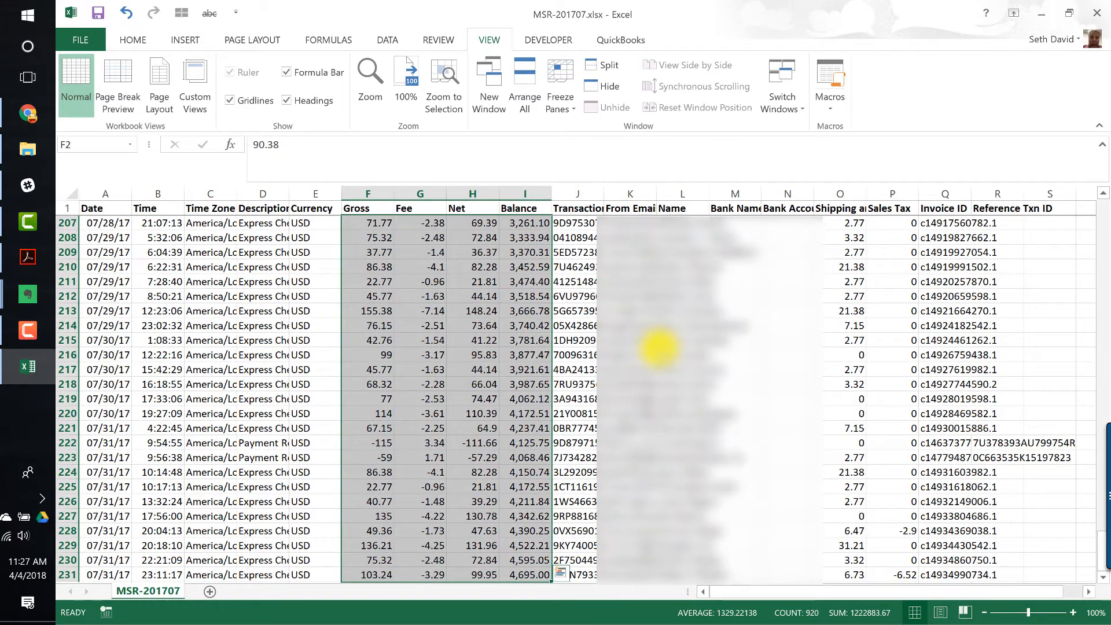
pyautogui.hotkey('ctrl', '1')
pyautogui.click(557, 259)
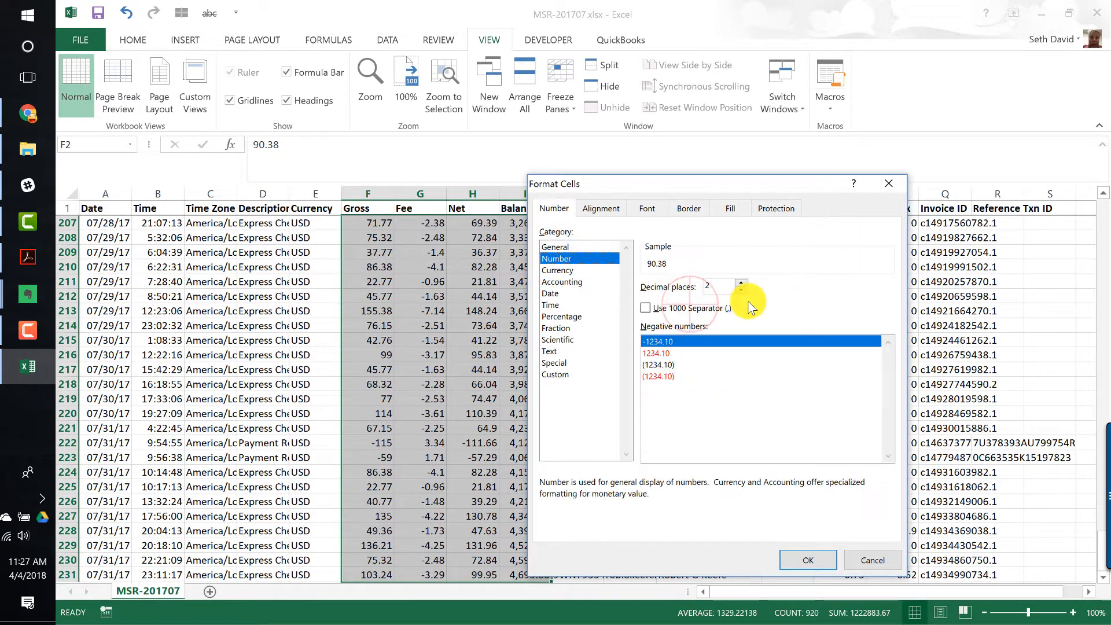
pyautogui.click(688, 308)
pyautogui.click(660, 354)
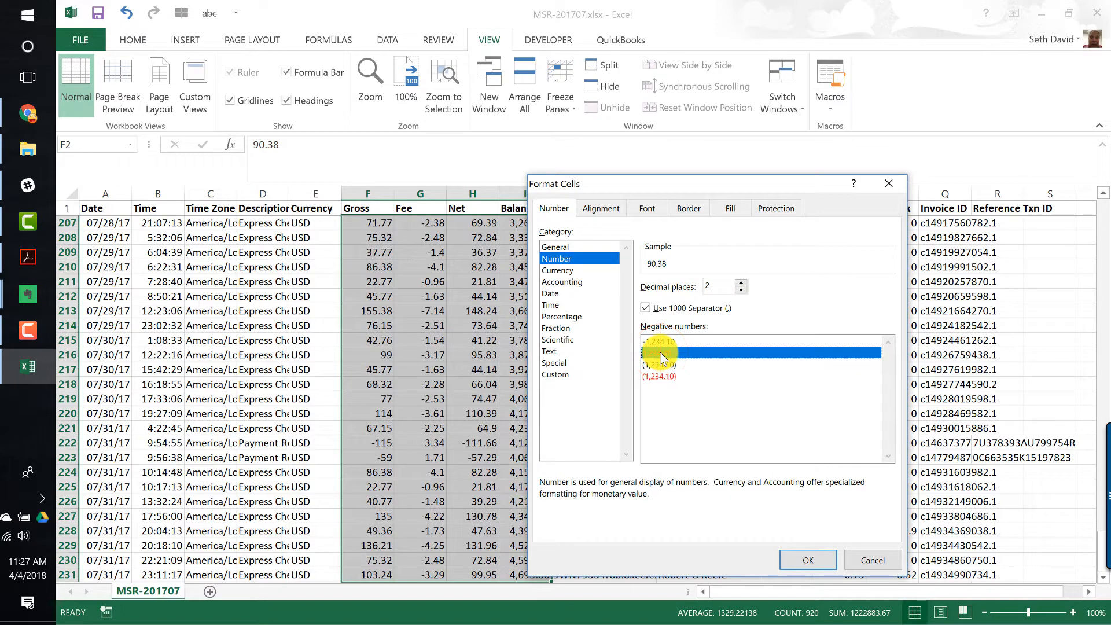
pyautogui.click(793, 554)
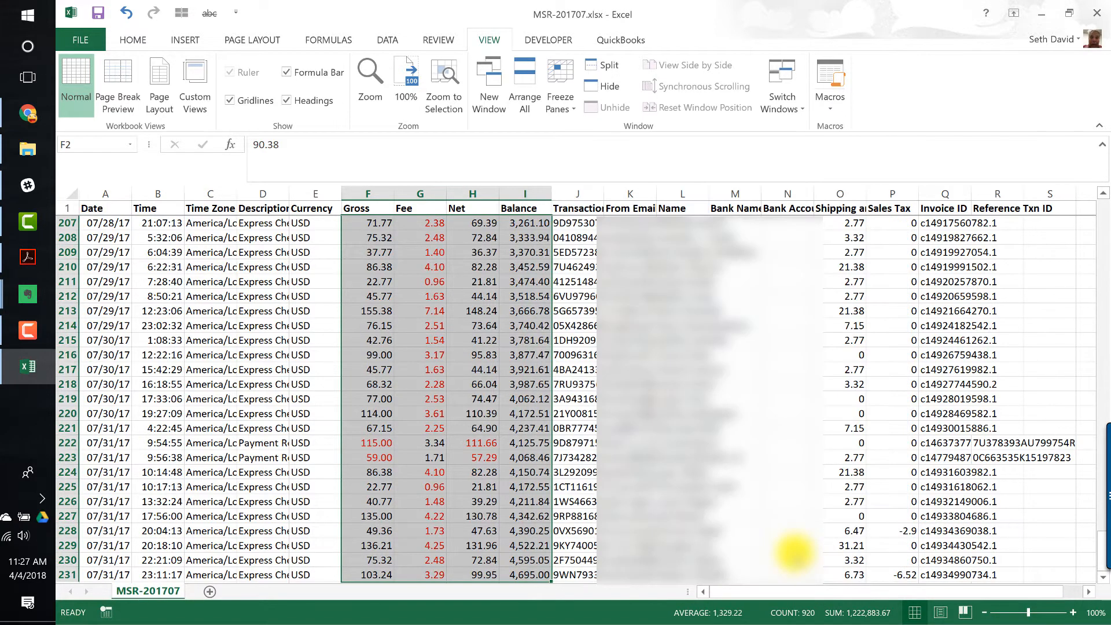
# - Select the whole sheet and autofit every column width
pyautogui.press('Up')
pyautogui.press('Home')
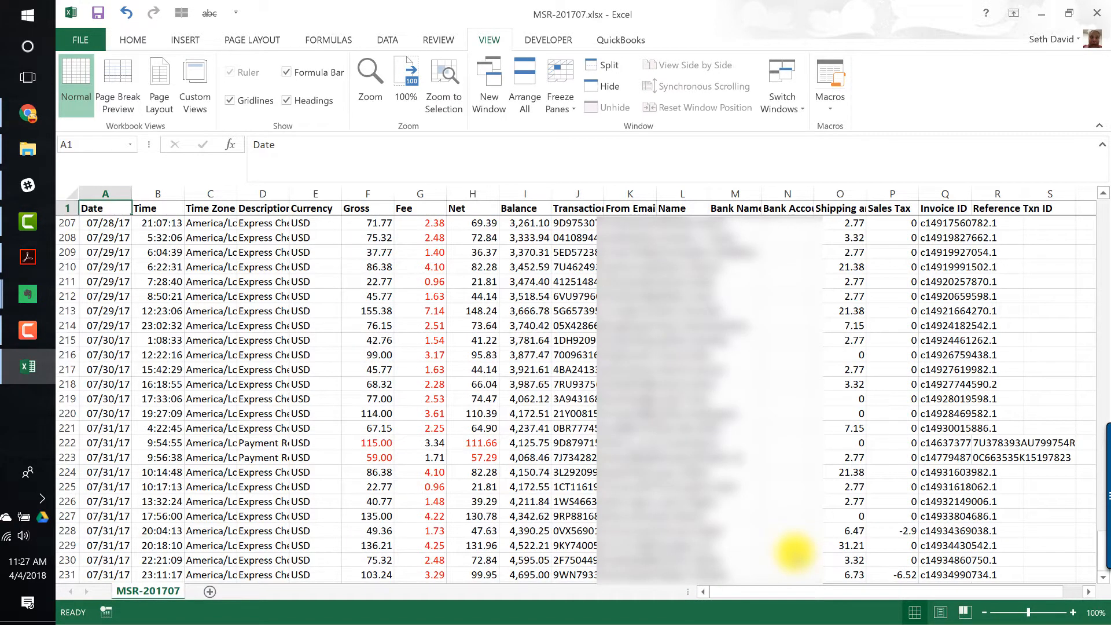
pyautogui.hotkey('ctrl', 'a')
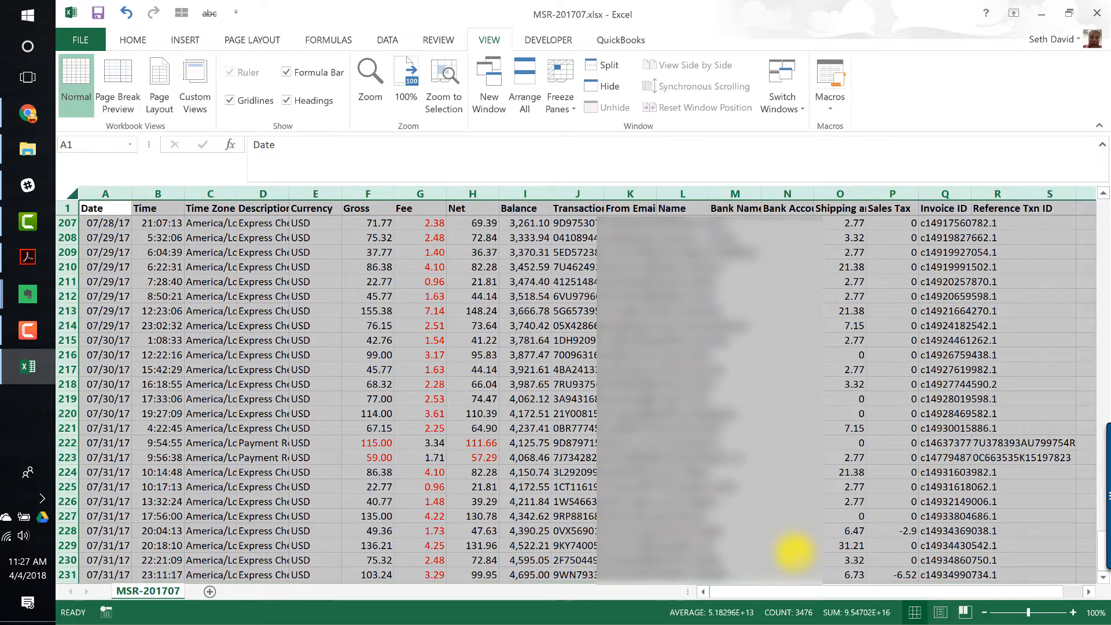
pyautogui.doubleClick(184, 192)
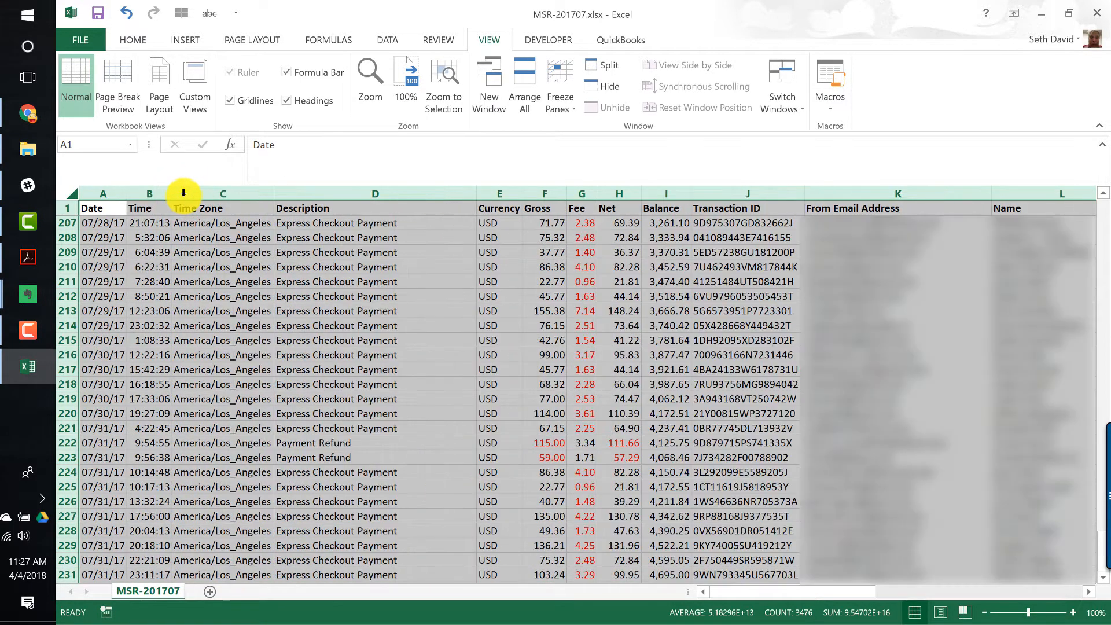
pyautogui.press('Down')
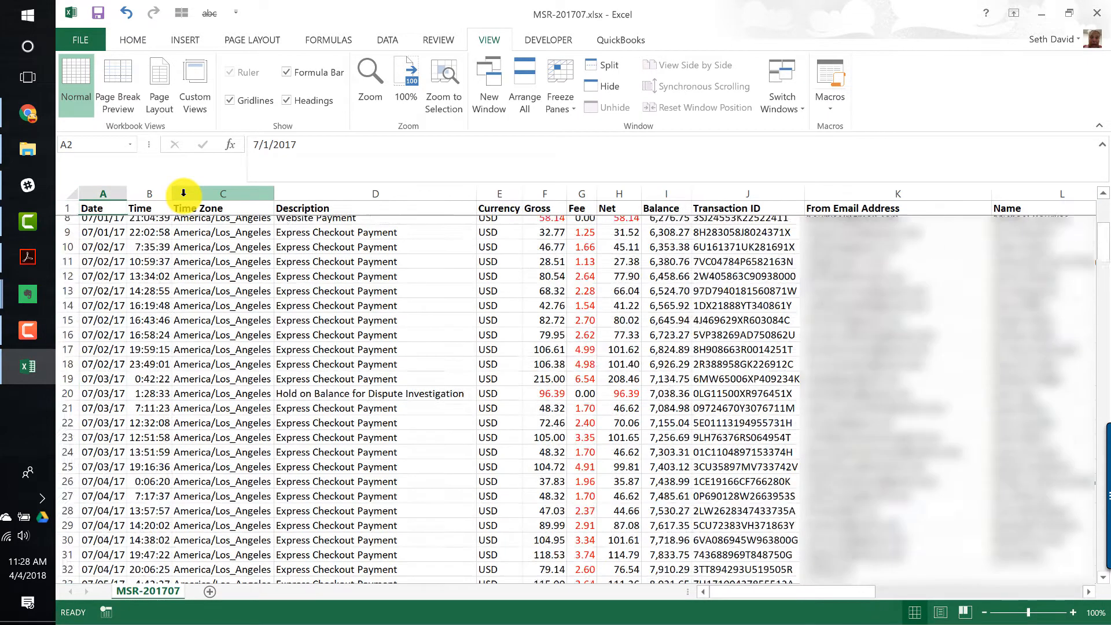
pyautogui.press('Right')
pyautogui.press('Right')
pyautogui.press('Right')
pyautogui.press('Right')
pyautogui.press('Up')
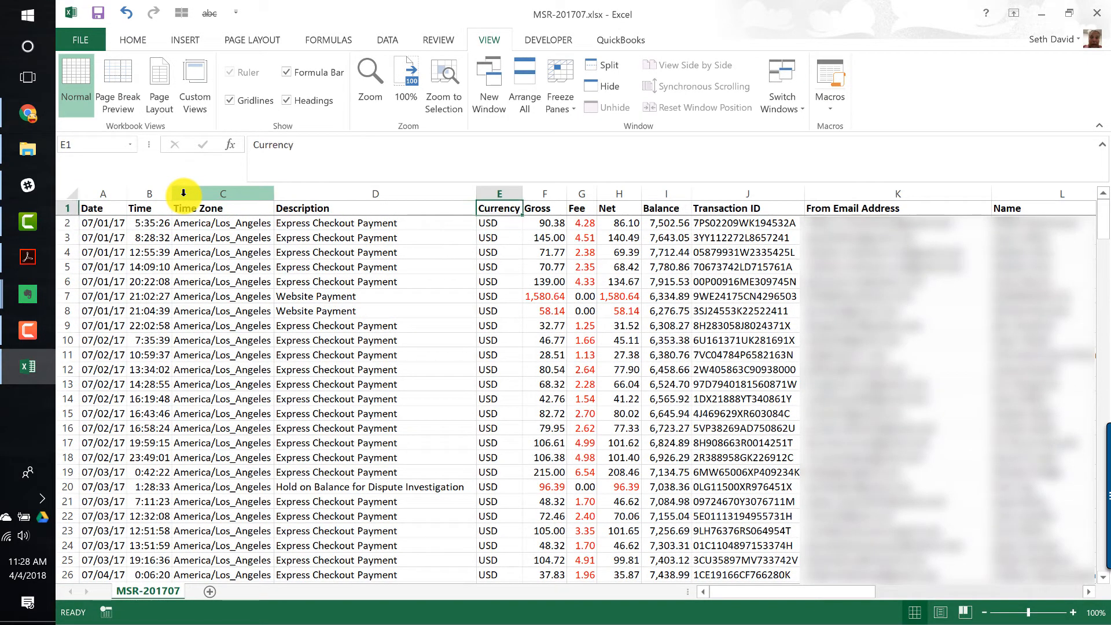
pyautogui.press('Home')
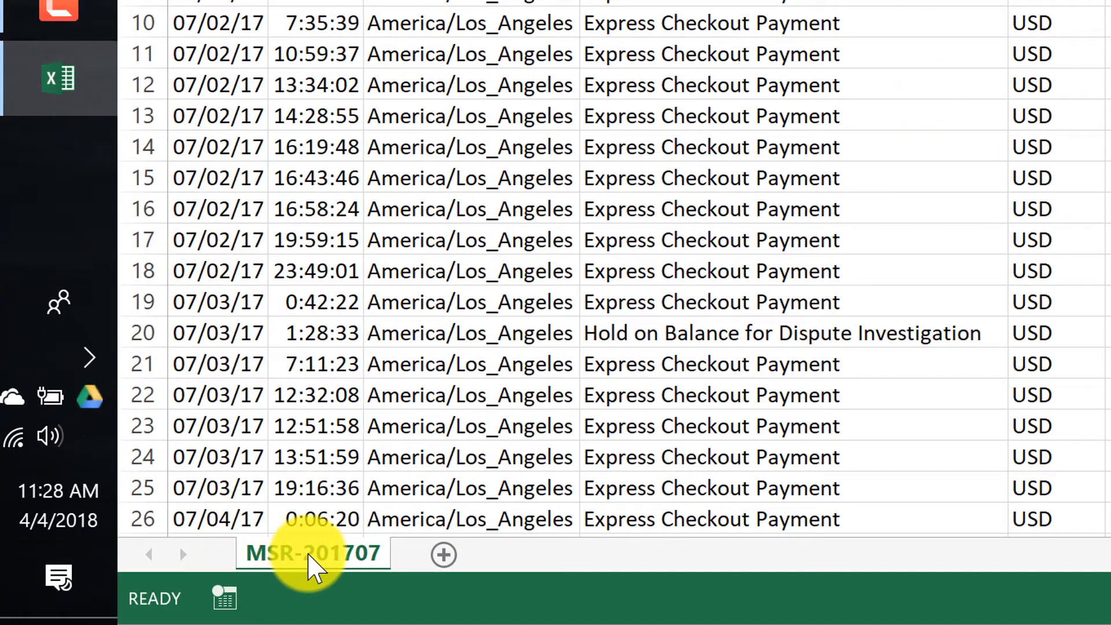
# - Duplicate the MSR-201707 sheet and rename the copy Money In
pyautogui.moveTo(308, 555); pyautogui.dragTo(424, 550)
pyautogui.doubleClick(447, 552)
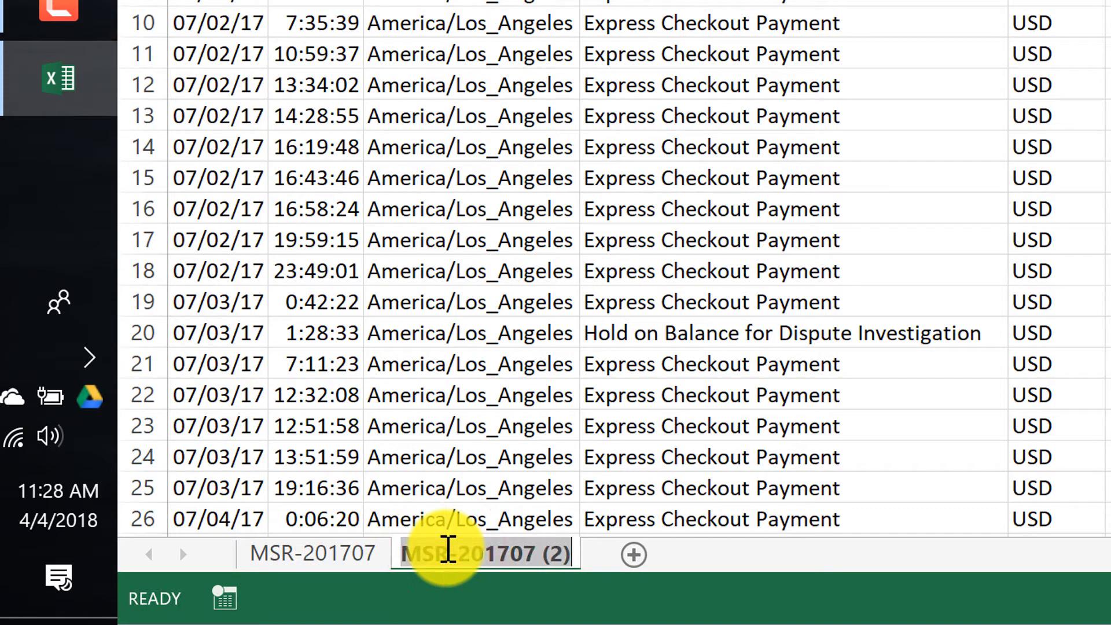
pyautogui.write('Money In')
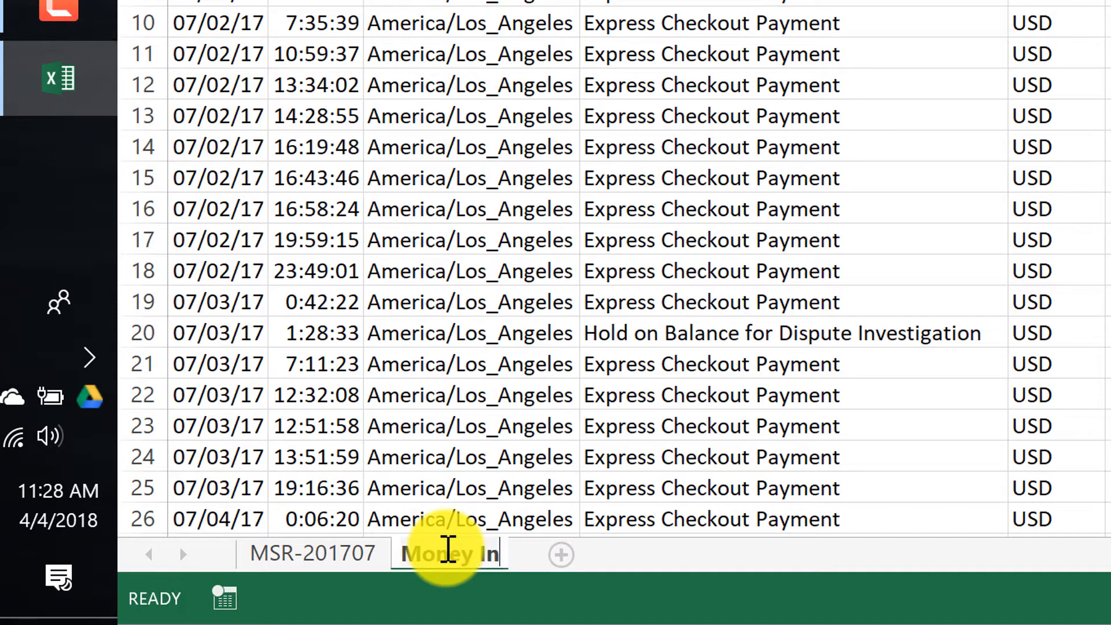
pyautogui.click(447, 551)
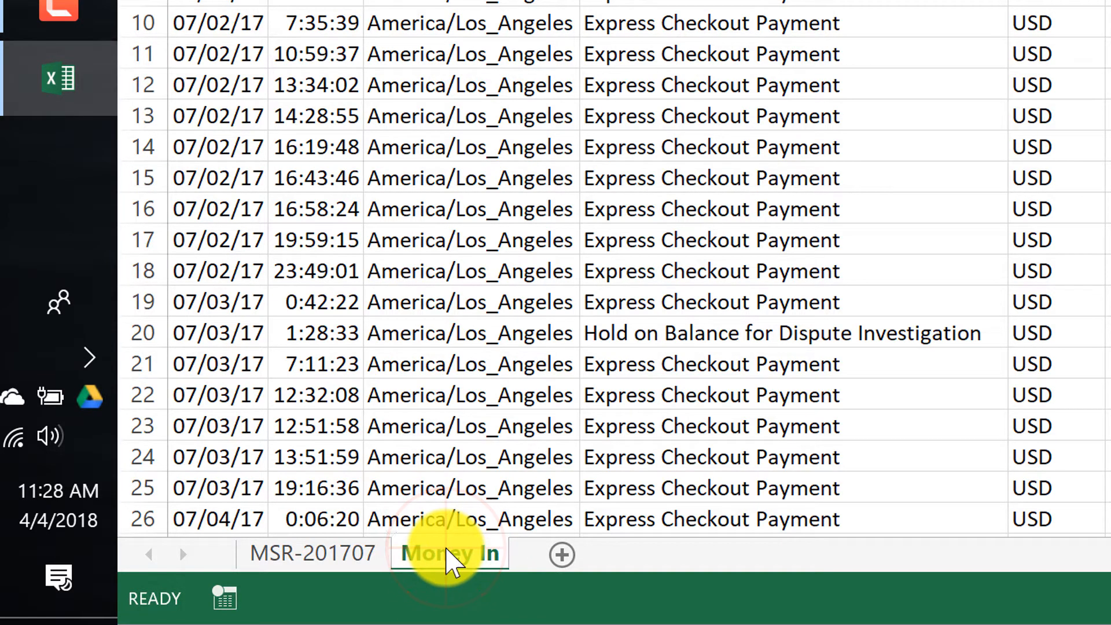
# - Duplicate the Money In sheet and rename the copy Money Out
pyautogui.moveTo(446, 550); pyautogui.dragTo(533, 544)
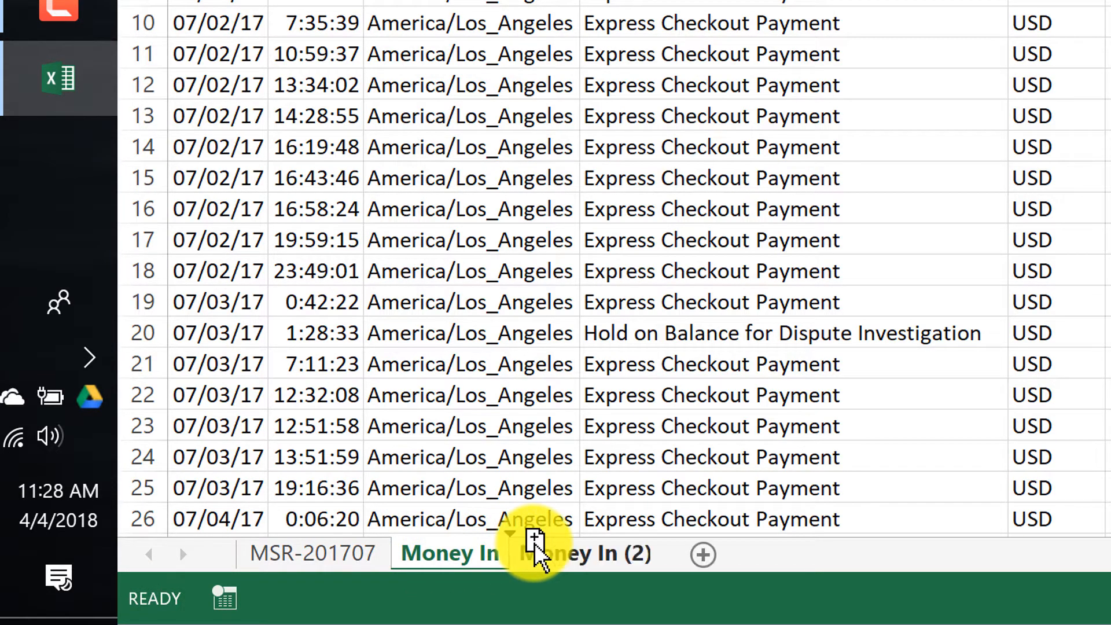
pyautogui.doubleClick(562, 550)
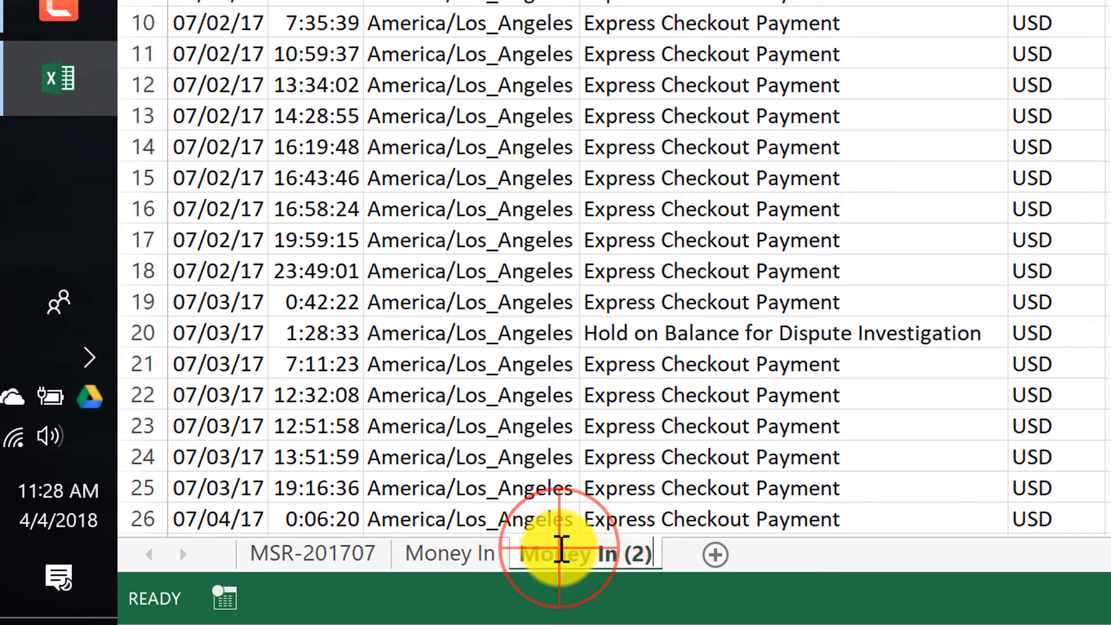
pyautogui.write('Money Out')
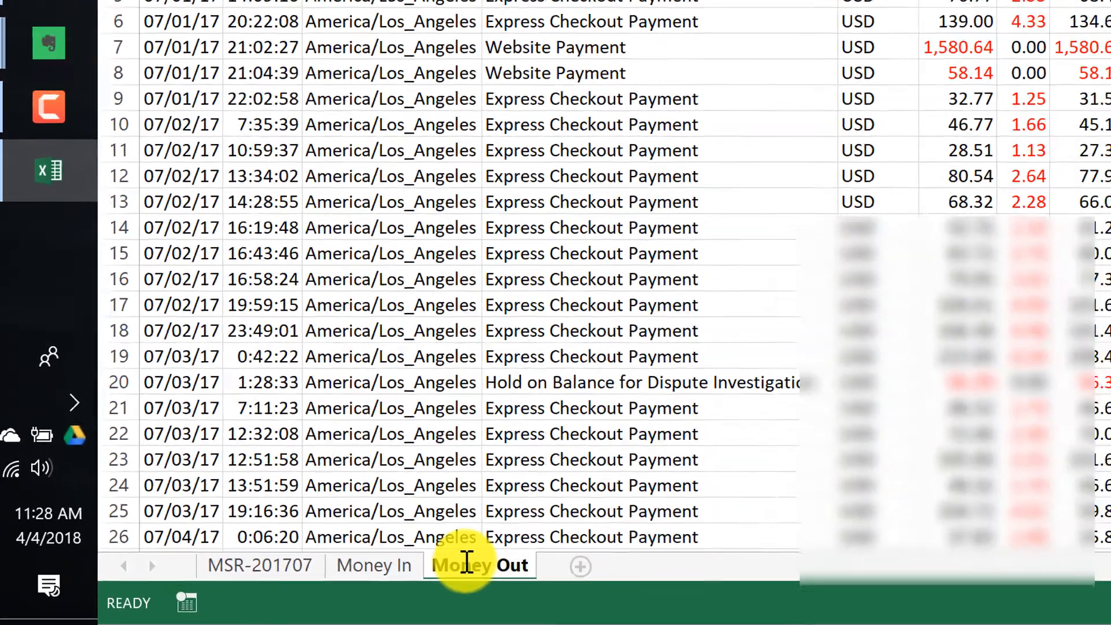
pyautogui.press('Return')
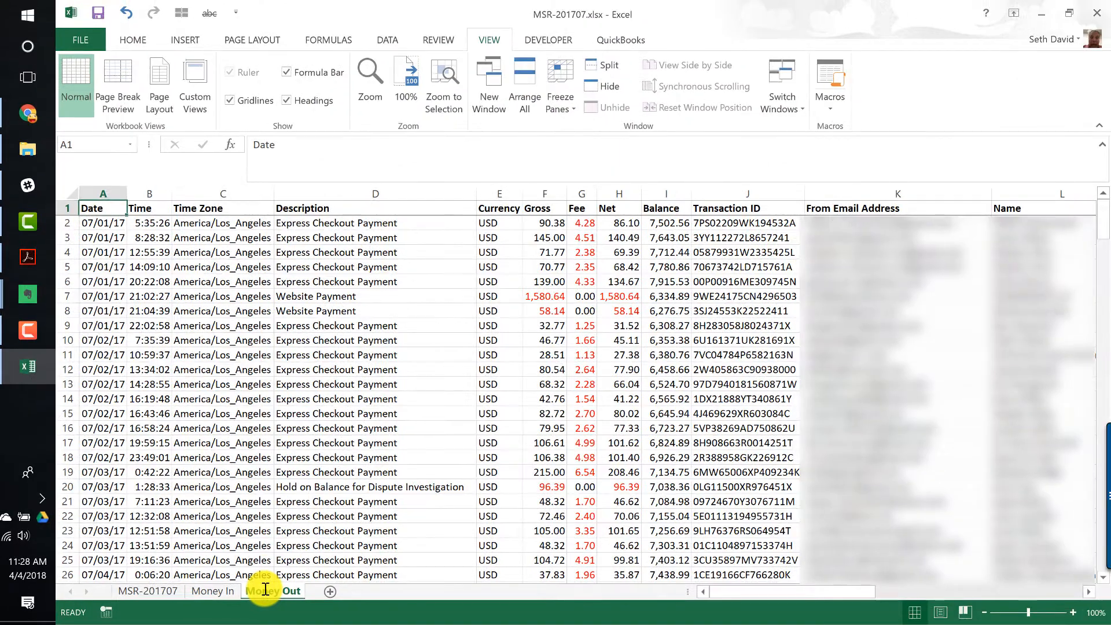
# - On the Money In sheet, sort the data by Gross from smallest to largest
pyautogui.press('Right')
pyautogui.press('Right')
pyautogui.press('Right')
pyautogui.press('Right')
pyautogui.press('Right')
pyautogui.hotkey('ctrl', 'pageup')
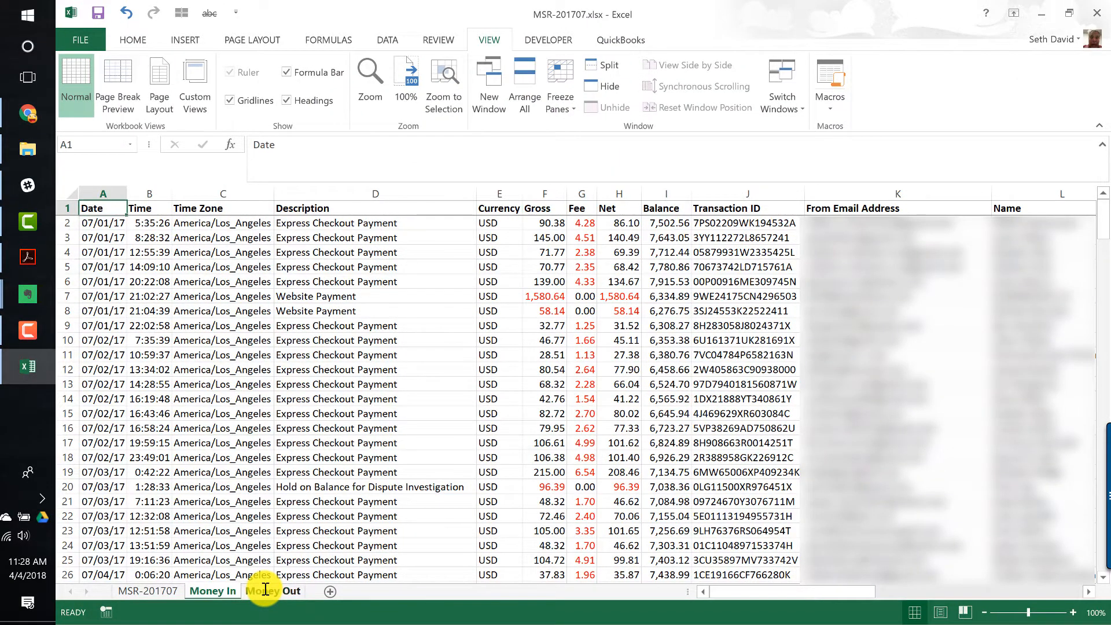
pyautogui.press('Right')
pyautogui.press('Right')
pyautogui.press('Right')
pyautogui.press('Right')
pyautogui.press('Right')
pyautogui.press('Down')
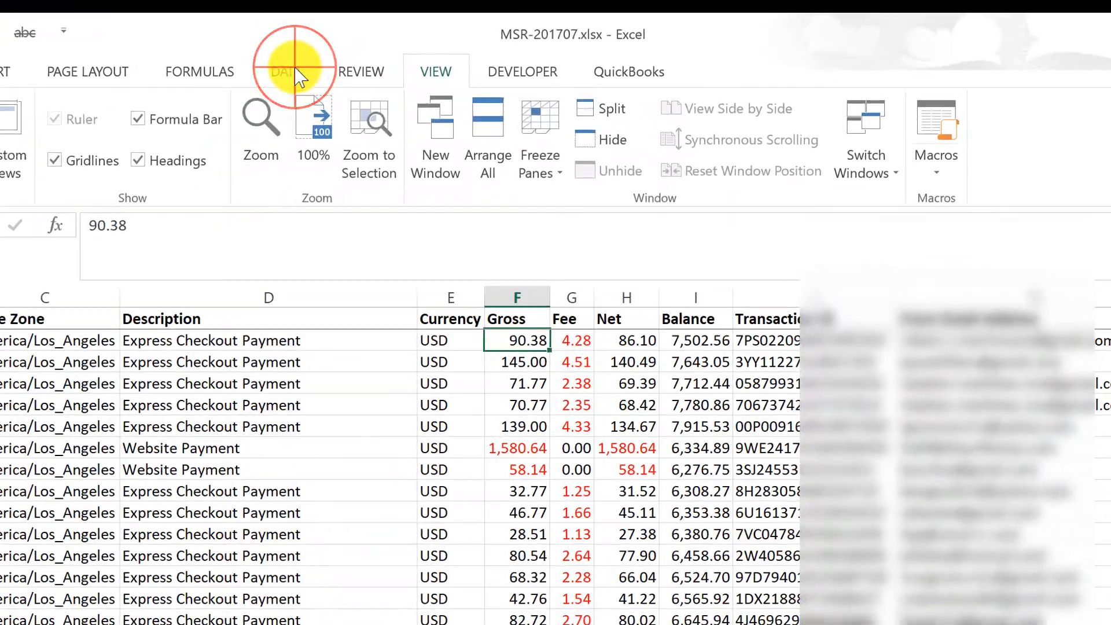
pyautogui.click(387, 39)
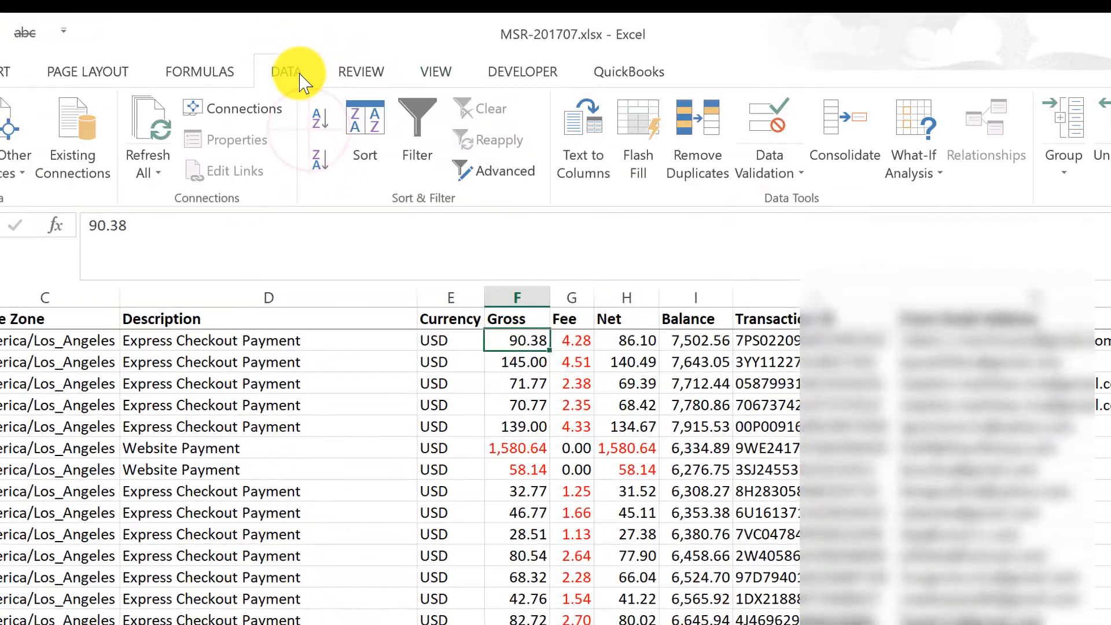
pyautogui.click(320, 118)
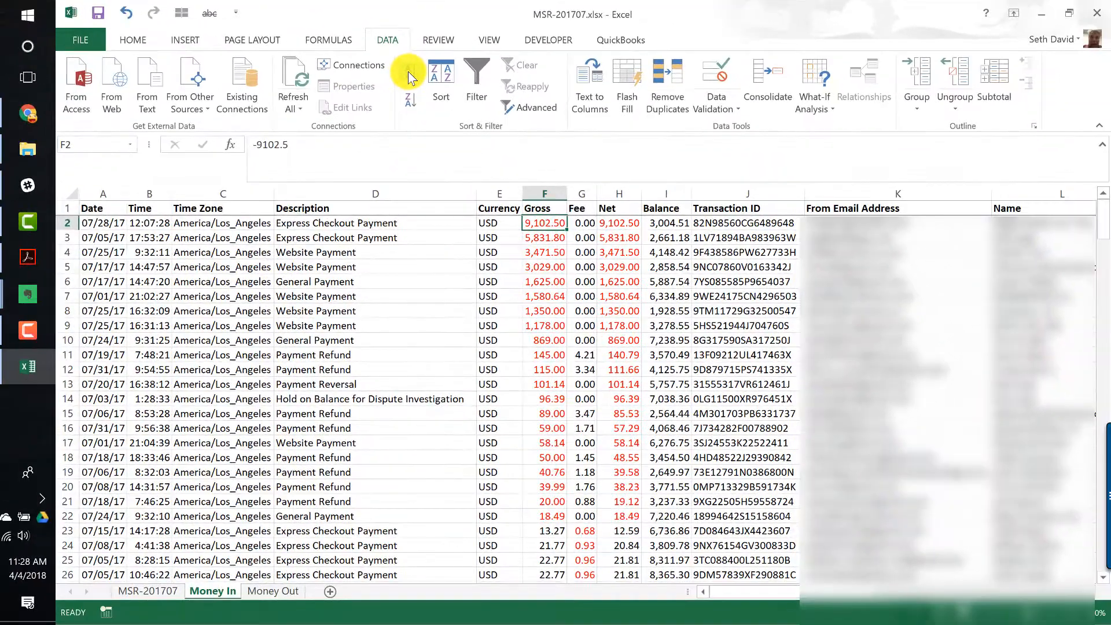
# - On the Money In sheet, delete rows 2 to 22 holding the negative Gross amounts
pyautogui.hotkey('shift', 'Down')
pyautogui.hotkey('shift', 'Down')
pyautogui.hotkey('shift', 'Down')
pyautogui.hotkey('shift', 'Down')
pyautogui.hotkey('shift', 'Down')
pyautogui.hotkey('shift', 'Down')
pyautogui.hotkey('shift', 'Down')
pyautogui.hotkey('shift', 'Down')
pyautogui.hotkey('shift', 'Down')
pyautogui.hotkey('shift', 'Down')
pyautogui.hotkey('shift', 'Down')
pyautogui.hotkey('shift', 'Down')
pyautogui.hotkey('shift', 'Down')
pyautogui.hotkey('shift', 'Down')
pyautogui.hotkey('shift', 'Down')
pyautogui.hotkey('shift', 'Down')
pyautogui.hotkey('shift', 'Down')
pyautogui.hotkey('shift', 'Down')
pyautogui.hotkey('shift', 'Down')
pyautogui.hotkey('shift', 'Down')
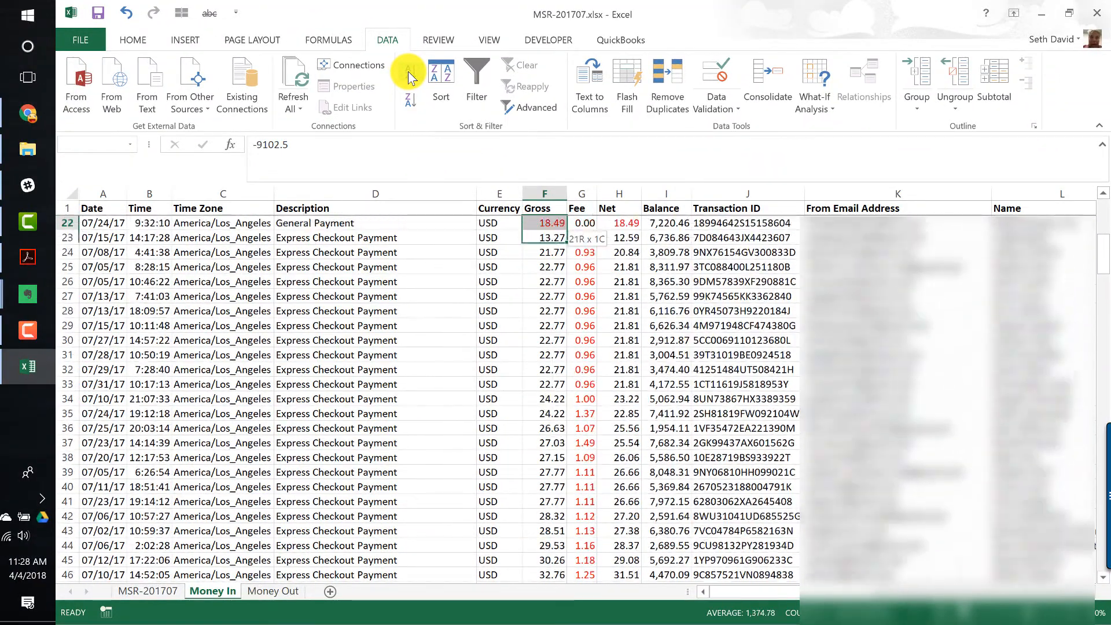
pyautogui.hotkey('shift', 'space')
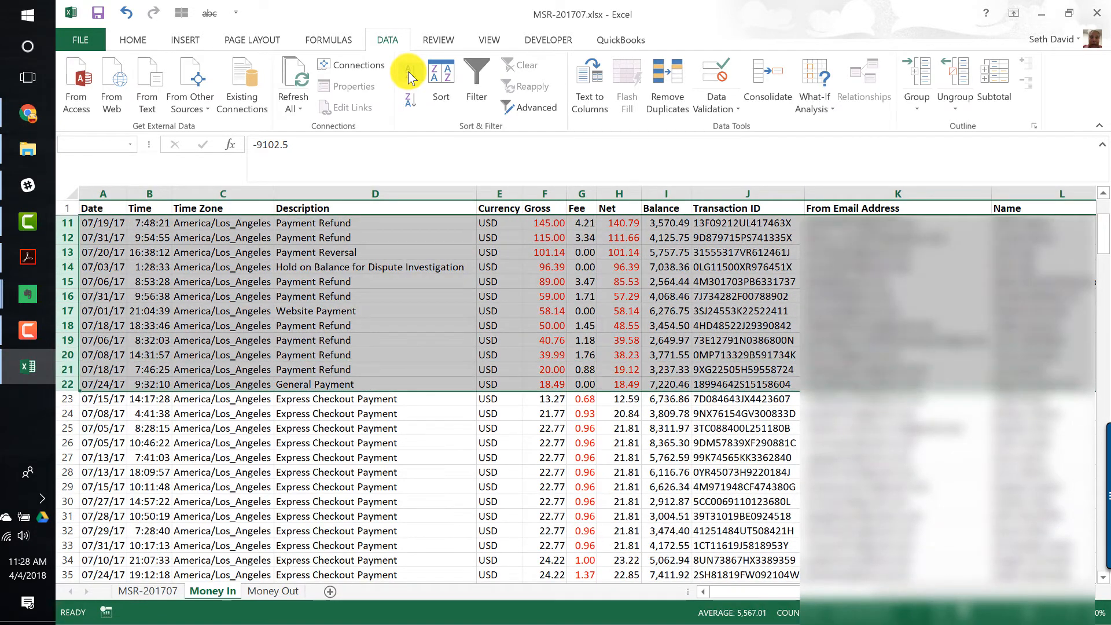
pyautogui.hotkey('ctrl', '-')
pyautogui.press('Up')
pyautogui.press('Down')
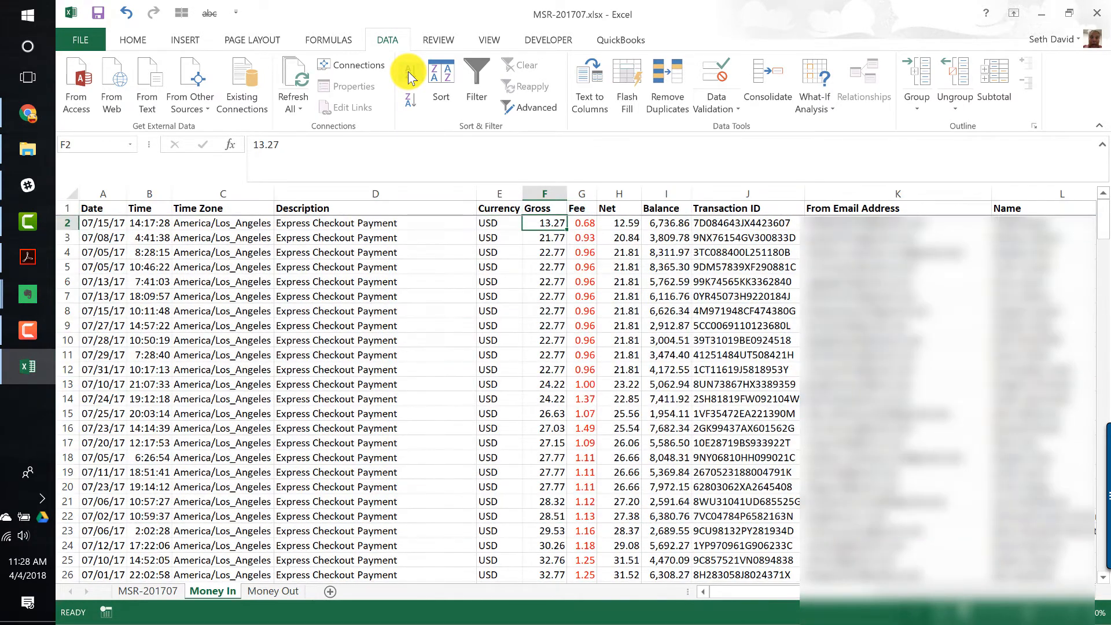
# - Switch to the Money Out sheet and sort it by Gross from smallest to largest
pyautogui.press('Up')
pyautogui.hotkey('ctrl', 'pagedown')
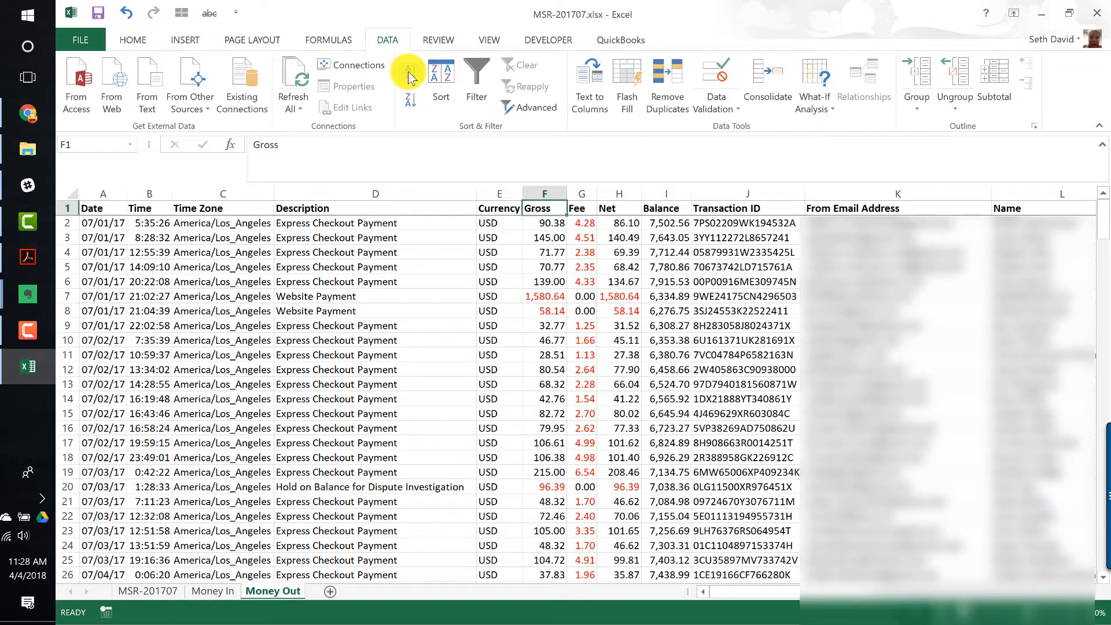
pyautogui.press('Down')
pyautogui.click(408, 71)
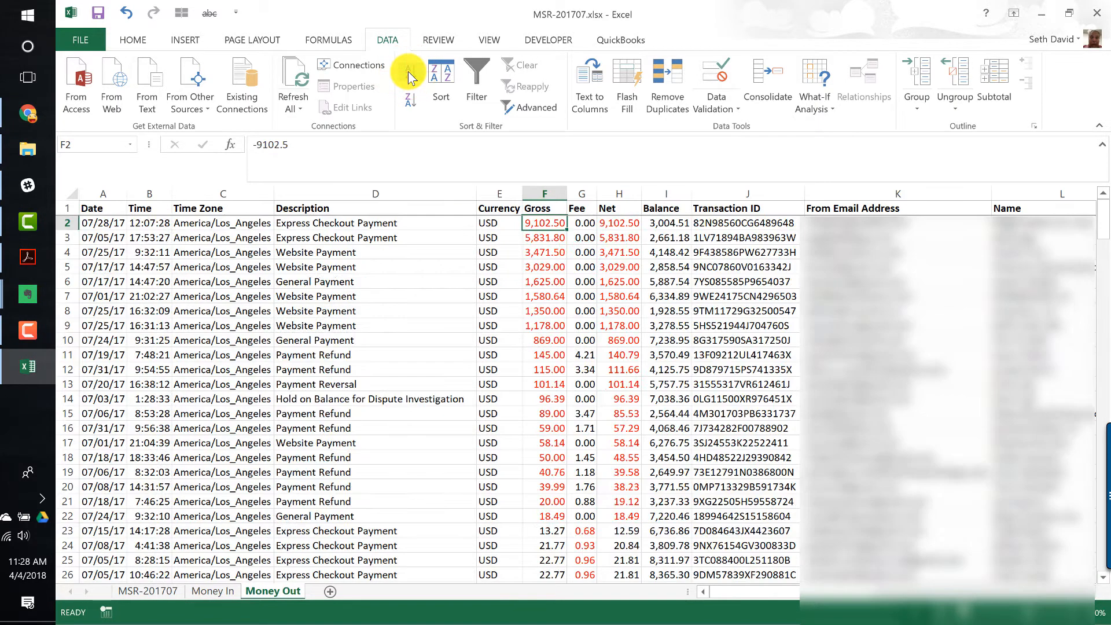
# - On Money Out, clear all rows from row 23 downward that hold positive Gross amounts
pyautogui.press('Down')
pyautogui.press('Down')
pyautogui.press('Down')
pyautogui.press('Down')
pyautogui.press('Down')
pyautogui.press('Down')
pyautogui.press('Down')
pyautogui.press('Down')
pyautogui.press('Down')
pyautogui.press('Down')
pyautogui.press('Down')
pyautogui.press('Down')
pyautogui.press('Down')
pyautogui.press('Down')
pyautogui.press('Down')
pyautogui.press('Down')
pyautogui.press('Down')
pyautogui.press('Down')
pyautogui.press('Down')
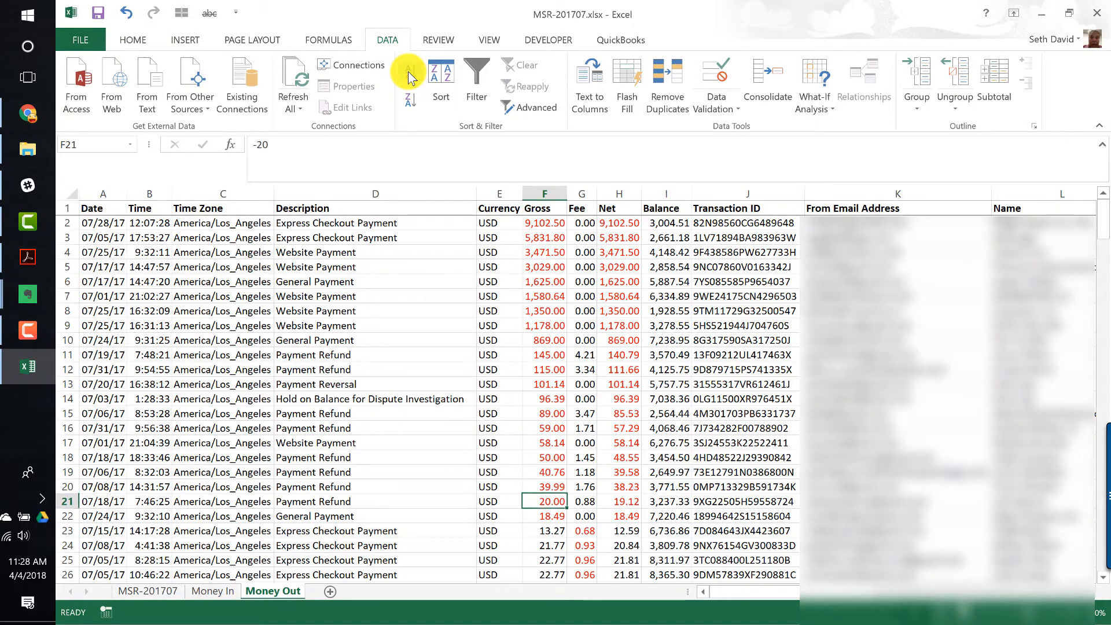
pyautogui.press('Down')
pyautogui.press('Down')
pyautogui.hotkey('shift', 'space')
pyautogui.hotkey('ctrl', 'shift', 'Down')
pyautogui.press('Delete')
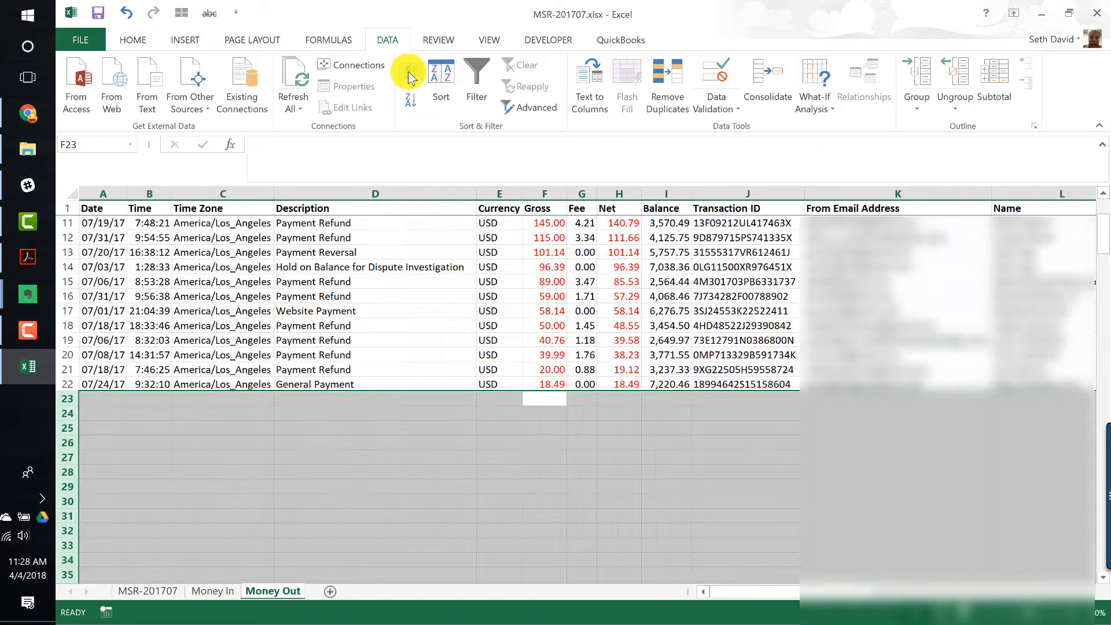
pyautogui.hotkey('ctrl', 'Up')
pyautogui.hotkey('ctrl', 'Up')
pyautogui.press('Left')
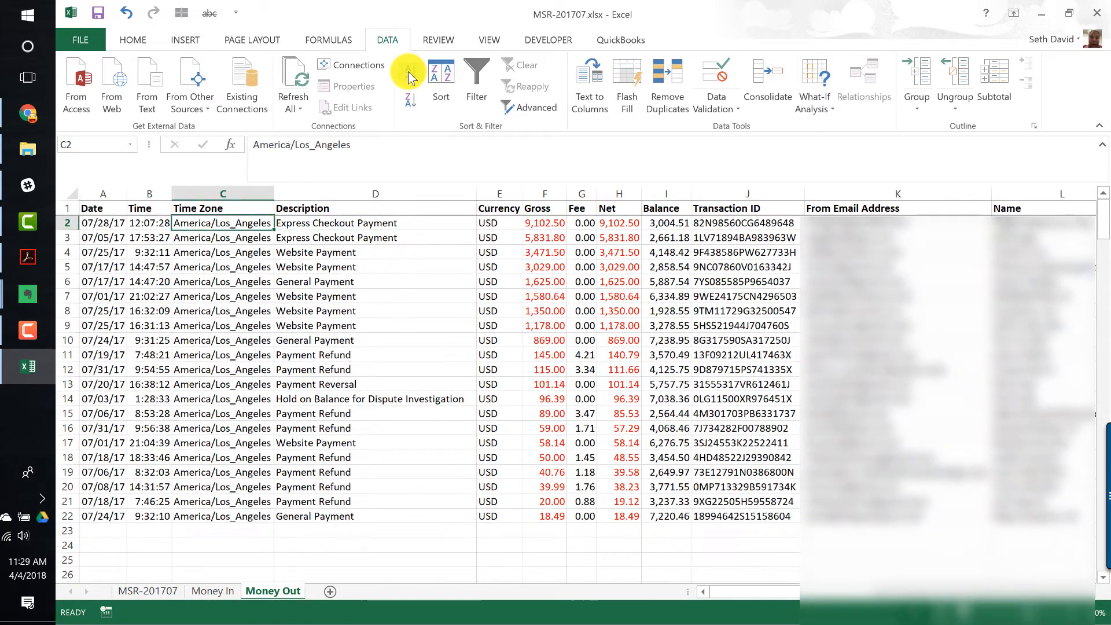
# - Return to Money In and sort its rows by Description from A to Z
pyautogui.hotkey('ctrl', 'pageup')
pyautogui.press('Left')
pyautogui.press('Left')
pyautogui.press('Down')
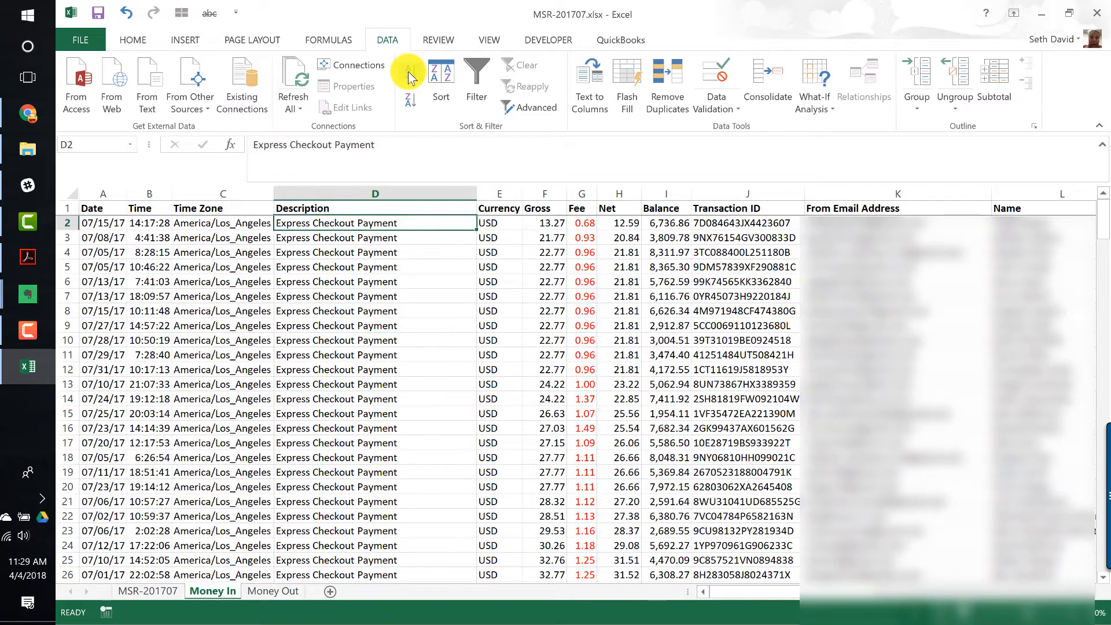
pyautogui.click(408, 71)
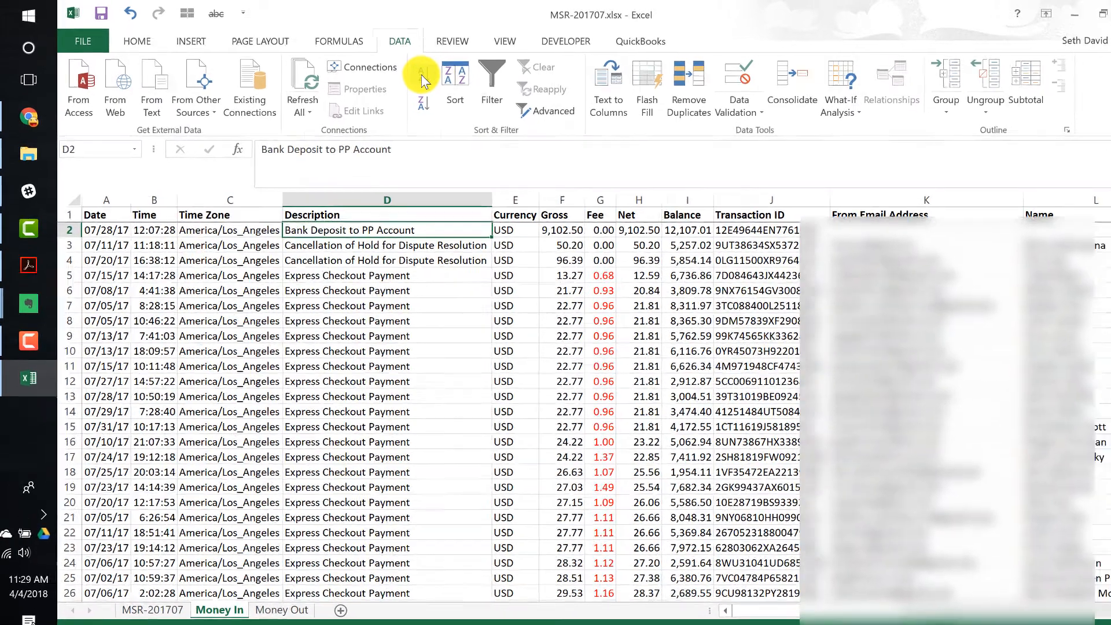
# - Duplicate the Money In sheet and rename the copy Other Deposits
pyautogui.press('Down')
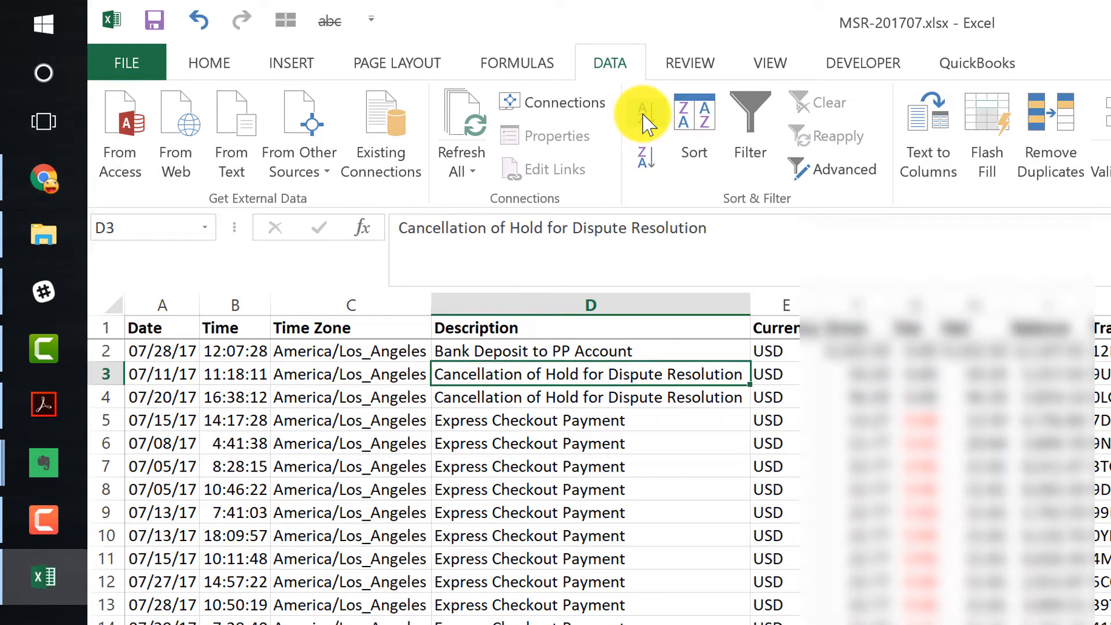
pyautogui.hotkey('shift', 'space')
pyautogui.press('Down')
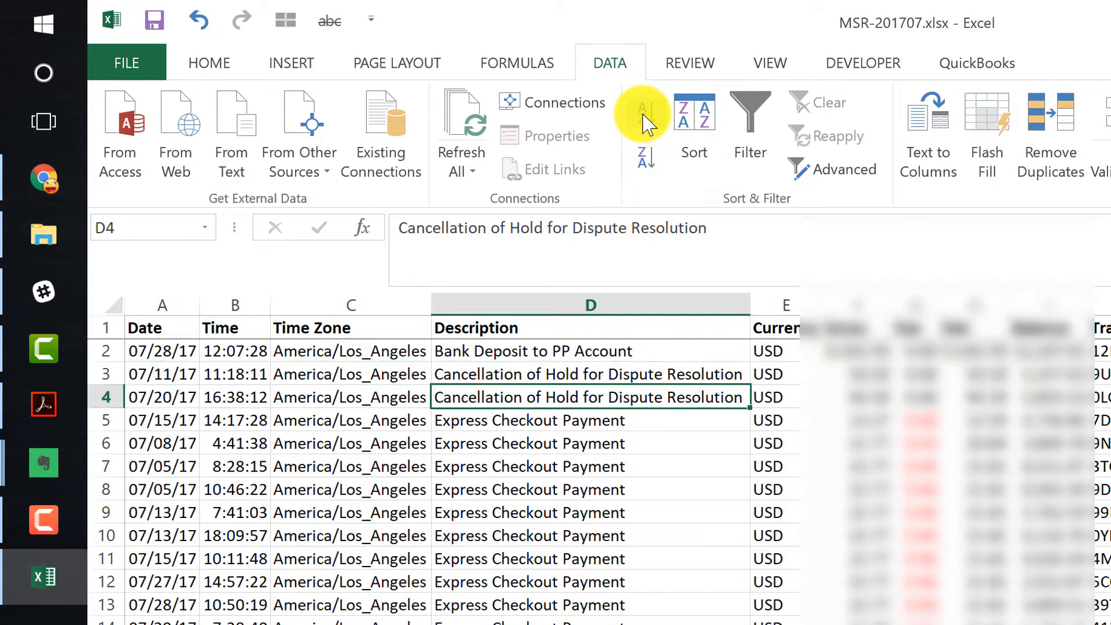
pyautogui.hotkey('shift', 'space')
pyautogui.press('Up')
pyautogui.press('Up')
pyautogui.hotkey('shift', 'space')
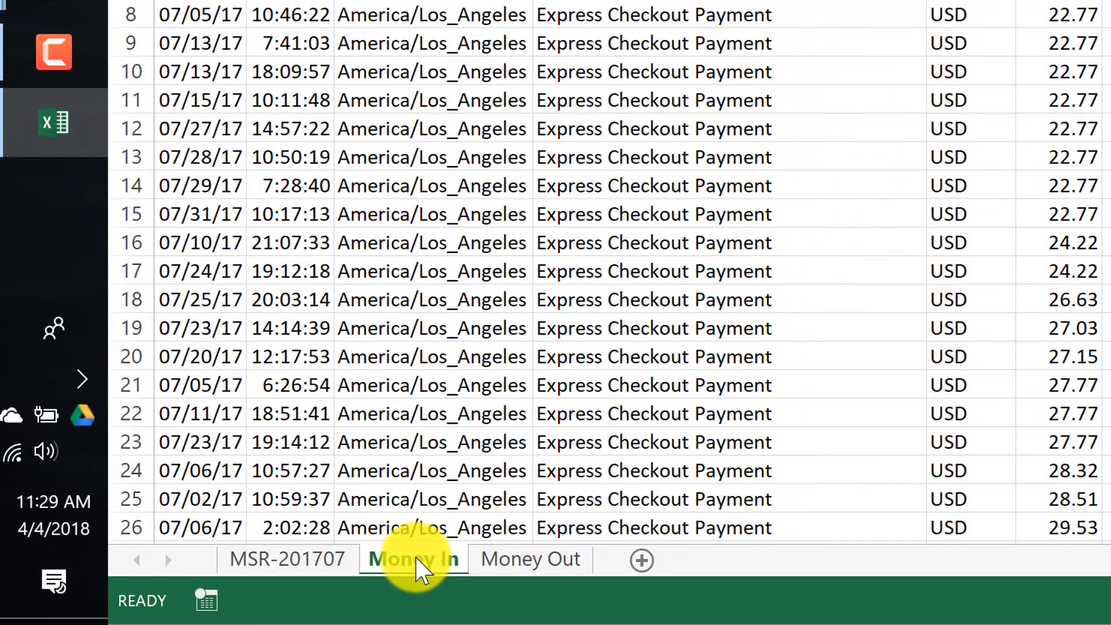
pyautogui.moveTo(418, 557); pyautogui.dragTo(509, 560)
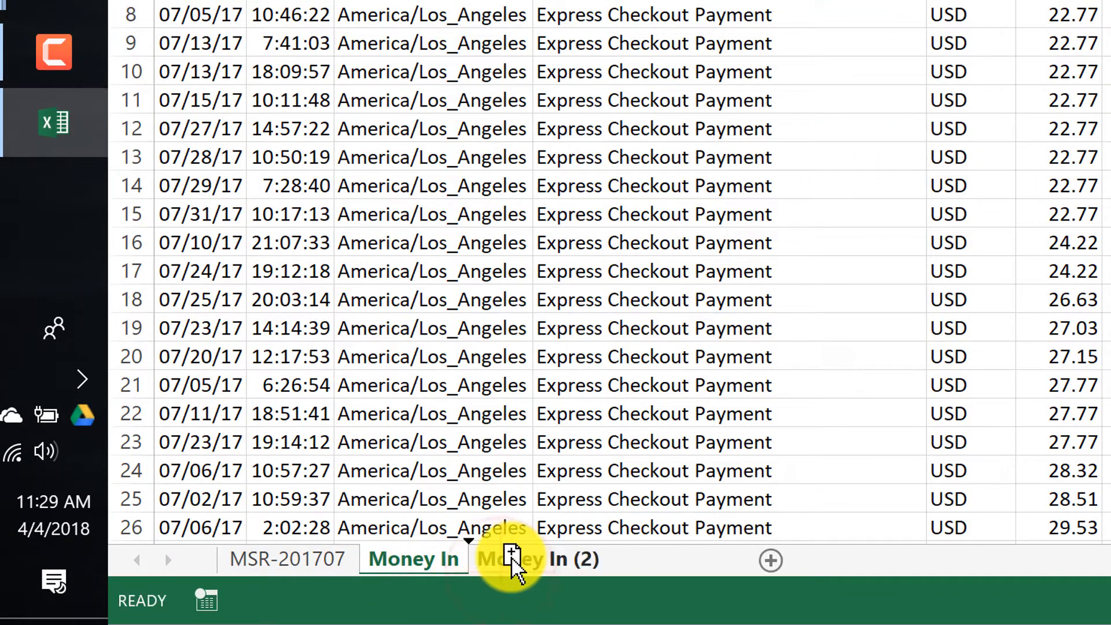
pyautogui.doubleClick(513, 560)
pyautogui.write('other')
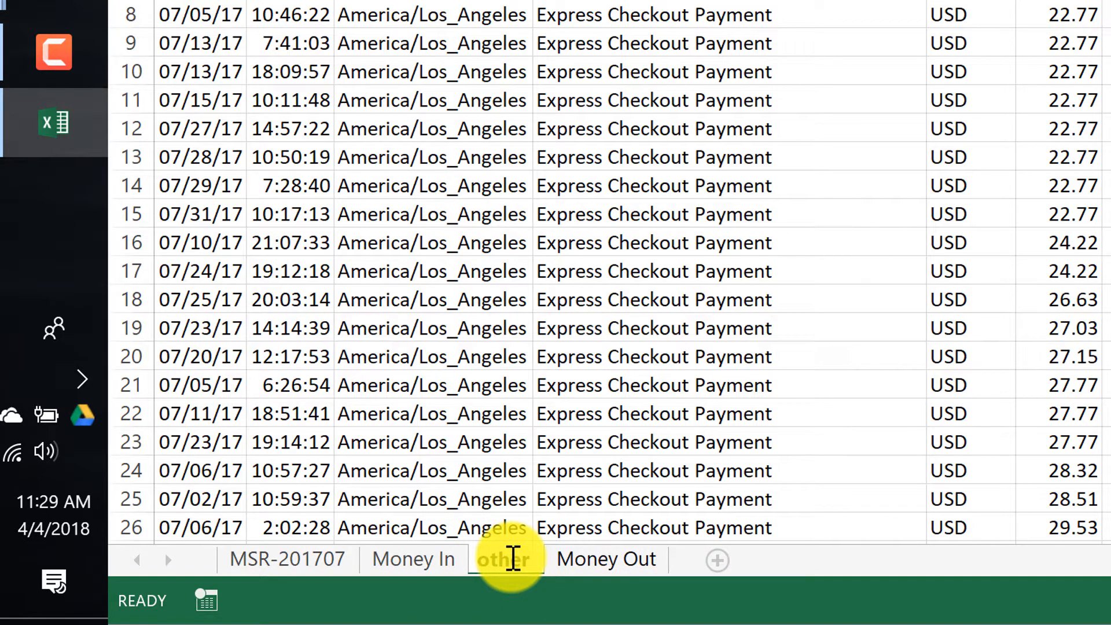
pyautogui.doubleClick(513, 558)
pyautogui.write('Other Depos')
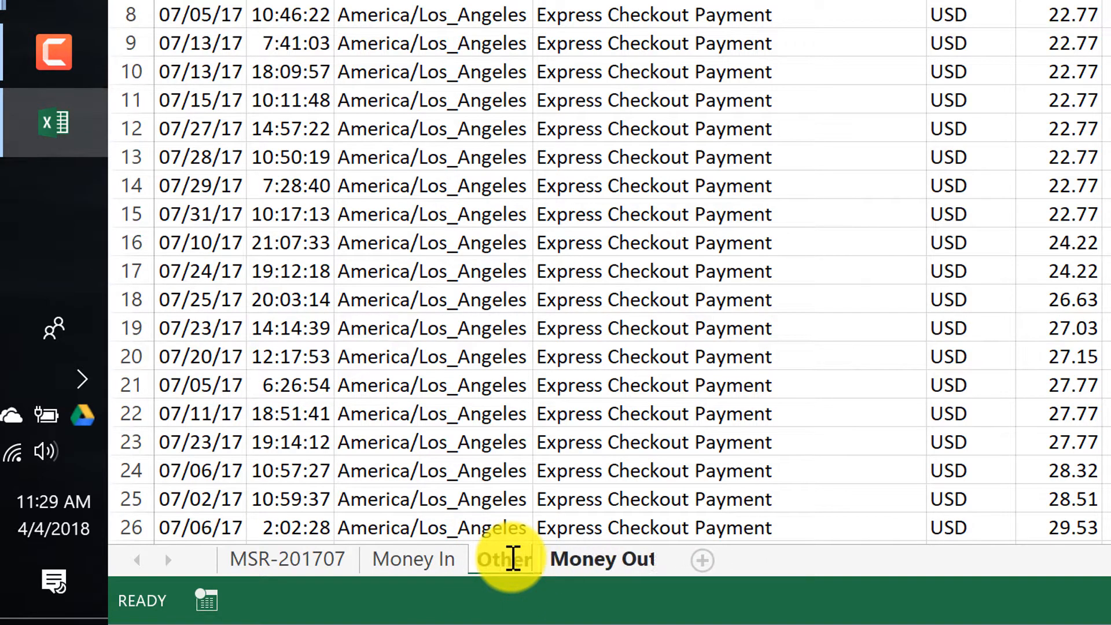
pyautogui.write('its')
pyautogui.press('Return')
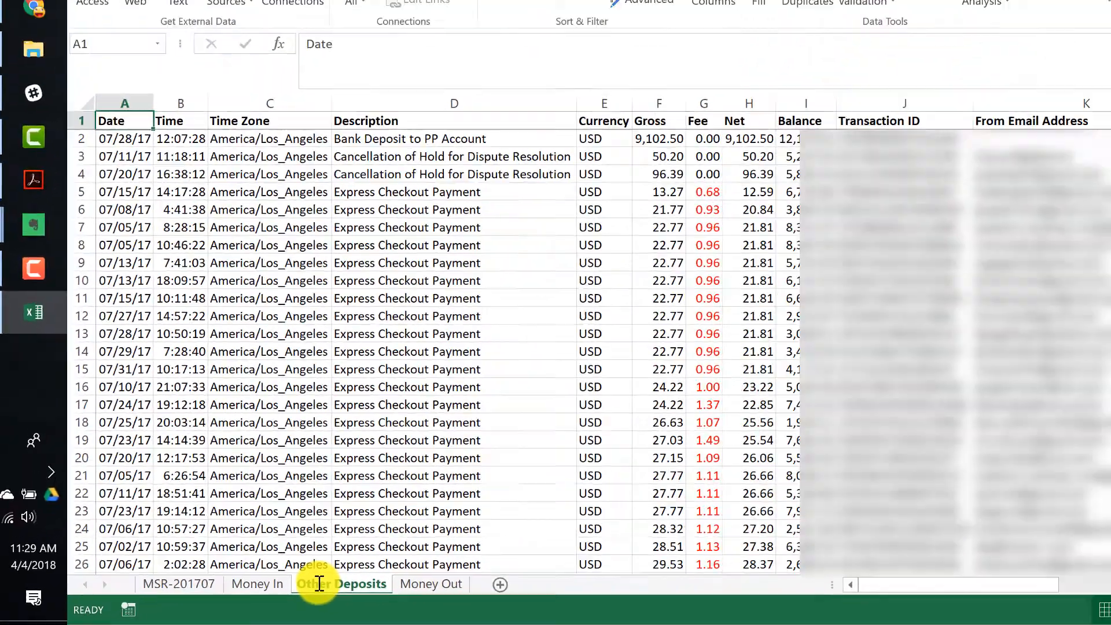
# - On Other Deposits, keep the bank deposit and hold-cancellation rows 2 to 4 and delete every row below them
pyautogui.press('Down')
pyautogui.hotkey('shift', 'space')
pyautogui.hotkey('shift', 'Down')
pyautogui.hotkey('shift', 'Down')
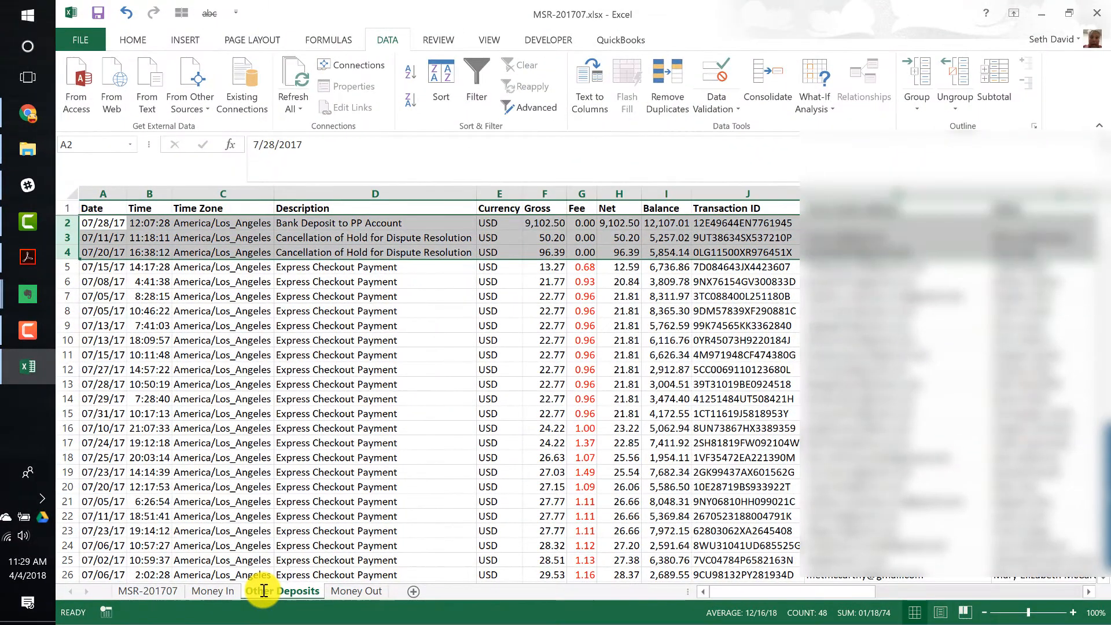
pyautogui.hotkey('ctrl', 'c')
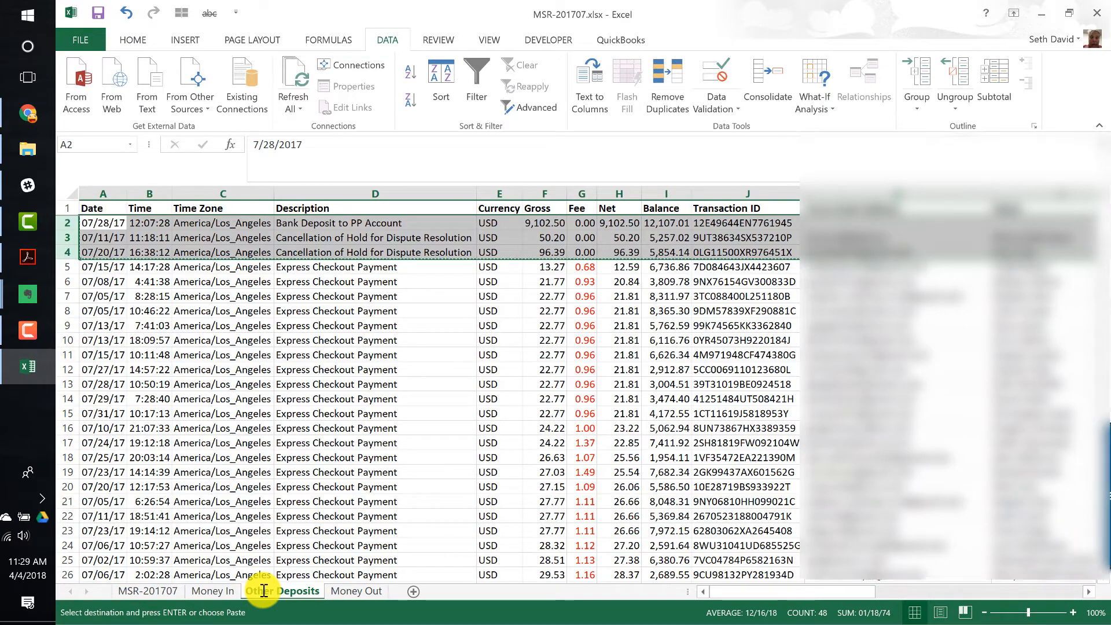
pyautogui.press('Down')
pyautogui.press('Down')
pyautogui.press('Right')
pyautogui.press('Right')
pyautogui.press('Down')
pyautogui.press('Right')
pyautogui.press('Right')
pyautogui.press('Right')
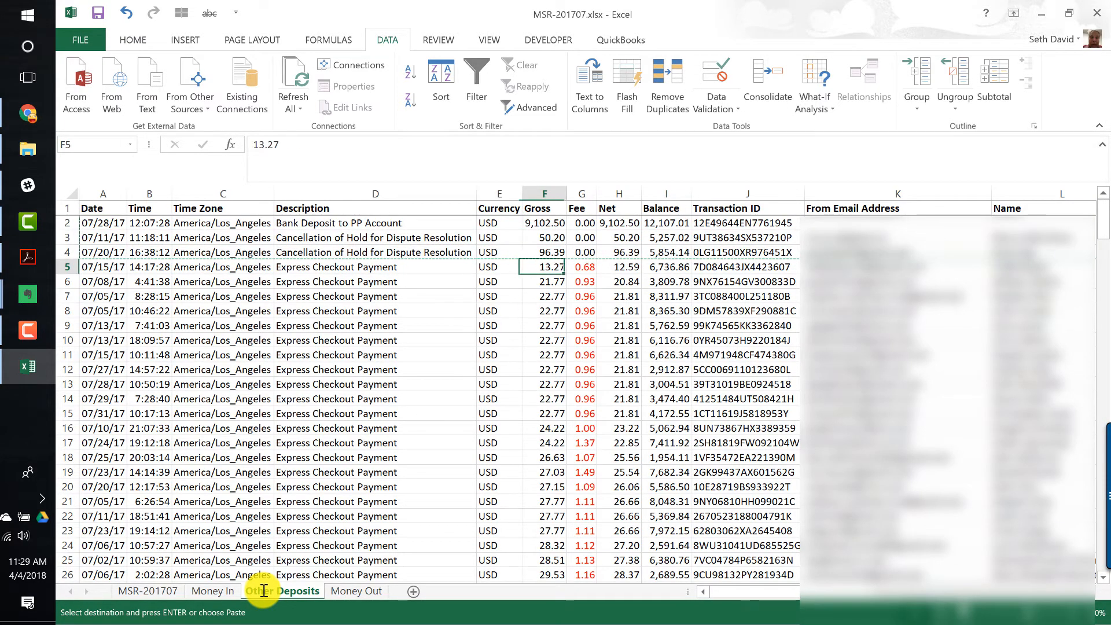
pyautogui.hotkey('shift', 'space')
pyautogui.hotkey('ctrl', 'shift', 'Down')
pyautogui.hotkey('ctrl', '-')
pyautogui.press('Up')
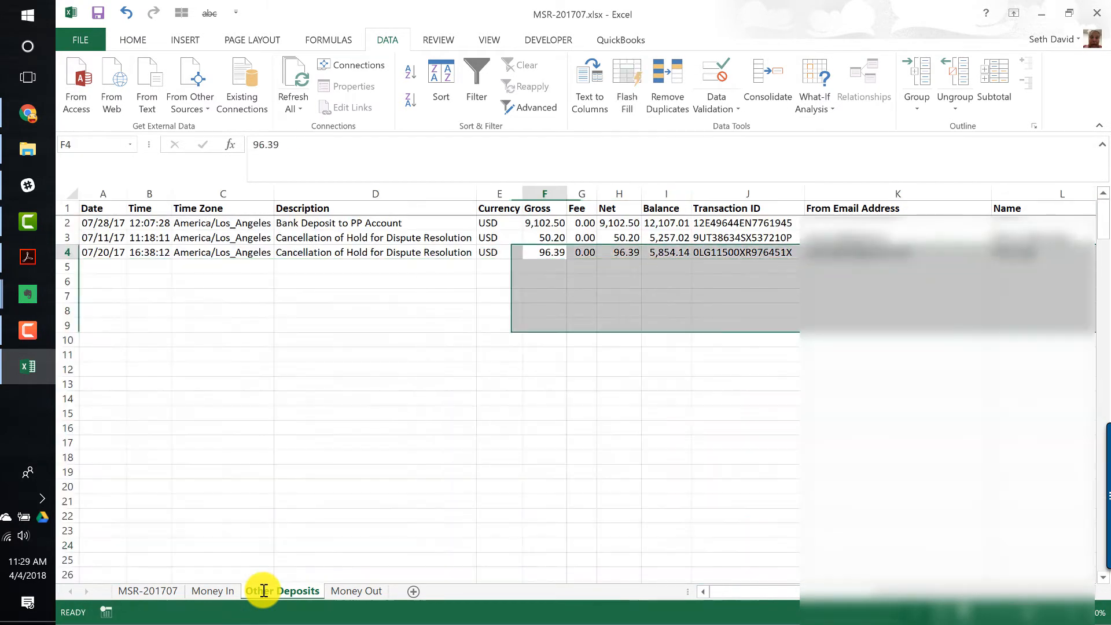
pyautogui.press('Up')
pyautogui.press('Up')
pyautogui.press('Home')
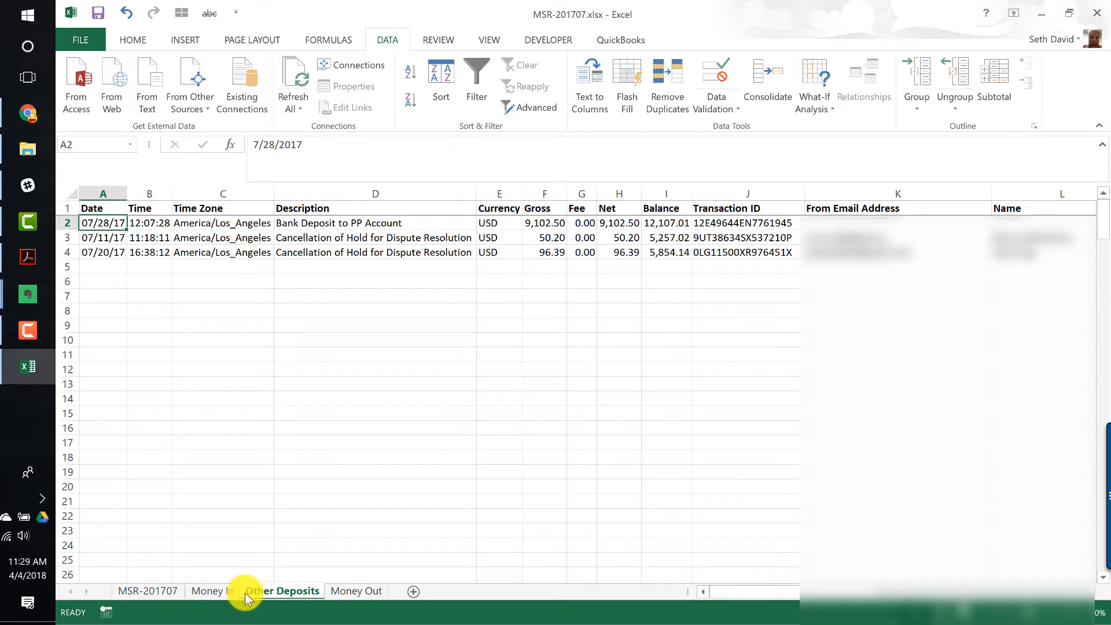
# - On Money In, delete the bank deposit and hold-cancellation rows 2 to 4
pyautogui.click(218, 591)
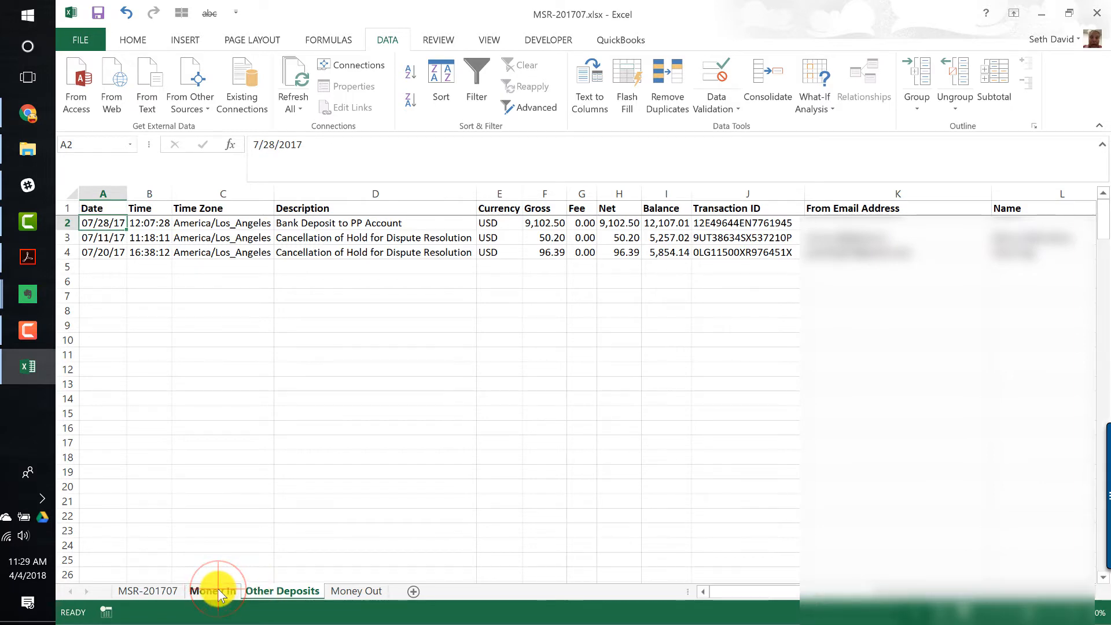
pyautogui.hotkey('shift', 'Down')
pyautogui.hotkey('shift', 'Down')
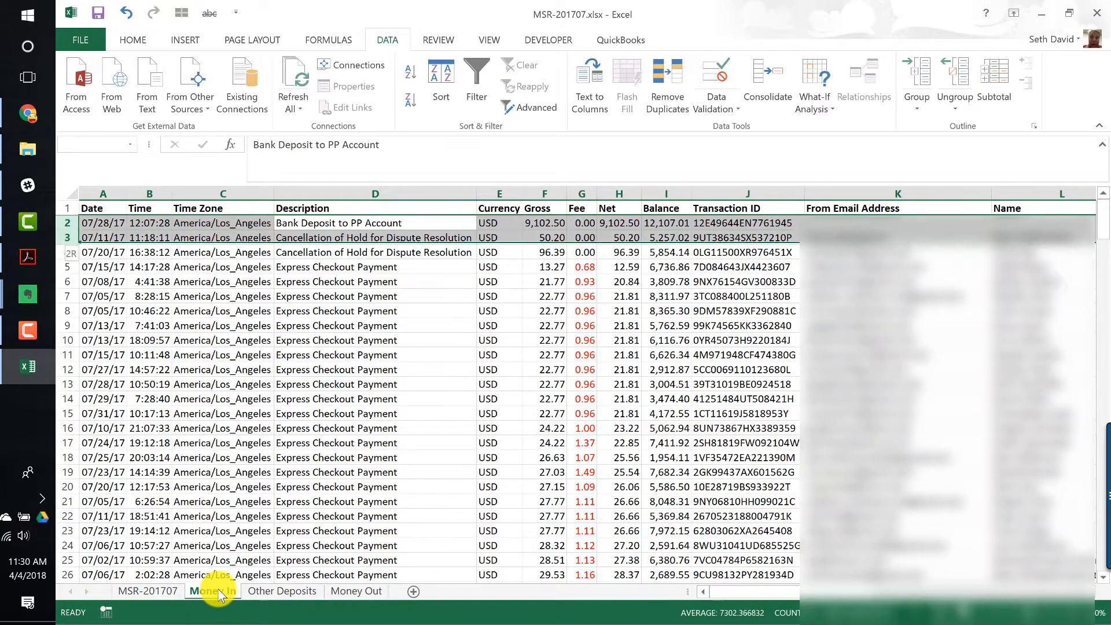
pyautogui.hotkey('ctrl', '-')
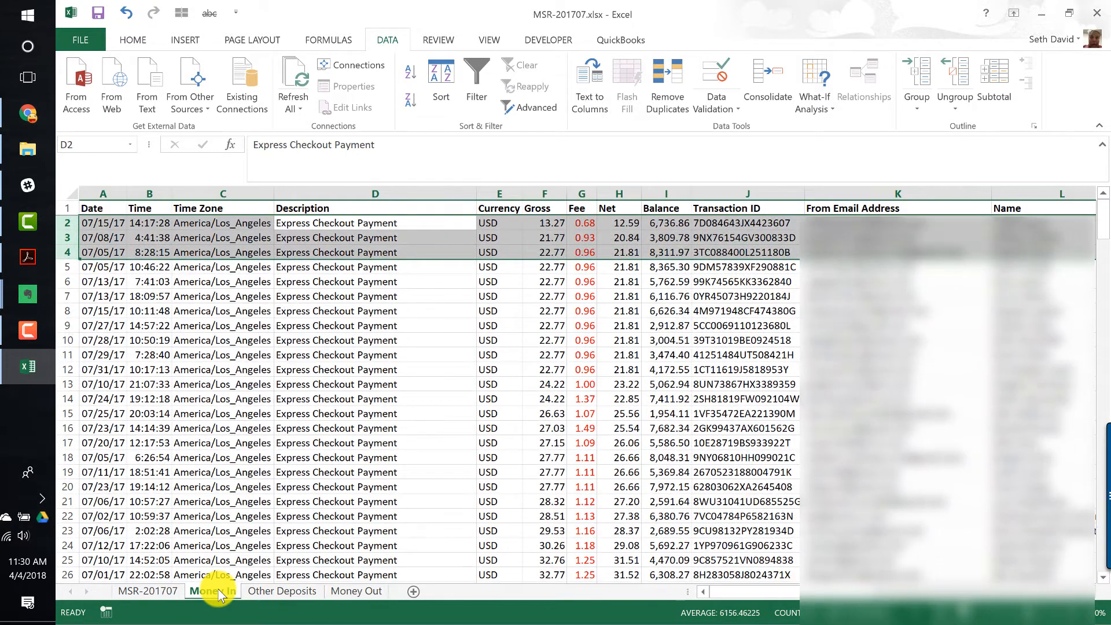
pyautogui.press('Up')
pyautogui.press('Down')
pyautogui.hotkey('ctrl', 'z')
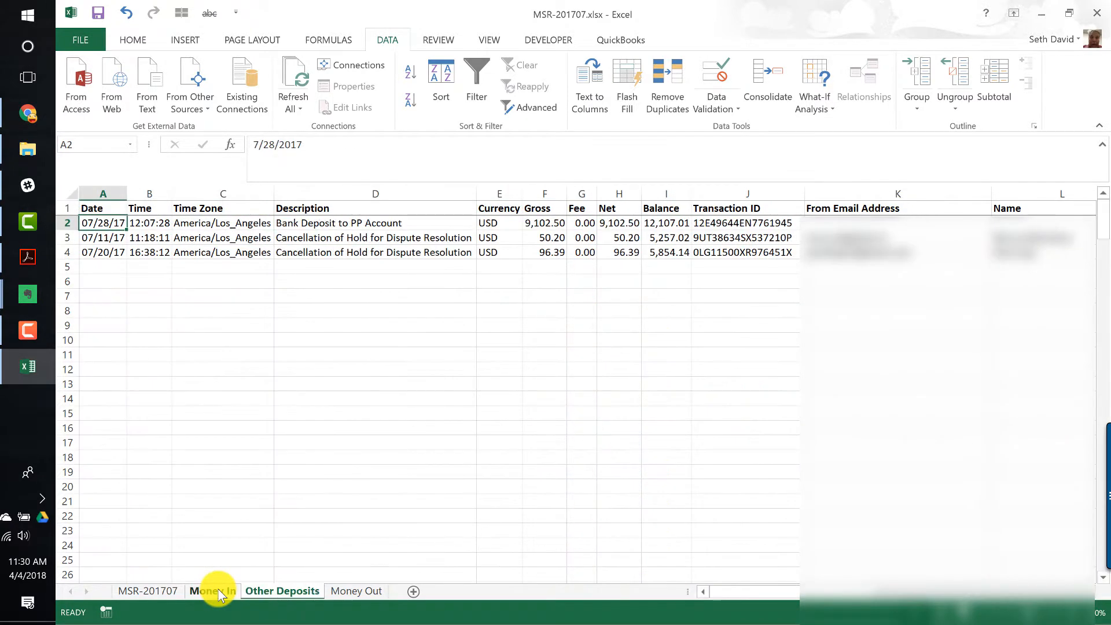
pyautogui.hotkey('ctrl', 'y')
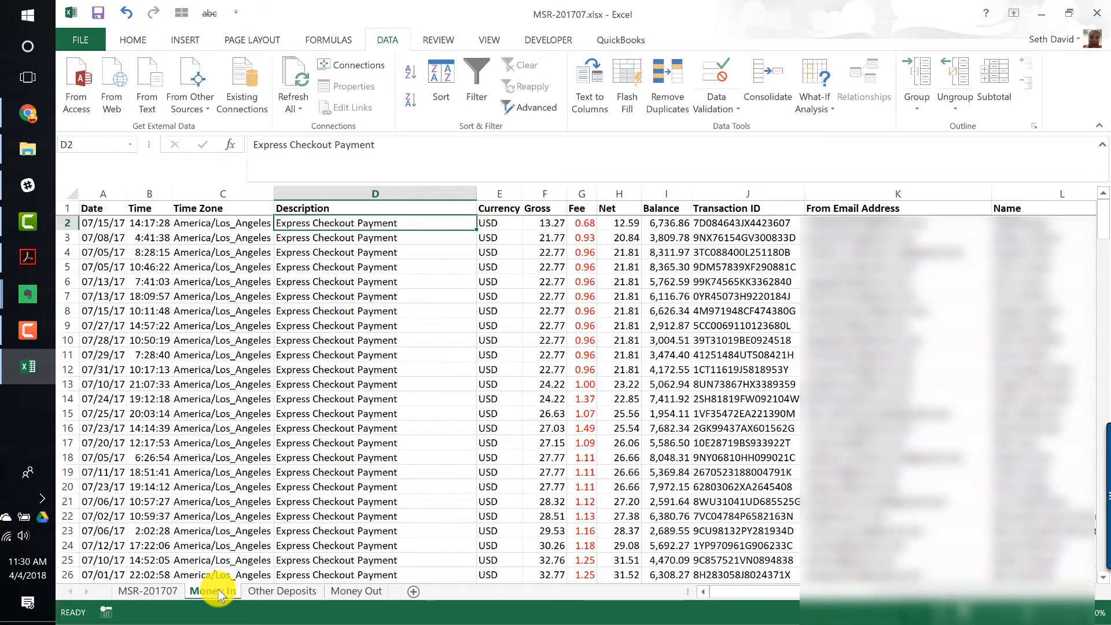
# - Review the remaining Money In transactions from top to bottom
pyautogui.hotkey('ctrl', 'Down')
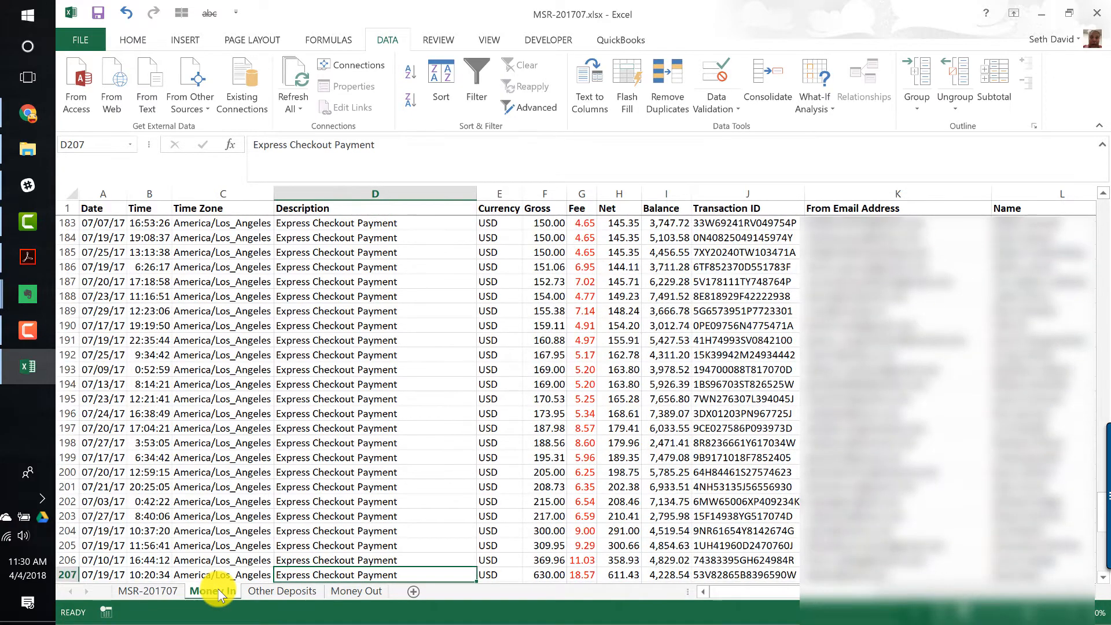
pyautogui.hotkey('ctrl', 'Up')
pyautogui.press('Down')
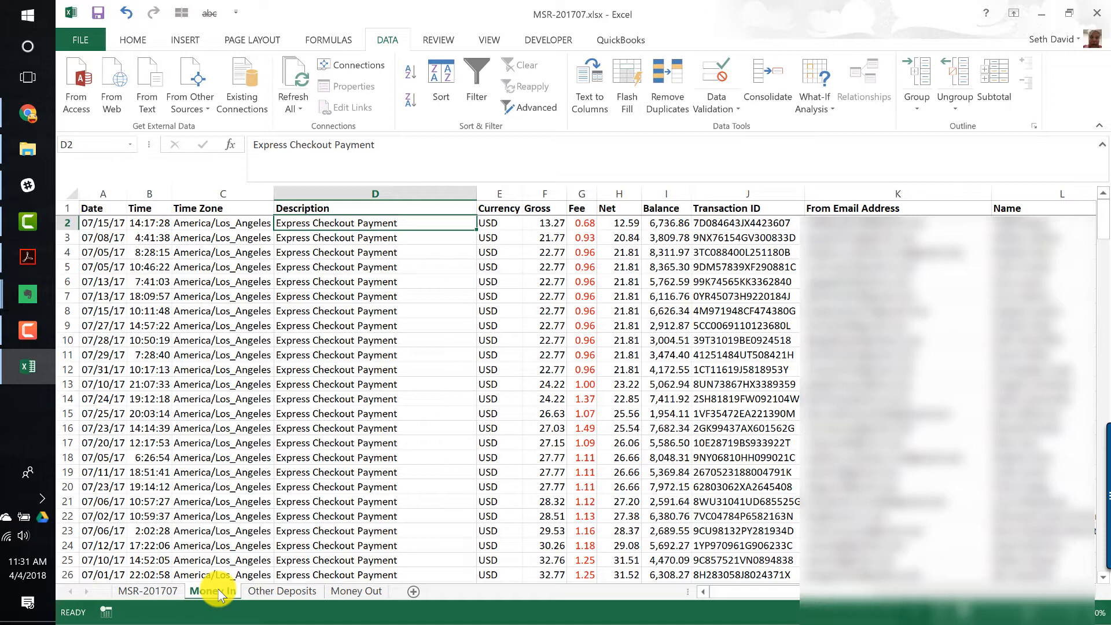
pyautogui.press('Up')
pyautogui.press('Down')
pyautogui.press('Up')
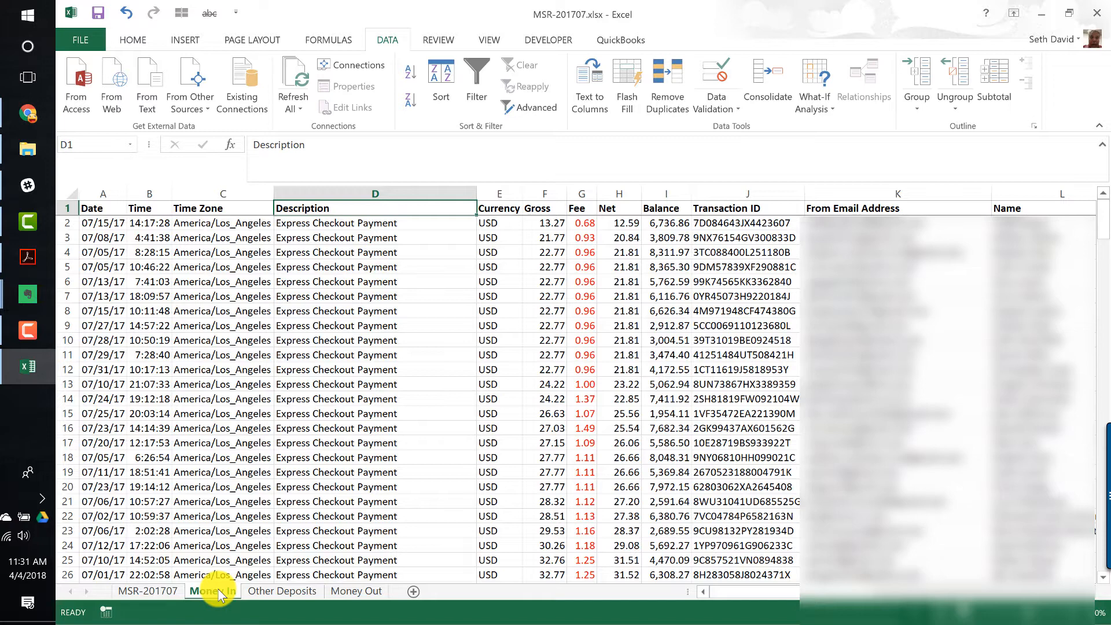
pyautogui.press('Down')
pyautogui.press('Right')
pyautogui.press('Right')
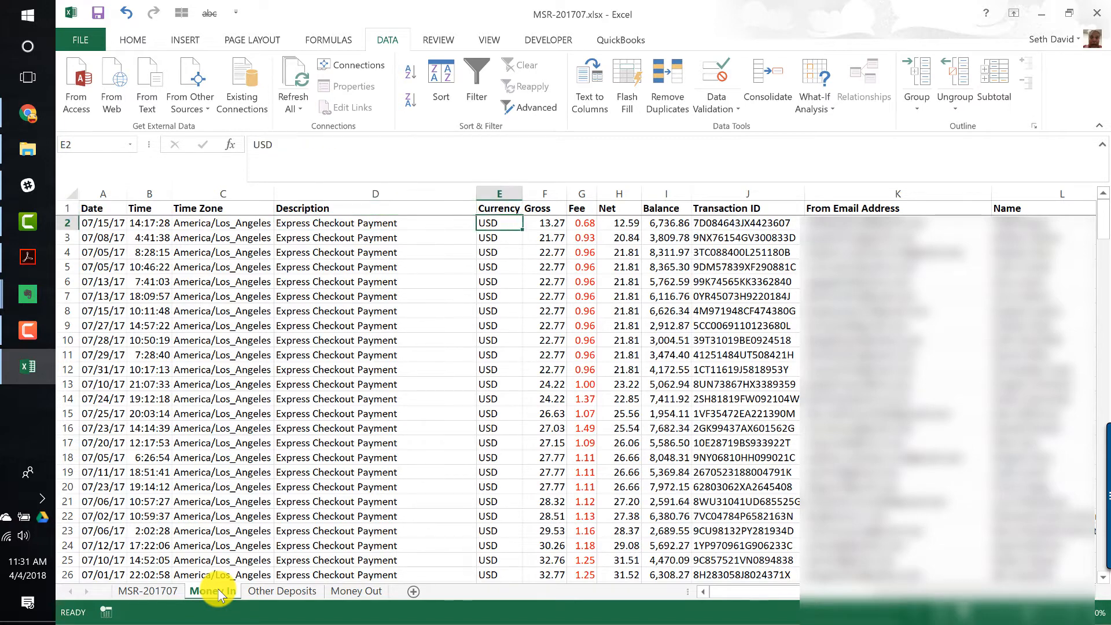
pyautogui.press('Left')
pyautogui.press('Left')
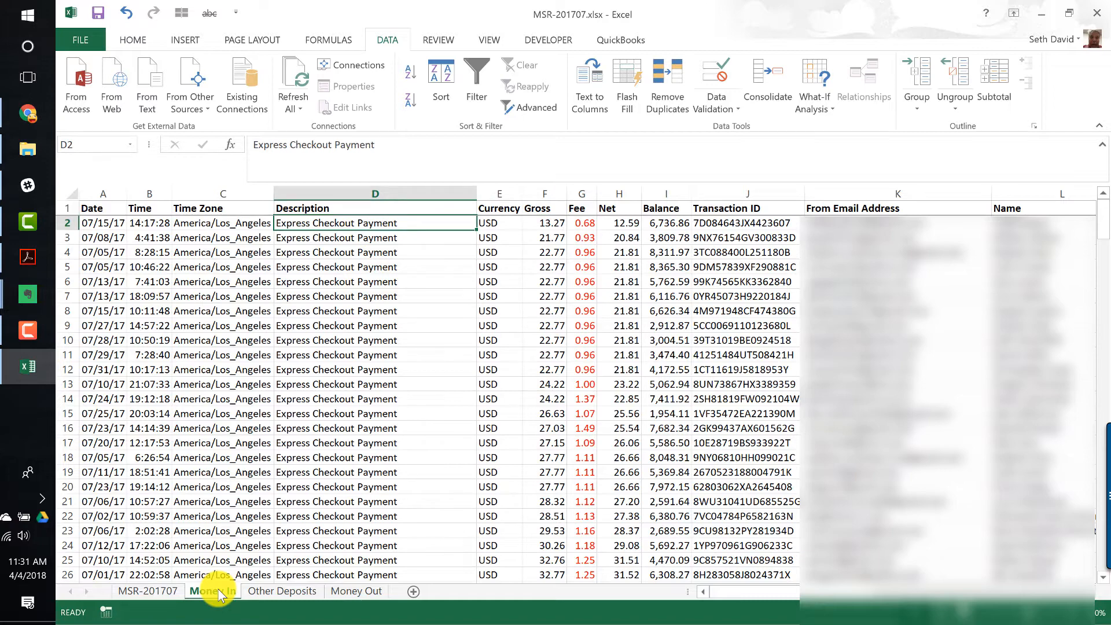
# - Switch to Money Out and sort its rows by Description from A to Z
pyautogui.hotkey('ctrl', 'pagedown')
pyautogui.hotkey('ctrl', 'pagedown')
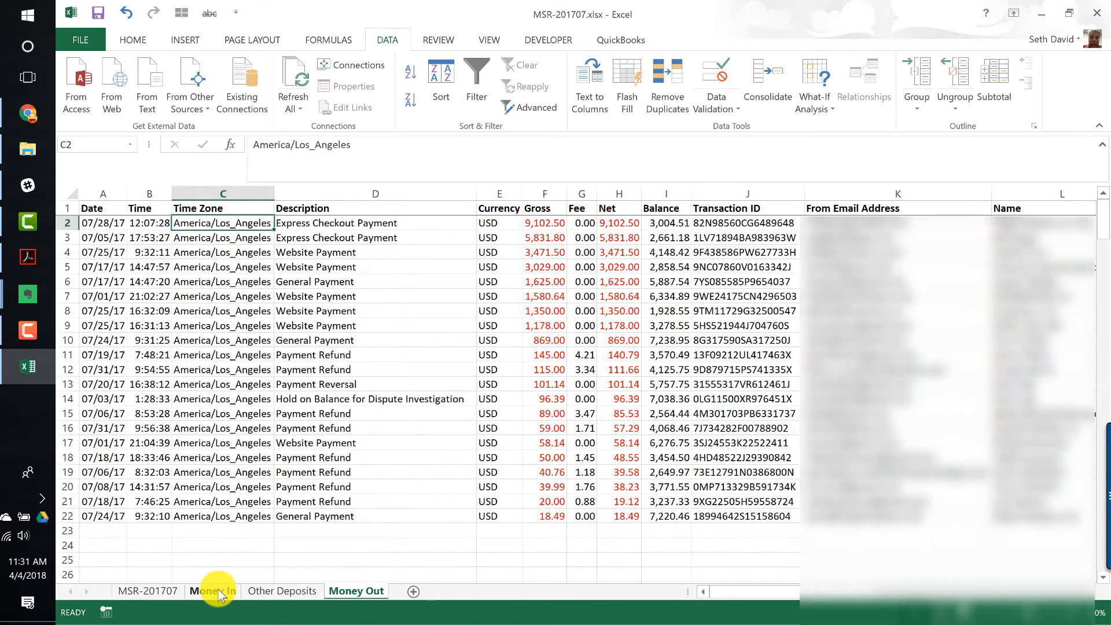
pyautogui.press('Right')
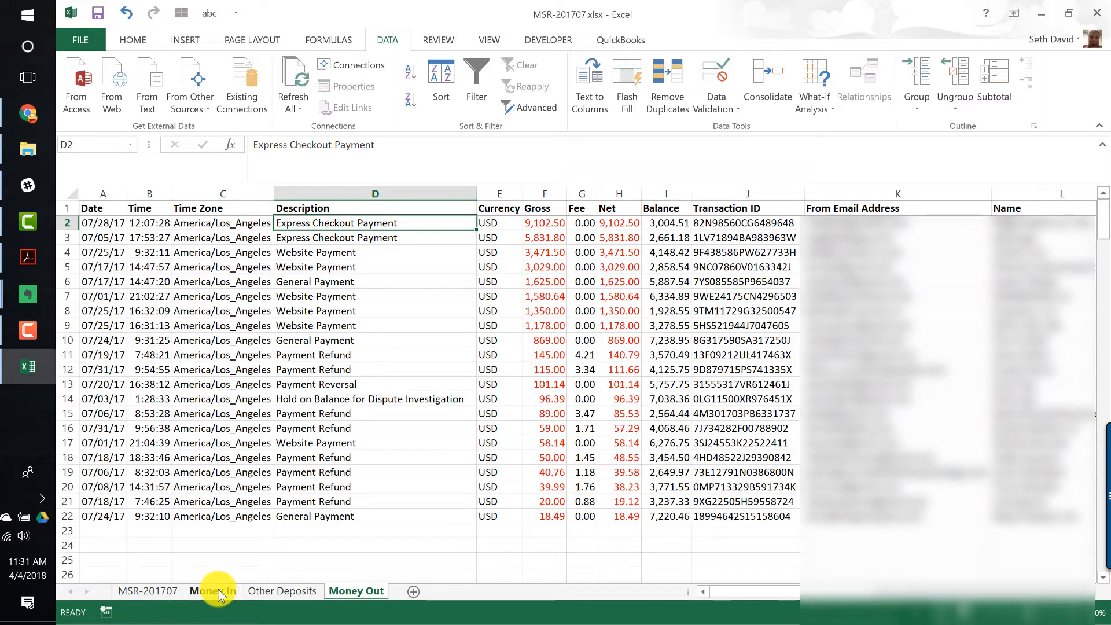
pyautogui.click(409, 71)
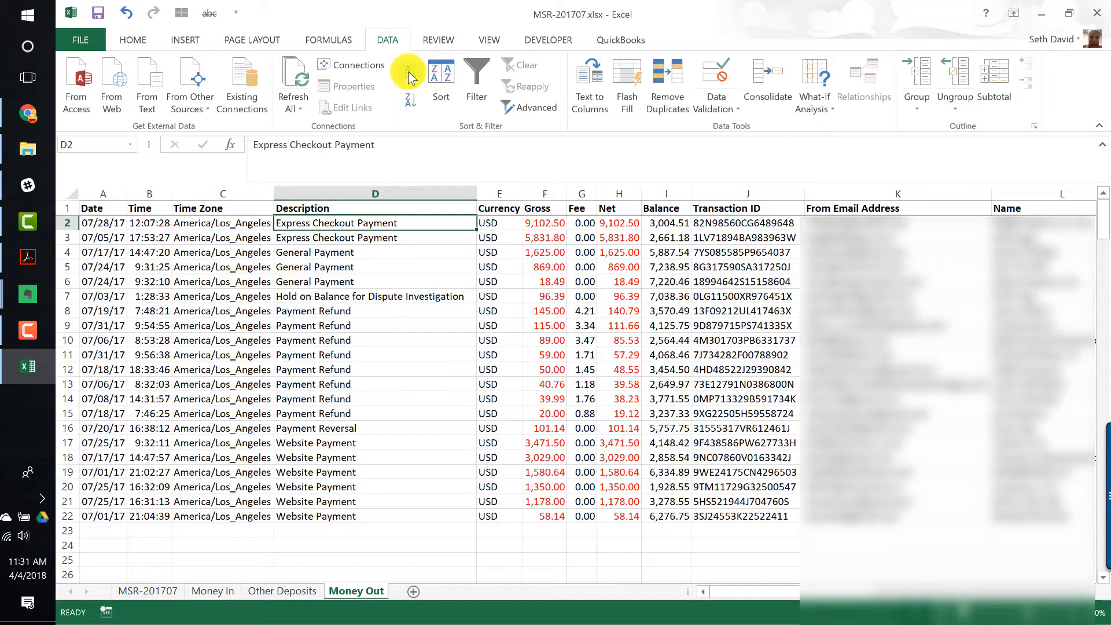
# - Switch to the MSR-201706 workbook's Money Out sheet and select its QB Item and QB Fee Item columns
pyautogui.press('Up')
pyautogui.press('Down')
pyautogui.press('Right')
pyautogui.press('Up')
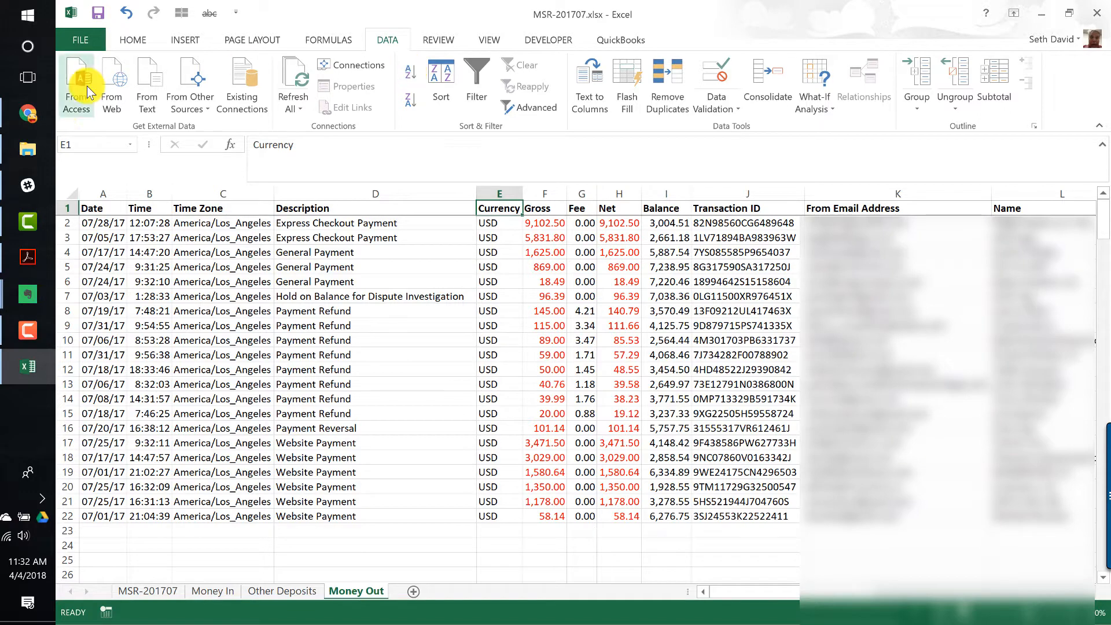
pyautogui.click(18, 154)
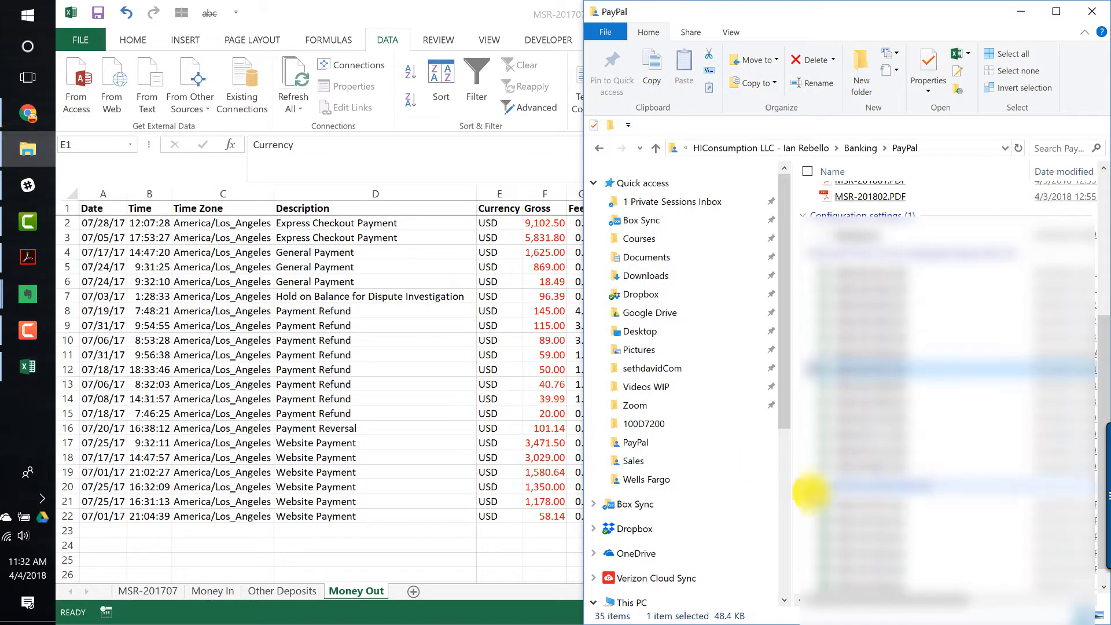
pyautogui.scroll(-1, 915, 425)
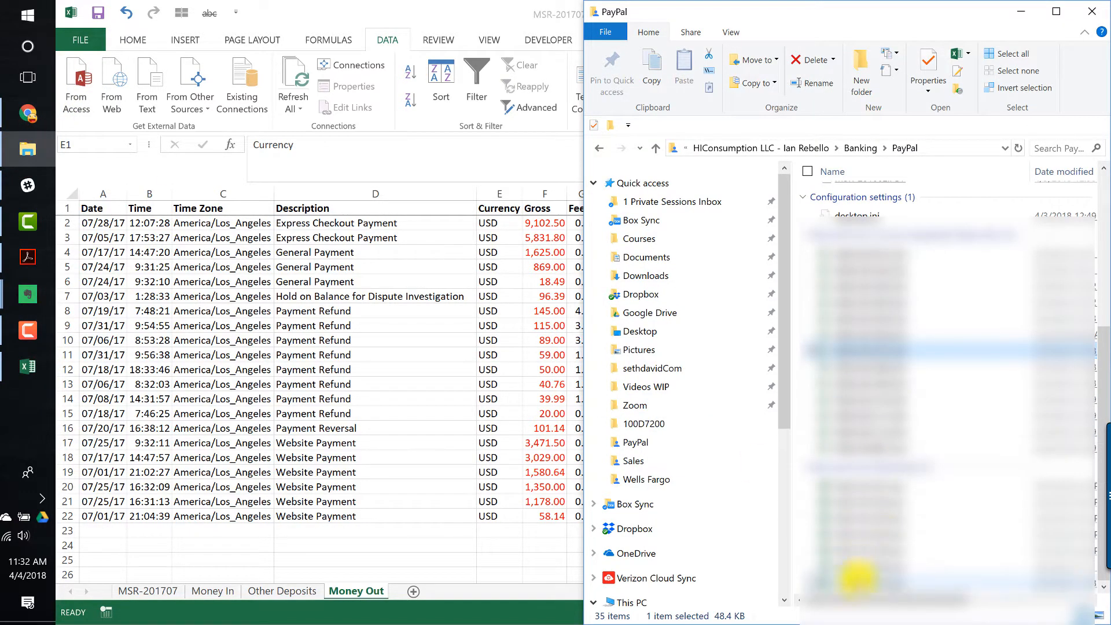
pyautogui.hotkey('alt', 'Tab')
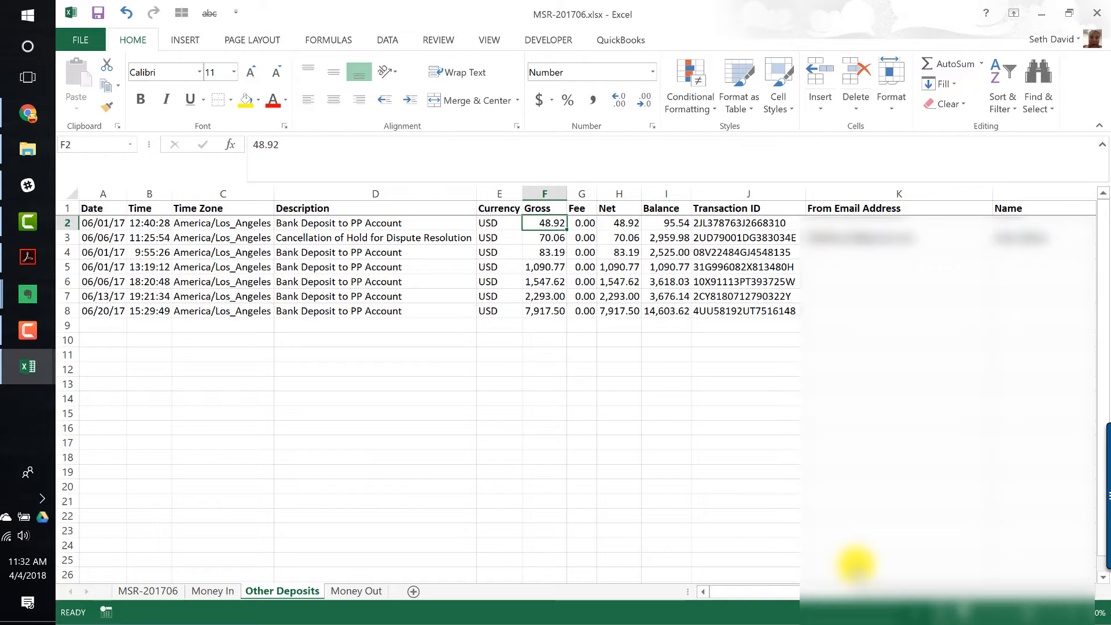
pyautogui.hotkey('ctrl', 'pagedown')
pyautogui.press('Right')
pyautogui.press('Right')
pyautogui.press('Right')
pyautogui.press('Right')
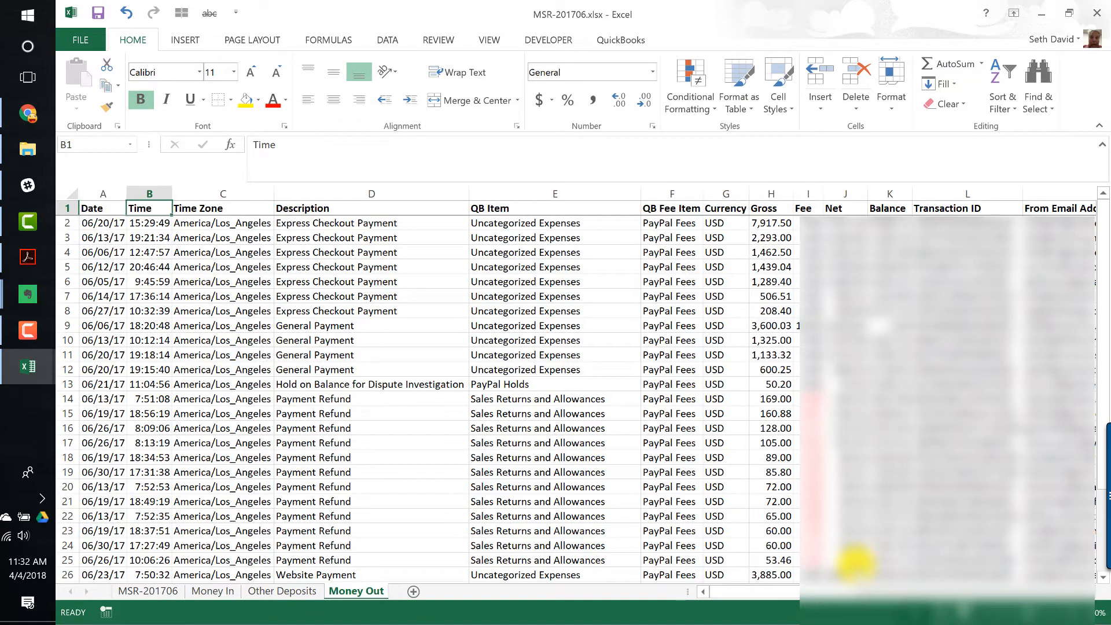
pyautogui.hotkey('shift', 'Right')
pyautogui.hotkey('ctrl', 'space')
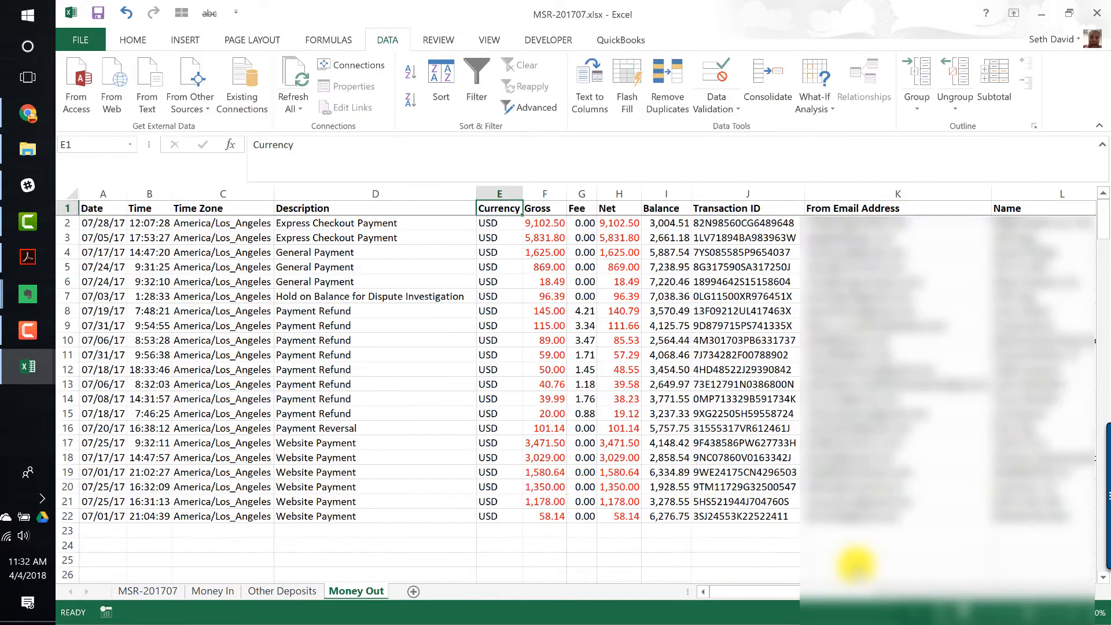
# - Insert two blank columns before the Currency column on MSR-201707's Money Out sheet
pyautogui.hotkey('ctrl', 'space')
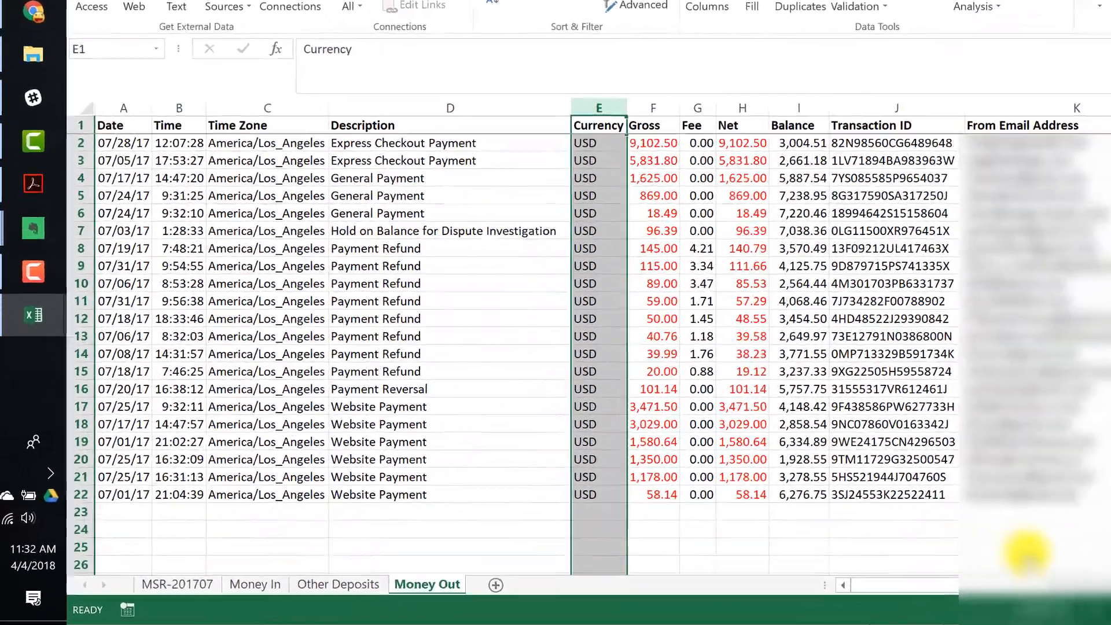
pyautogui.hotkey('ctrl', 'shift', '+')
pyautogui.hotkey('ctrl', 'shift', '+')
pyautogui.press('Up')
# - Copy the QB Item and QB Fee Item columns from MSR-201706 into the new columns E and F of MSR-201707
pyautogui.hotkey('alt', 'Tab')
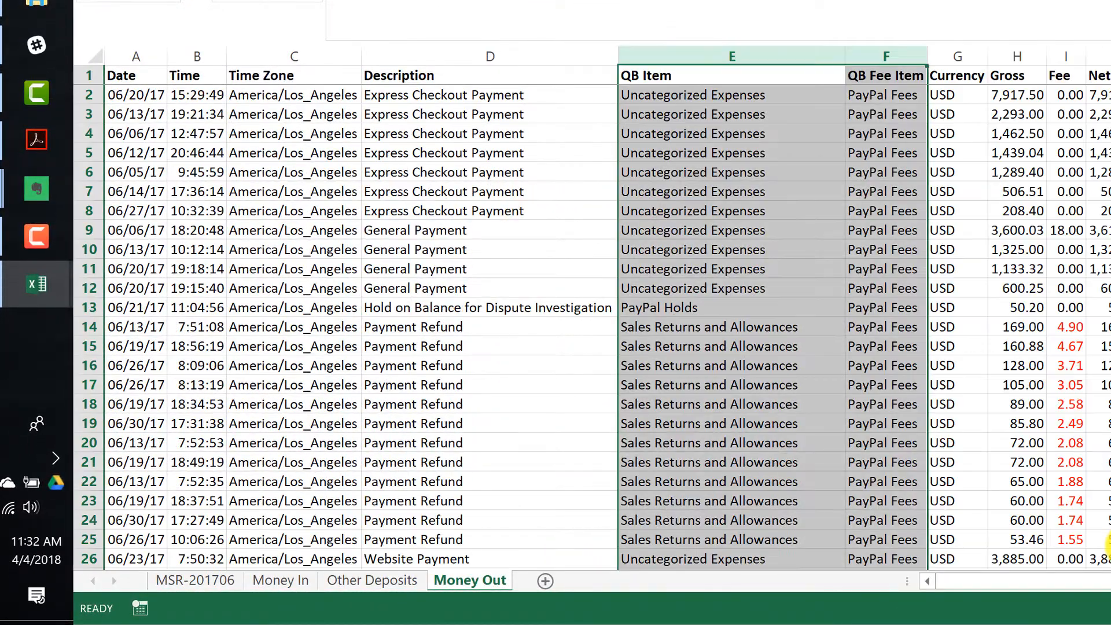
pyautogui.hotkey('ctrl', 'c')
pyautogui.hotkey('alt', 'Tab')
pyautogui.hotkey('ctrl', 'v')
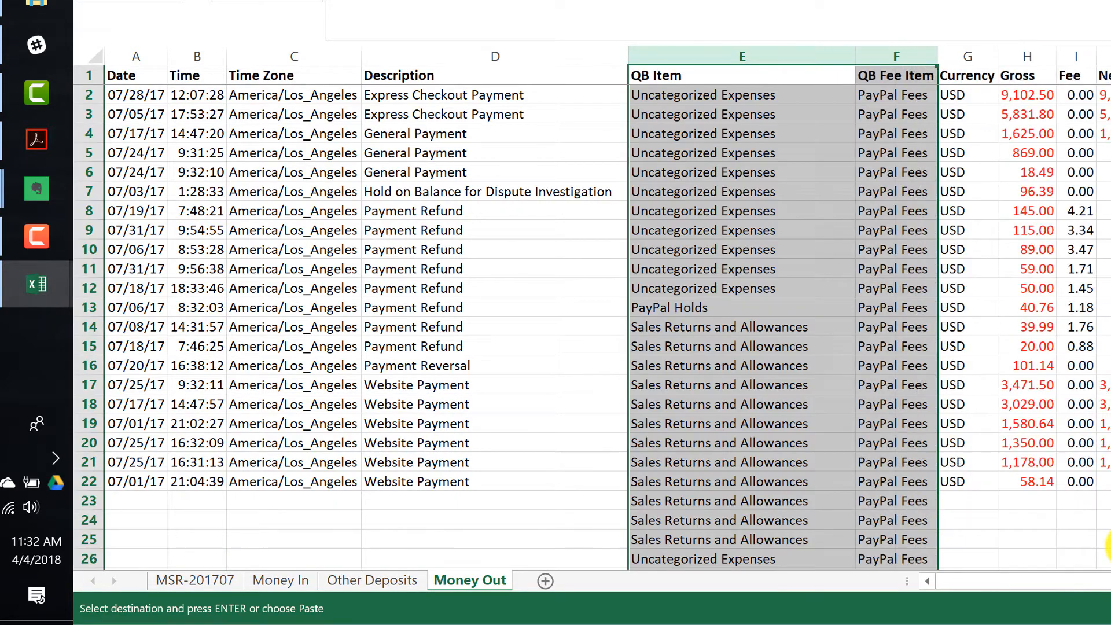
# - Clear the surplus QB Item and QB Fee Item entries below the last transaction row
pyautogui.press('Down')
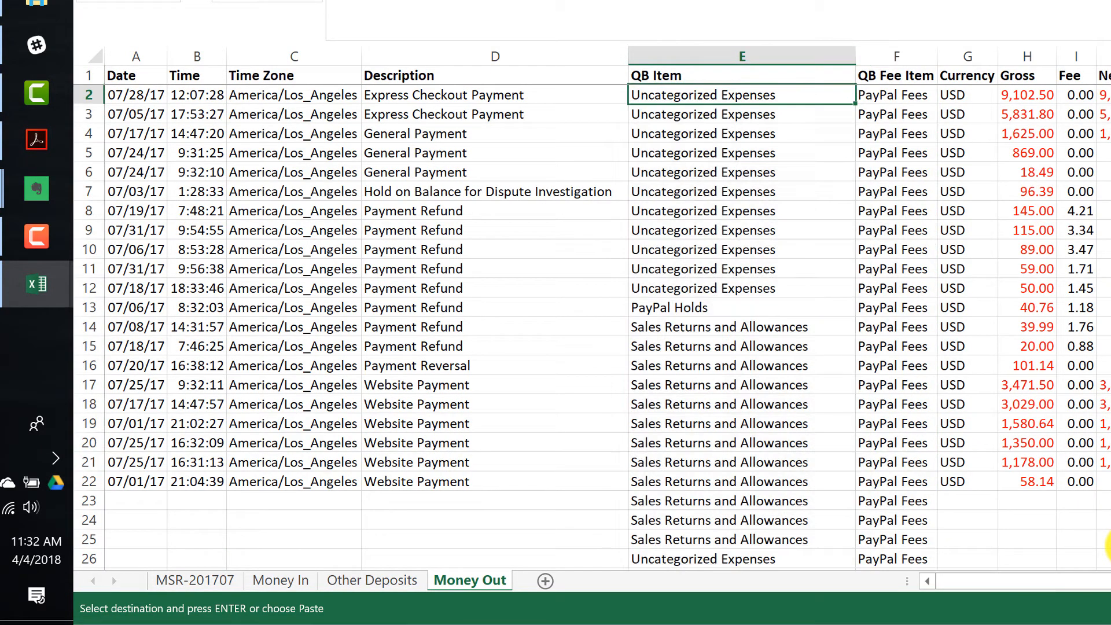
pyautogui.press('Left')
pyautogui.hotkey('ctrl', 'Down')
pyautogui.press('Down')
pyautogui.press('Right')
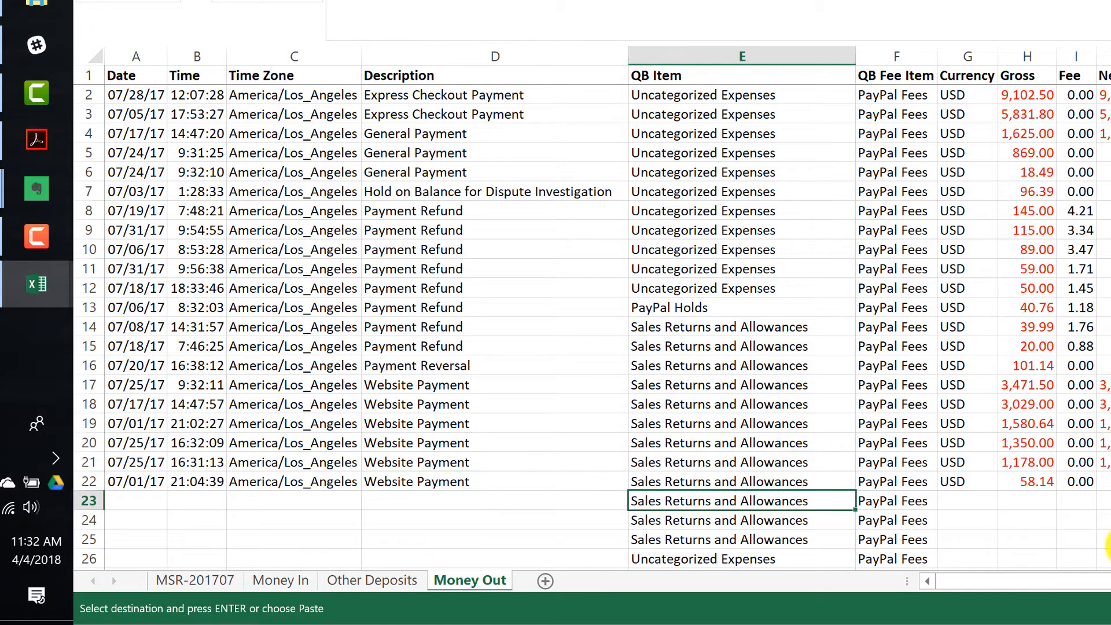
pyautogui.hotkey('ctrl', 'shift', 'Down')
pyautogui.hotkey('shift', 'Right')
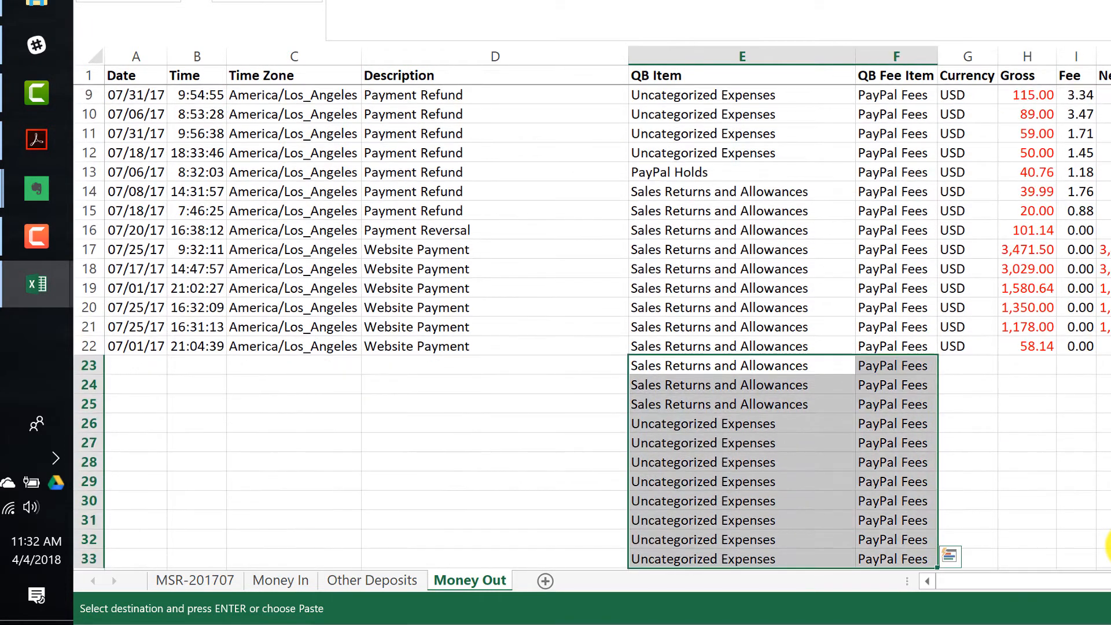
pyautogui.press('Delete')
# - Review the pasted QB Item and QB Fee Item values against each transaction row
pyautogui.press('Up')
pyautogui.hotkey('ctrl', 'Up')
pyautogui.press('Down')
pyautogui.press('Down')
pyautogui.press('Right')
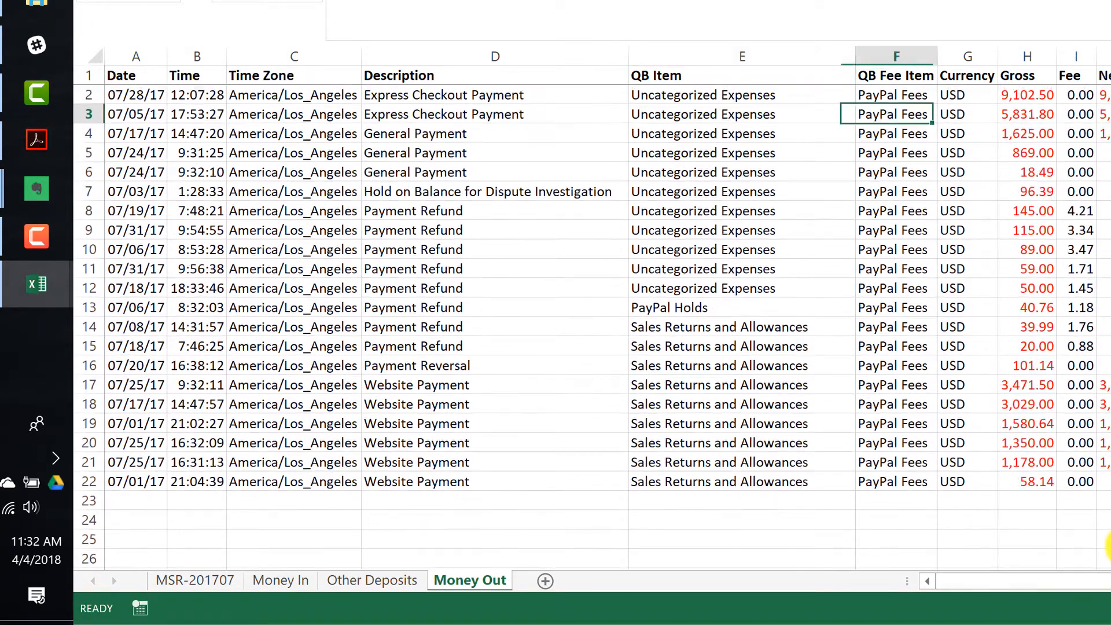
pyautogui.press('Up')
pyautogui.press('Up')
pyautogui.press('Down')
pyautogui.press('Right')
pyautogui.press('Right')
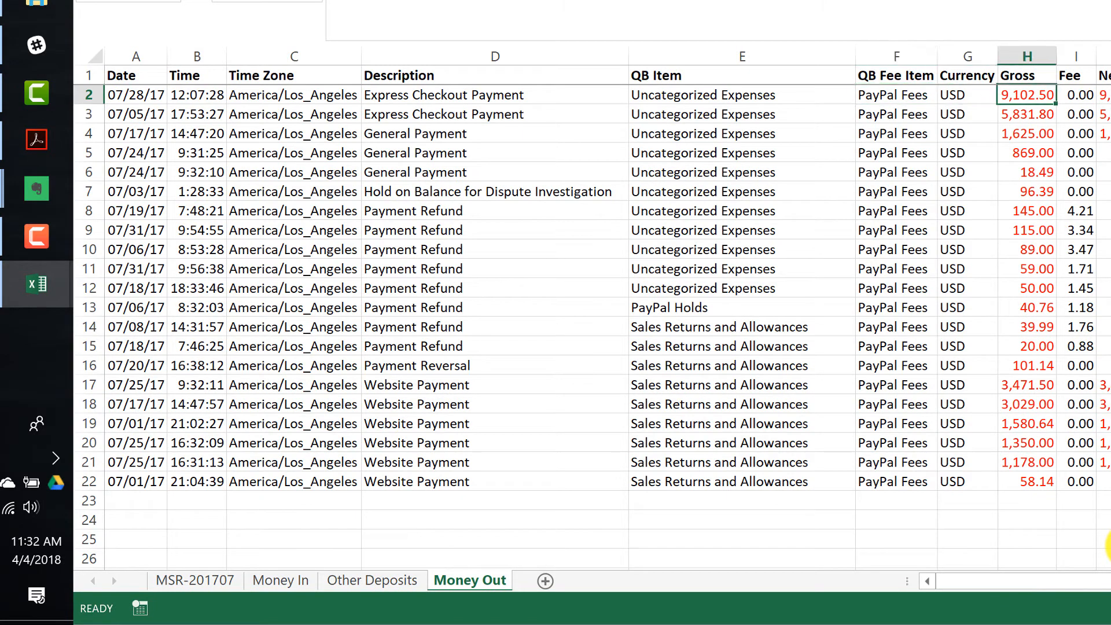
pyautogui.press('Down')
pyautogui.press('Down')
pyautogui.press('Left')
pyautogui.press('Left')
pyautogui.press('Right')
pyautogui.press('Right')
pyautogui.press('Down')
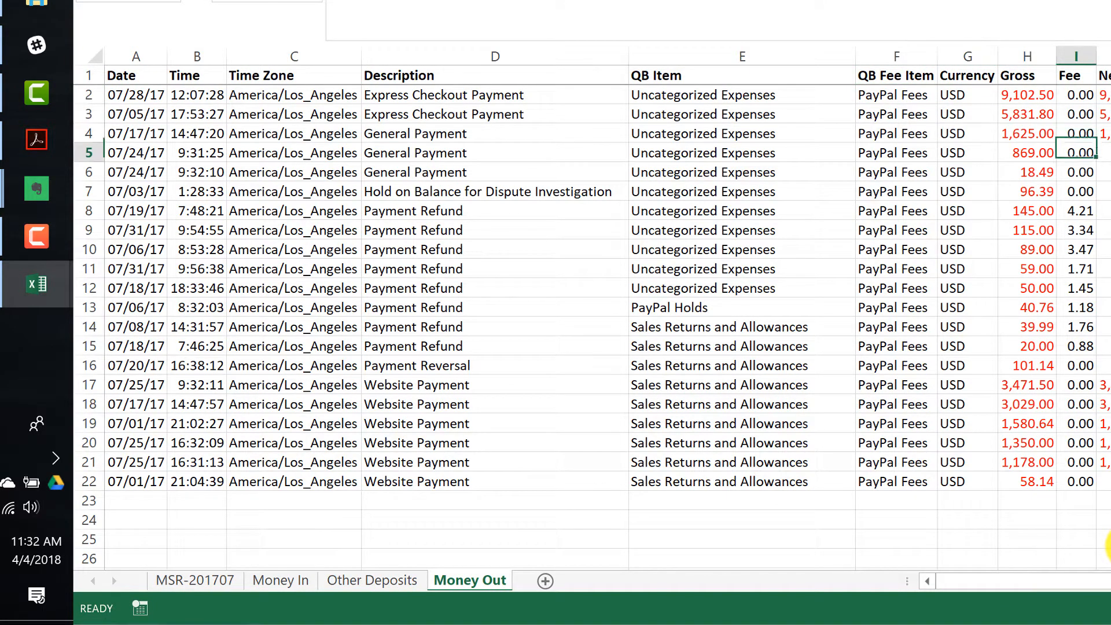
pyautogui.press('Right')
pyautogui.press('Down')
pyautogui.press('Down')
pyautogui.press('Down')
pyautogui.press('Left')
pyautogui.press('Left')
pyautogui.press('Left')
pyautogui.press('Left')
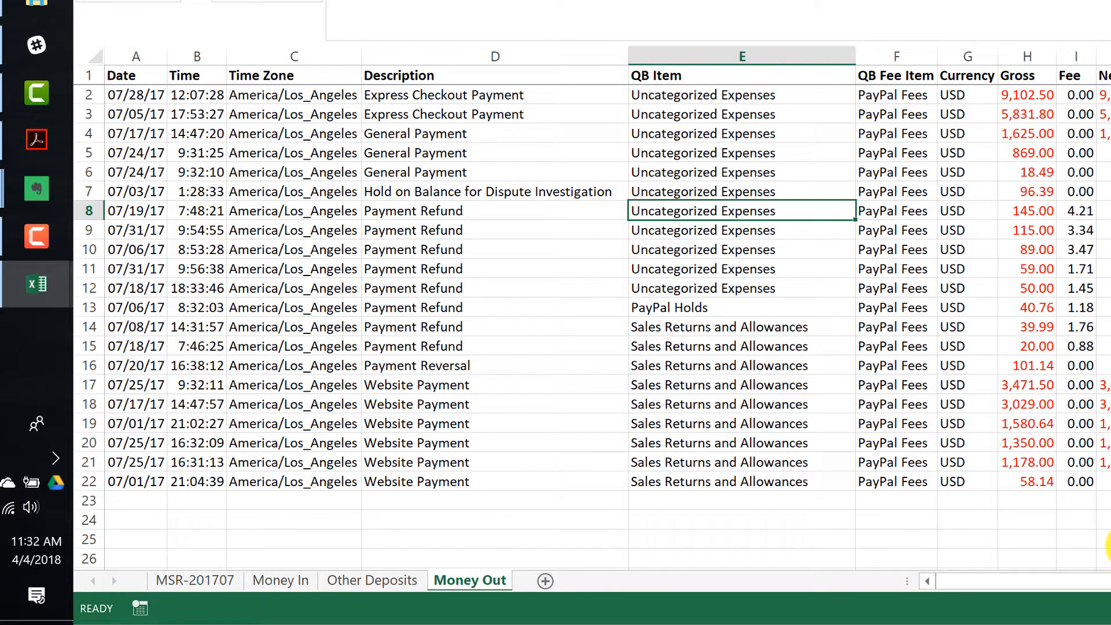
# - Remove duplicates from the QB Item values in rows 2 to 22, continuing with the current selection only
pyautogui.hotkey('ctrl', 'Up')
pyautogui.press('Down')
pyautogui.hotkey('ctrl', 'shift', 'Down')
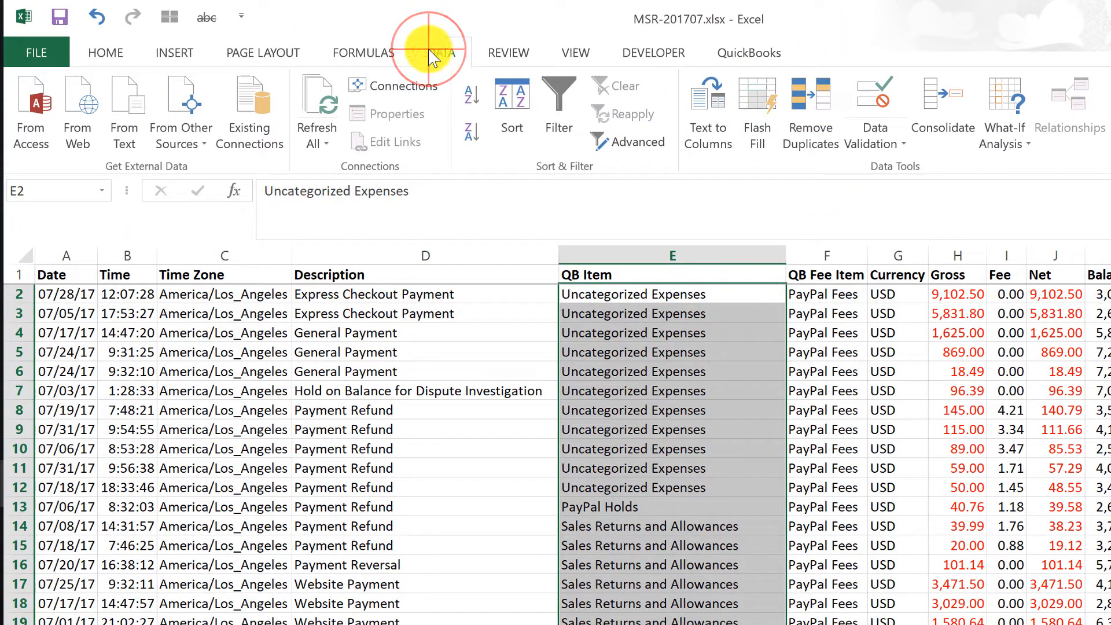
pyautogui.click(821, 124)
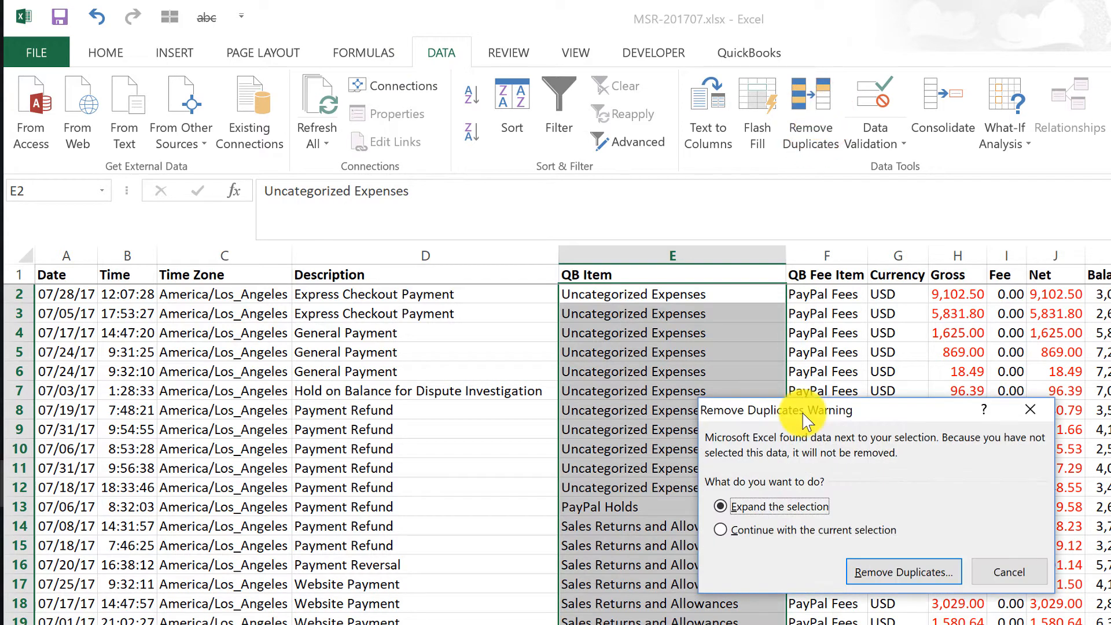
pyautogui.click(751, 528)
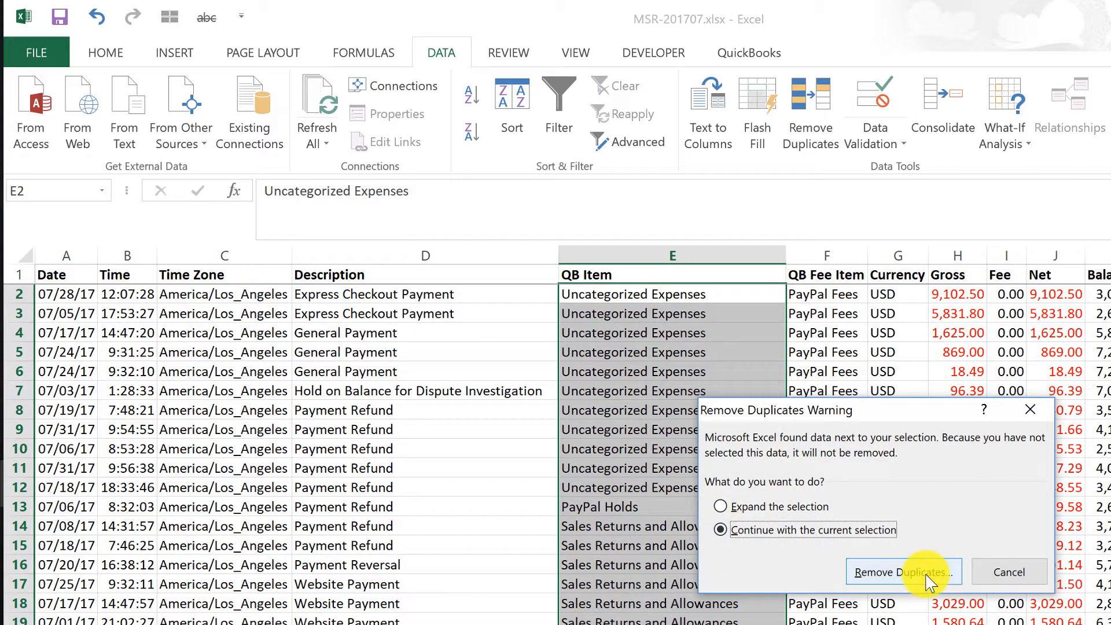
pyautogui.click(905, 573)
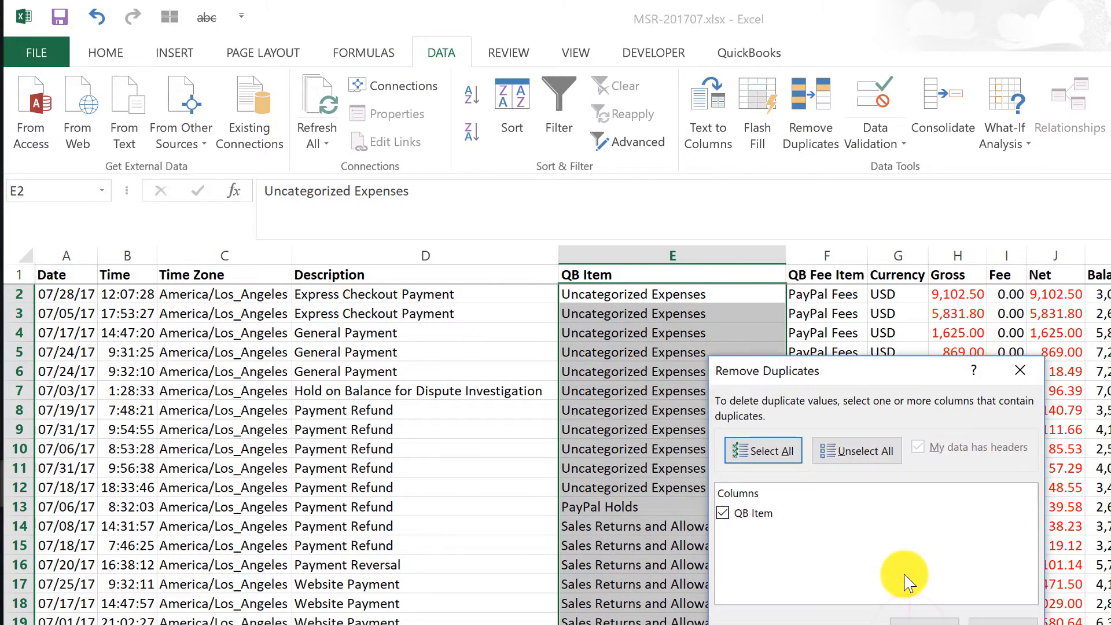
pyautogui.click(922, 615)
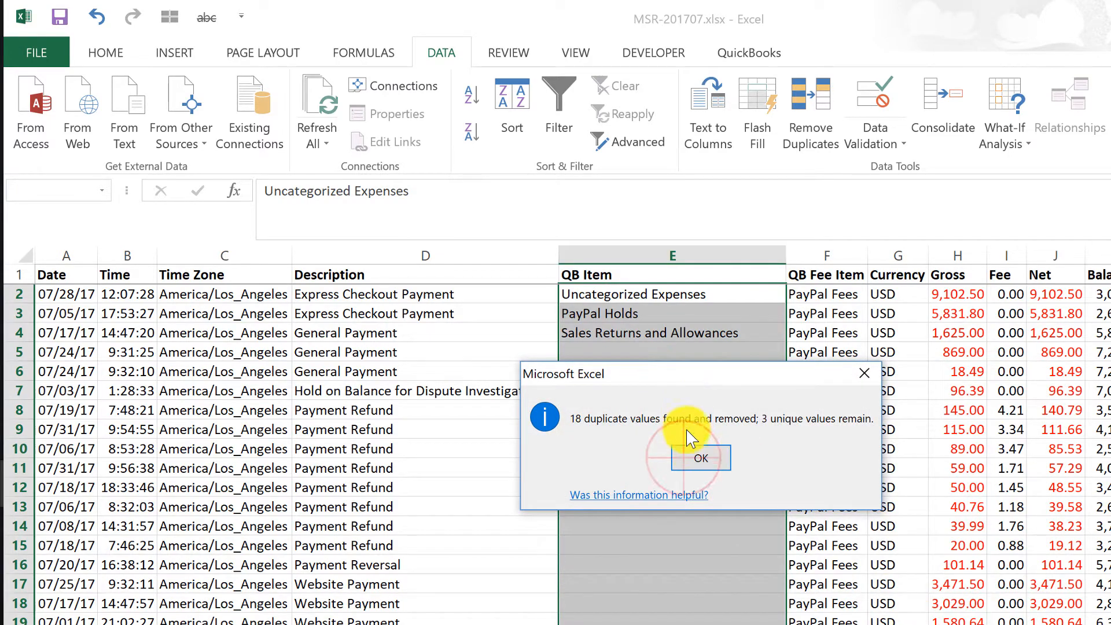
pyautogui.click(692, 455)
# - Copy the three unique QB Item values into rows 23 to 25 below the data
pyautogui.moveTo(588, 292); pyautogui.dragTo(592, 339)
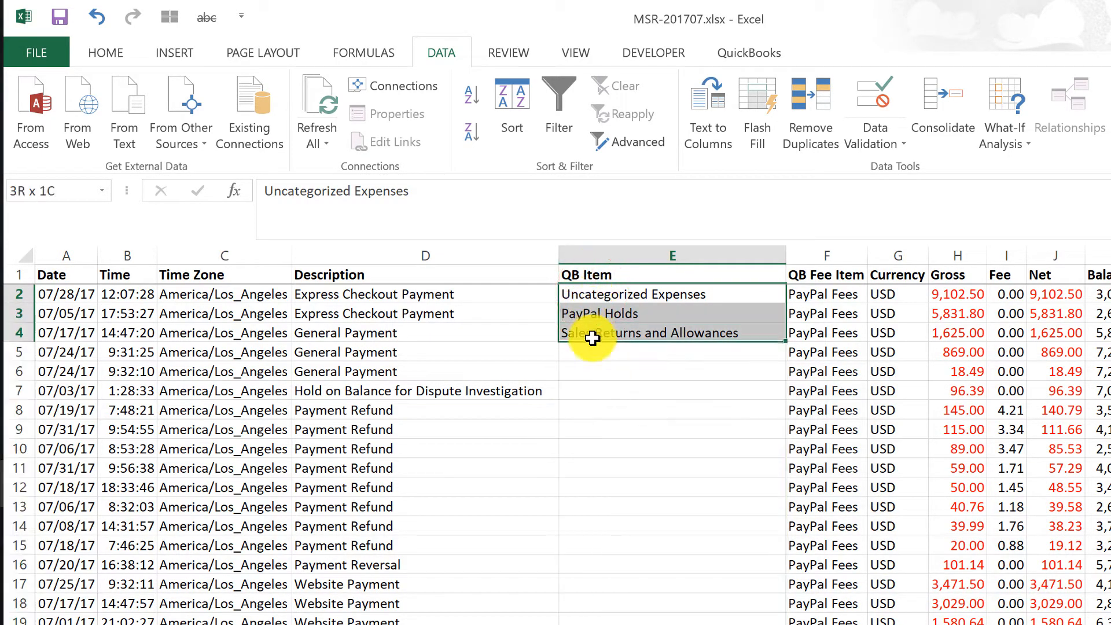
pyautogui.hotkey('ctrl', 'c')
pyautogui.press('Left')
pyautogui.hotkey('ctrl', 'Down')
pyautogui.press('Right')
pyautogui.press('Down')
pyautogui.press('Down')
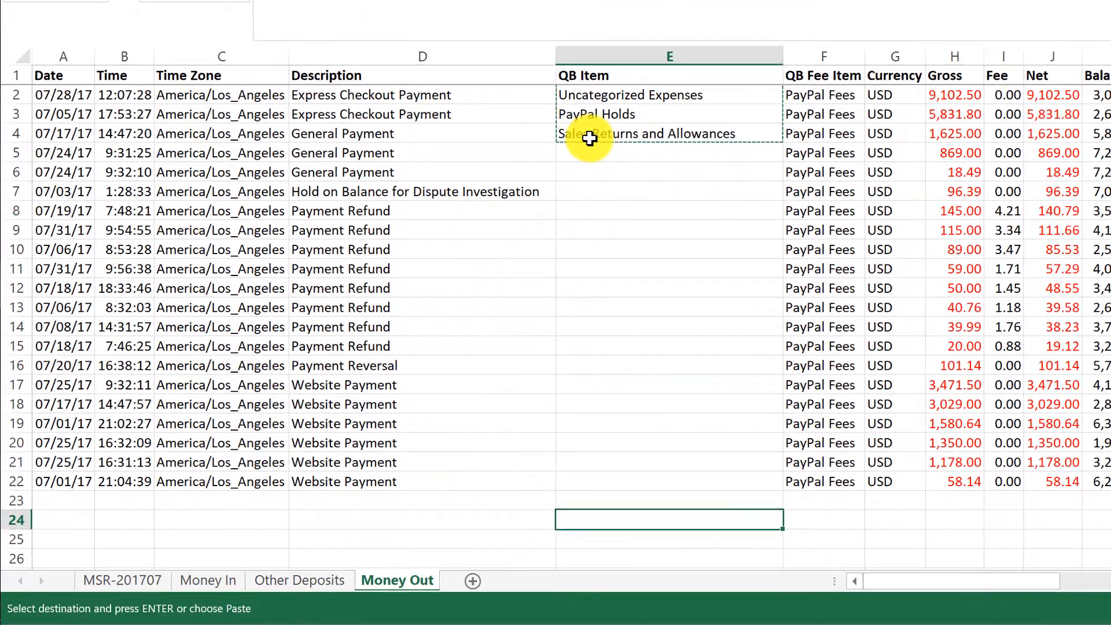
pyautogui.press('Up')
pyautogui.hotkey('ctrl', 'v')
# - Clear the QB Item cells E2 to E4
pyautogui.hotkey('ctrl', 'Up')
pyautogui.hotkey('ctrl', 'Up')
pyautogui.press('Down')
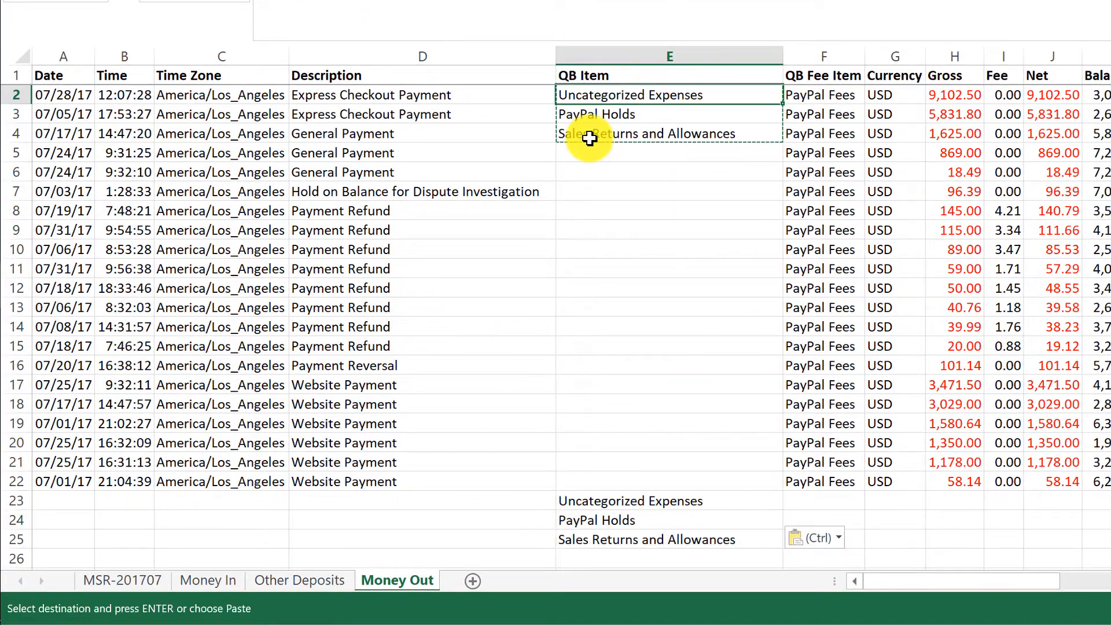
pyautogui.hotkey('shift', 'Down')
pyautogui.hotkey('shift', 'Down')
pyautogui.press('Delete')
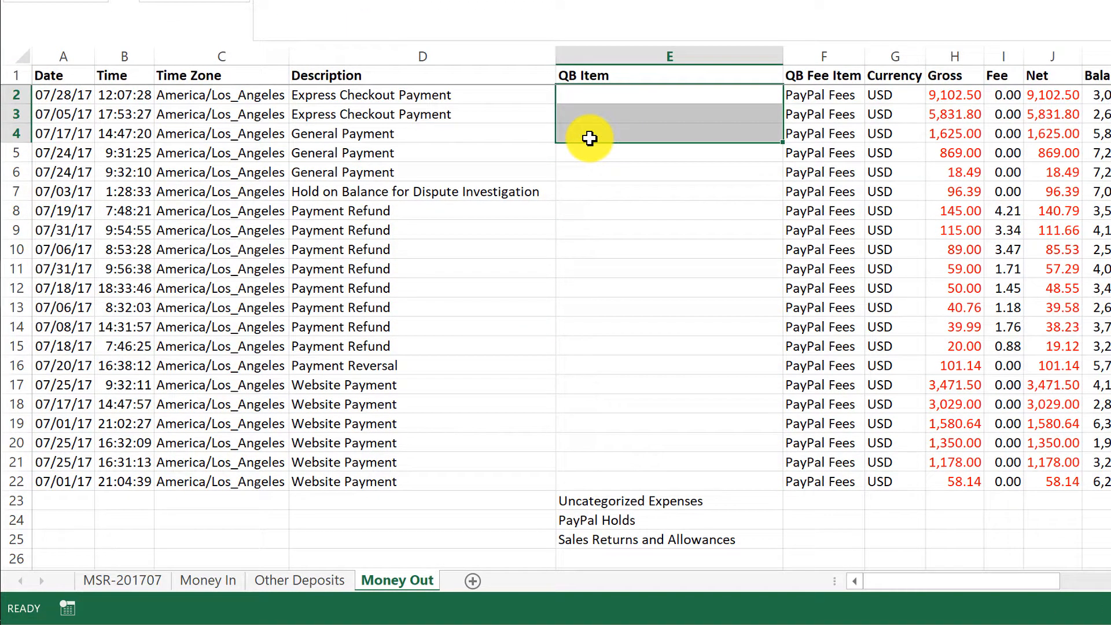
pyautogui.hotkey('shift', 'Up')
pyautogui.hotkey('shift', 'Up')
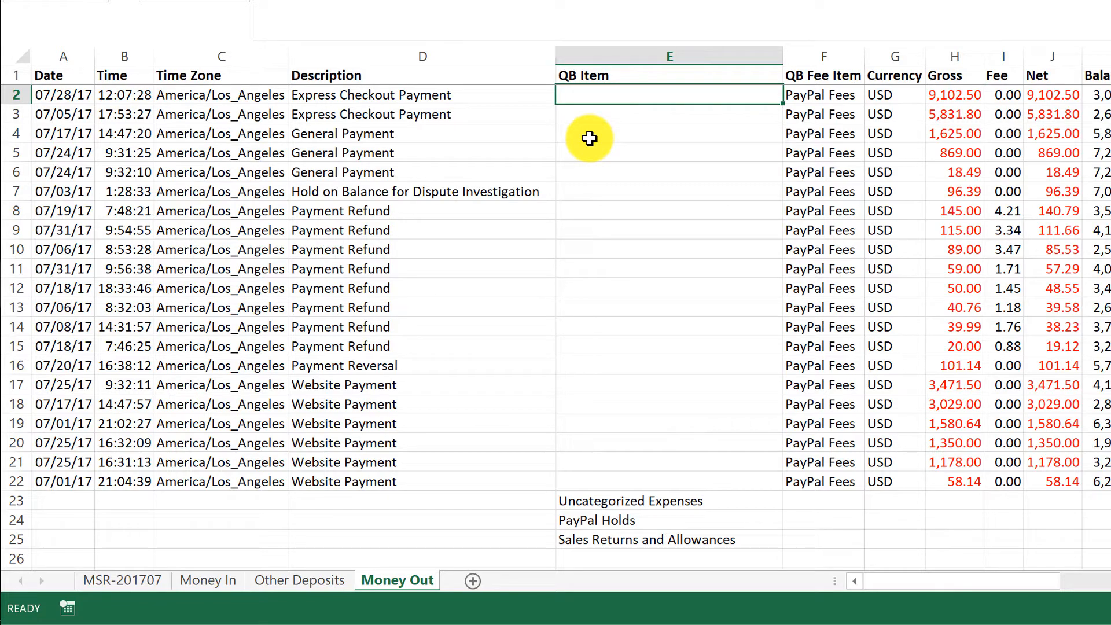
# - Pick Uncategorized Expenses from the dropdown list for the first QB Item cell E2
pyautogui.press('Right')
pyautogui.press('Right')
pyautogui.press('Right')
pyautogui.press('Right')
pyautogui.press('Right')
pyautogui.press('Right')
pyautogui.press('Right')
pyautogui.press('Right')
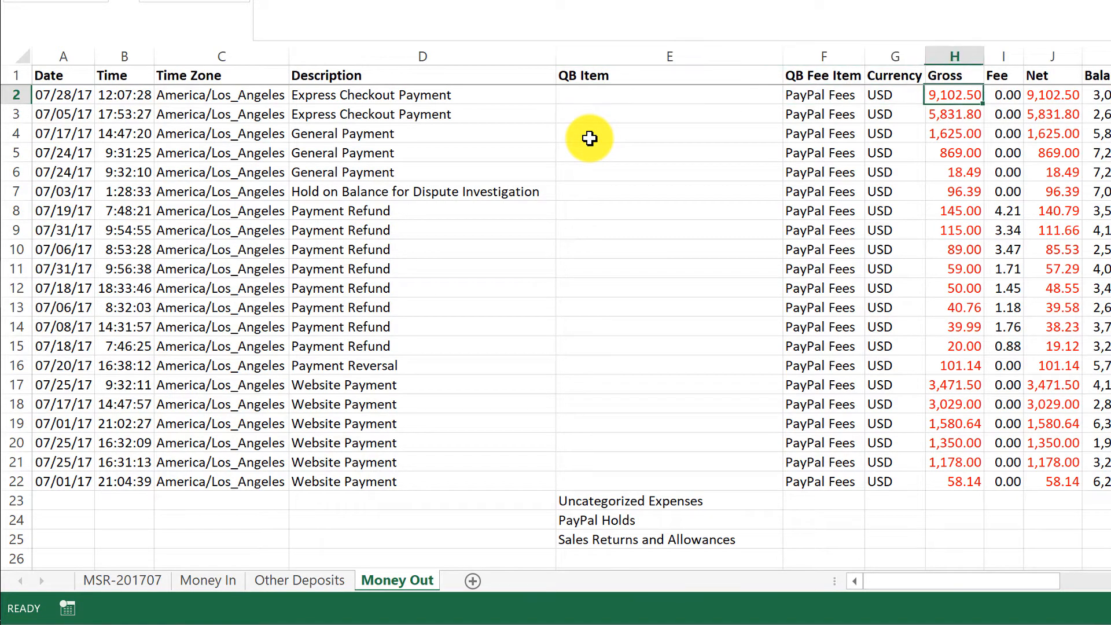
pyautogui.press('Left')
pyautogui.press('Left')
pyautogui.press('Left')
pyautogui.press('Left')
pyautogui.press('Left')
pyautogui.press('Left')
pyautogui.press('Left')
pyautogui.press('Left')
pyautogui.press('Left')
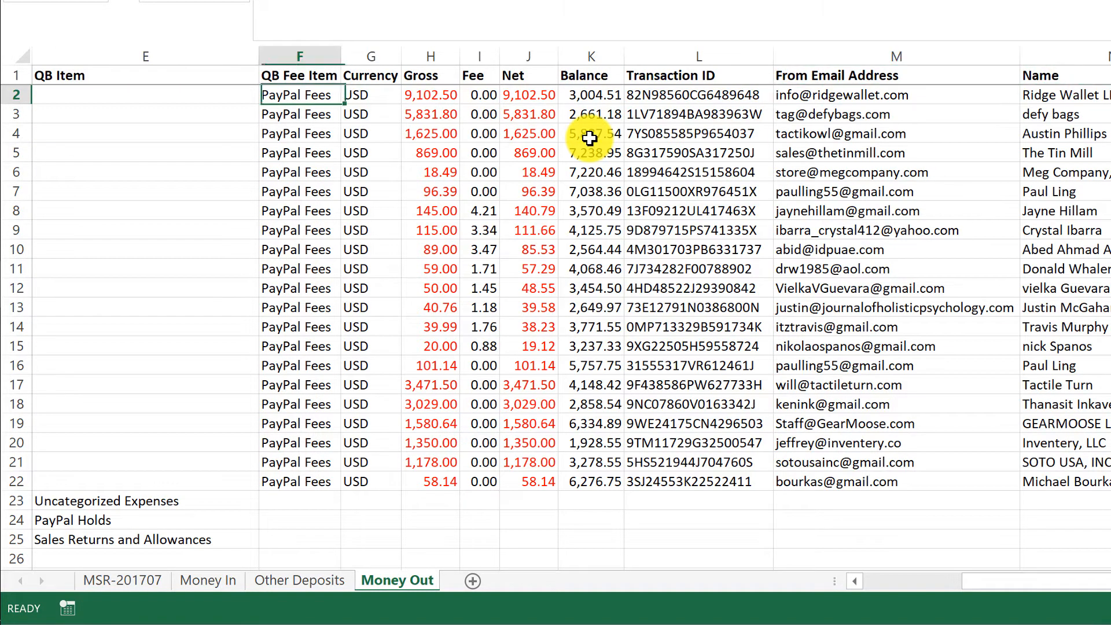
pyautogui.press('Right')
pyautogui.press('Right')
pyautogui.press('Left')
pyautogui.hotkey('alt', 'Down')
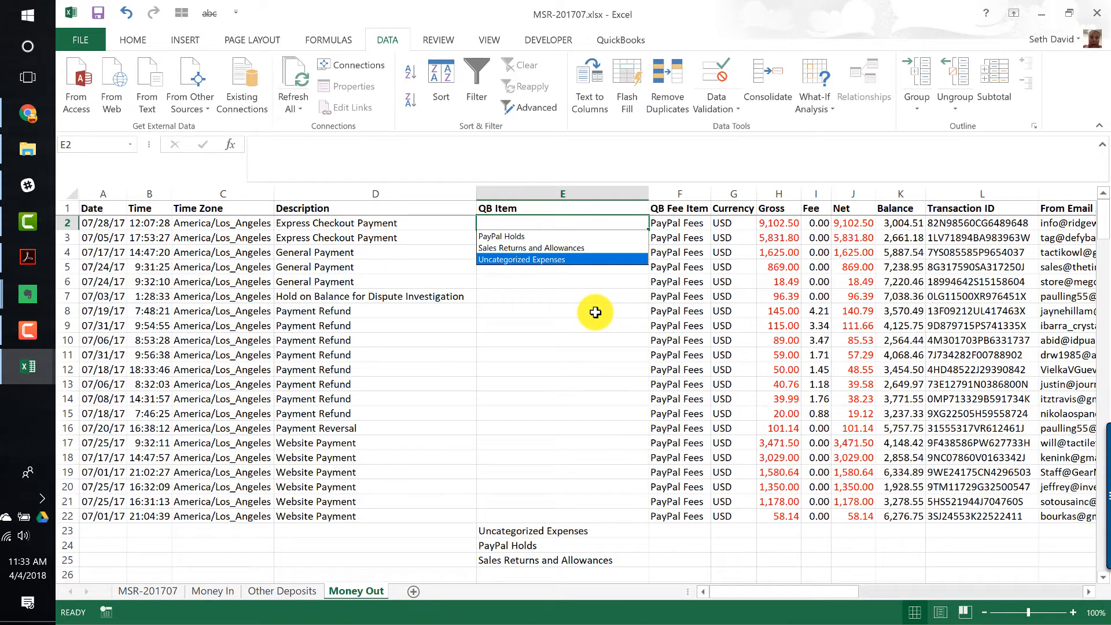
pyautogui.press('Return')
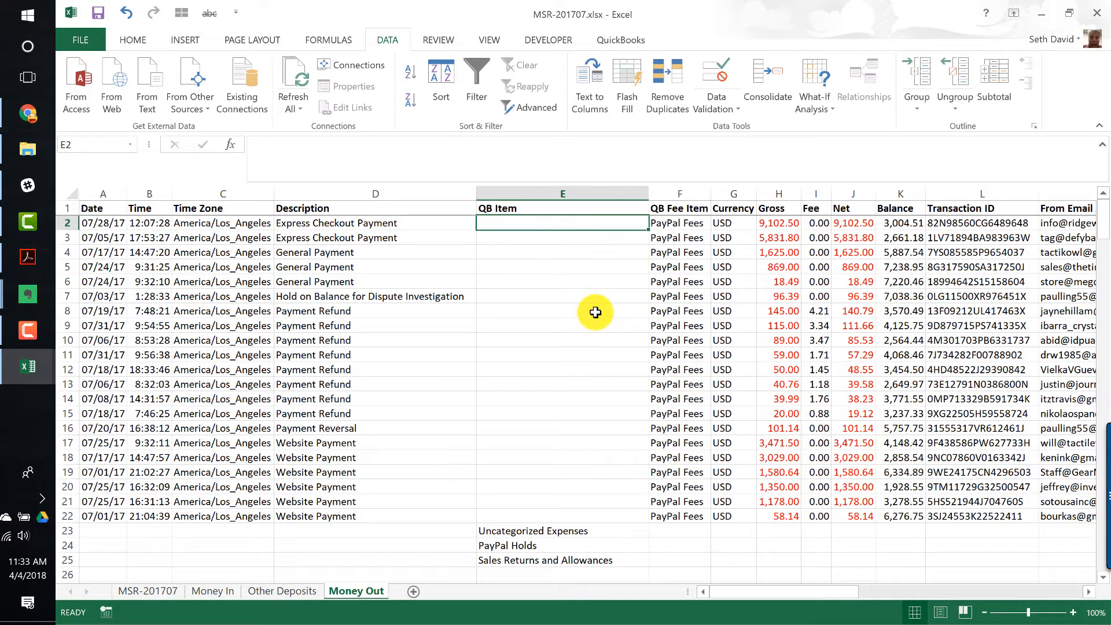
# - Copy Uncategorized Expenses down into QB Item cells E3 to E6 for the Express Checkout and General Payment rows
pyautogui.hotkey('ctrl', 'c')
pyautogui.press('Down')
pyautogui.hotkey('ctrl', 'v')
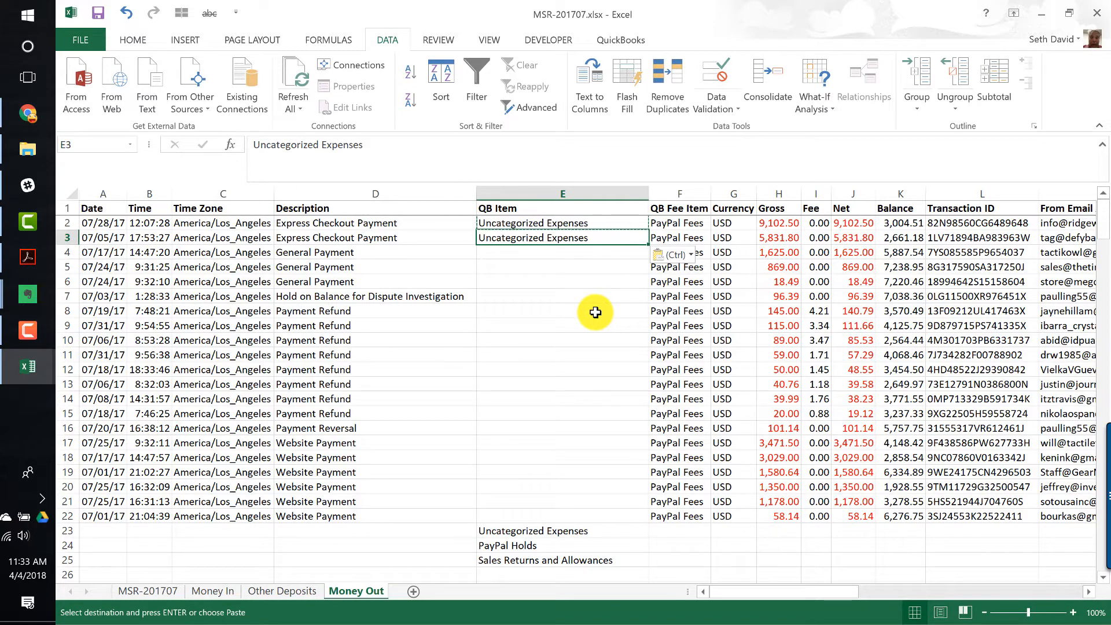
pyautogui.press('Down')
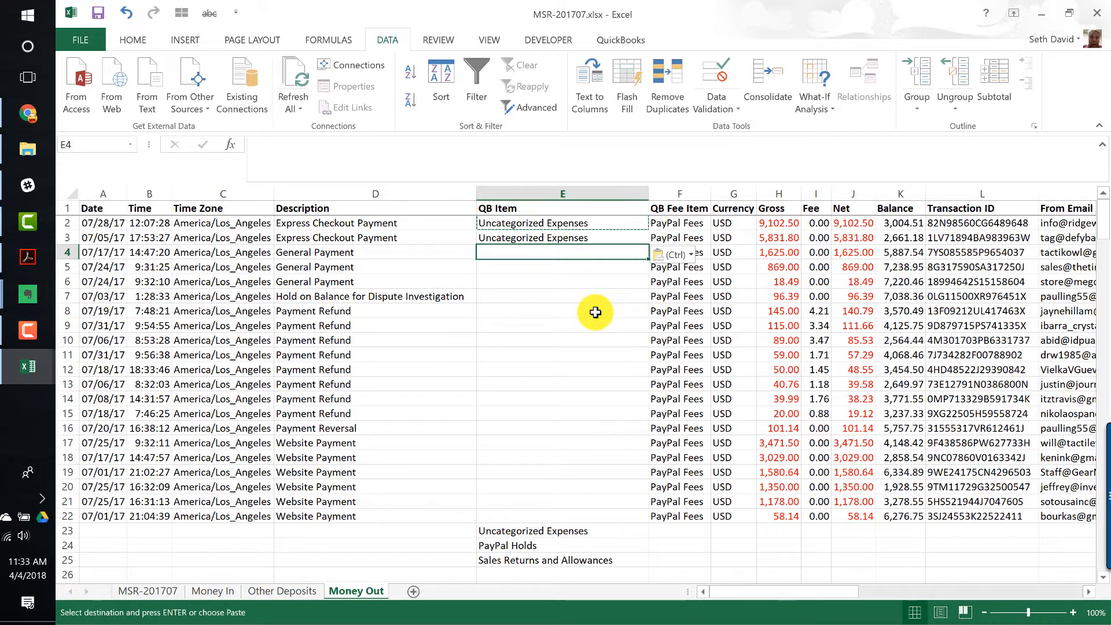
pyautogui.write('V')
pyautogui.hotkey('shift', 'Down')
pyautogui.hotkey('shift', 'Down')
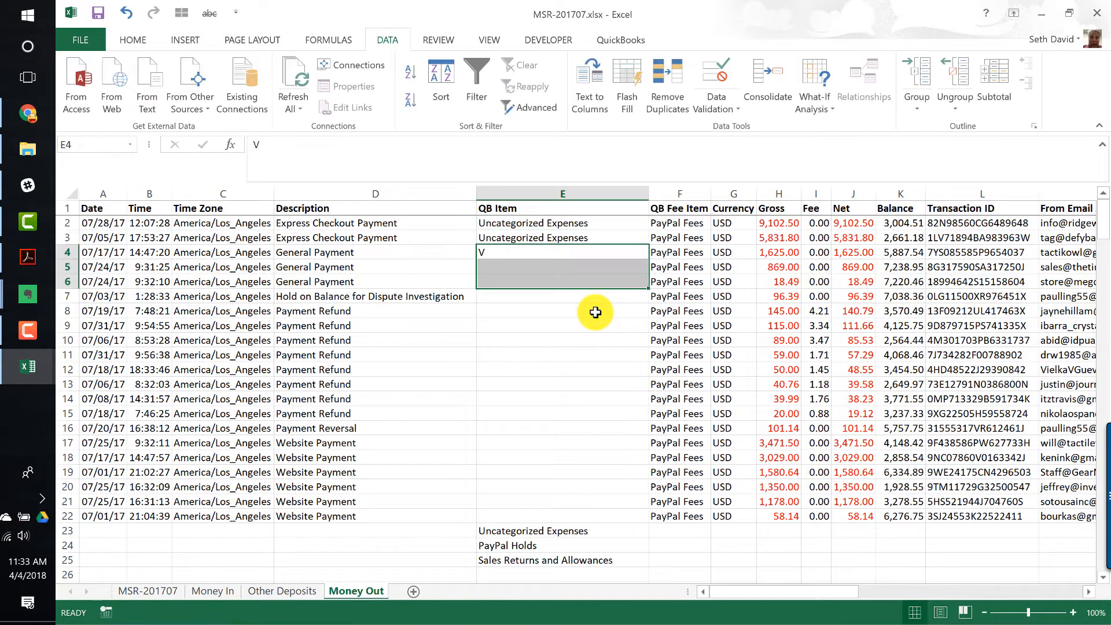
pyautogui.press('Up')
pyautogui.hotkey('ctrl', 'c')
pyautogui.press('Down')
pyautogui.hotkey('shift', 'Down')
pyautogui.hotkey('shift', 'Down')
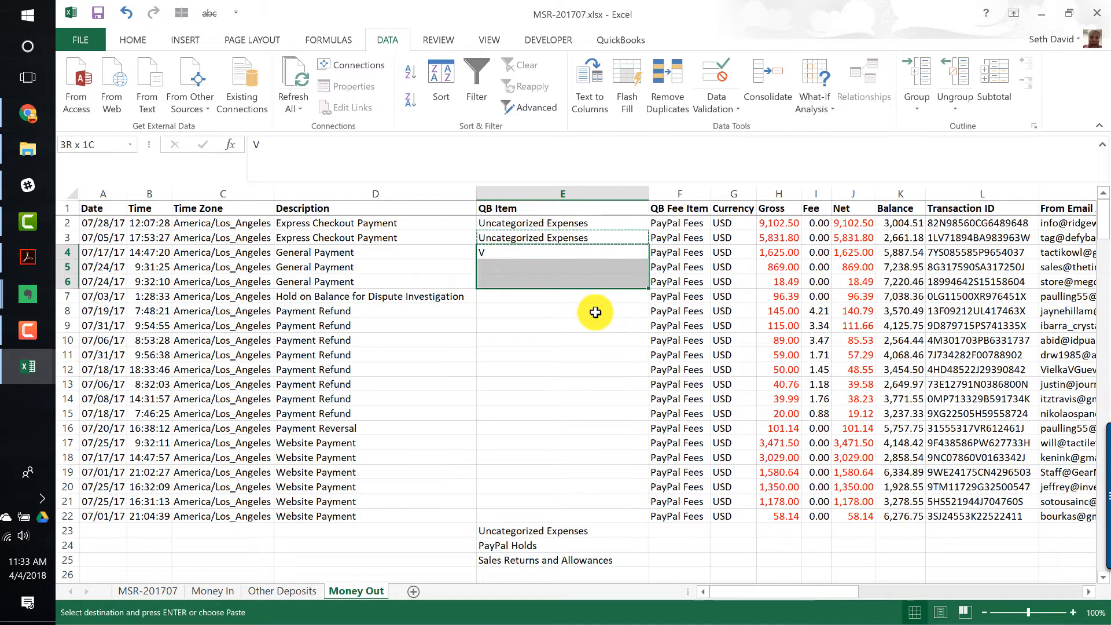
pyautogui.hotkey('ctrl', 'v')
# - Pick PayPal Holds from the dropdown list as the QB Item in E7 for the Hold on Balance row
pyautogui.hotkey('ctrl', 'Down')
pyautogui.press('Down')
pyautogui.hotkey('ctrl', 'Down')
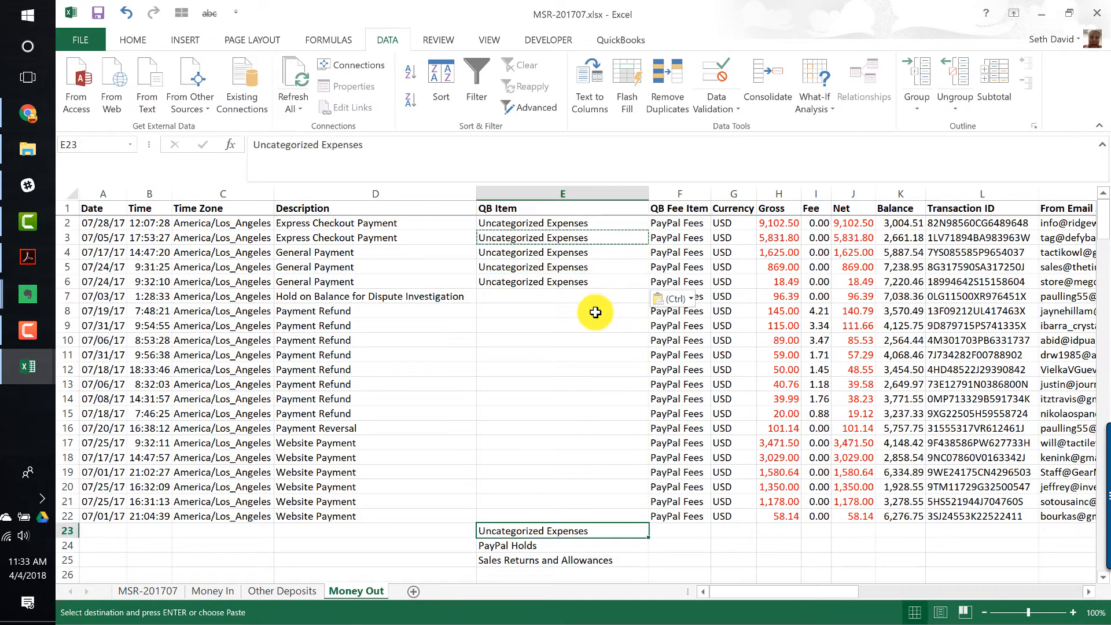
pyautogui.hotkey('ctrl', 'Up')
pyautogui.press('Down')
pyautogui.hotkey('alt', 'Down')
pyautogui.press('Down')
pyautogui.press('Up')
pyautogui.press('Return')
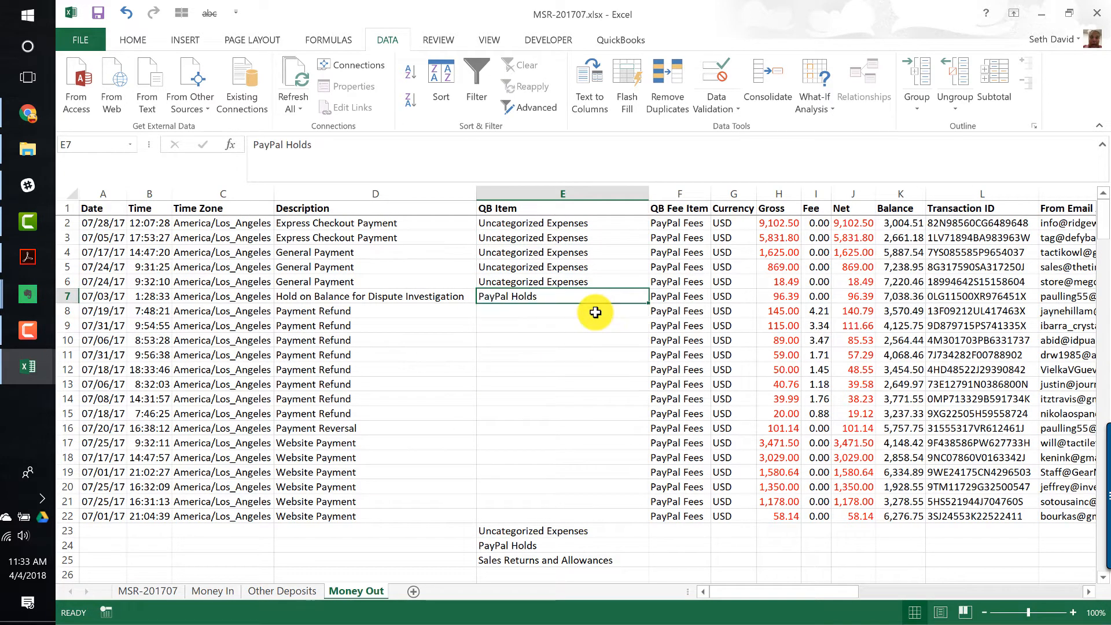
pyautogui.press('Down')
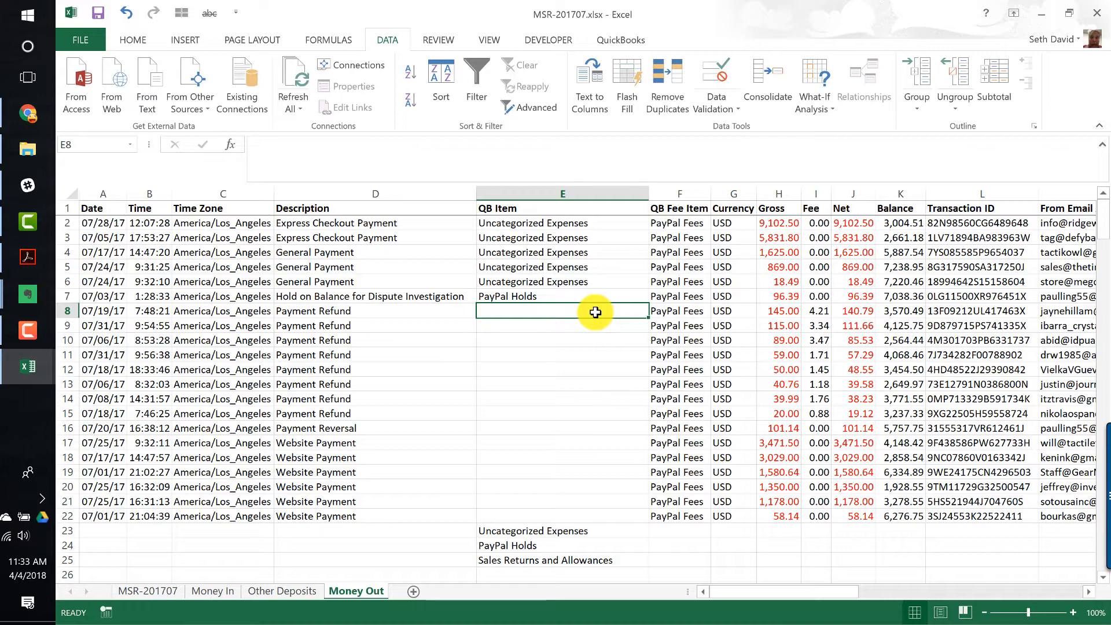
# - Copy Sales Returns and Allowances into QB Item cells E8 to E15 for the Payment Refund rows
pyautogui.hotkey('ctrl', 'Down')
pyautogui.press('Down')
pyautogui.press('Down')
pyautogui.hotkey('ctrl', 'c')
pyautogui.hotkey('ctrl', 'Up')
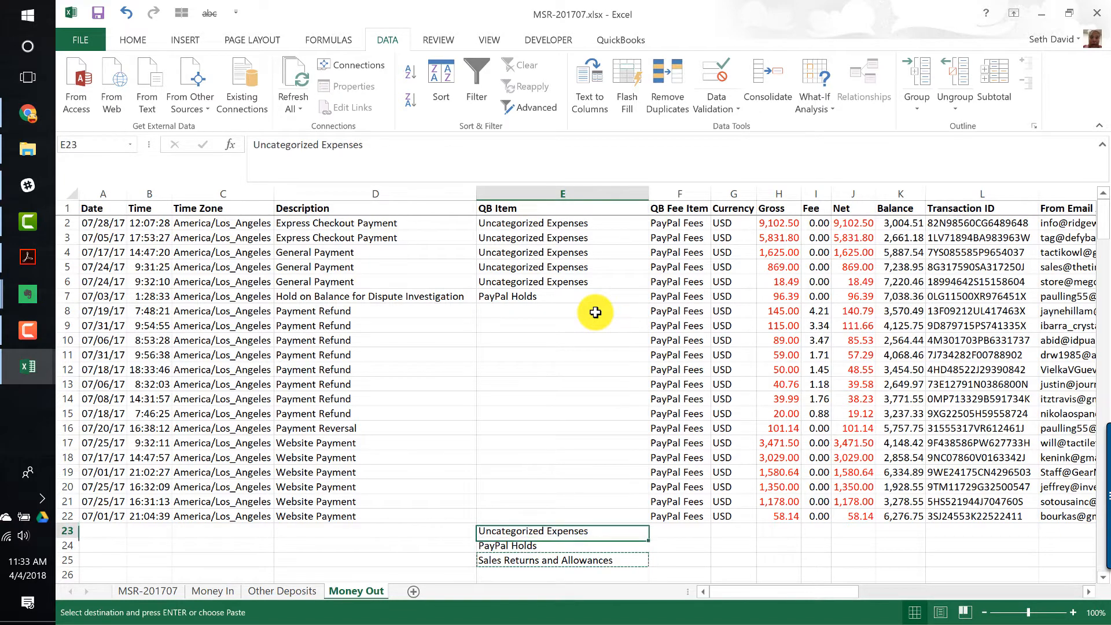
pyautogui.hotkey('ctrl', 'Up')
pyautogui.press('Down')
pyautogui.hotkey('shift', 'Down')
pyautogui.hotkey('shift', 'Down')
pyautogui.hotkey('shift', 'Down')
pyautogui.hotkey('shift', 'Down')
pyautogui.hotkey('shift', 'Down')
pyautogui.hotkey('shift', 'Down')
pyautogui.hotkey('shift', 'Down')
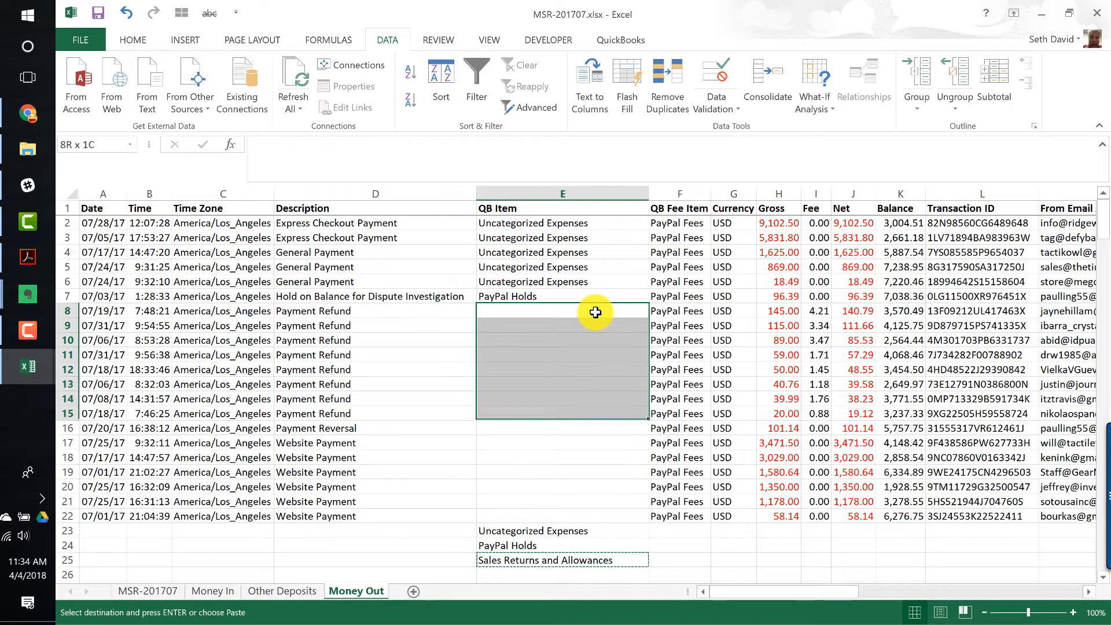
pyautogui.hotkey('ctrl', 'v')
pyautogui.press('Down')
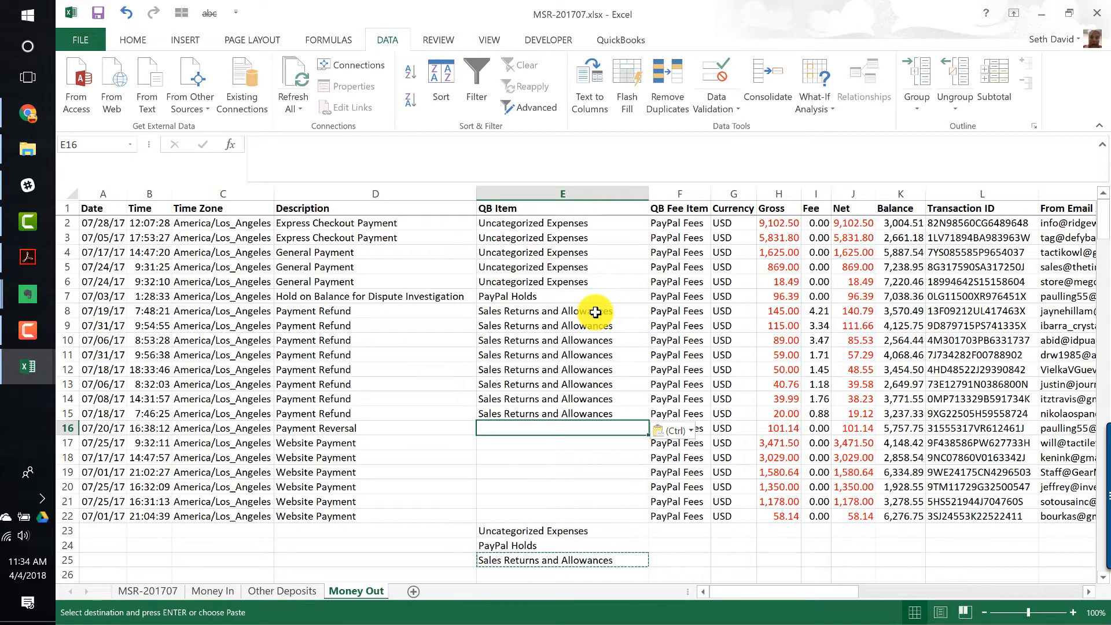
# - Copy Sales Returns and Allowances down into QB Item cell E16 for the Payment Reversal row
pyautogui.hotkey('shift', 'space')
pyautogui.press('Up')
pyautogui.hotkey('ctrl', 'c')
pyautogui.press('Down')
pyautogui.hotkey('ctrl', 'v')
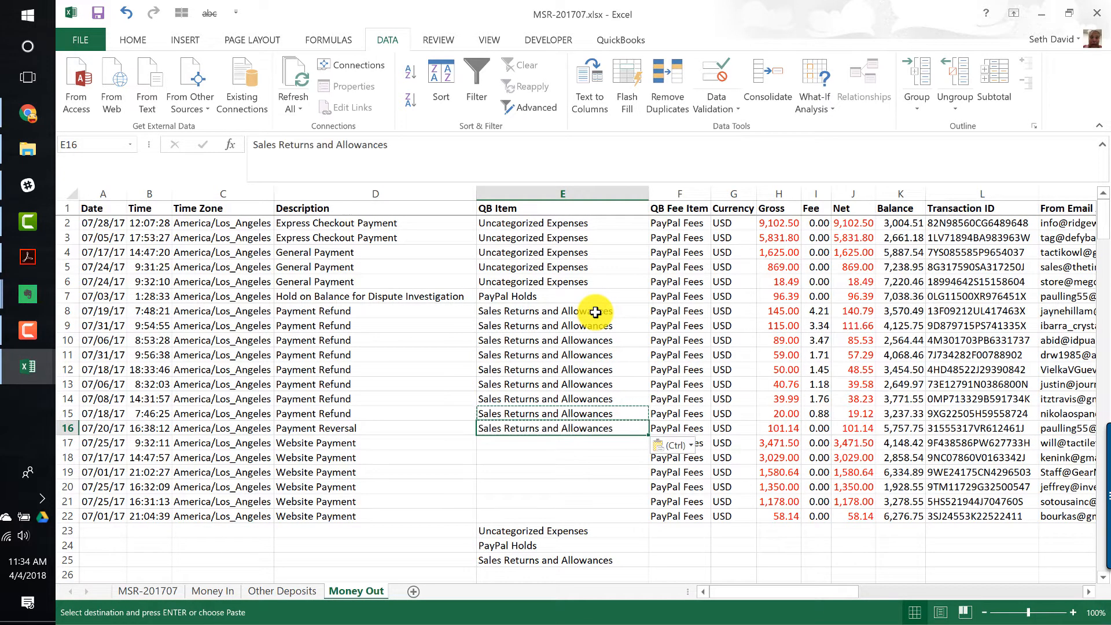
# - Check the Payment Reversal row's details and set its QB Item in E16 to Uncategorized Expenses
pyautogui.hotkey('shift', 'space')
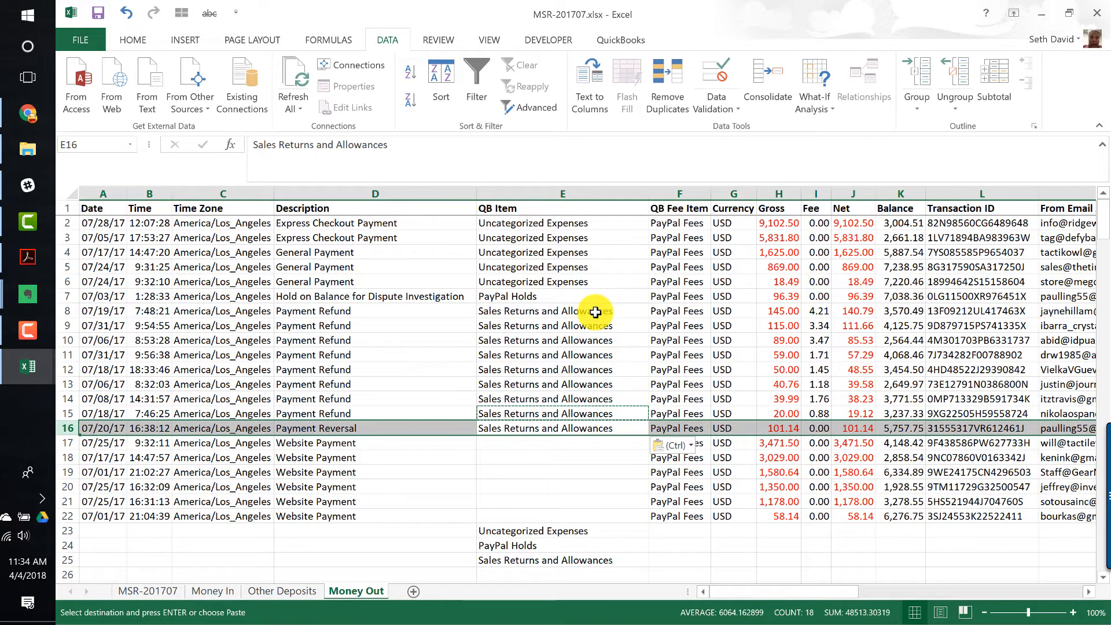
pyautogui.press('Right')
pyautogui.press('Right')
pyautogui.press('Right')
pyautogui.press('Right')
pyautogui.press('Right')
pyautogui.press('Right')
pyautogui.press('Right')
pyautogui.press('Right')
pyautogui.press('Right')
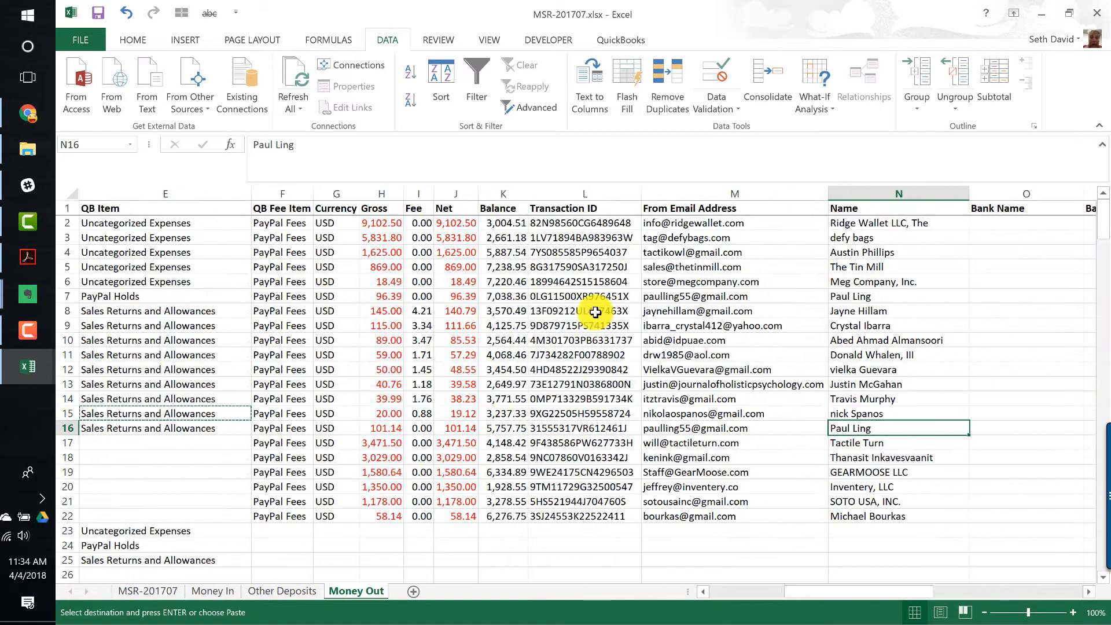
pyautogui.press('Home')
pyautogui.press('Right')
pyautogui.press('Right')
pyautogui.press('Right')
pyautogui.press('Right')
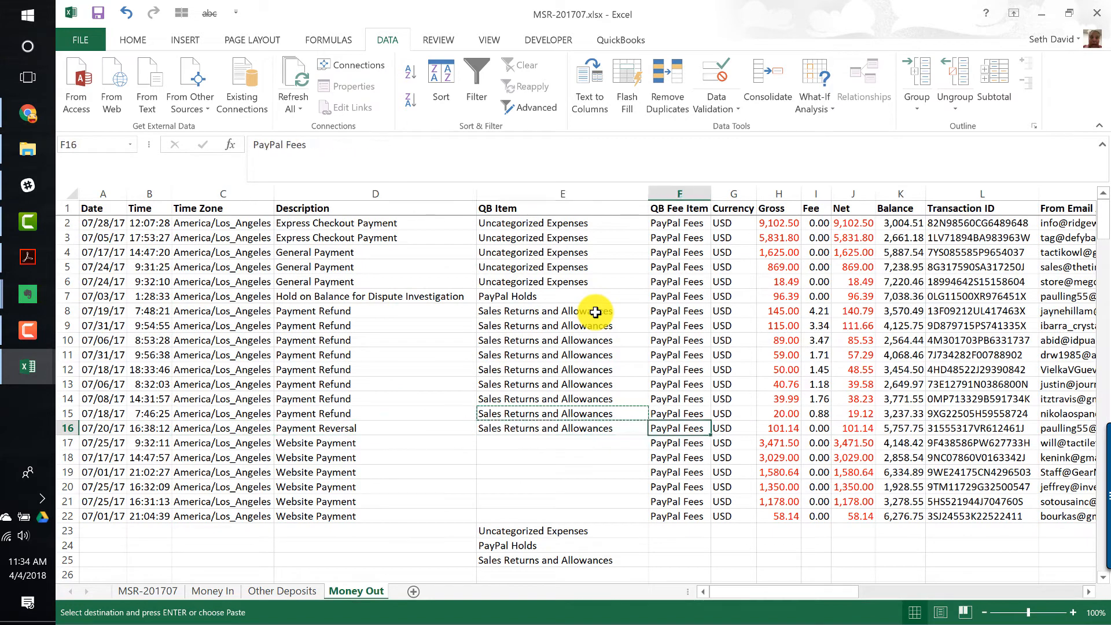
pyautogui.write('Uncategorized Expenses')
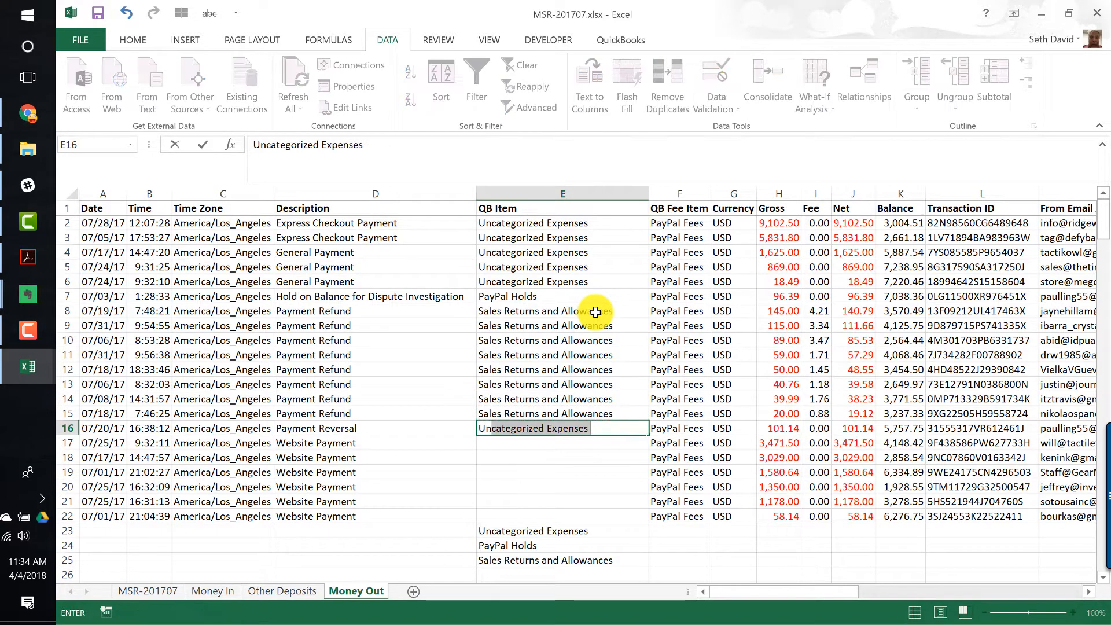
pyautogui.press('Return')
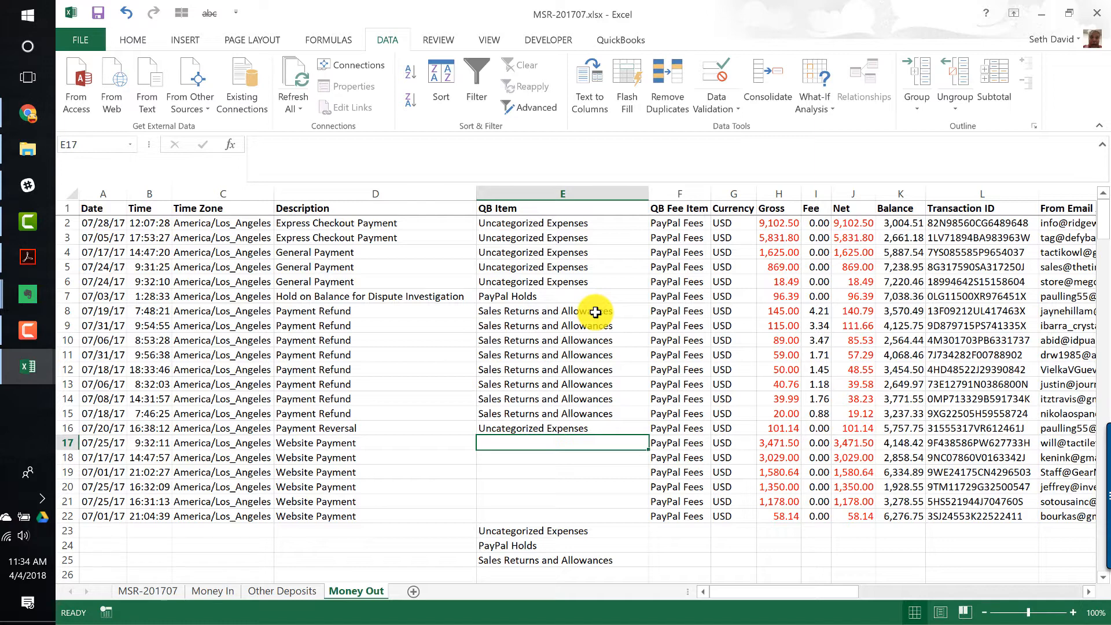
# - Copy Uncategorized Expenses into QB Item cells E17 to E22 for the Website Payment rows
pyautogui.press('Up')
pyautogui.hotkey('ctrl', 'c')
pyautogui.press('Down')
pyautogui.hotkey('shift', 'Down')
pyautogui.hotkey('shift', 'Down')
pyautogui.hotkey('shift', 'Down')
pyautogui.hotkey('shift', 'Down')
pyautogui.hotkey('shift', 'Down')
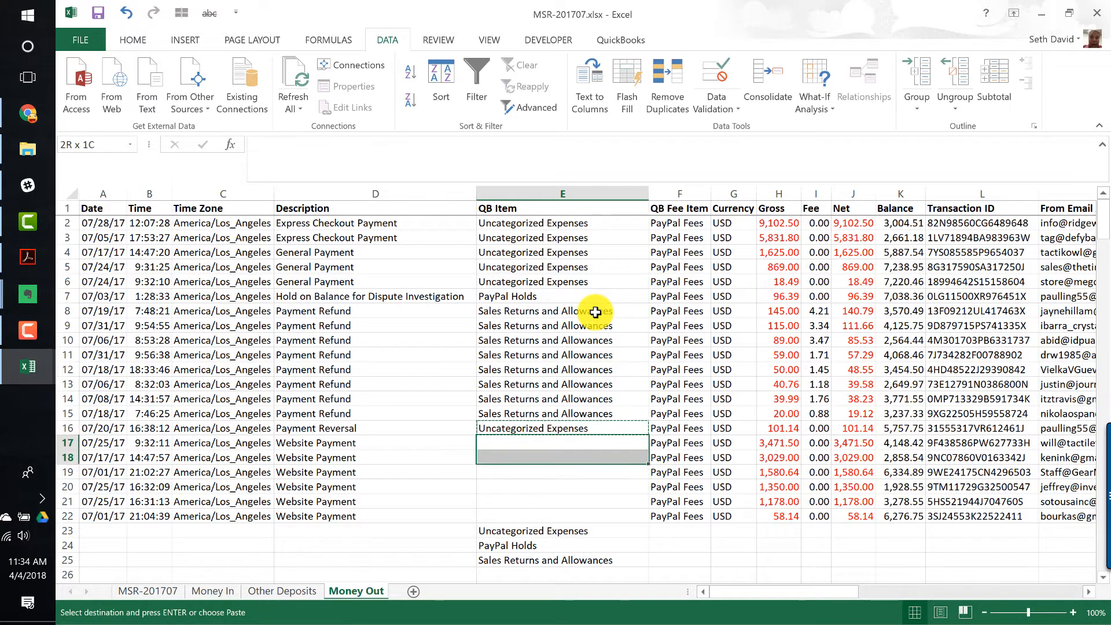
pyautogui.hotkey('ctrl', 'v')
pyautogui.hotkey('ctrl', 'Down')
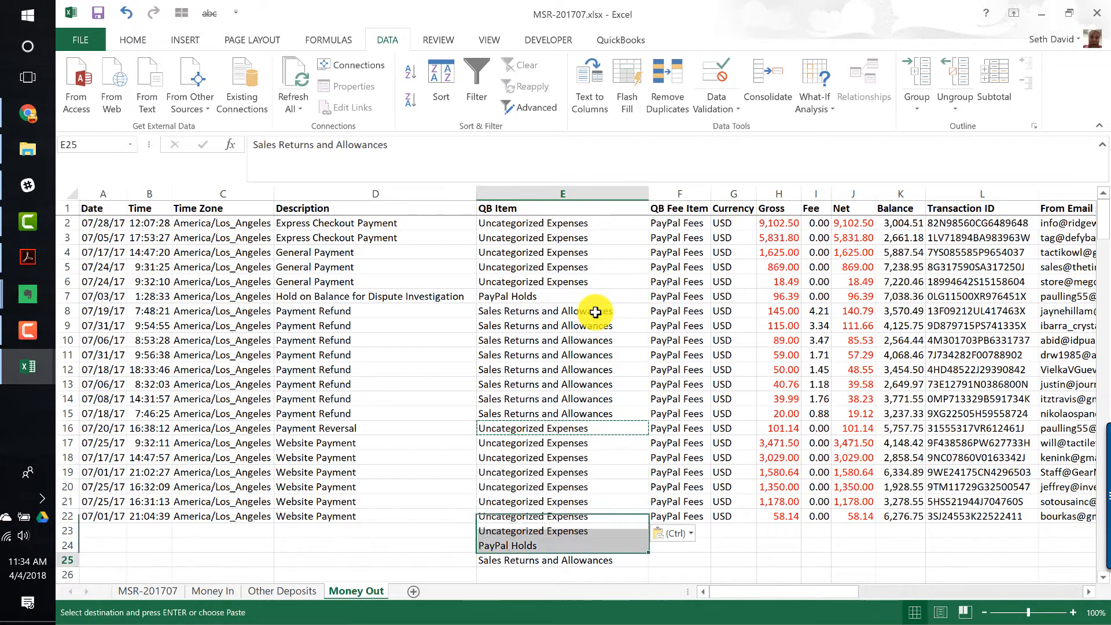
# - Delete the helper rows 23 to 25 holding the three QB Item values below the data
pyautogui.hotkey('shift', 'Up')
pyautogui.hotkey('shift', 'space')
pyautogui.hotkey('shift', 'Up')
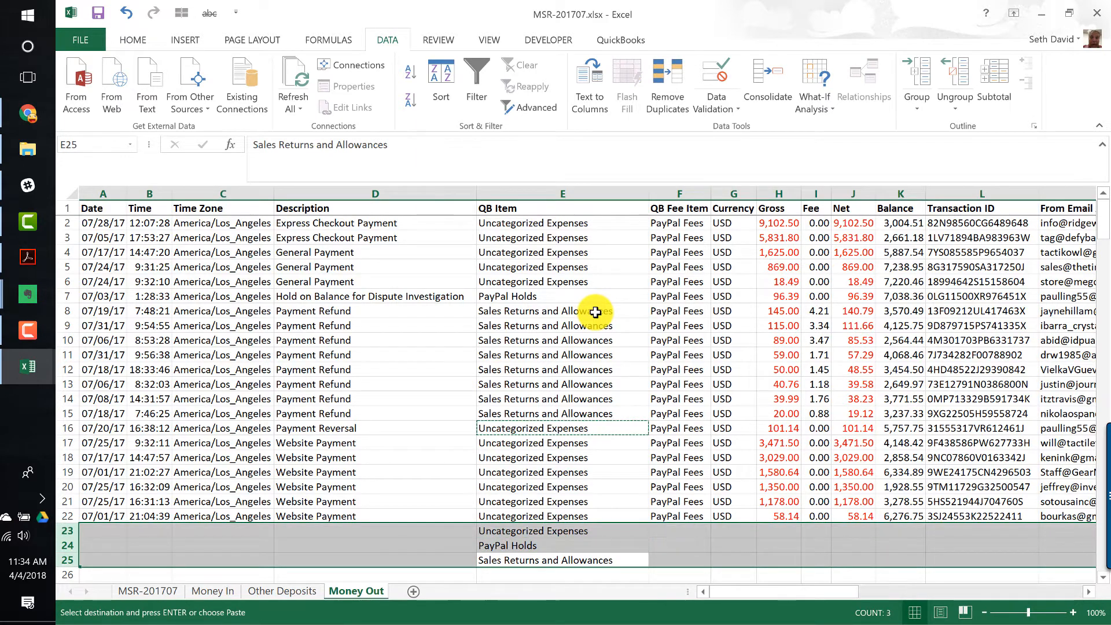
pyautogui.hotkey('ctrl', '-')
pyautogui.press('Up')
pyautogui.press('Up')
pyautogui.press('Up')
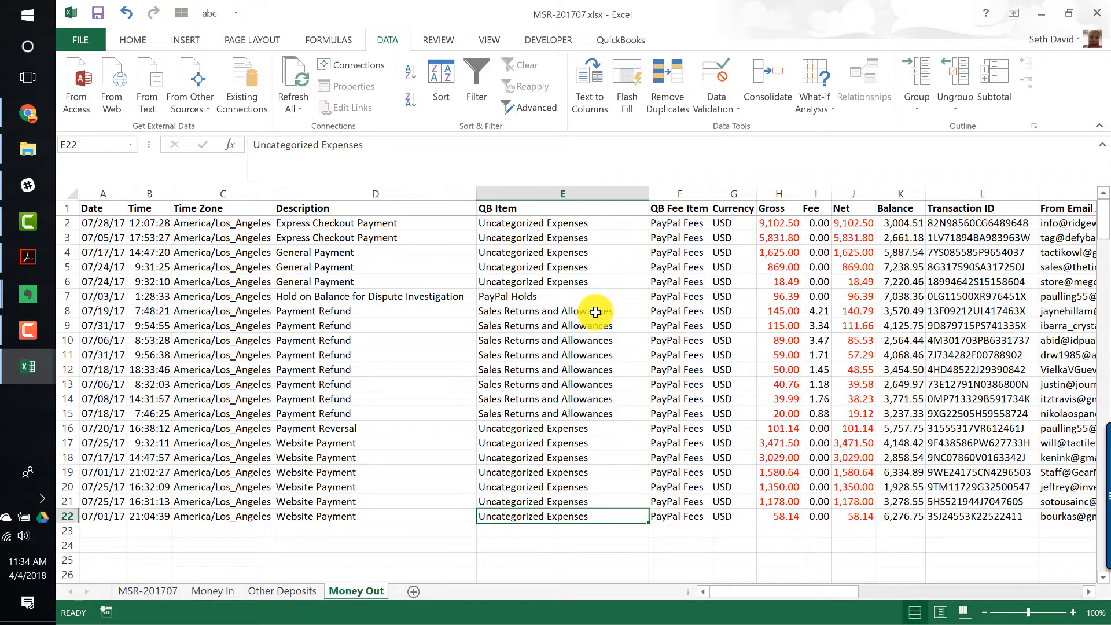
pyautogui.hotkey('ctrl', 'Up')
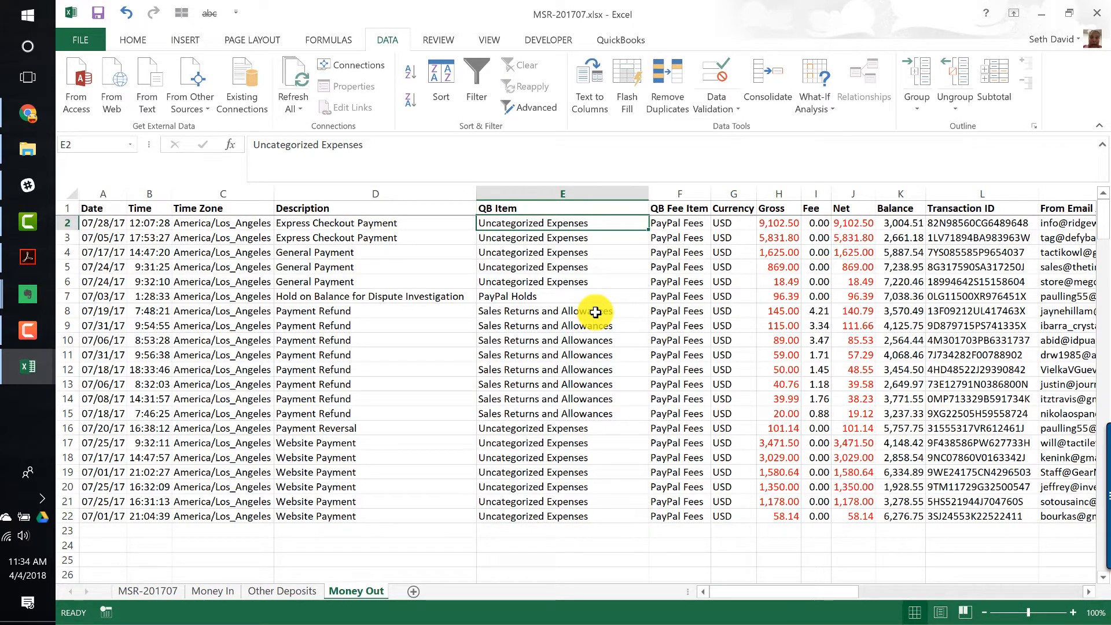
pyautogui.hotkey('ctrl', 'pageup')
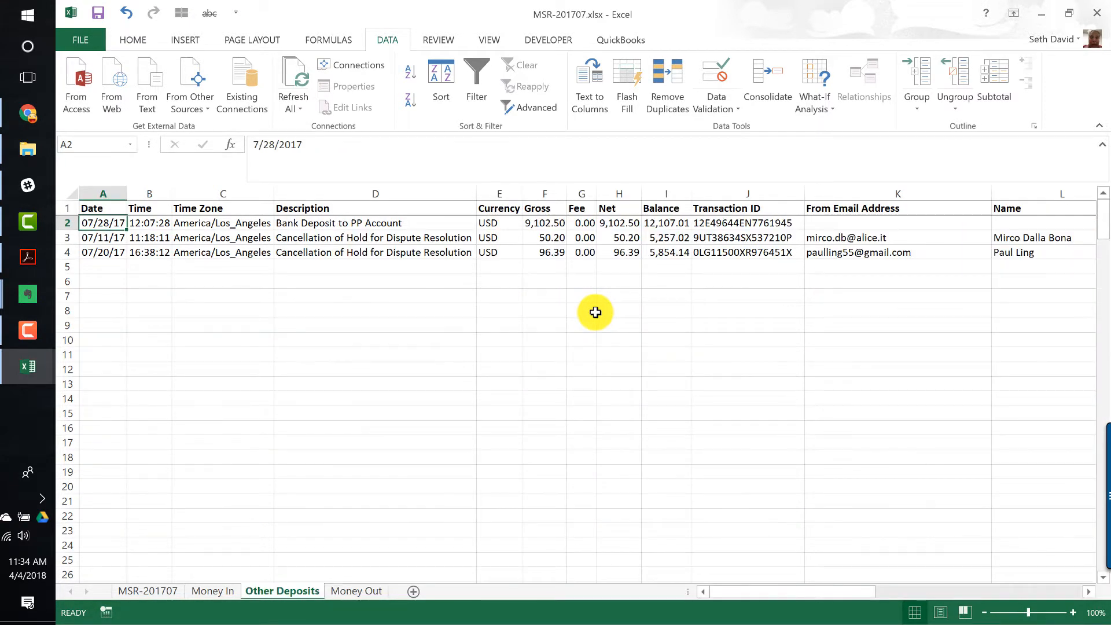
pyautogui.hotkey('ctrl', 'pageup')
pyautogui.hotkey('ctrl', 'pagedown')
pyautogui.hotkey('ctrl', 'pagedown')
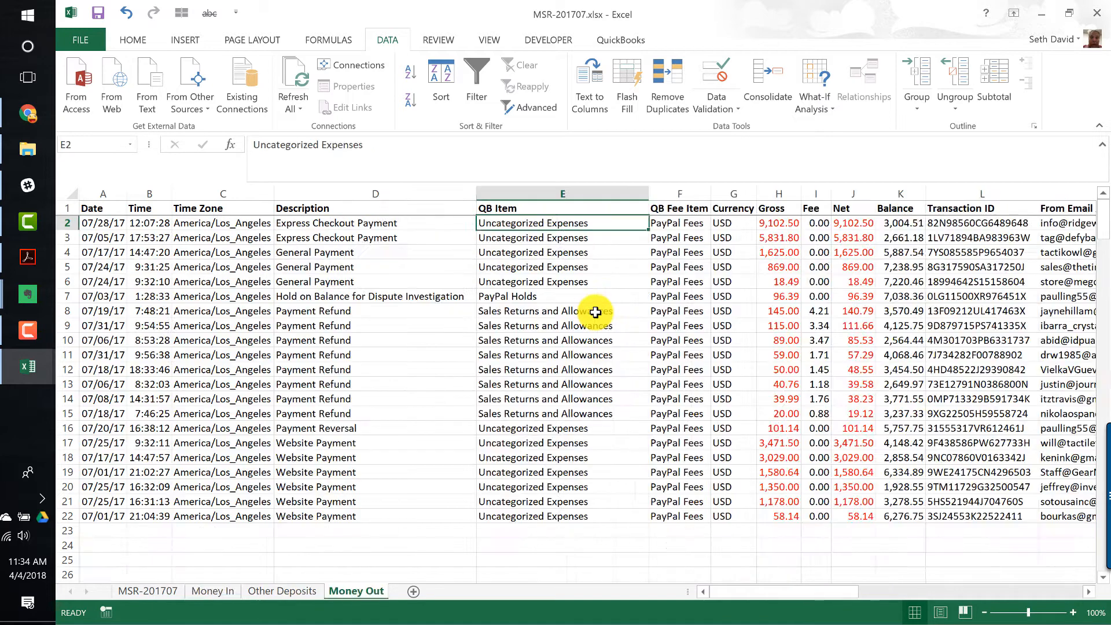
# - Enter -1 in cell H24 below the Gross column
pyautogui.press('Right')
pyautogui.press('Right')
pyautogui.press('Right')
pyautogui.hotkey('ctrl', 'Down')
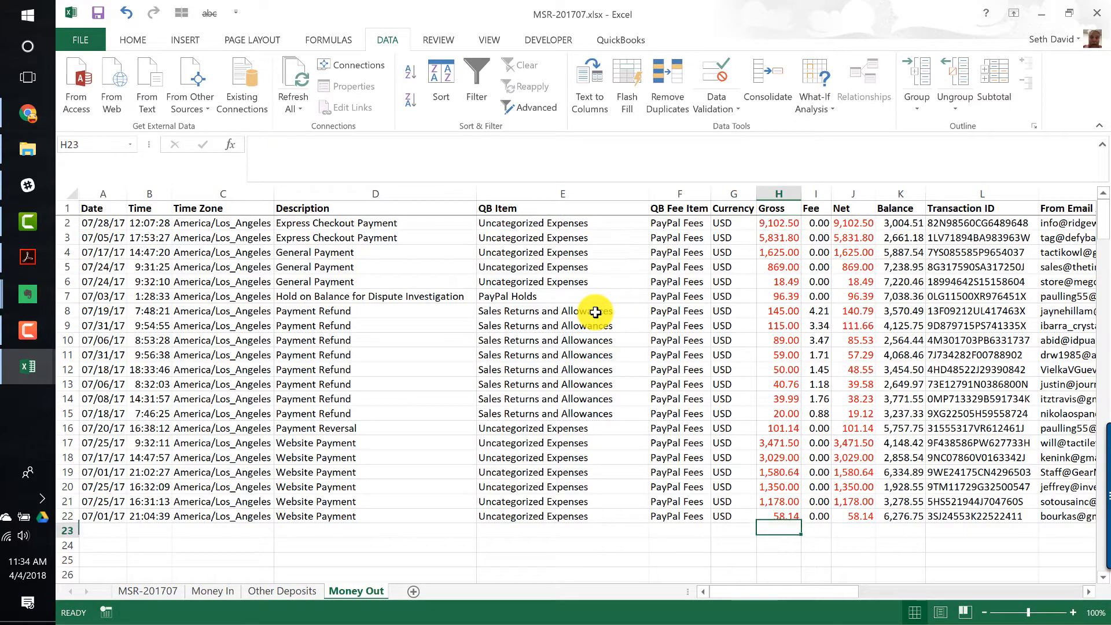
pyautogui.press('Down')
pyautogui.press('Down')
pyautogui.write('-1')
pyautogui.press('Return')
pyautogui.press('Up')
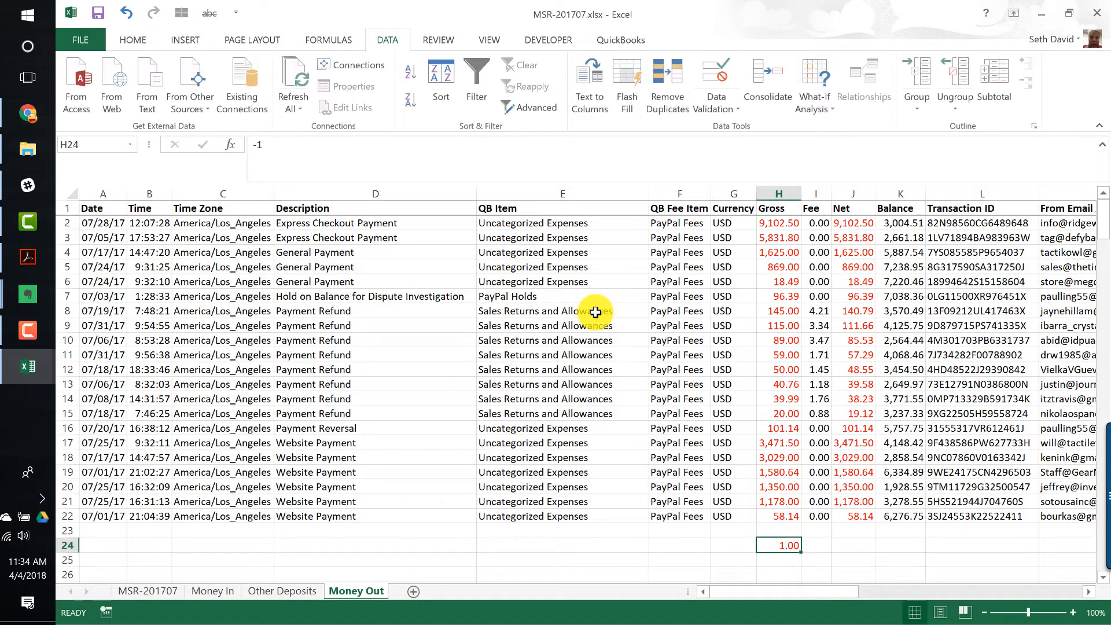
# - Multiply the Gross, Fee and Net values in rows 2 to 22 by the copied -1 with Paste Special Values, then undo it
pyautogui.hotkey('ctrl', 'c')
pyautogui.hotkey('ctrl', 'Up')
pyautogui.hotkey('ctrl', 'Up')
pyautogui.press('Down')
pyautogui.hotkey('ctrl', 'shift', 'Down')
pyautogui.hotkey('shift', 'Right')
pyautogui.hotkey('shift', 'Right')
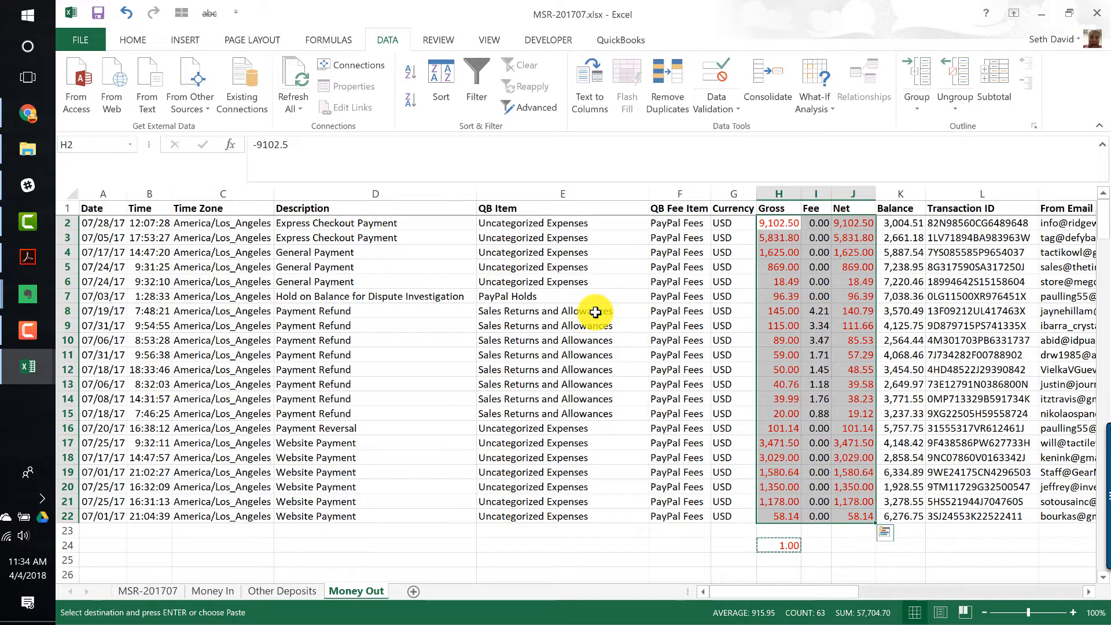
pyautogui.hotkey('ctrl', 'alt', 'v')
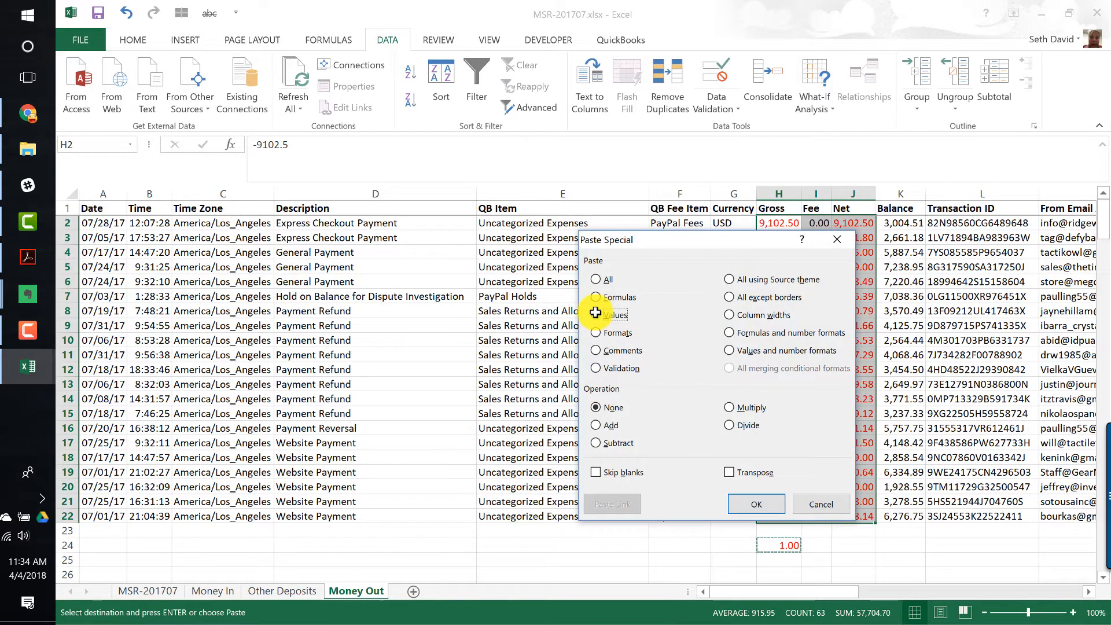
pyautogui.click(596, 312)
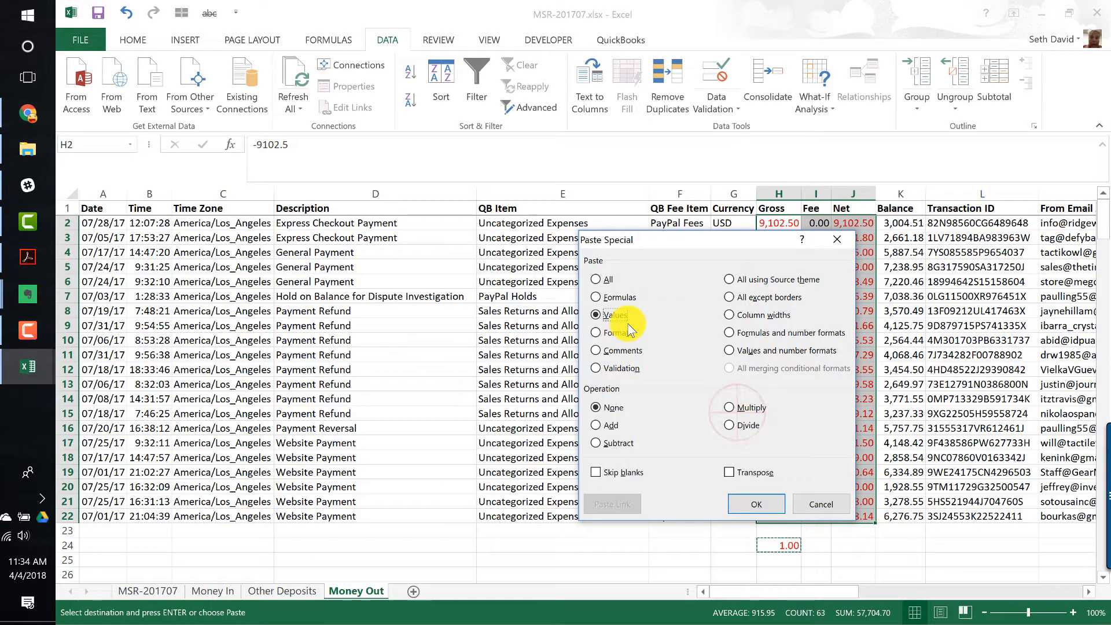
pyautogui.click(769, 405)
pyautogui.click(758, 500)
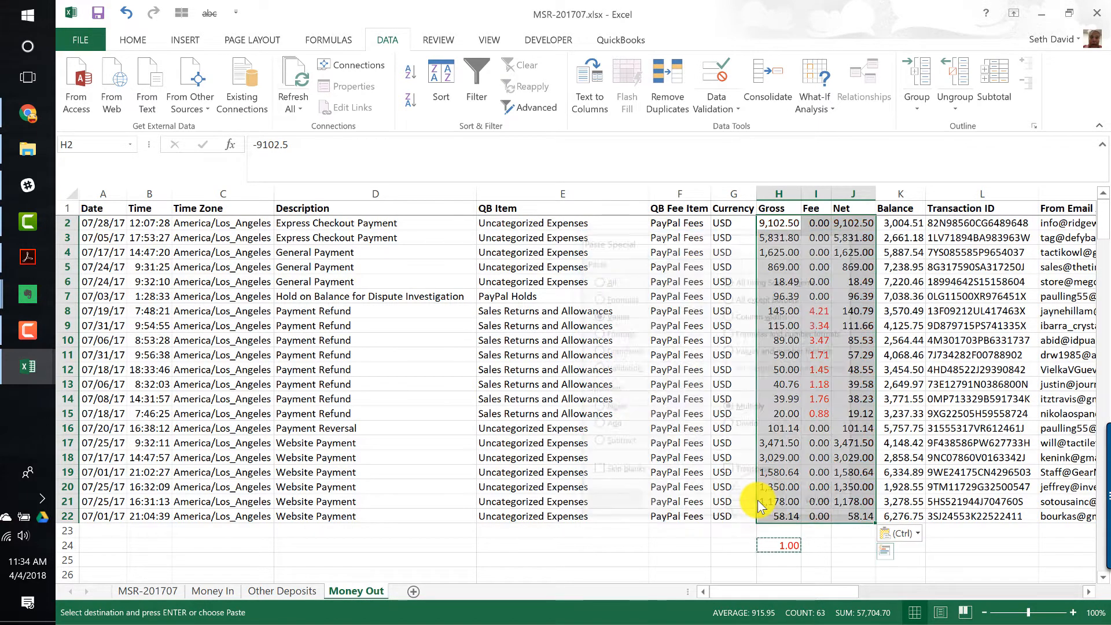
pyautogui.hotkey('ctrl', 'Down')
pyautogui.press('Down')
pyautogui.press('Return')
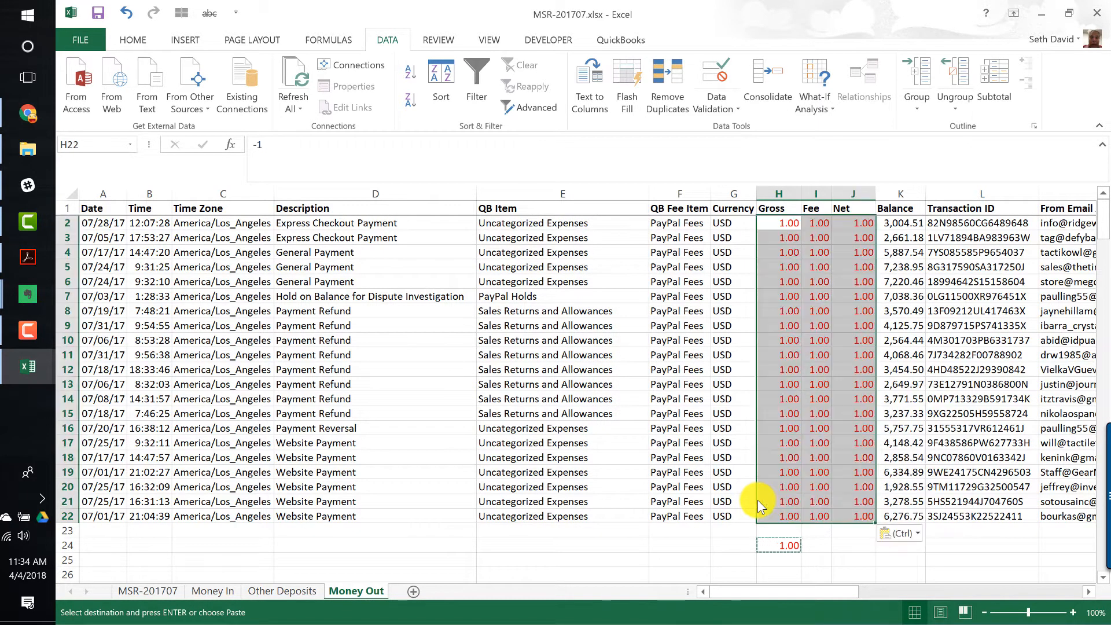
pyautogui.hotkey('ctrl', 'z')
pyautogui.hotkey('ctrl', 'z')
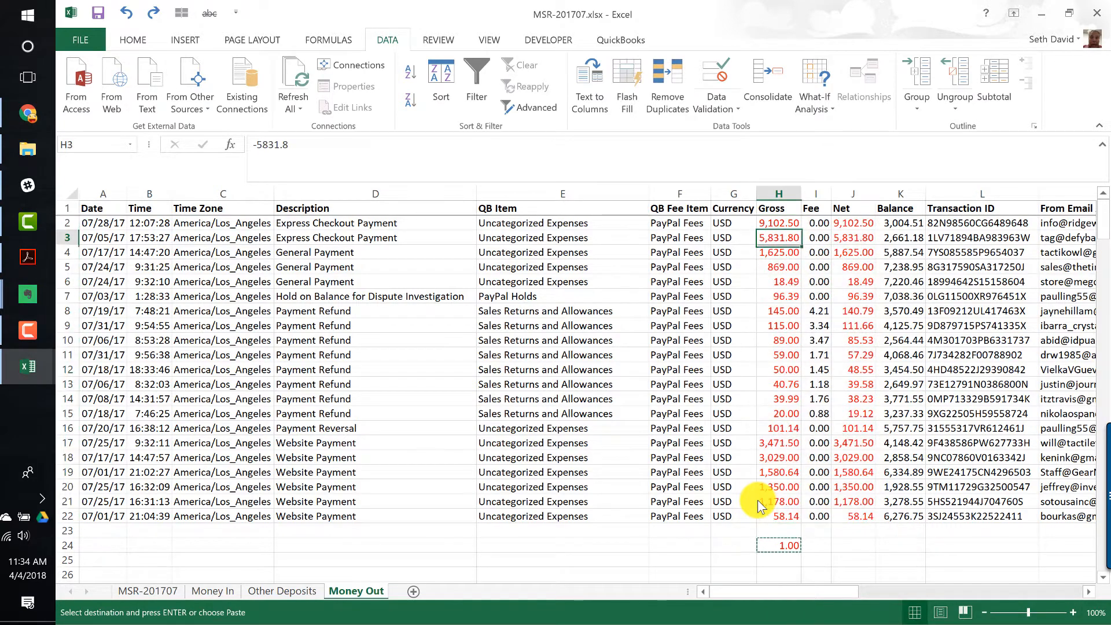
# - Hide all rows from row 23 to the bottom of the sheet
pyautogui.press('Down')
pyautogui.hotkey('shift', 'space')
pyautogui.hotkey('shift', 'Down')
pyautogui.hotkey('shift', 'Down')
pyautogui.hotkey('shift', 'Down')
pyautogui.hotkey('shift', 'Down')
pyautogui.hotkey('shift', 'Down')
pyautogui.hotkey('shift', 'Down')
pyautogui.hotkey('shift', 'Down')
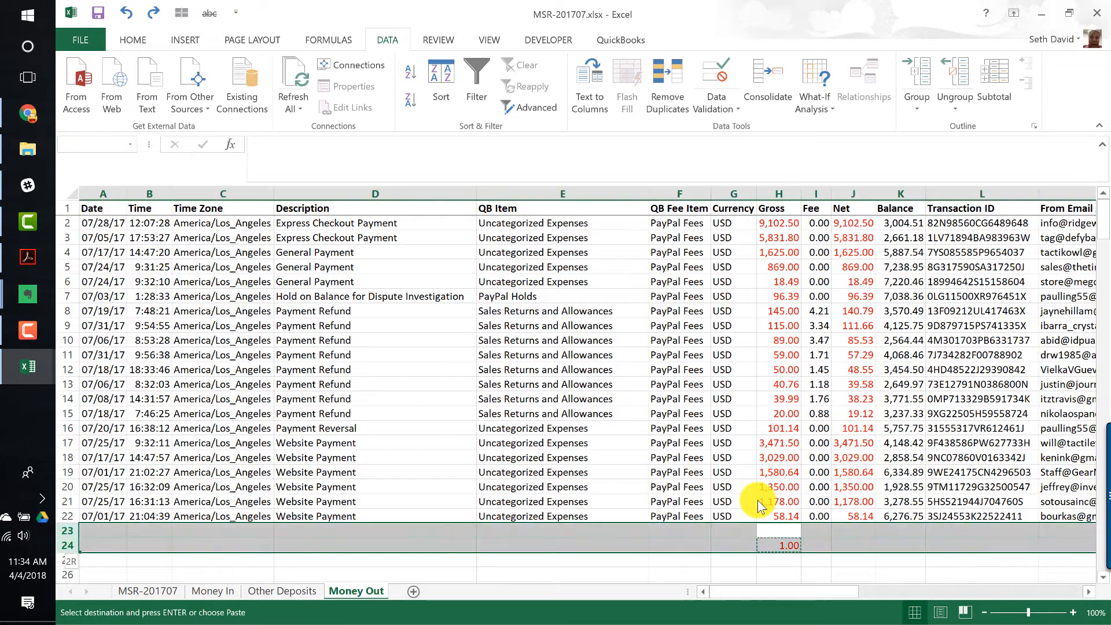
pyautogui.hotkey('ctrl', 'shift', 'Down')
pyautogui.press('Up')
pyautogui.press('Up')
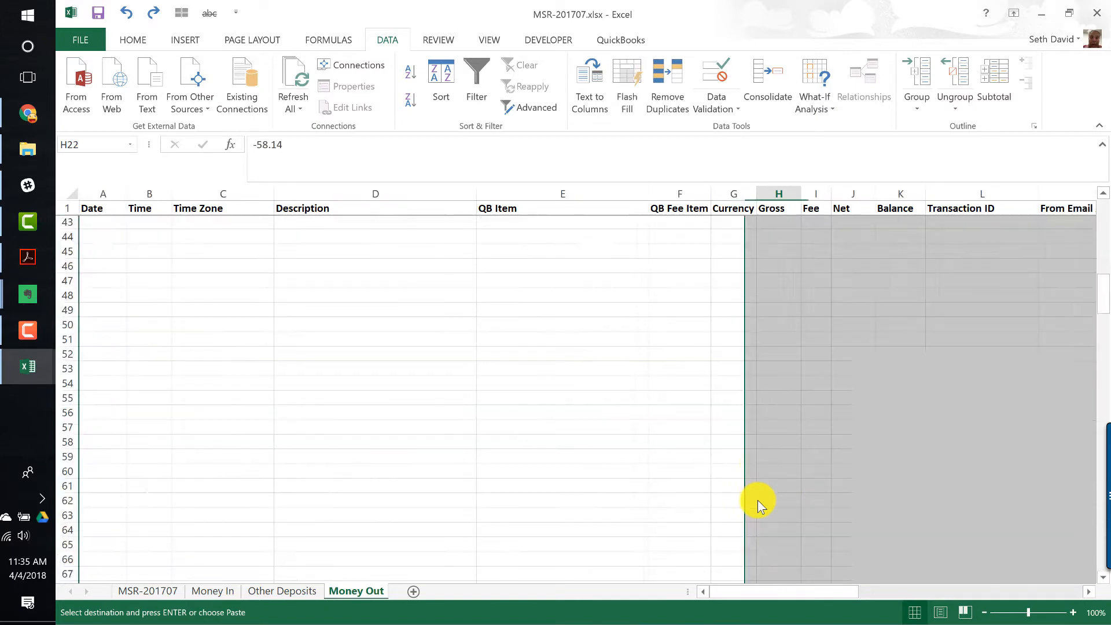
pyautogui.press('Down')
pyautogui.press('Down')
pyautogui.press('Home')
pyautogui.hotkey('shift', 'space')
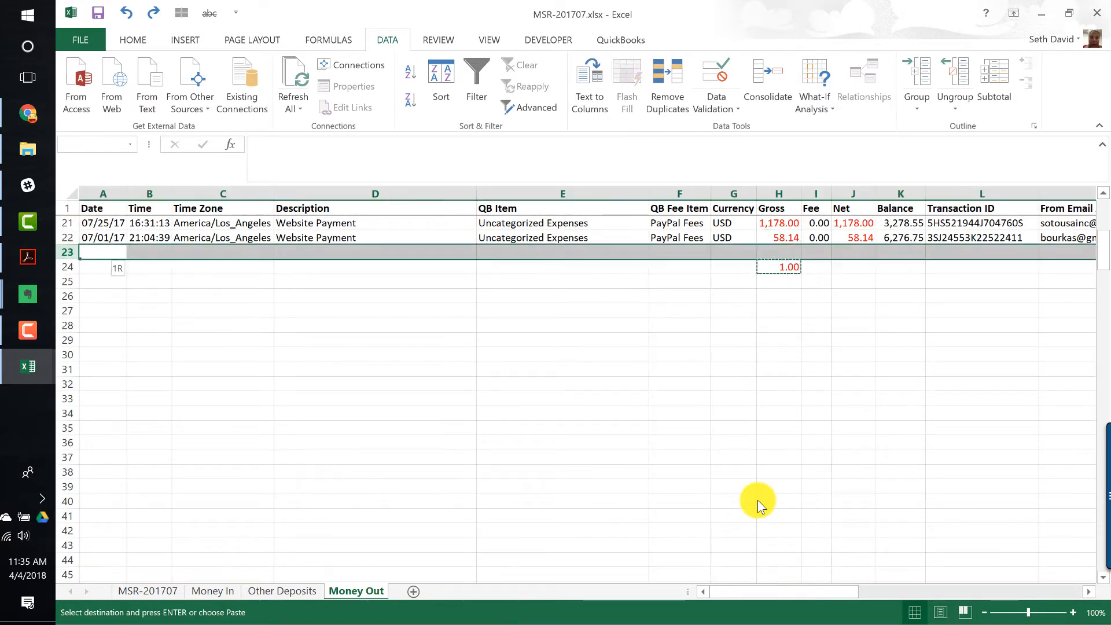
pyautogui.hotkey('ctrl', 'shift', 'Down')
pyautogui.hotkey('ctrl', '9')
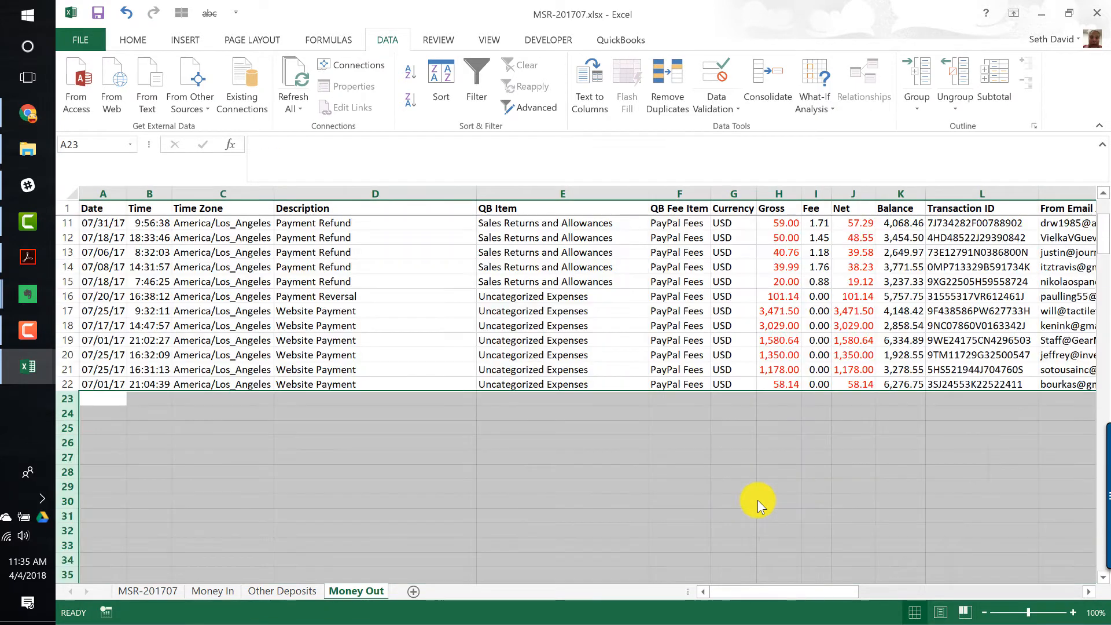
# - Hide all unused columns from column U to the end of the sheet
pyautogui.hotkey('ctrl', 'Up')
pyautogui.hotkey('ctrl', 'Right')
pyautogui.press('Right')
pyautogui.hotkey('ctrl', 'space')
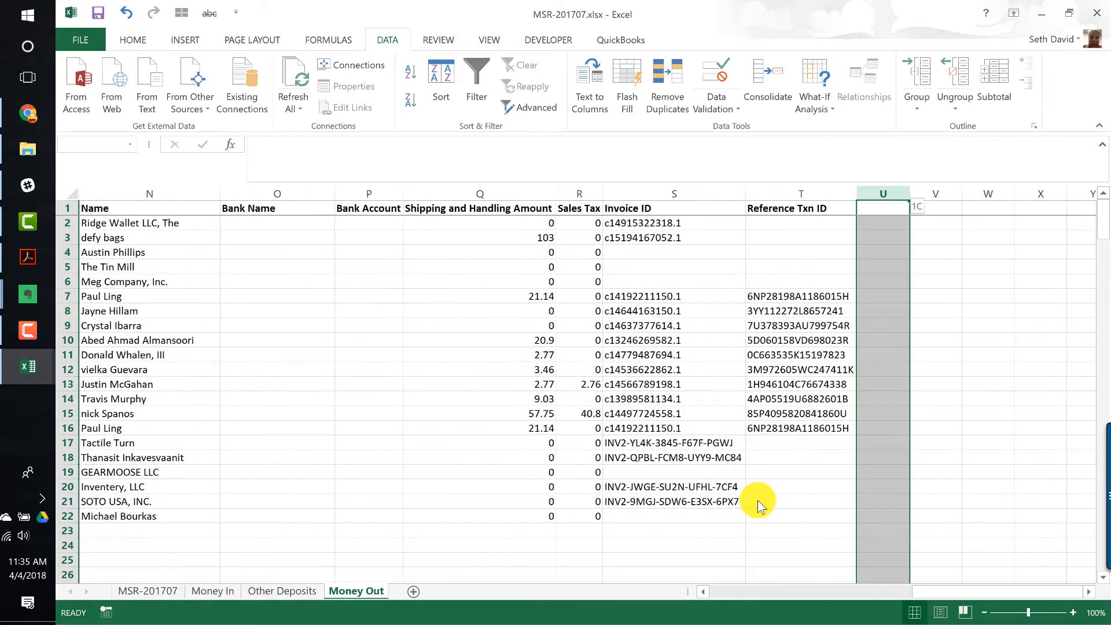
pyautogui.hotkey('ctrl', 'shift', 'Right')
pyautogui.hotkey('ctrl', '0')
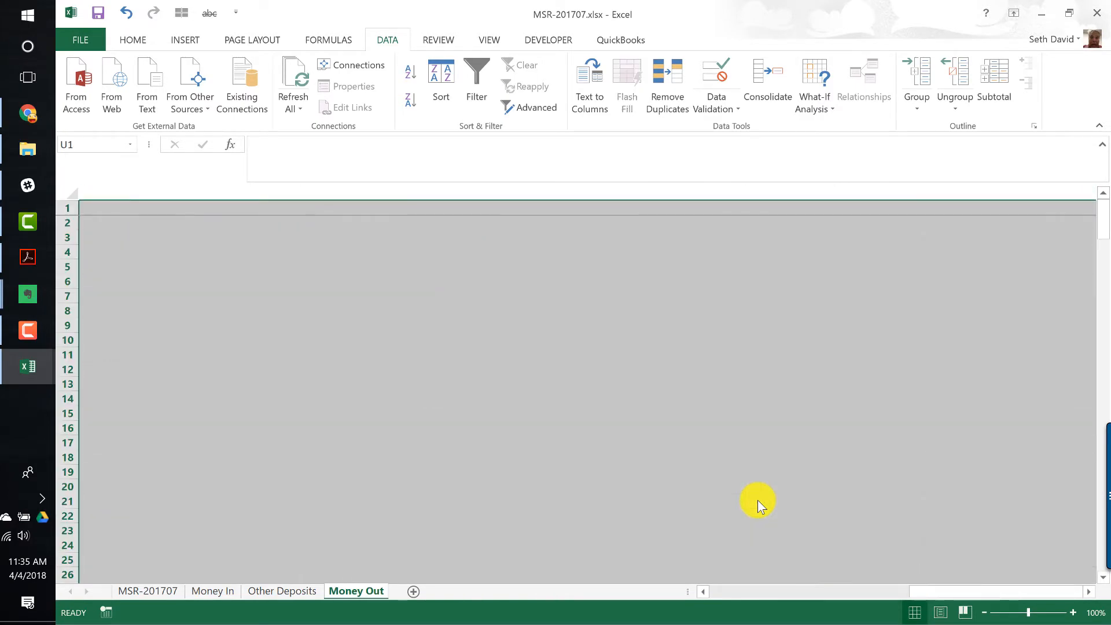
pyautogui.hotkey('ctrl', 'Left')
pyautogui.hotkey('ctrl', 'Home')
pyautogui.press('Down')
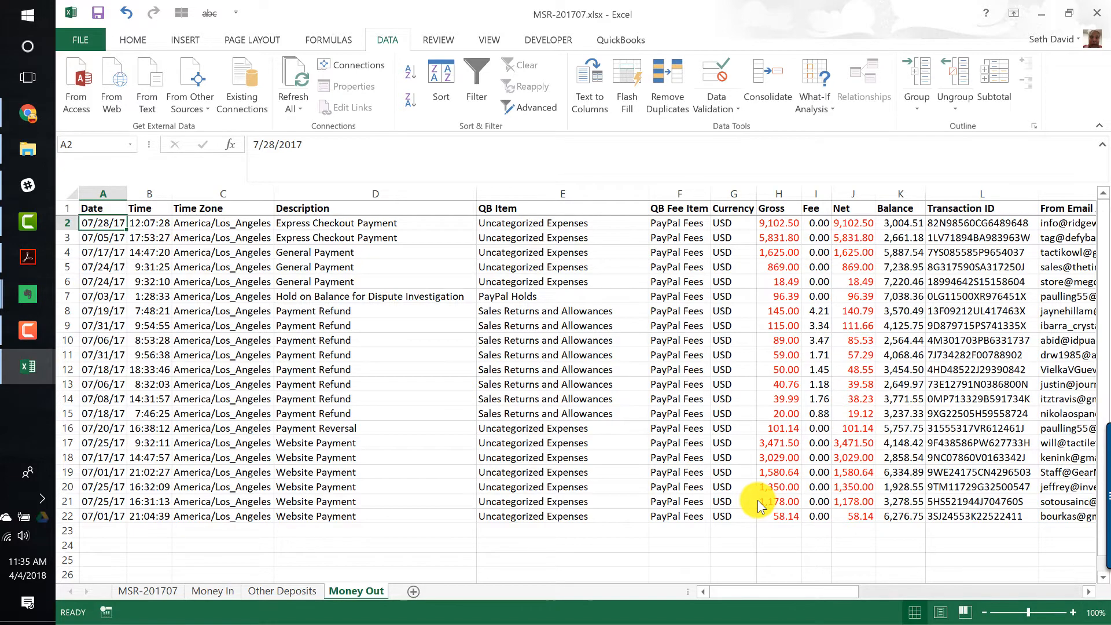
# - Go to the Money In sheet
pyautogui.hotkey('ctrl', 'pageup')
pyautogui.hotkey('ctrl', 'pageup')
pyautogui.press('Home')
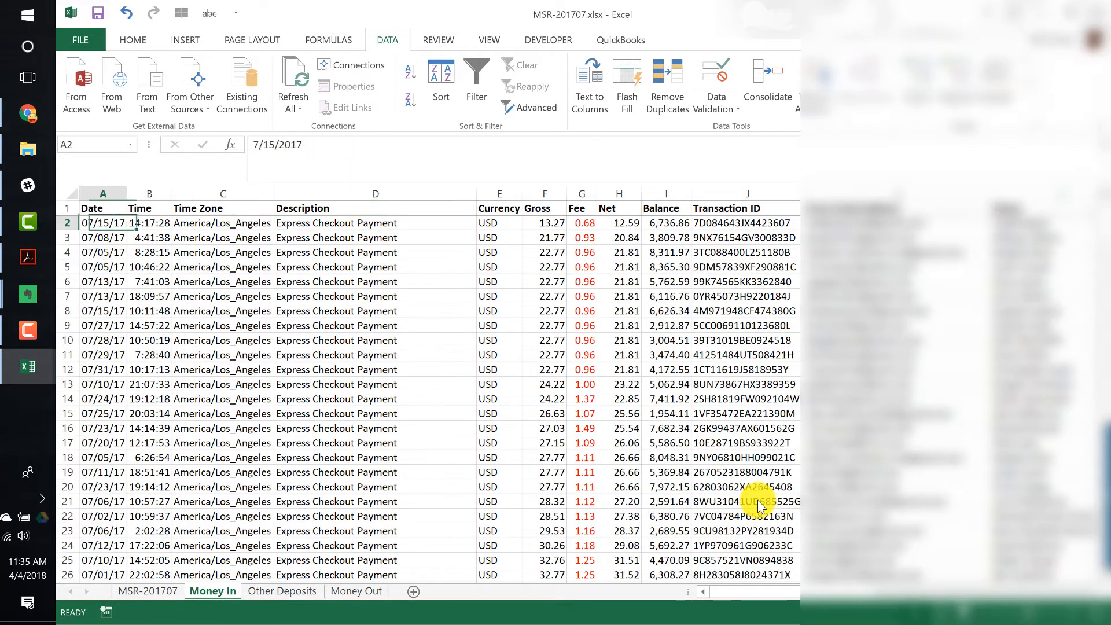
# - Hide all rows below the data, from row 208 to the bottom of the Money In sheet
pyautogui.hotkey('ctrl', 'Down')
pyautogui.press('Down')
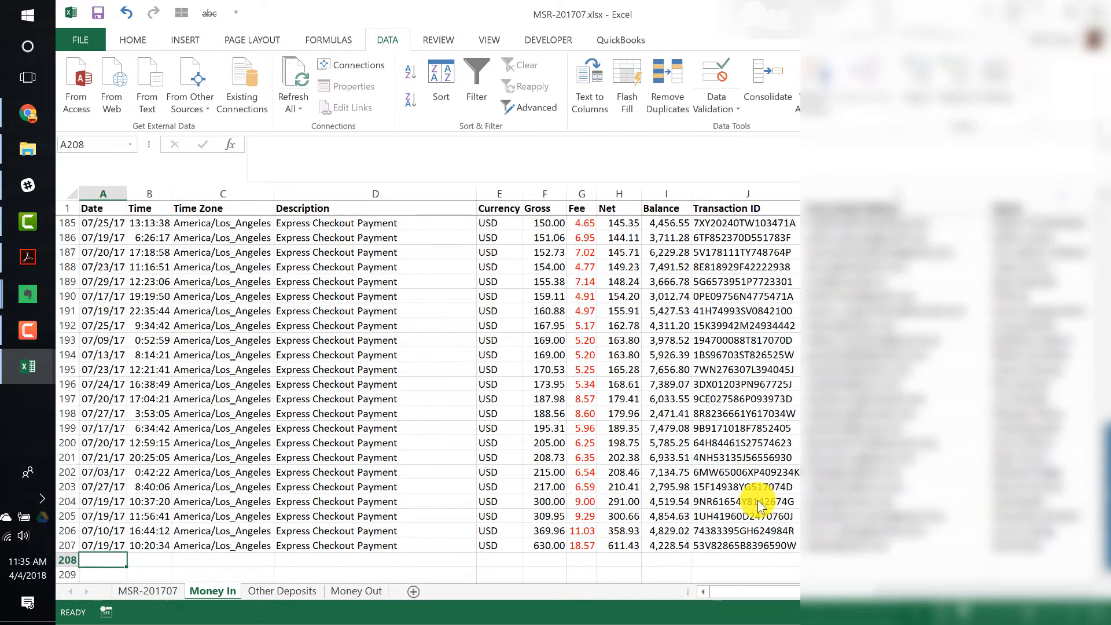
pyautogui.hotkey('ctrl', 'shift', 'Down')
pyautogui.hotkey('shift', 'space')
pyautogui.hotkey('ctrl', 'BackSpace')
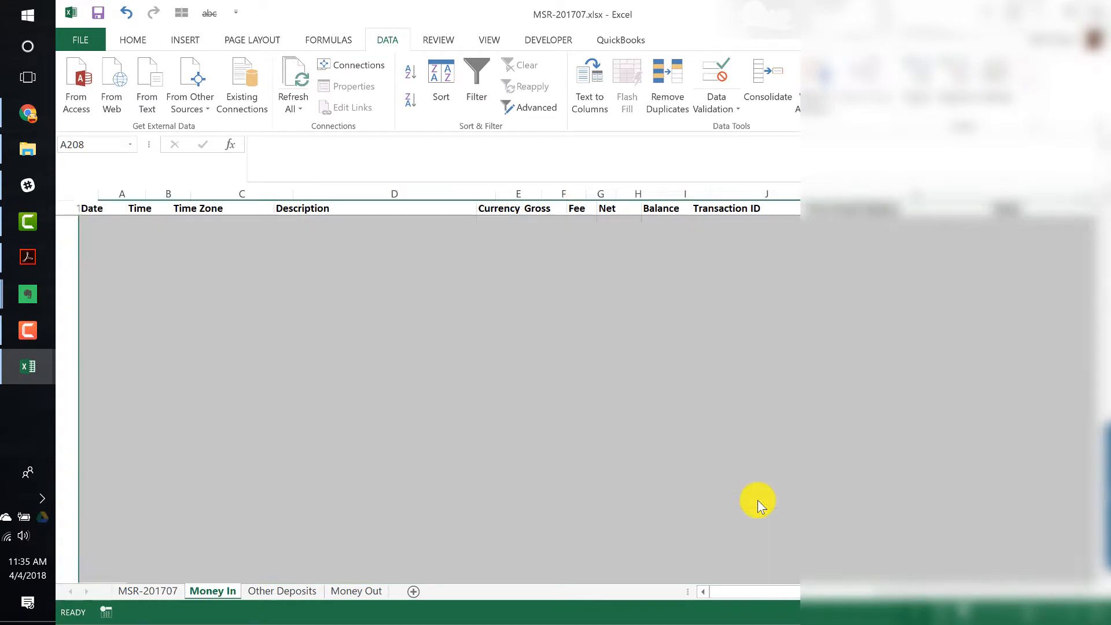
# - Hide all unused columns from column S to the end of the Money In sheet
pyautogui.hotkey('ctrl', 'Up')
pyautogui.hotkey('ctrl', 'Right')
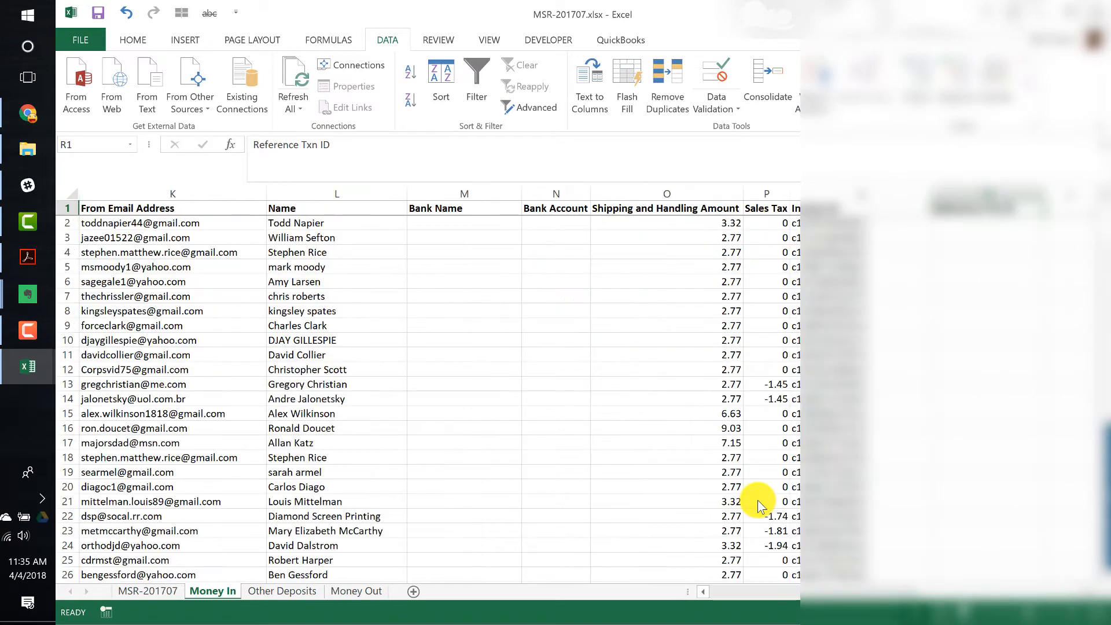
pyautogui.press('Right')
pyautogui.hotkey('ctrl', 'space')
pyautogui.hotkey('ctrl', 'shift', 'Right')
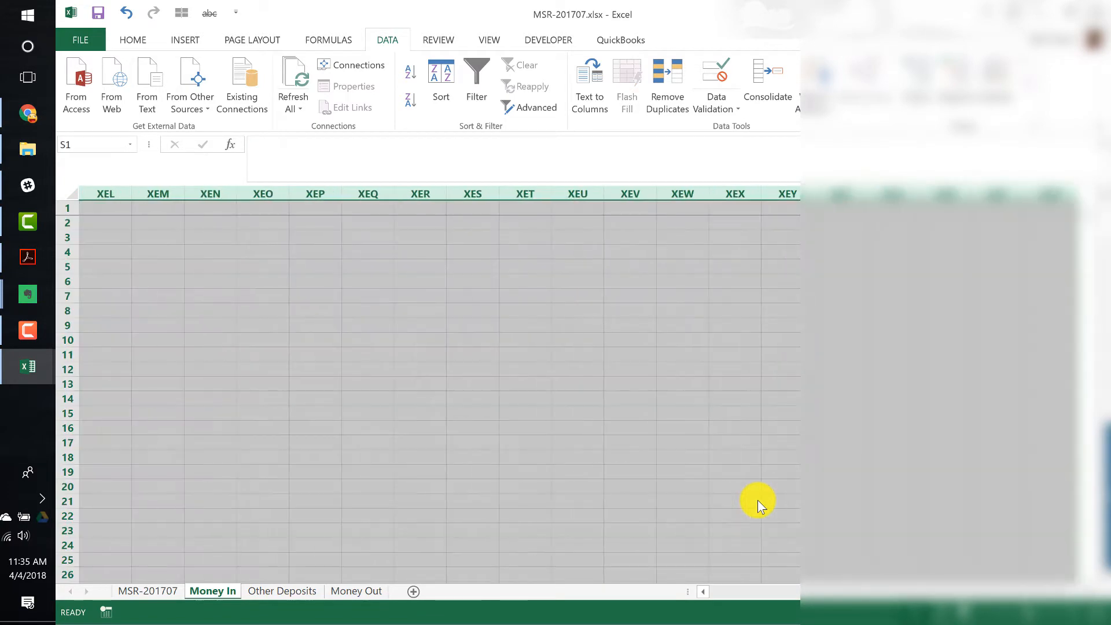
pyautogui.hotkey('ctrl', 'BackSpace')
pyautogui.hotkey('ctrl', 'Home')
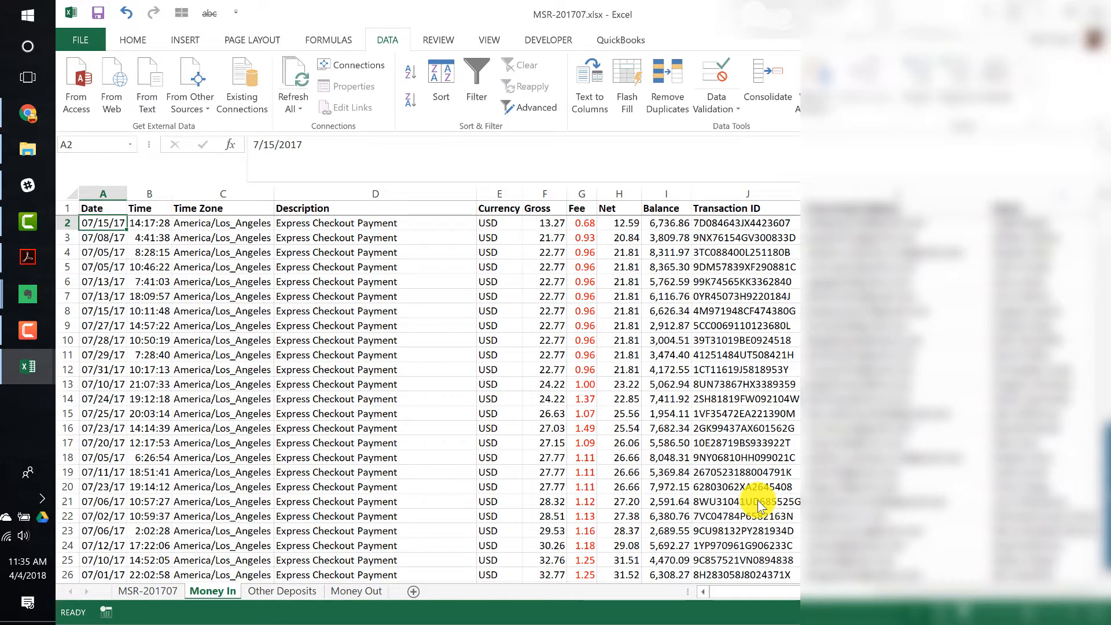
# - Upload MSR-201707.xlsx to SaaSAnt and import its Money In sheet as Sales Receipts
pyautogui.click(28, 114)
pyautogui.click(23, 150)
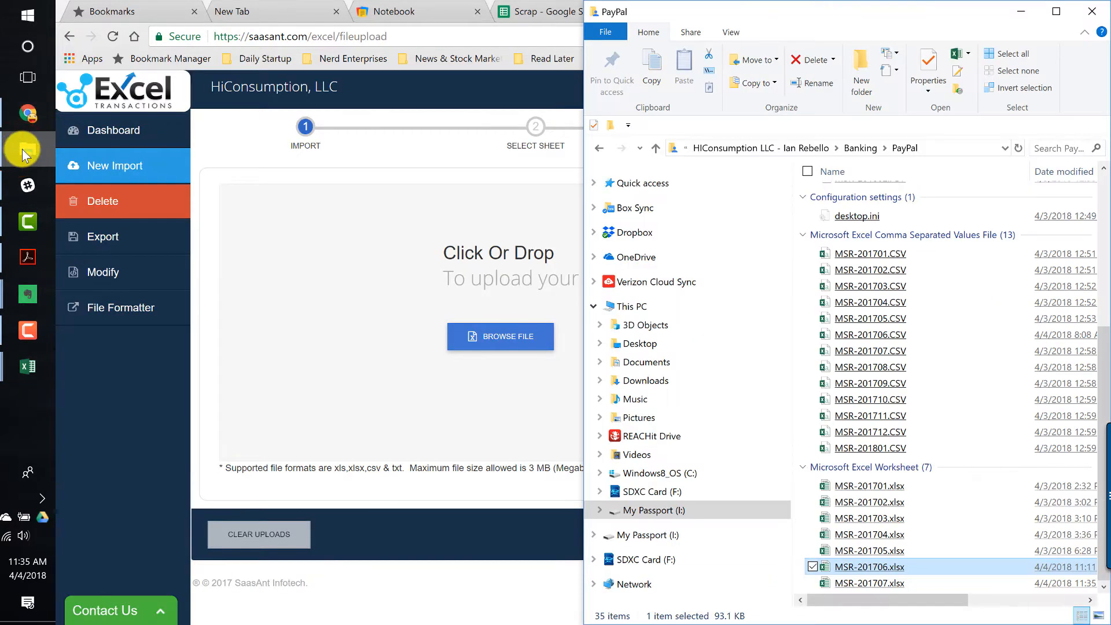
pyautogui.moveTo(871, 580); pyautogui.dragTo(349, 346)
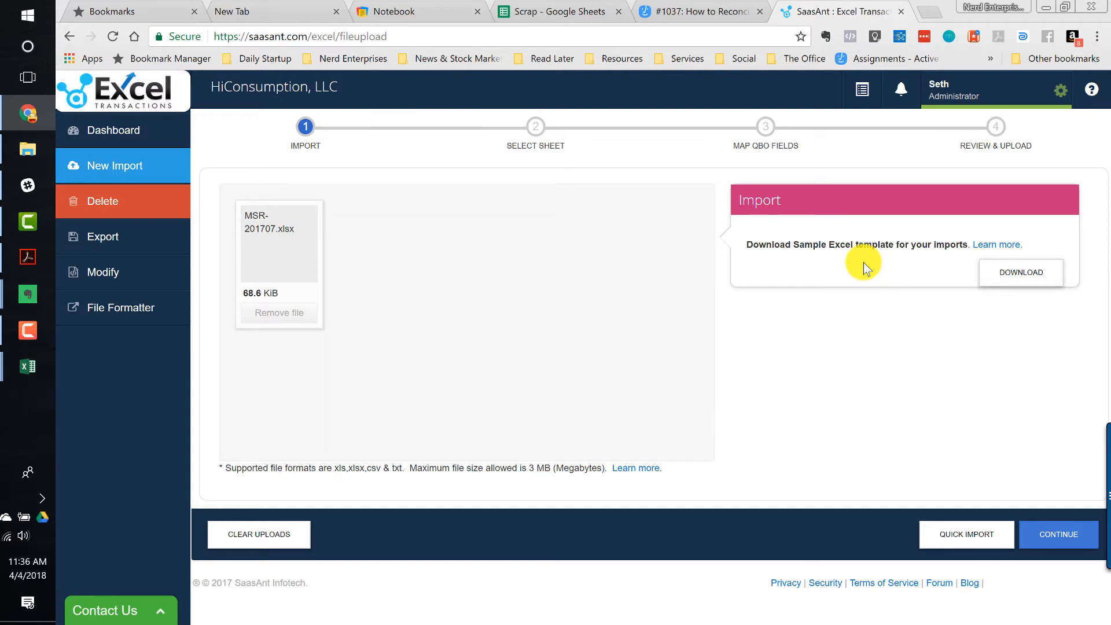
pyautogui.click(1055, 537)
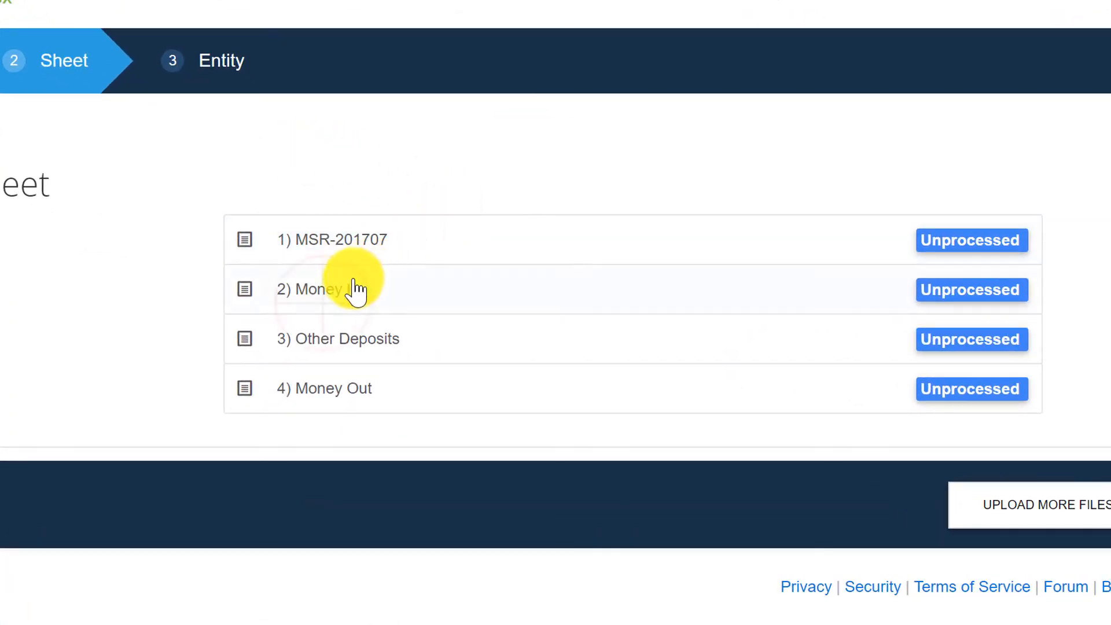
pyautogui.click(330, 284)
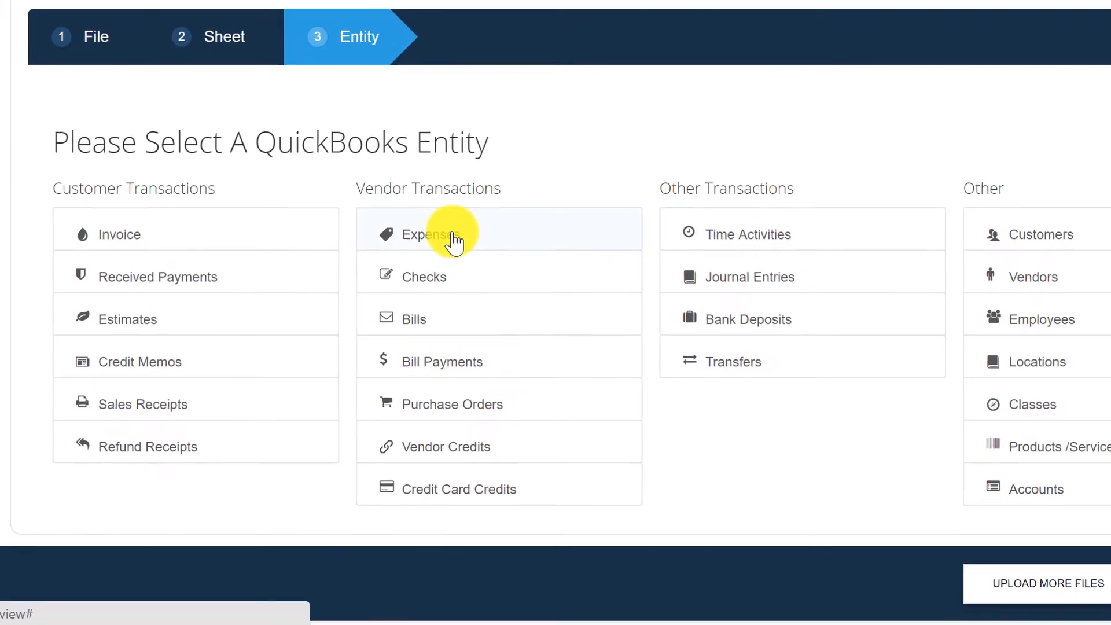
pyautogui.click(130, 404)
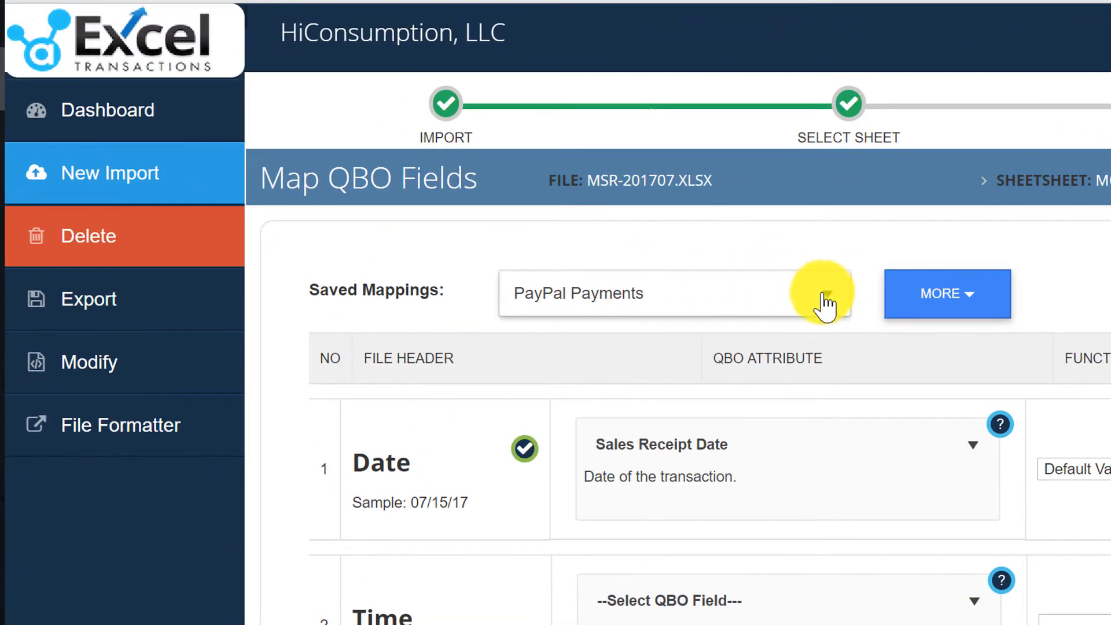
# - Review the saved mapping choices and the first mapped columns, keeping the PayPal Payments mapping
pyautogui.click(518, 234)
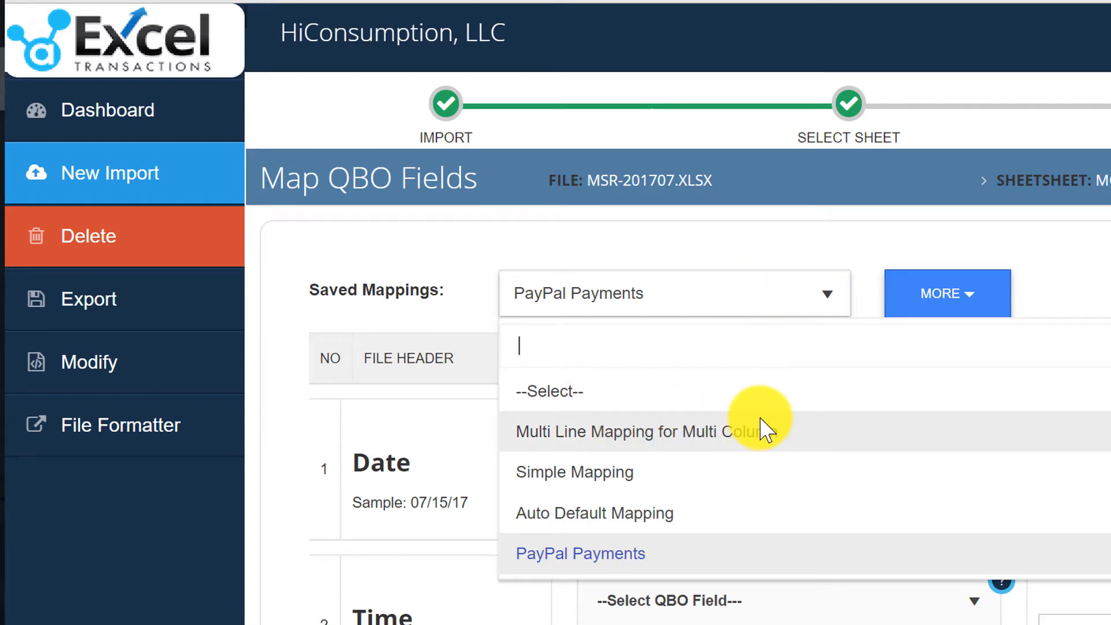
pyautogui.click(836, 292)
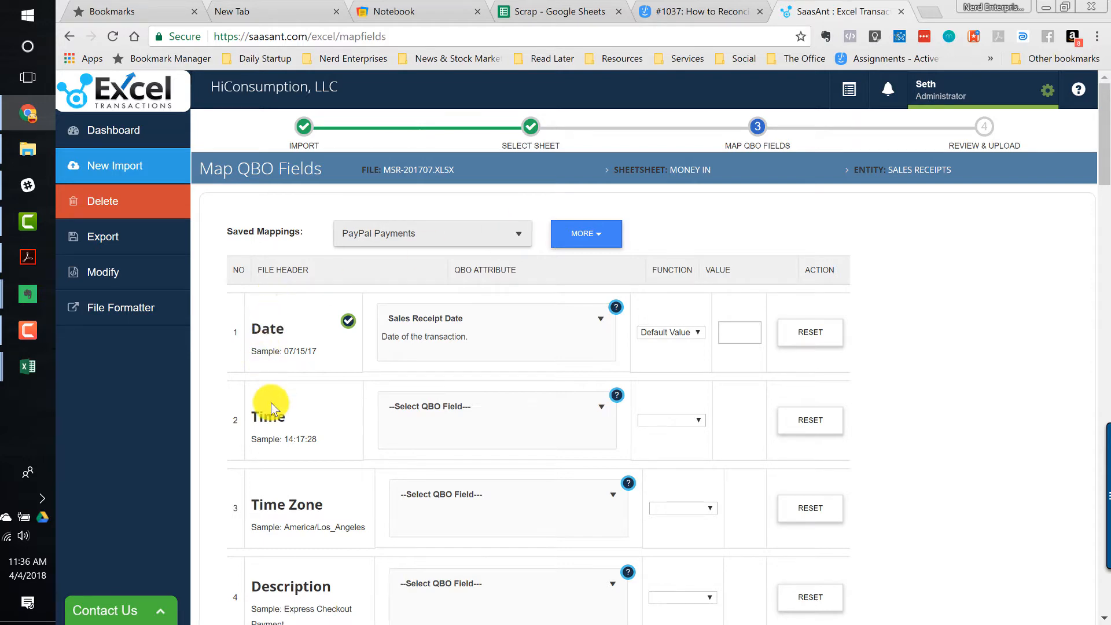
pyautogui.scroll(-1, 271, 404)
pyautogui.scroll(-4, 271, 404)
pyautogui.scroll(4, 270, 402)
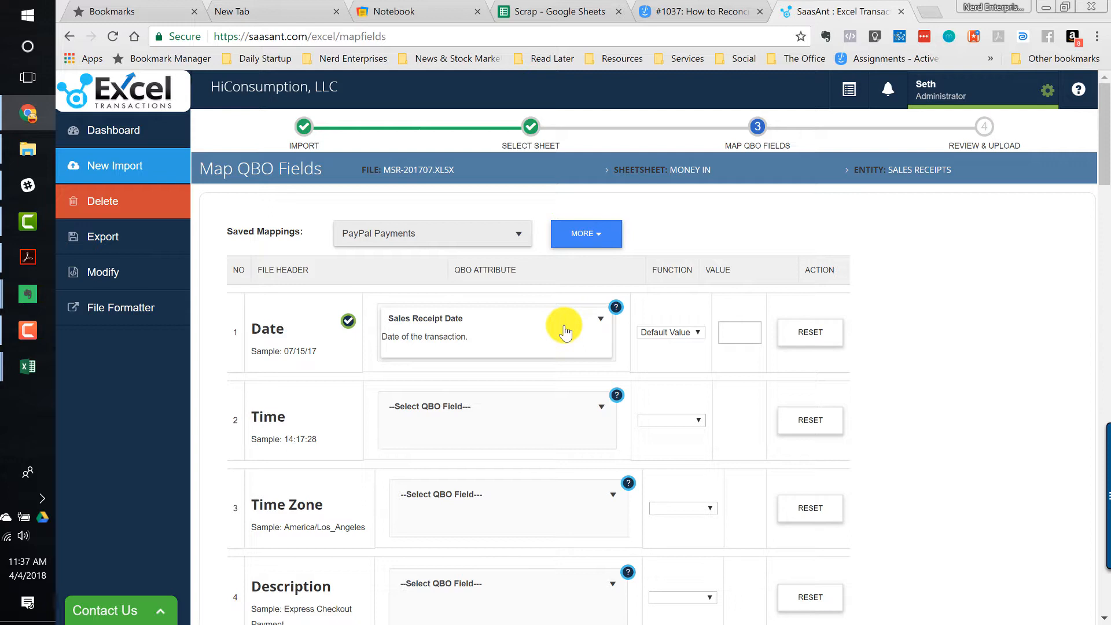
pyautogui.scroll(-3, 444, 373)
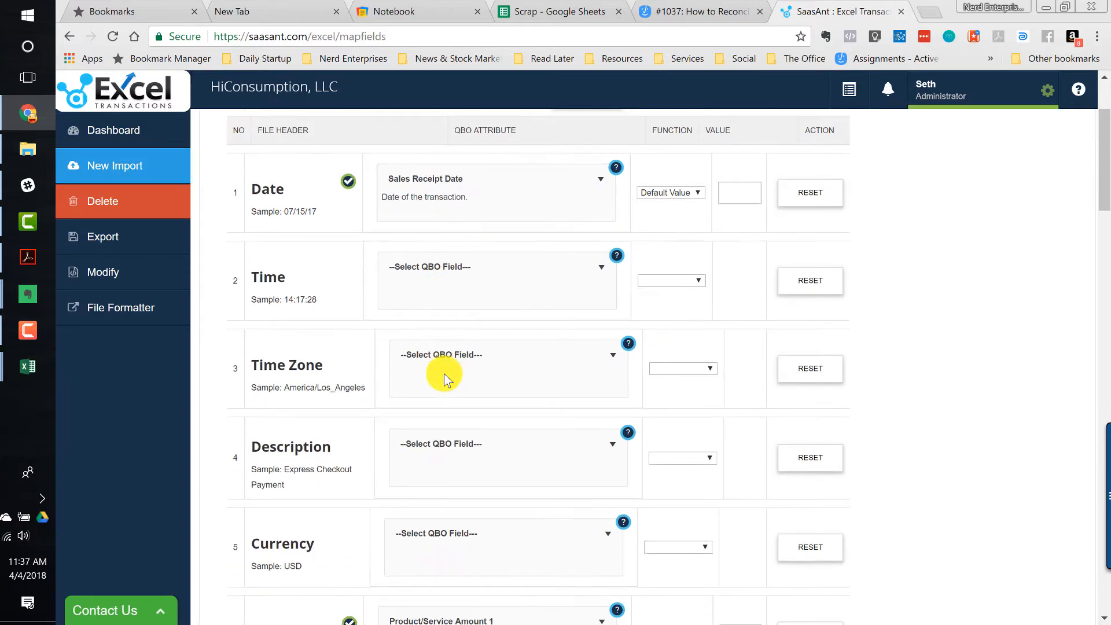
pyautogui.scroll(3, 444, 373)
# - Map the Date column to the Sales Receipt Date attribute, searching the attribute list for Date
pyautogui.click(429, 342)
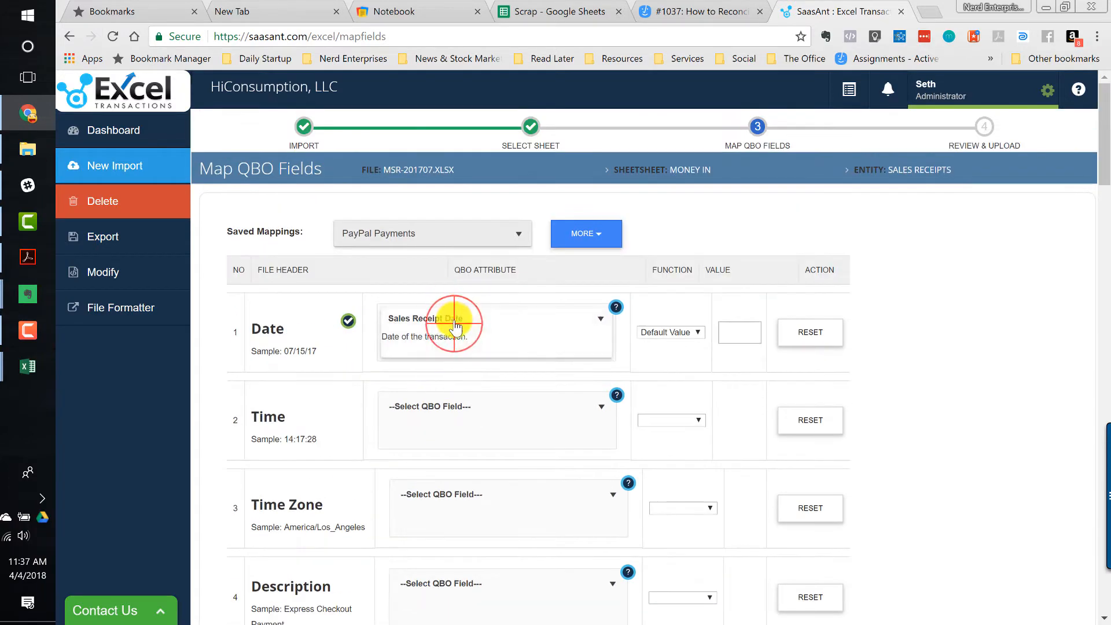
pyautogui.click(454, 329)
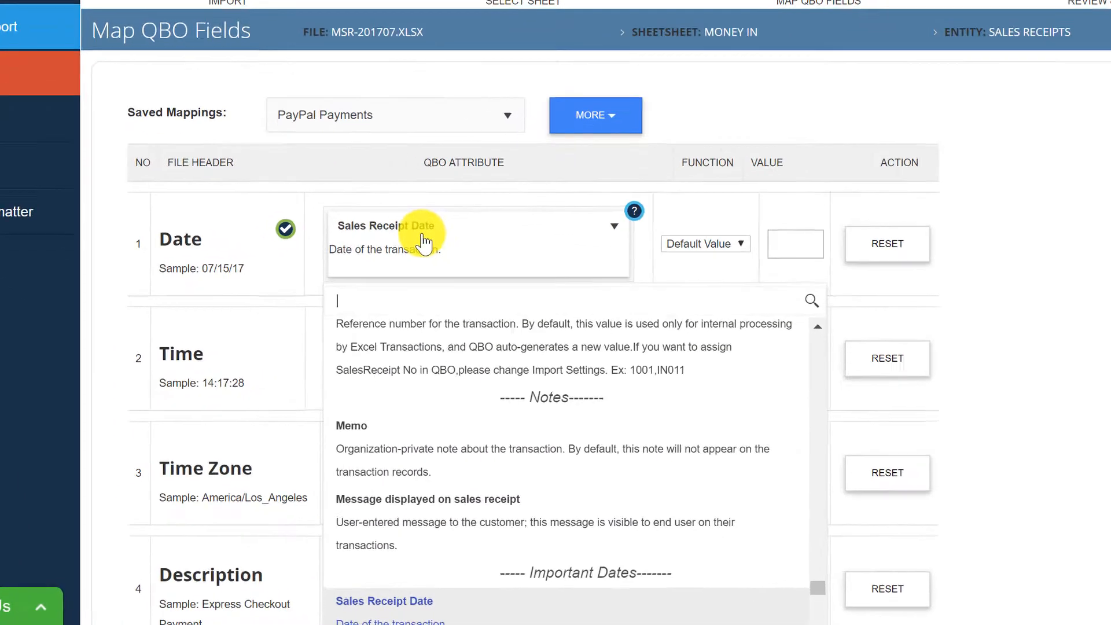
pyautogui.write('Date')
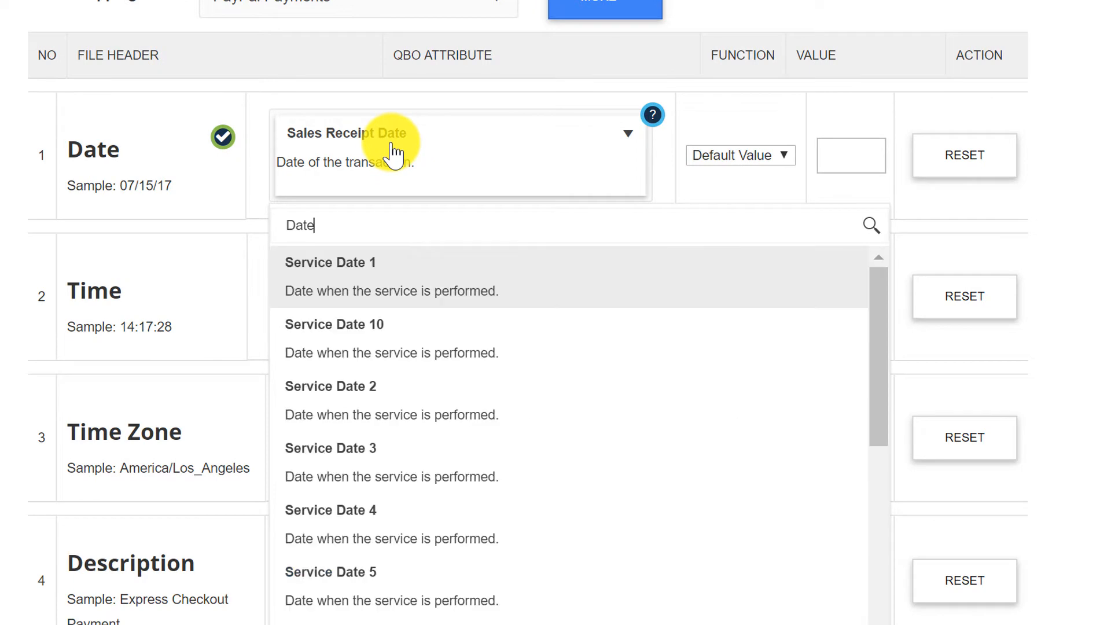
pyautogui.scroll(-5, 502, 486)
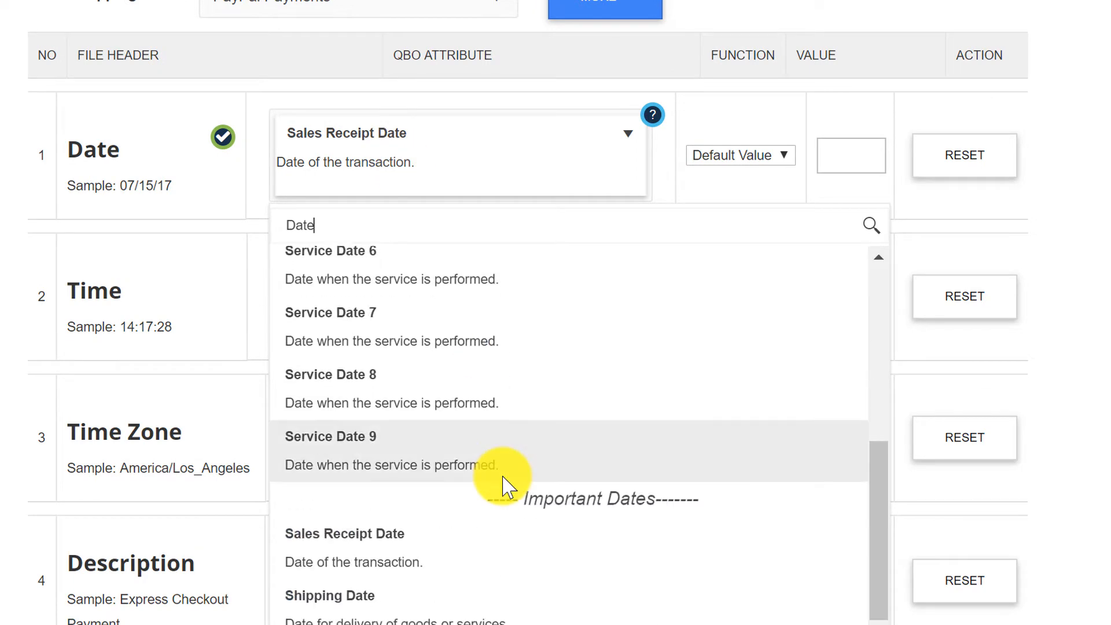
pyautogui.scroll(-1, 503, 486)
pyautogui.click(529, 144)
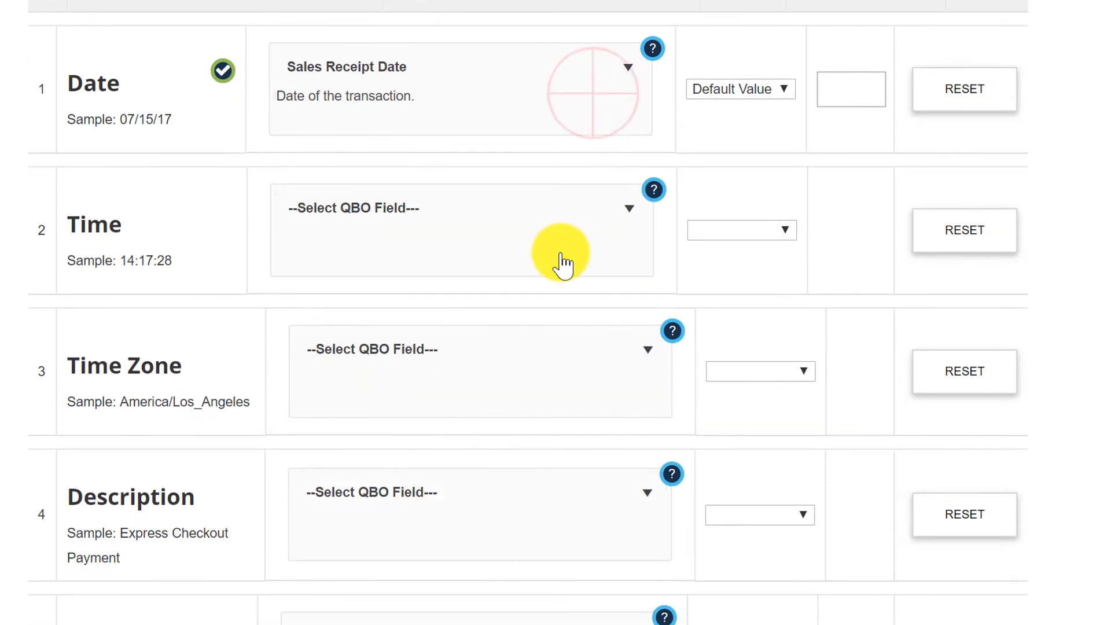
pyautogui.click(573, 104)
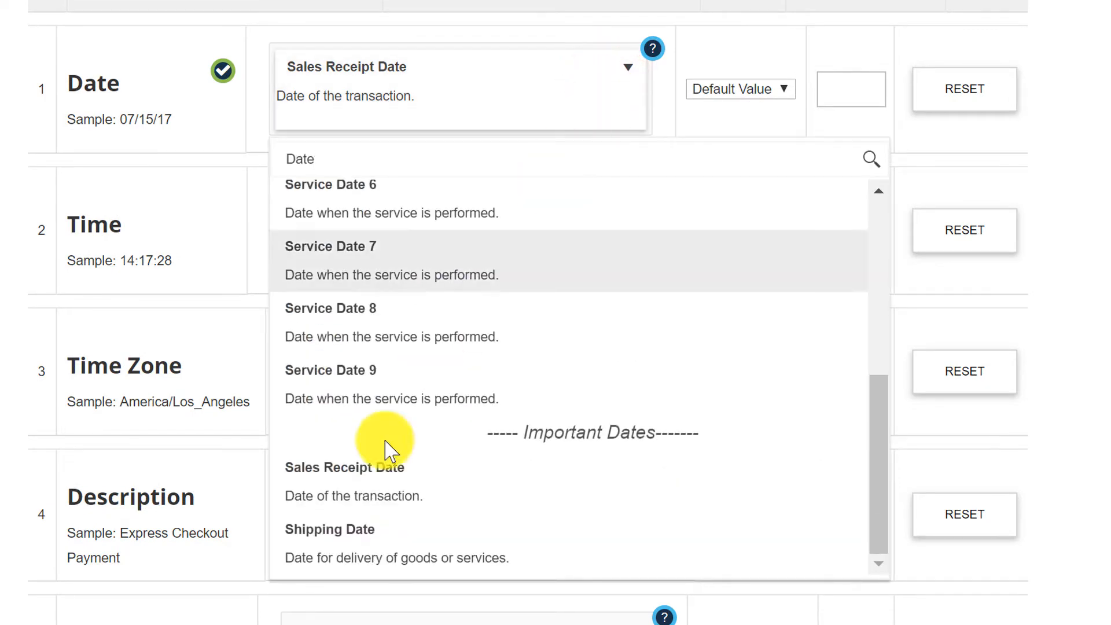
pyautogui.click(401, 475)
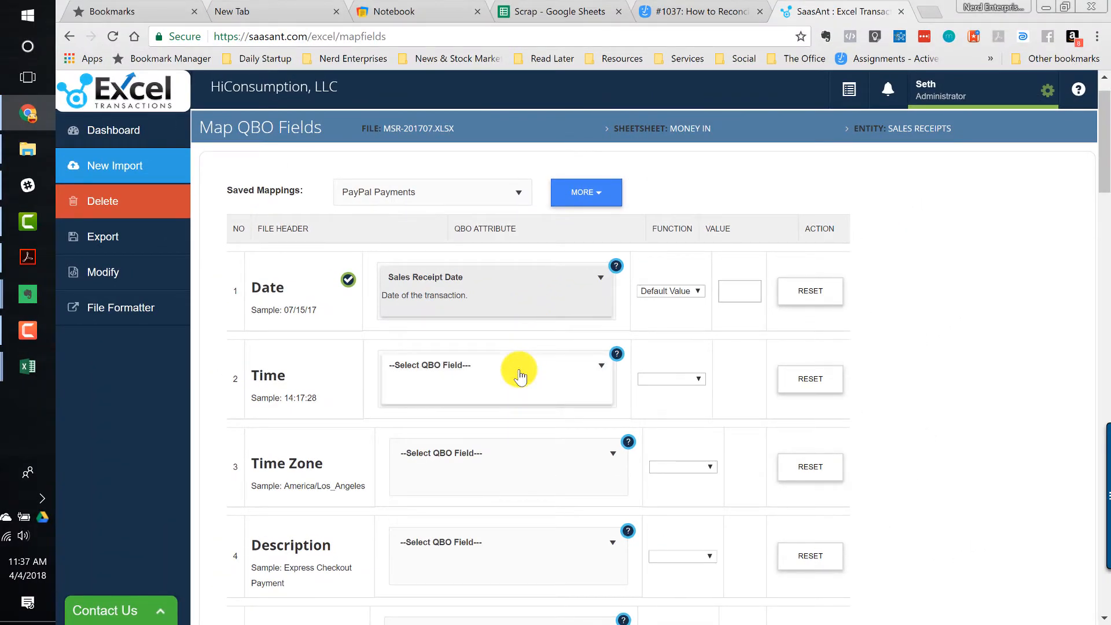
# - Scroll through the column mappings from Currency down to the default empty columns
pyautogui.scroll(-2, 520, 370)
pyautogui.scroll(-3, 517, 370)
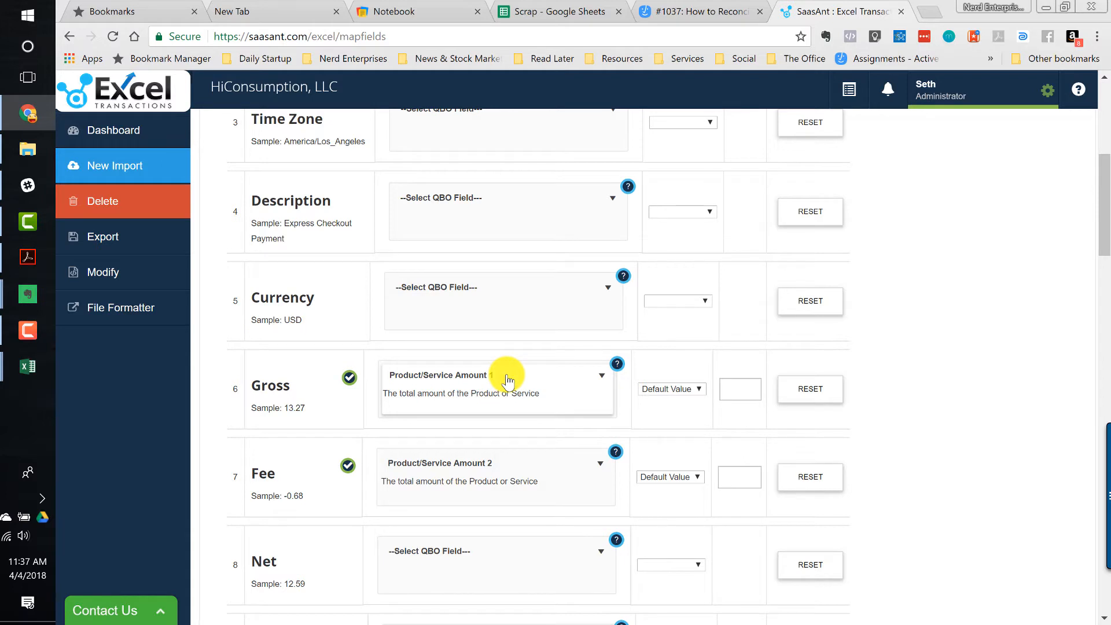
pyautogui.scroll(-1, 508, 383)
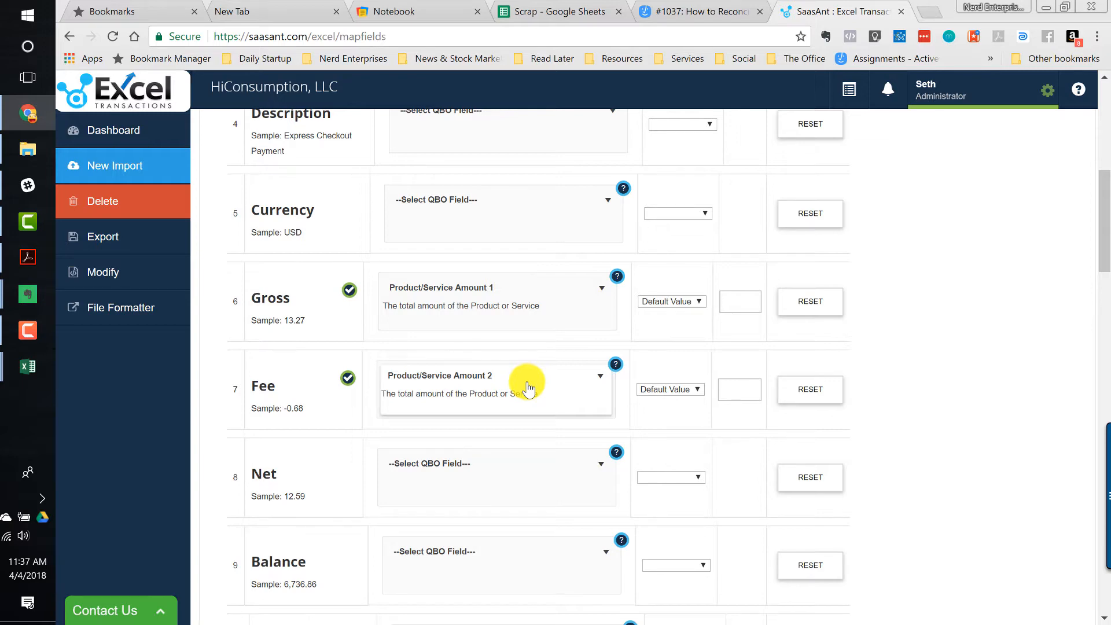
pyautogui.scroll(-9, 528, 387)
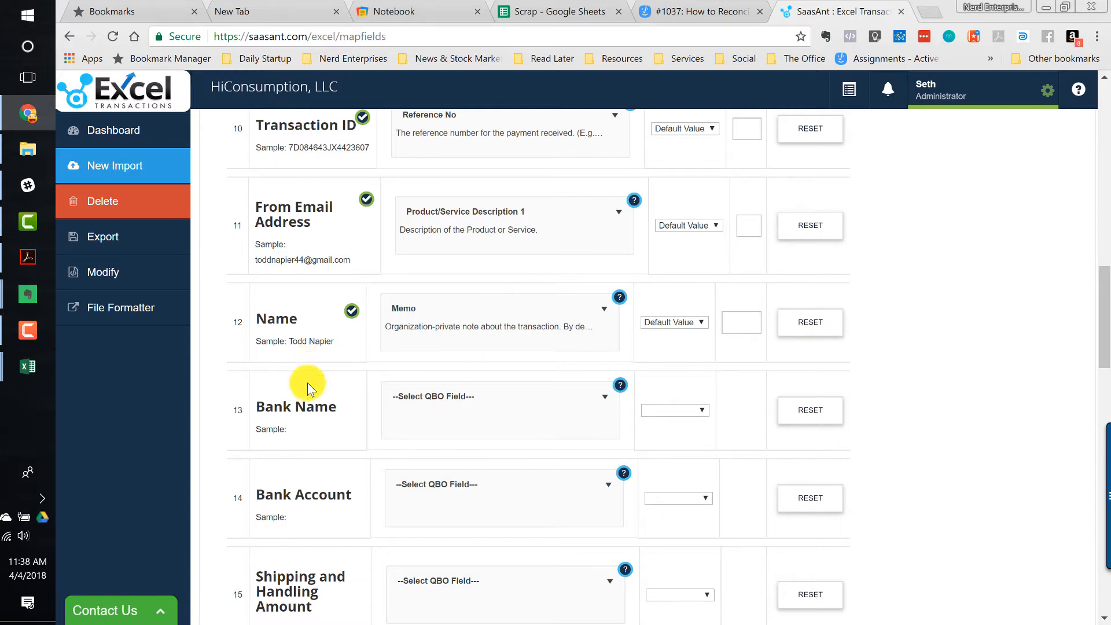
pyautogui.scroll(-6, 307, 383)
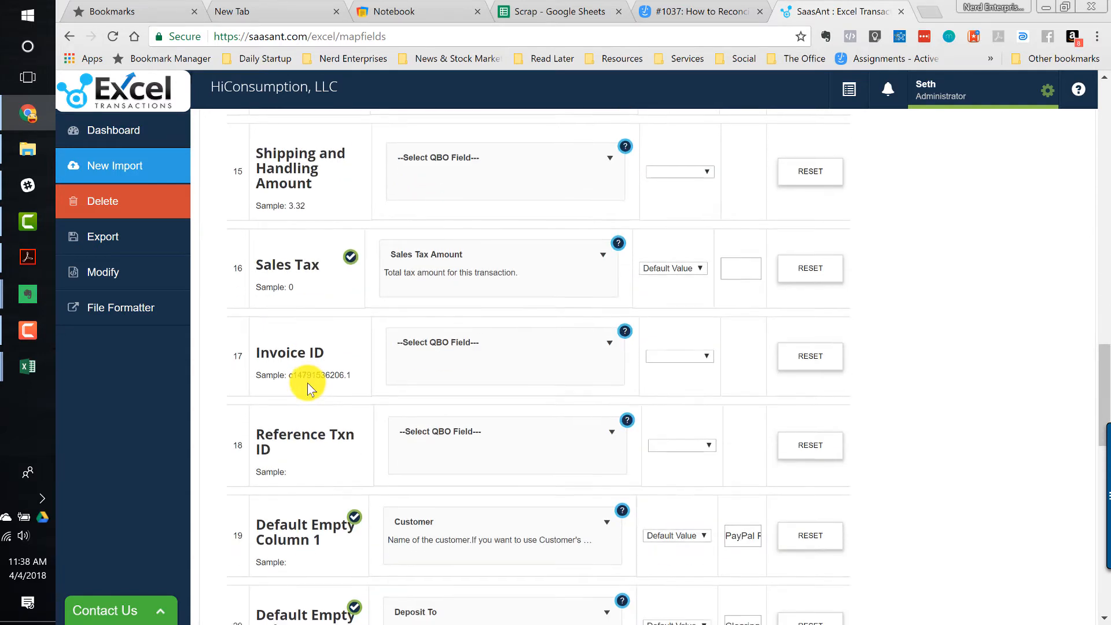
pyautogui.scroll(-3, 308, 383)
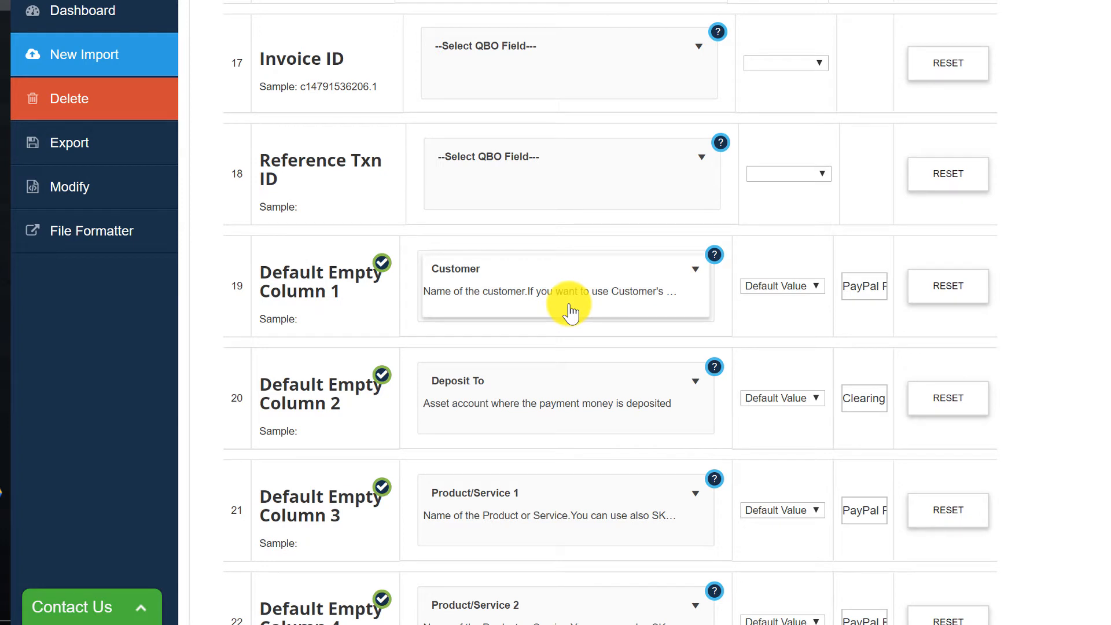
# - Inspect the default values set for the Customer, Deposit To and Product/Service 1 columns
pyautogui.click(865, 288)
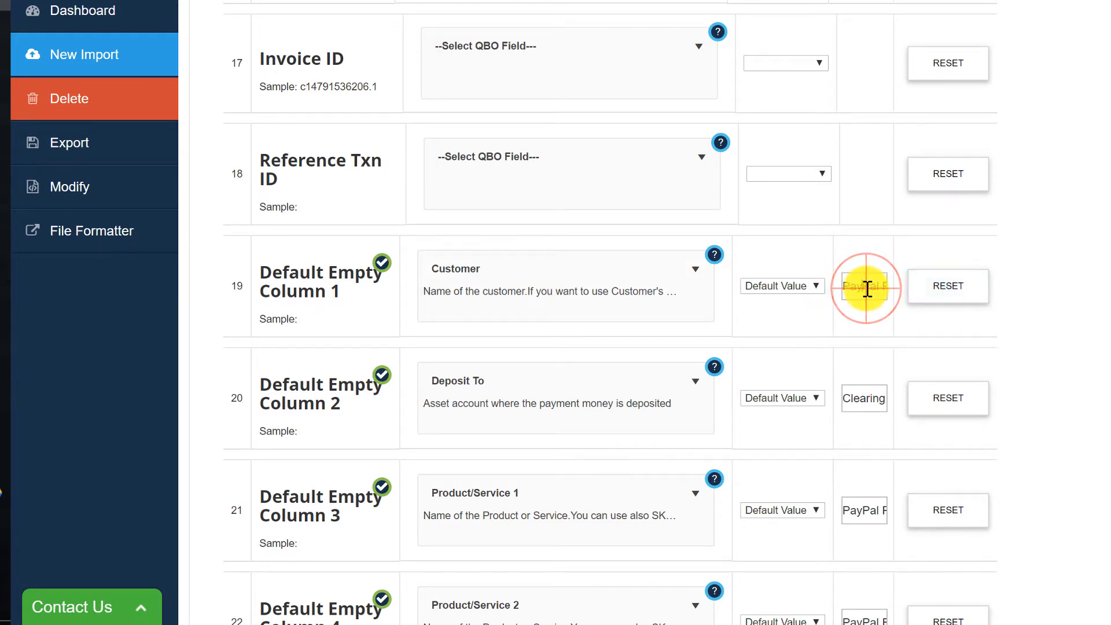
pyautogui.press('End')
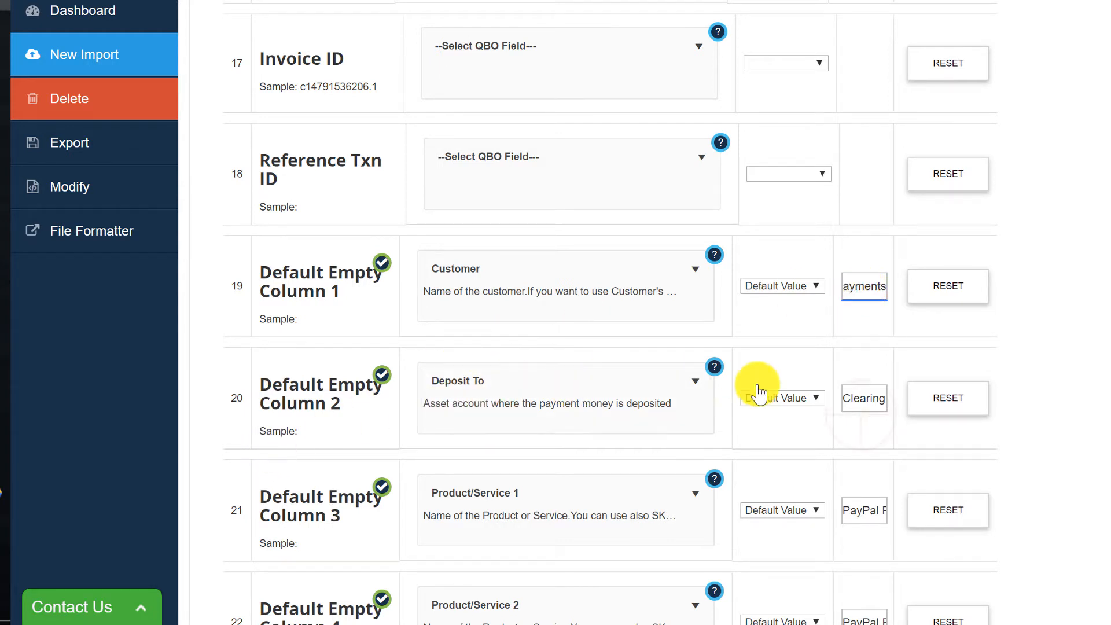
pyautogui.click(864, 397)
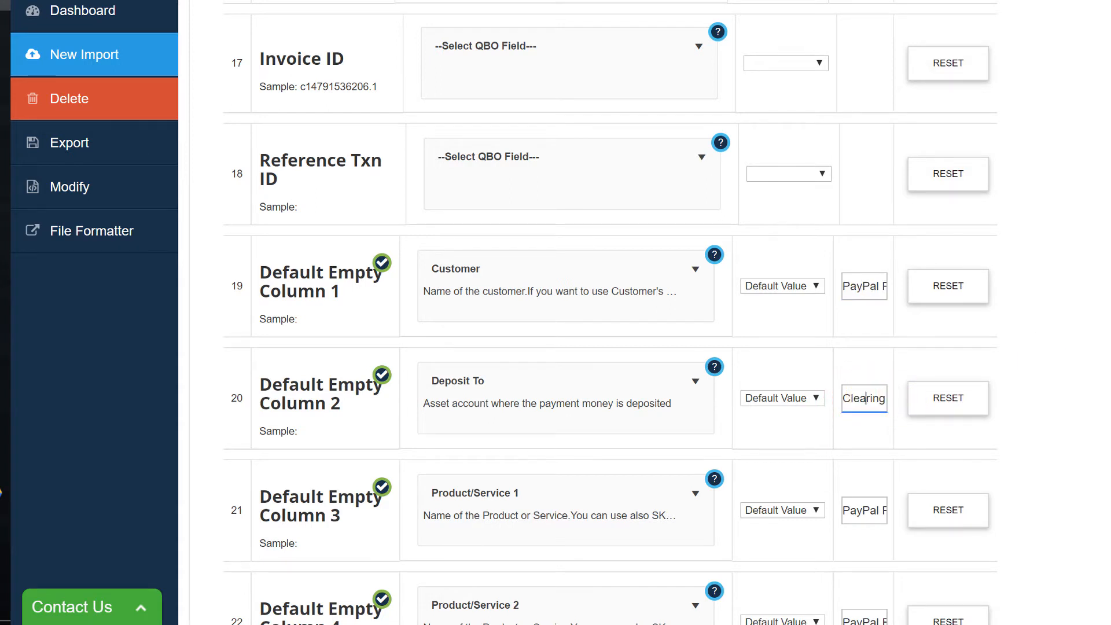
pyautogui.press('End')
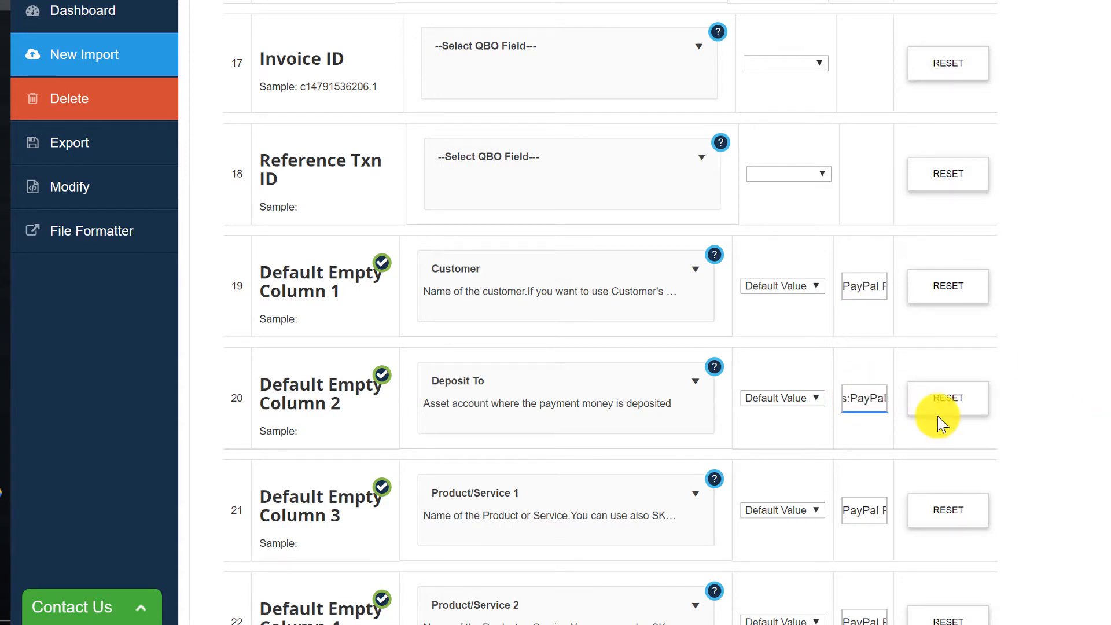
pyautogui.click(867, 401)
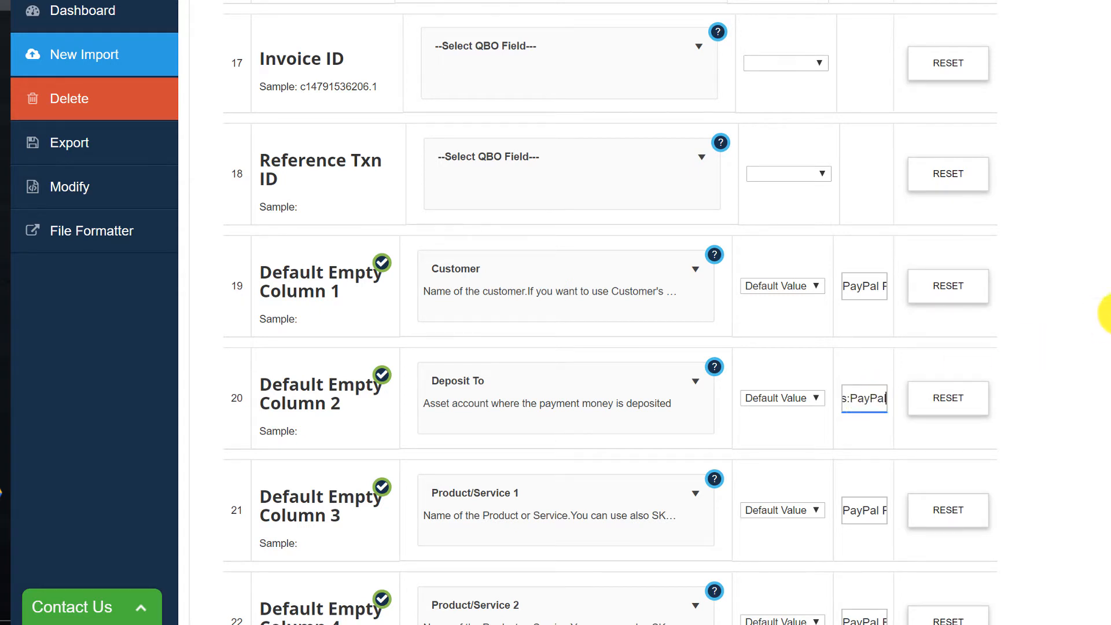
pyautogui.scroll(-3, 1106, 312)
pyautogui.scroll(-2, 1106, 313)
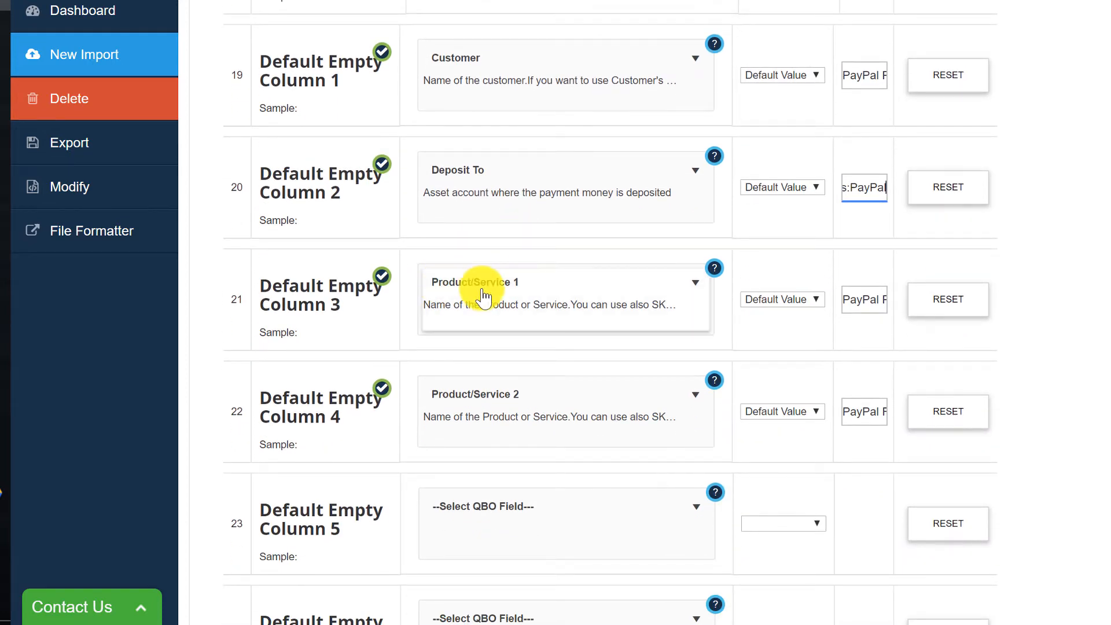
pyautogui.click(857, 298)
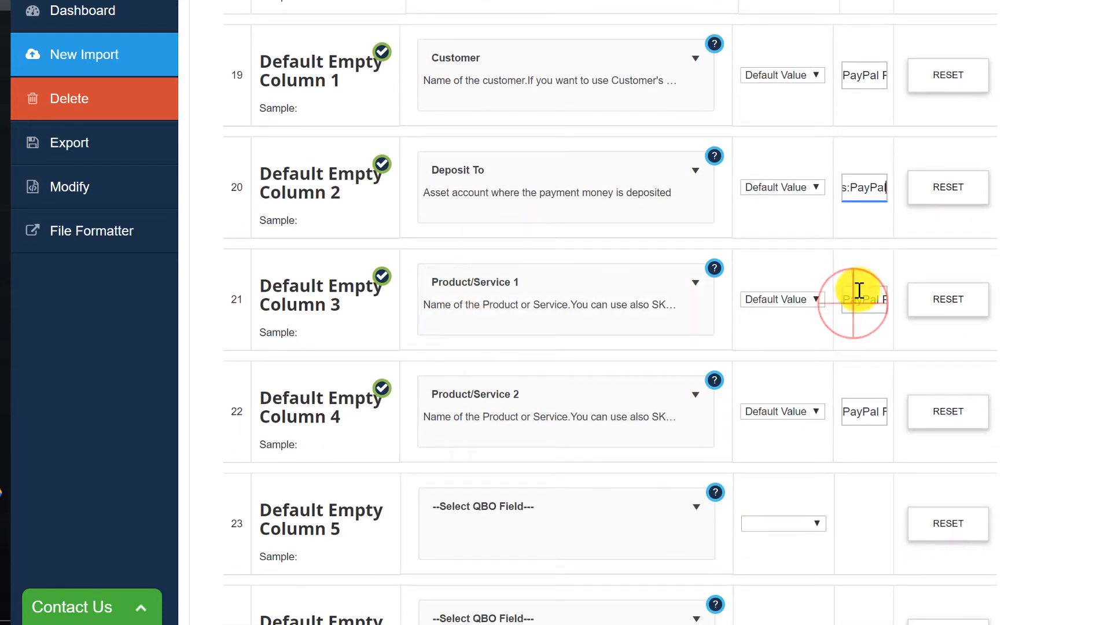
pyautogui.press('End')
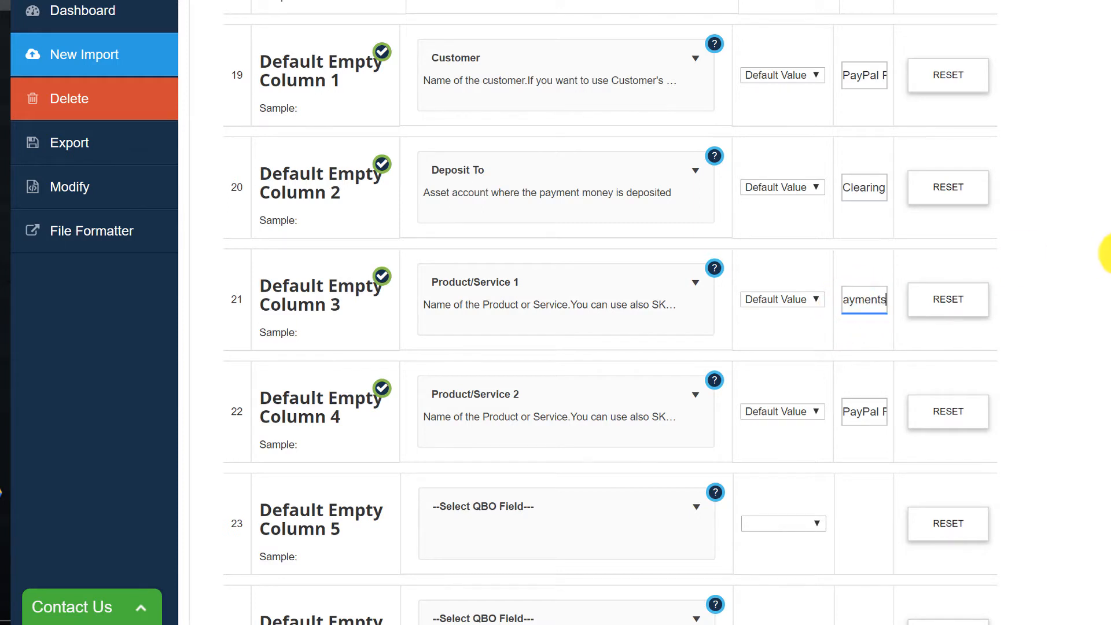
pyautogui.press('Home')
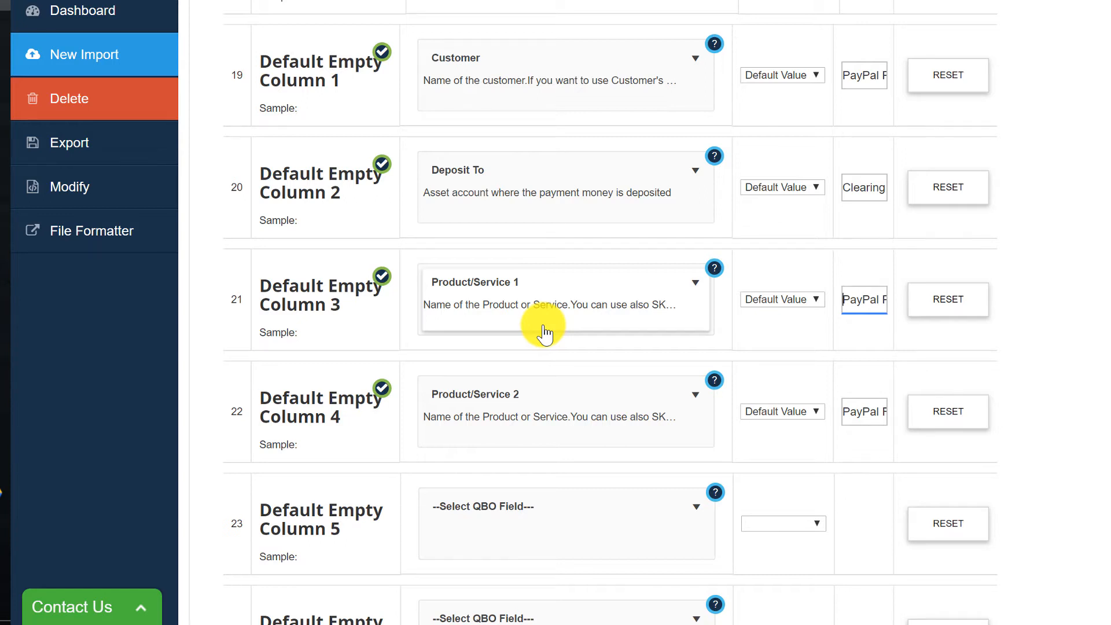
# - Inspect the full default value entered for the Product/Service 2 column
pyautogui.click(850, 416)
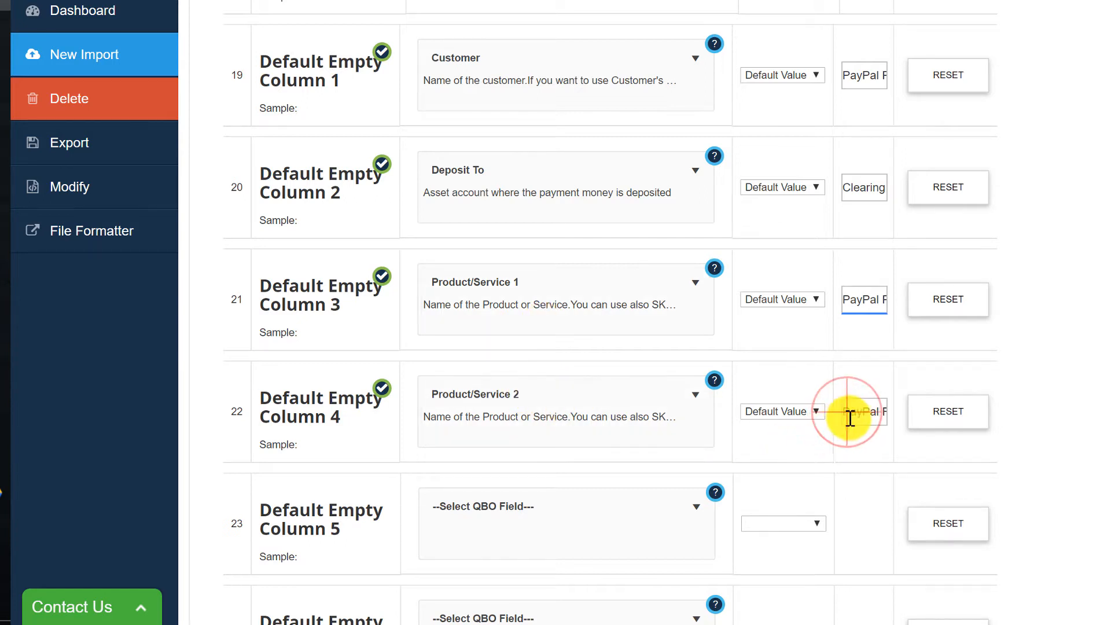
pyautogui.press('End')
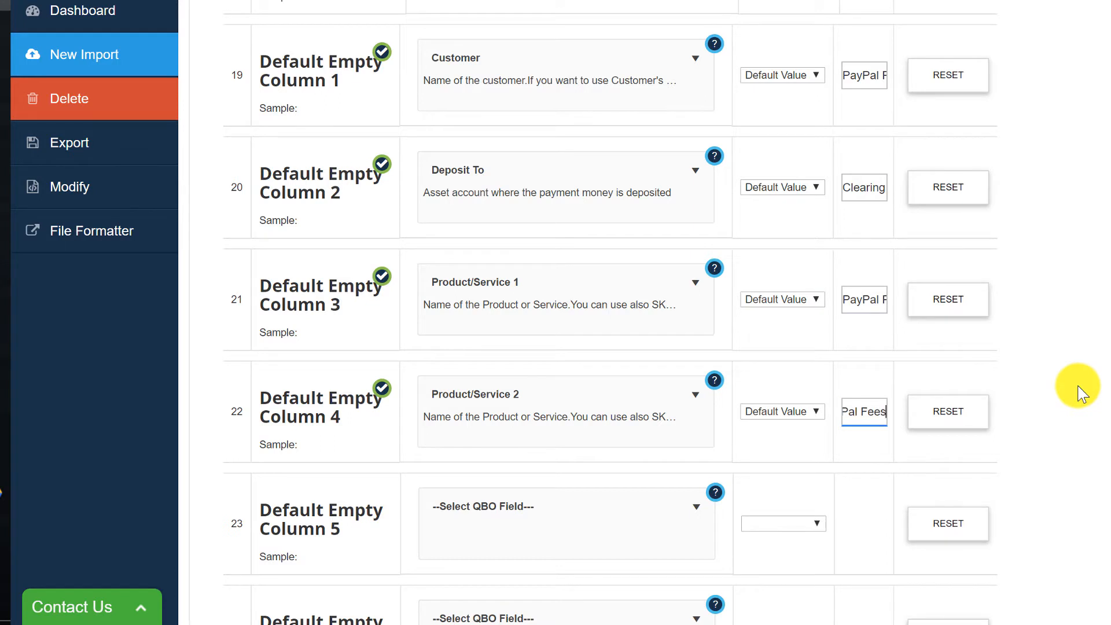
pyautogui.press('Home')
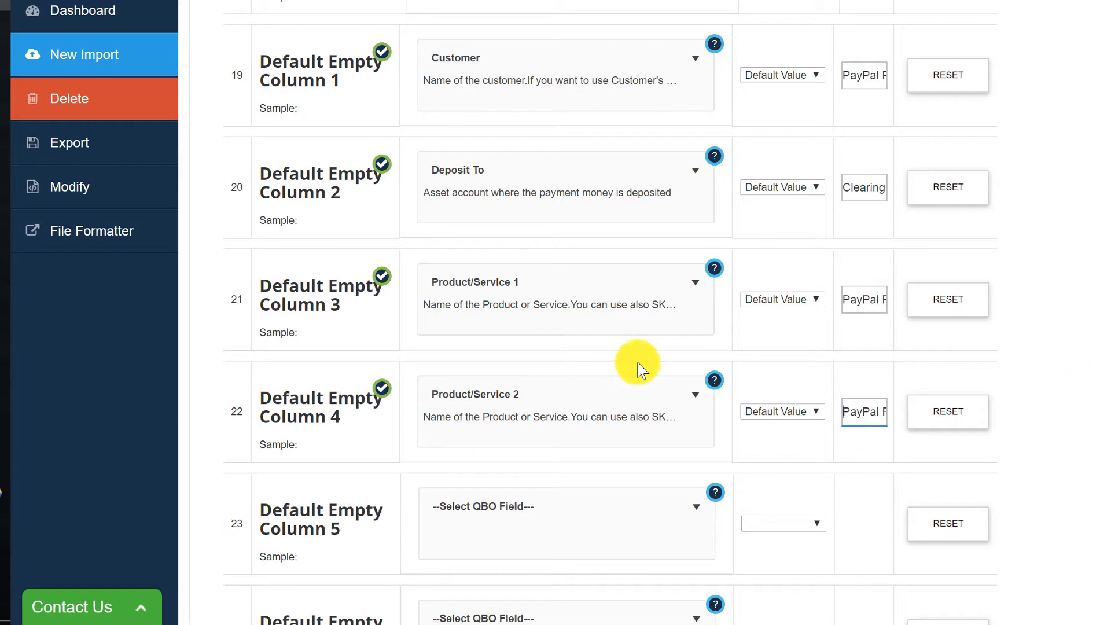
# - Map Default Empty Column 4 to the Product/Service 2 attribute, searching the attribute list for product
pyautogui.click(689, 404)
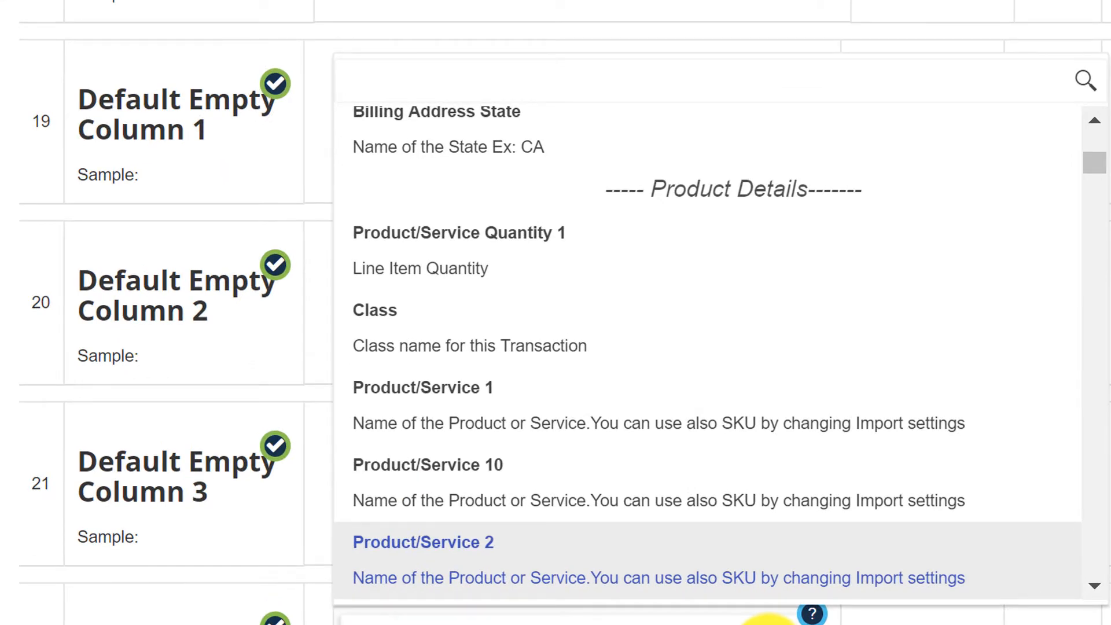
pyautogui.write('product')
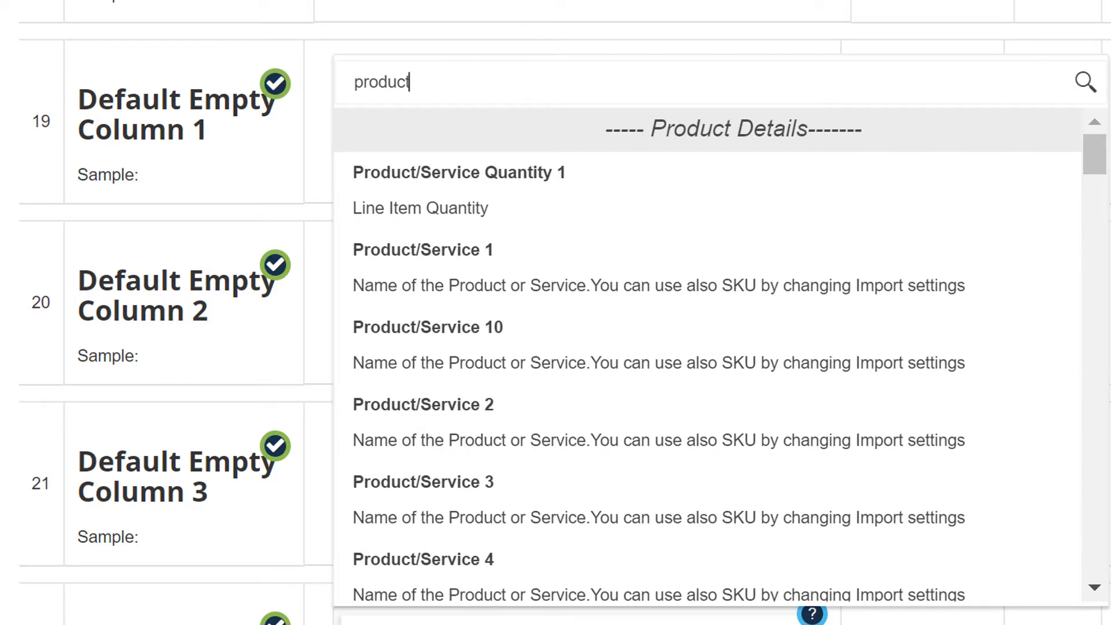
pyautogui.click(470, 427)
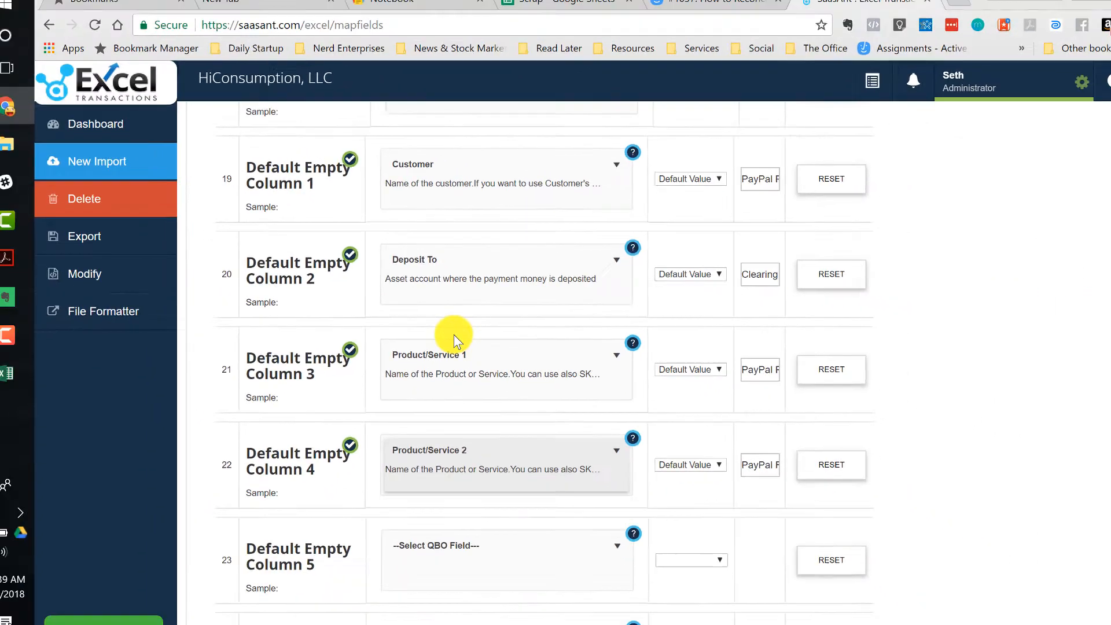
# - Scroll back up through all the column mappings to the top to review them
pyautogui.scroll(-6, 473, 428)
pyautogui.scroll(10, 452, 331)
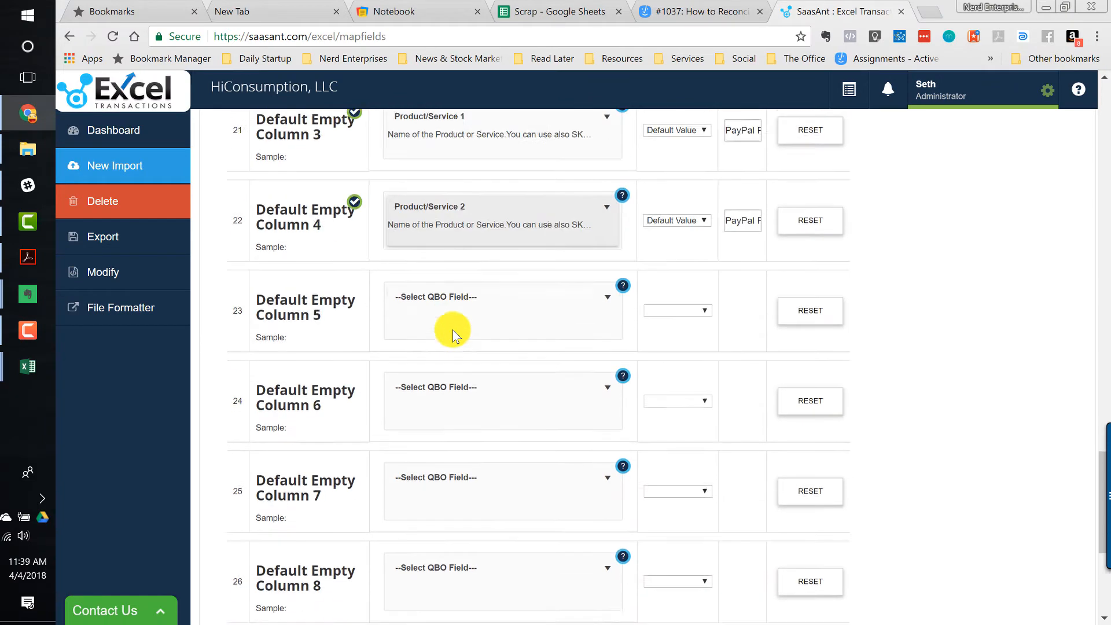
pyautogui.scroll(3, 452, 336)
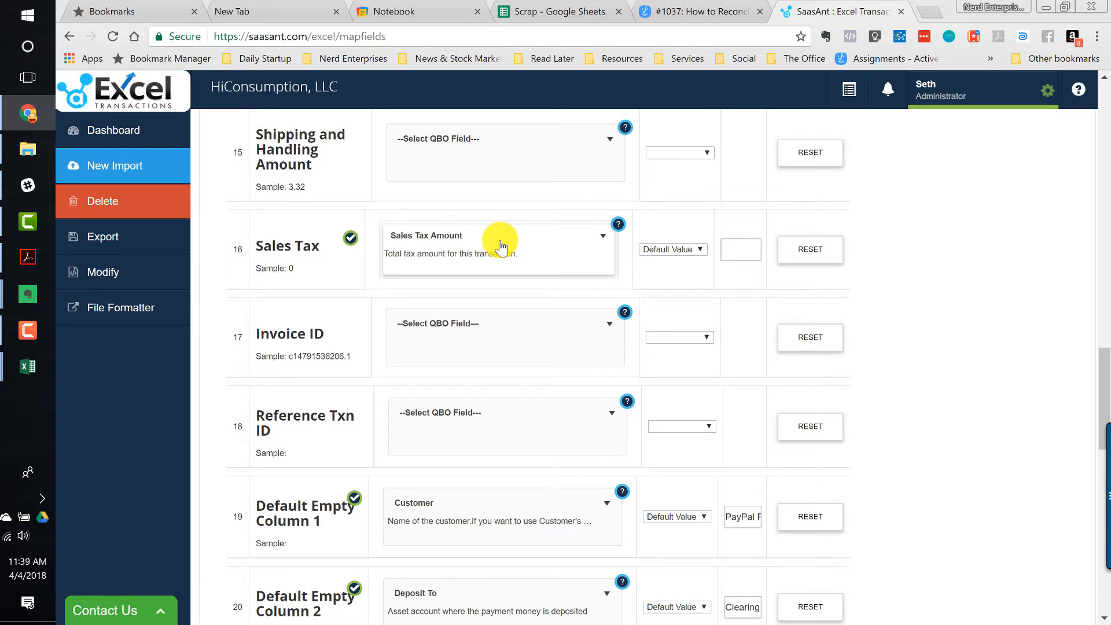
pyautogui.scroll(7, 502, 246)
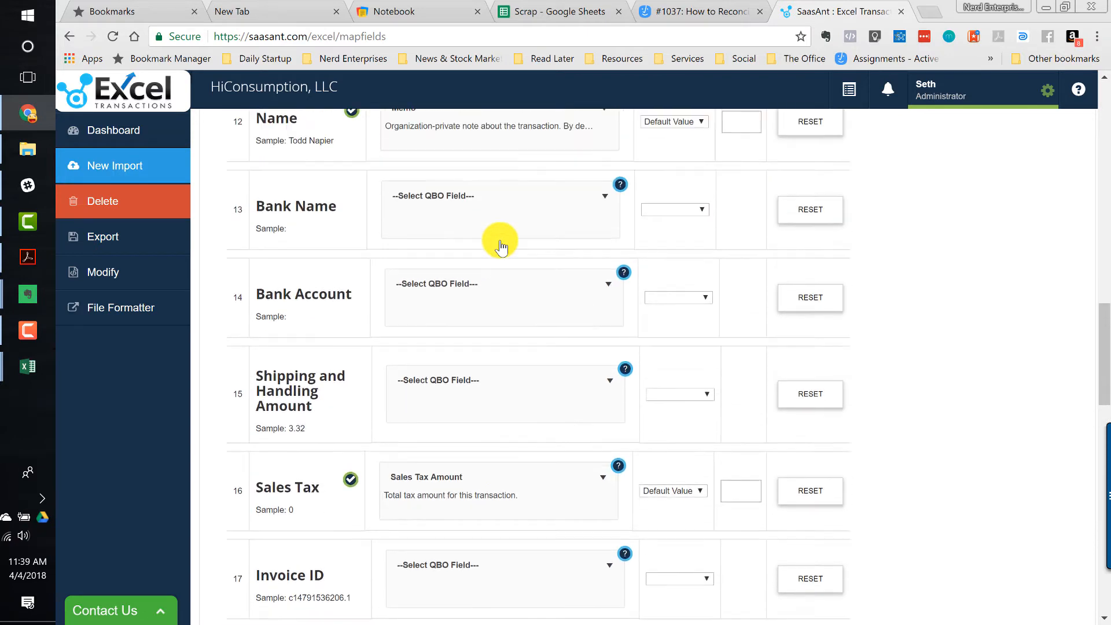
pyautogui.scroll(1, 500, 240)
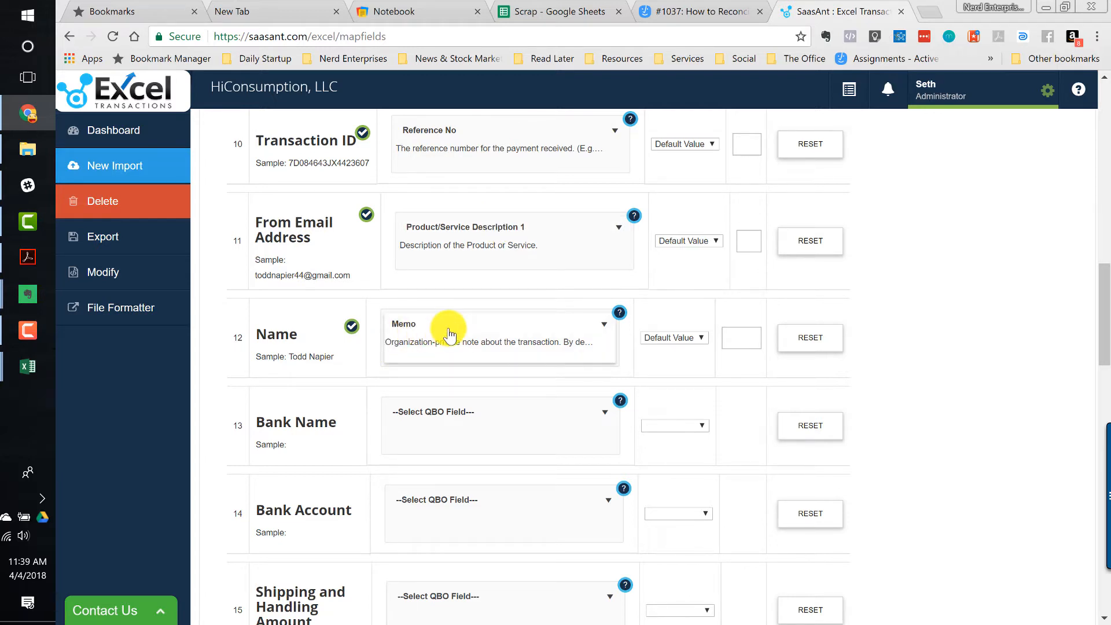
pyautogui.scroll(2, 449, 335)
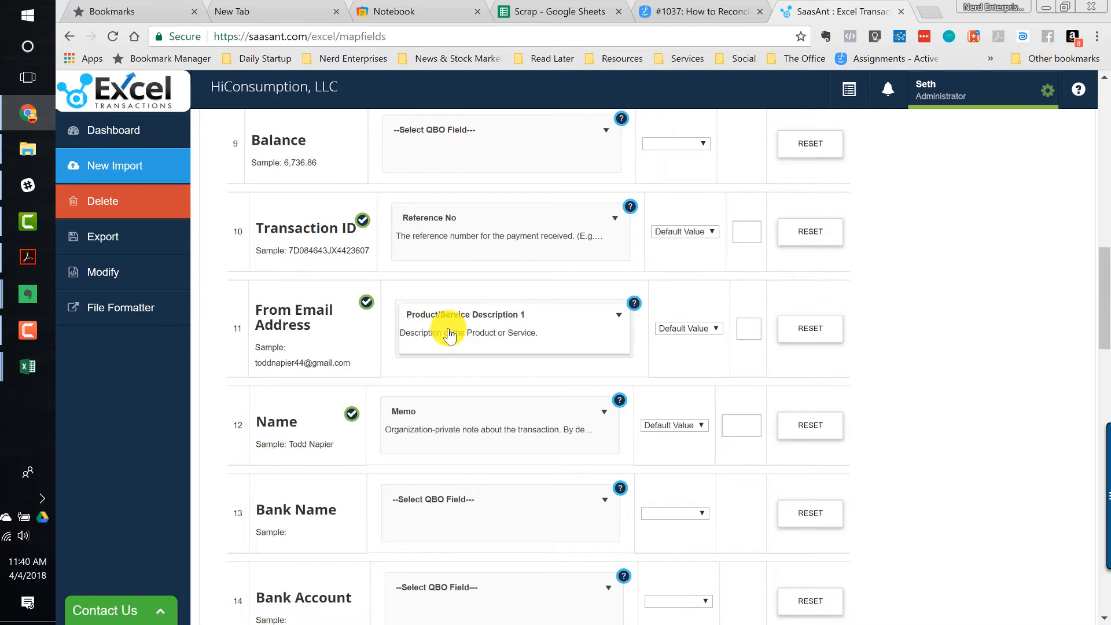
pyautogui.scroll(1, 519, 325)
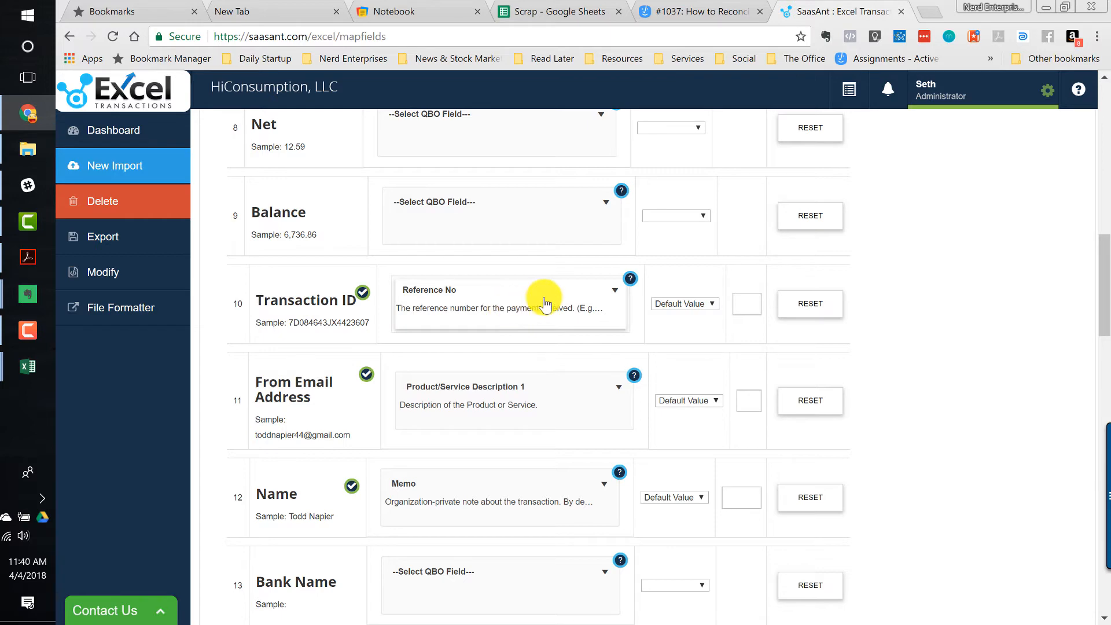
pyautogui.scroll(3, 544, 301)
pyautogui.scroll(1, 544, 301)
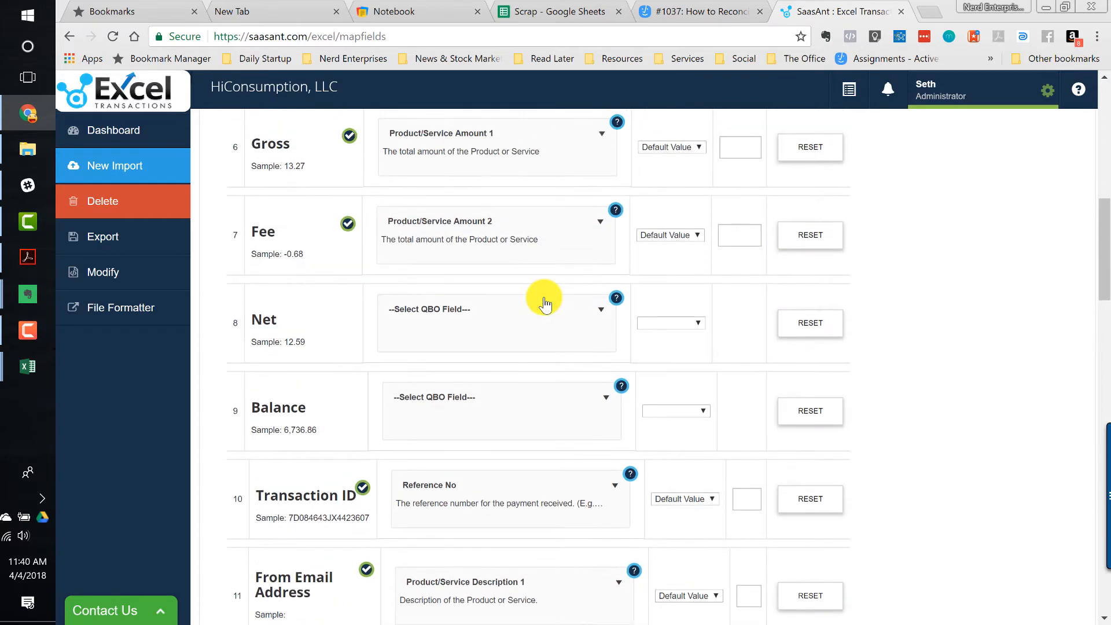
pyautogui.scroll(1, 544, 301)
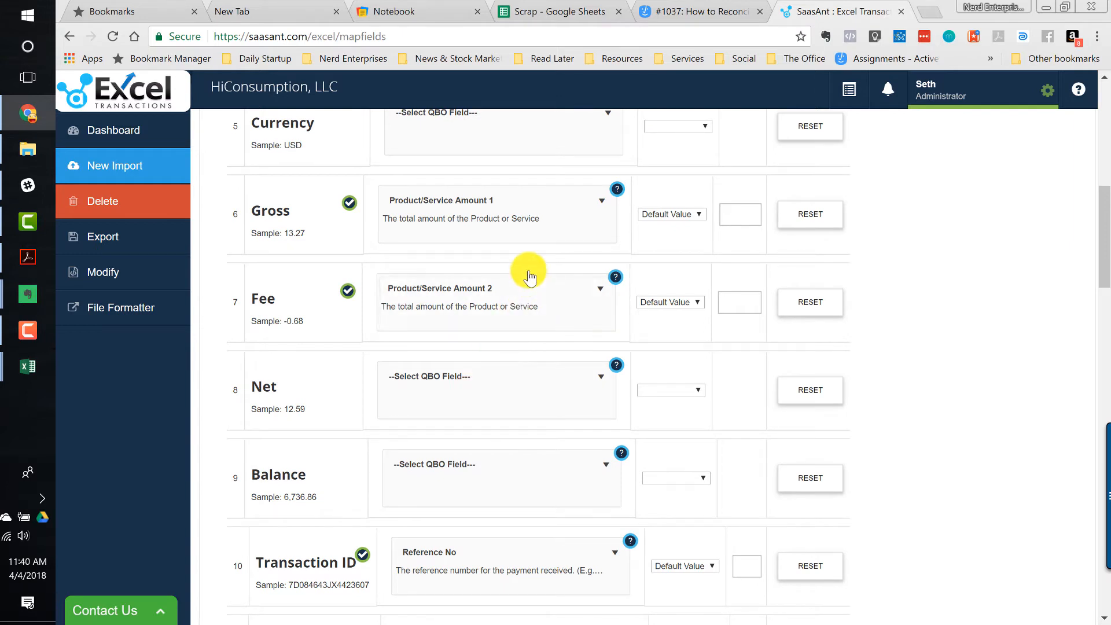
pyautogui.scroll(3, 530, 232)
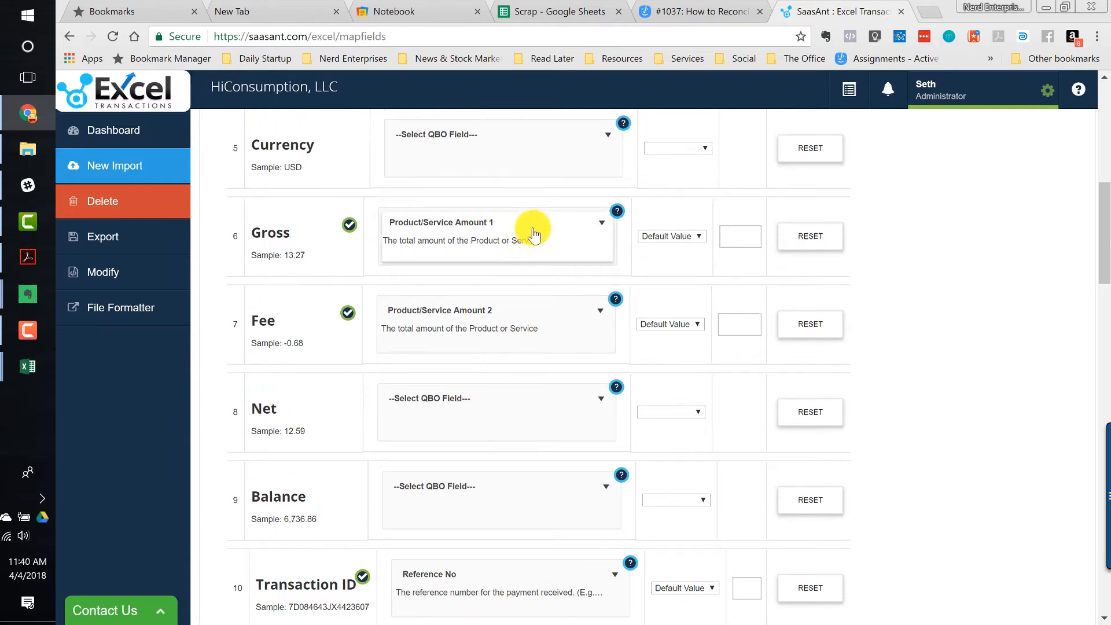
pyautogui.scroll(5, 533, 234)
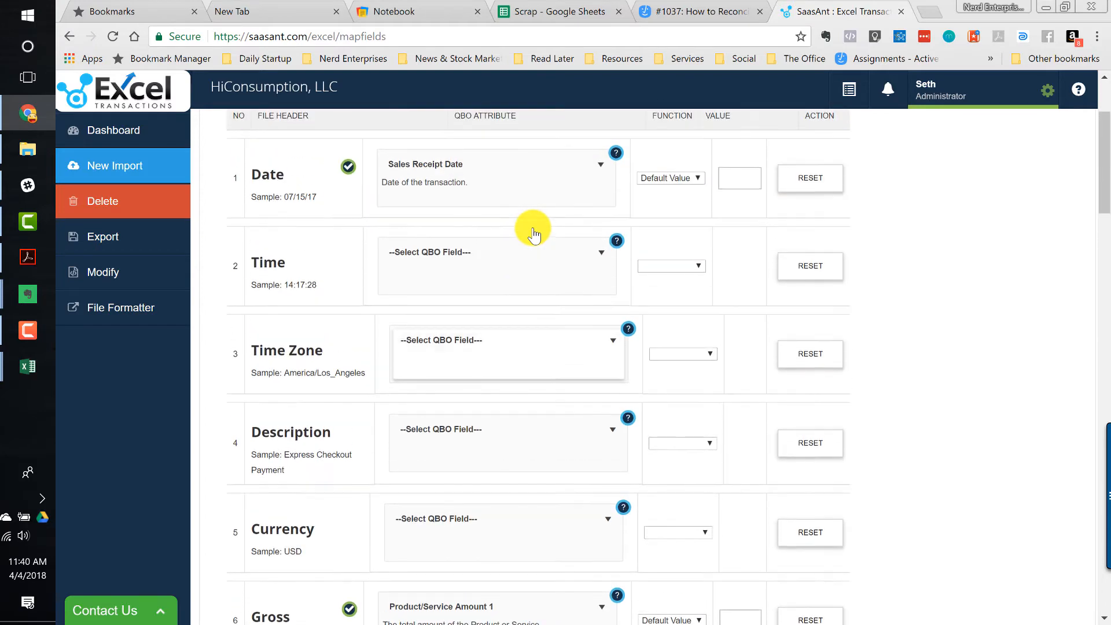
pyautogui.scroll(2, 532, 228)
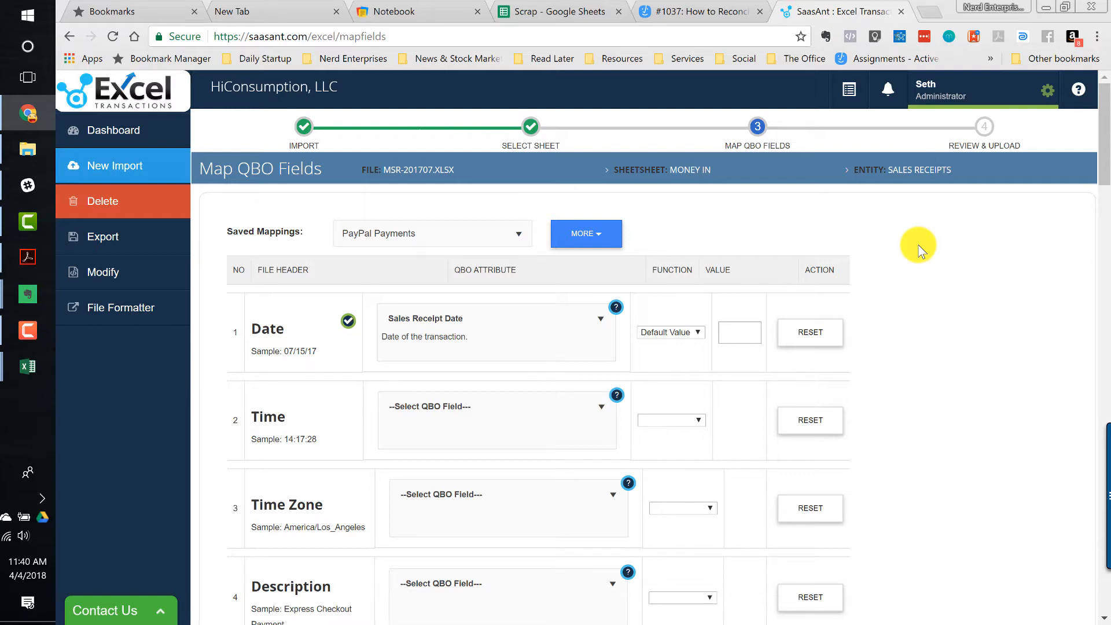
# - Accept the mapping and continue to the review and upload step
pyautogui.scroll(-20, 910, 293)
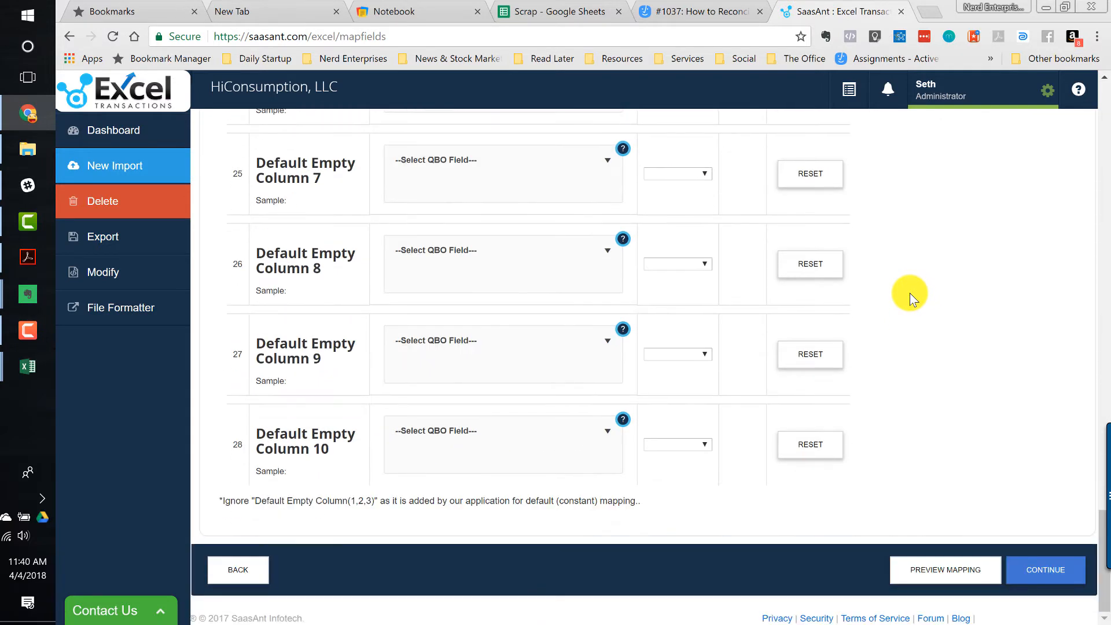
pyautogui.click(1043, 571)
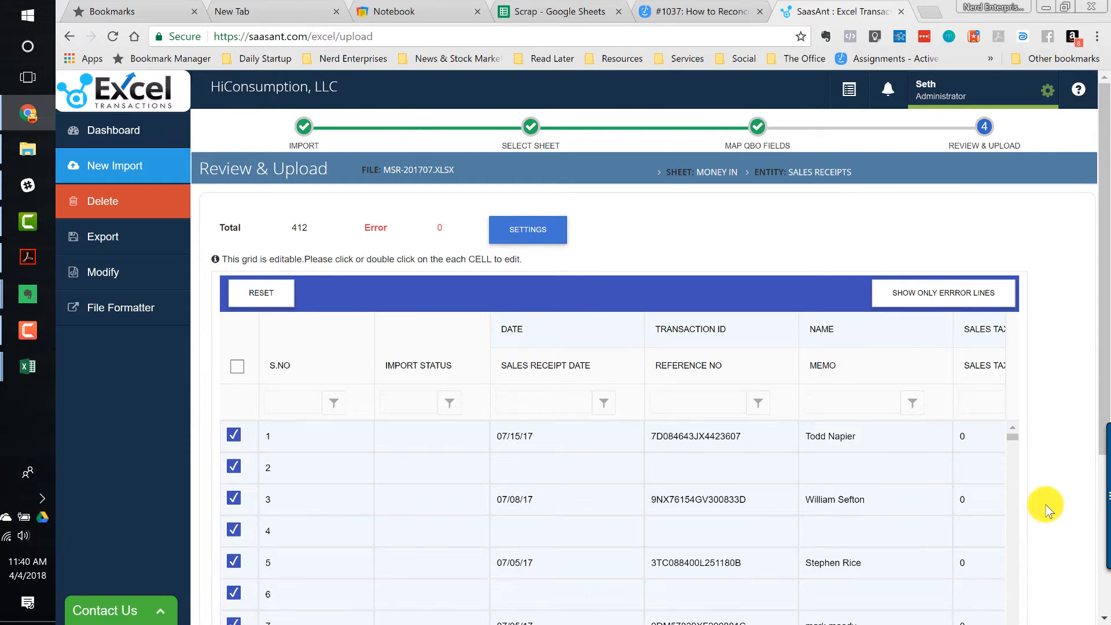
# - Check the sales receipt rows in the review grid and upload them to QuickBooks
pyautogui.scroll(-2, 984, 497)
pyautogui.hscroll(5, 796, 442)
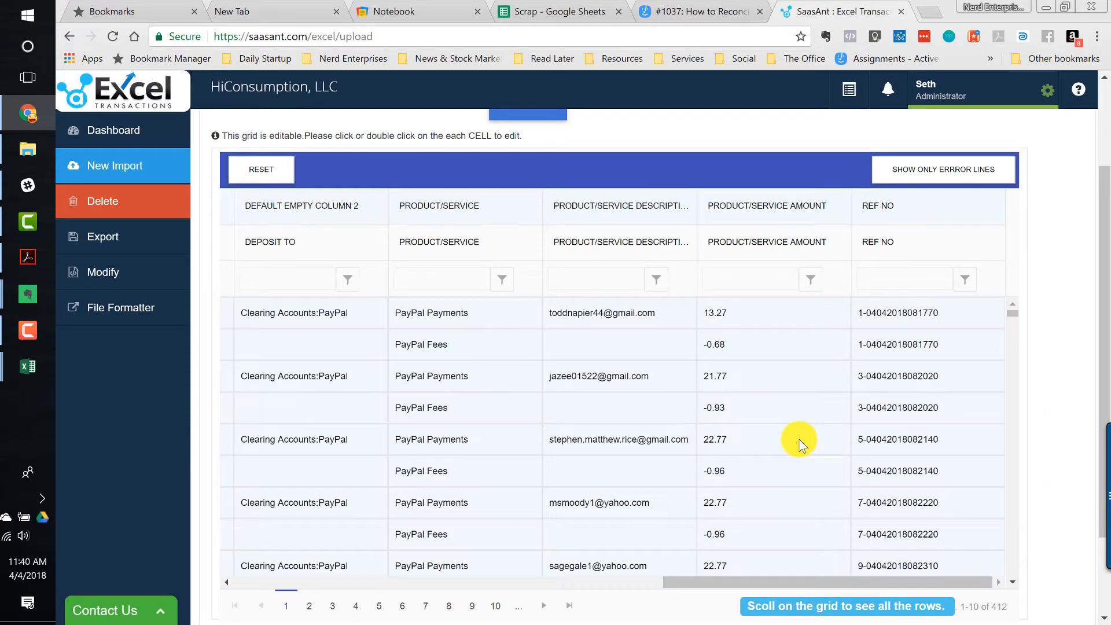
pyautogui.hscroll(-5, 796, 440)
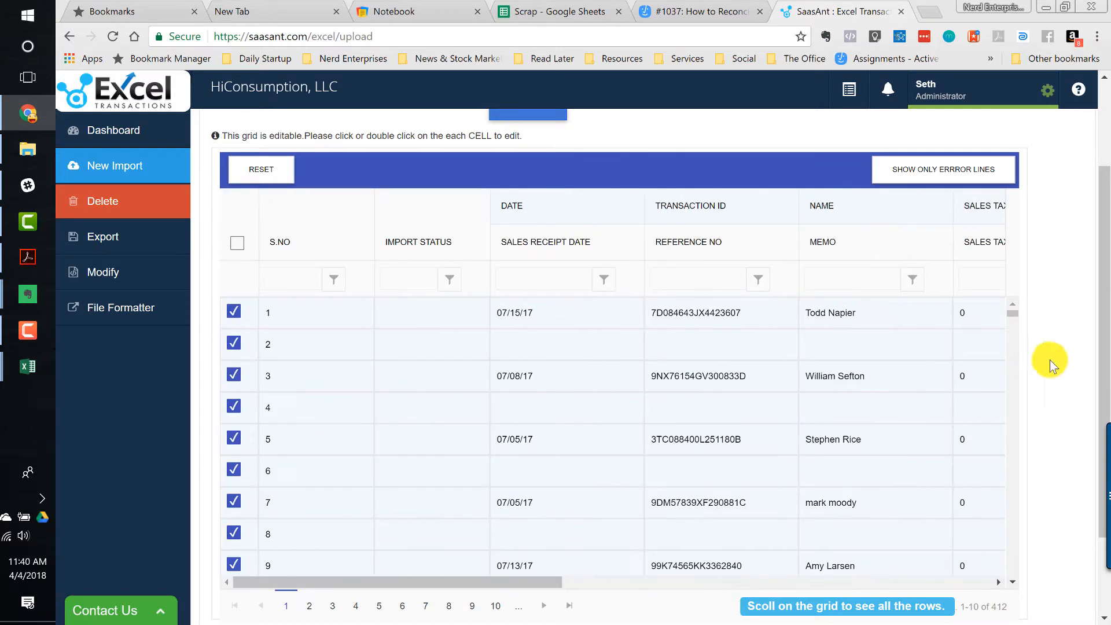
pyautogui.hscroll(5, 832, 405)
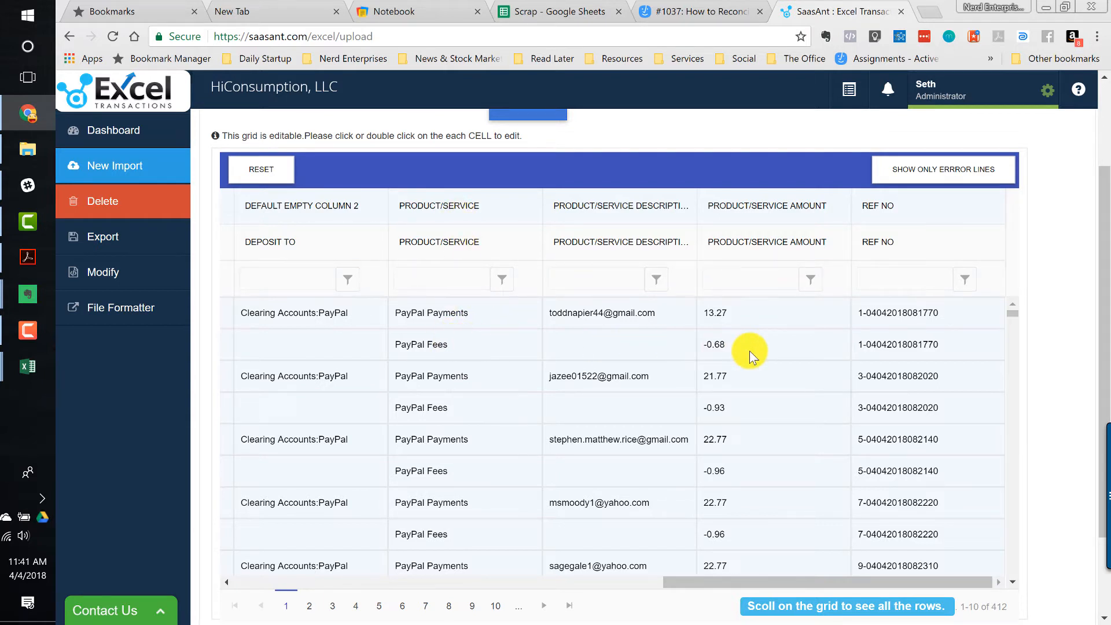
pyautogui.click(1037, 347)
pyautogui.scroll(-2, 1046, 345)
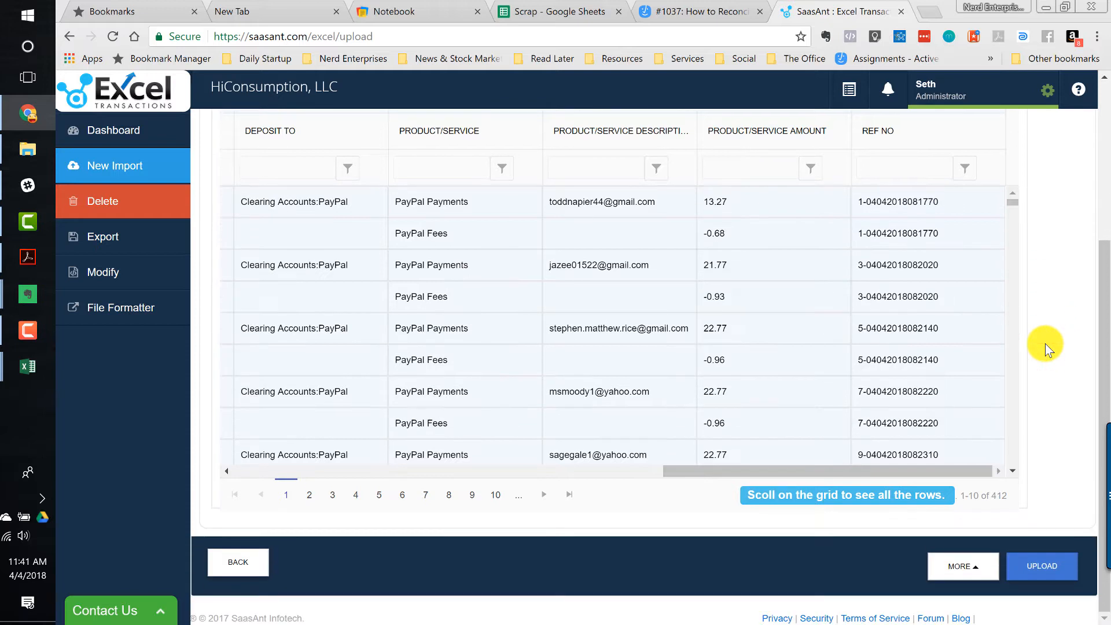
pyautogui.click(1036, 569)
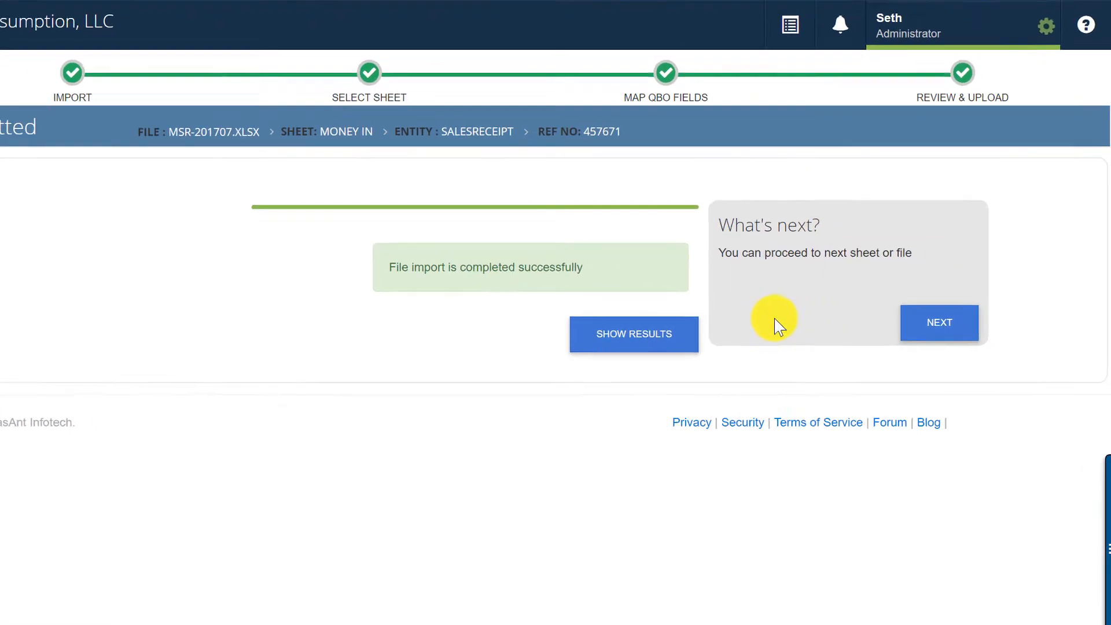
# - Move on to the Money Out sheet, importing it as checks with the PayPal Money Out saved mapping
pyautogui.click(923, 323)
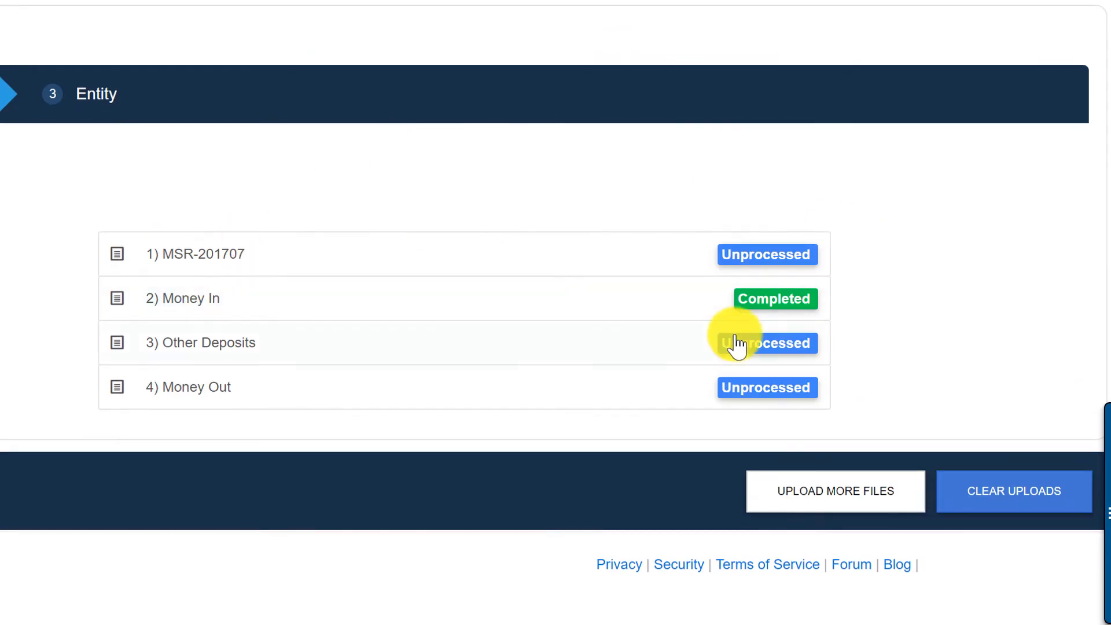
pyautogui.click(187, 388)
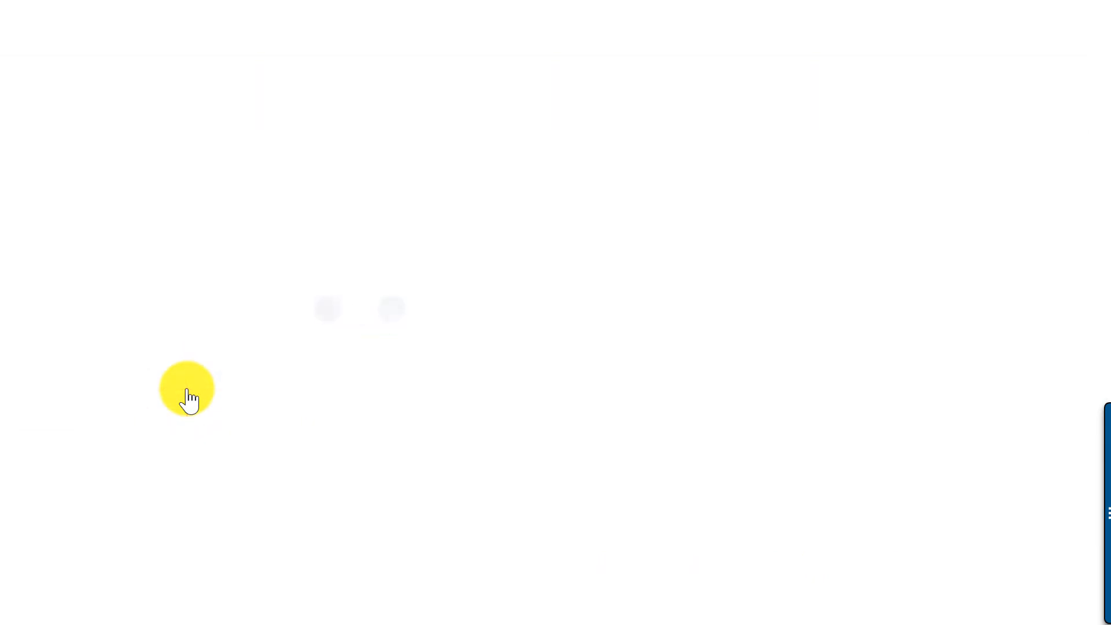
pyautogui.click(158, 347)
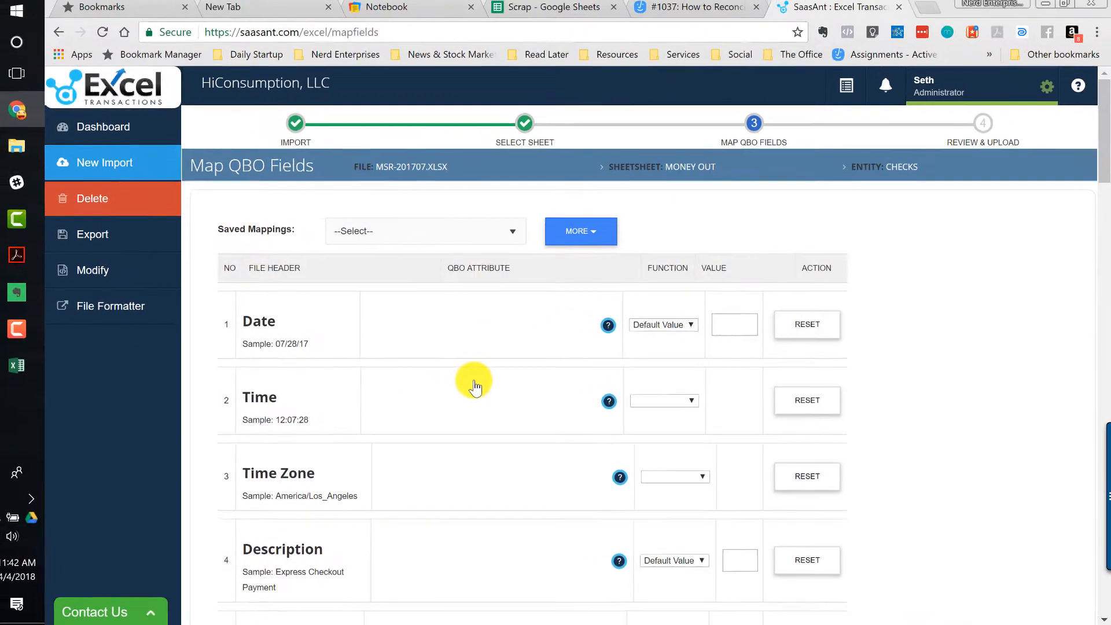
pyautogui.click(520, 235)
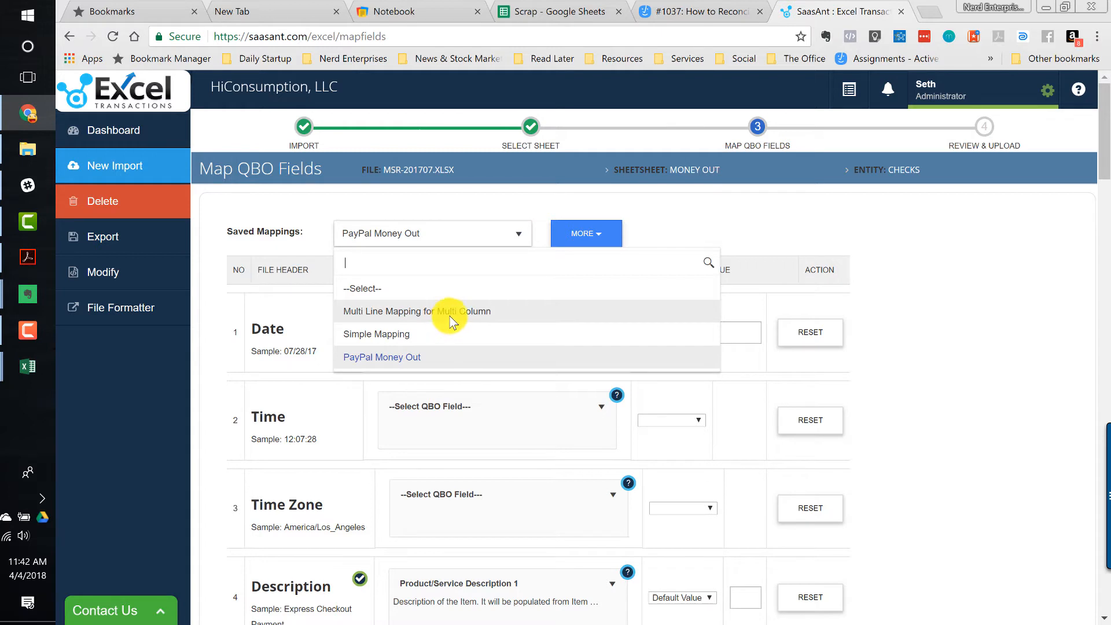
pyautogui.click(509, 228)
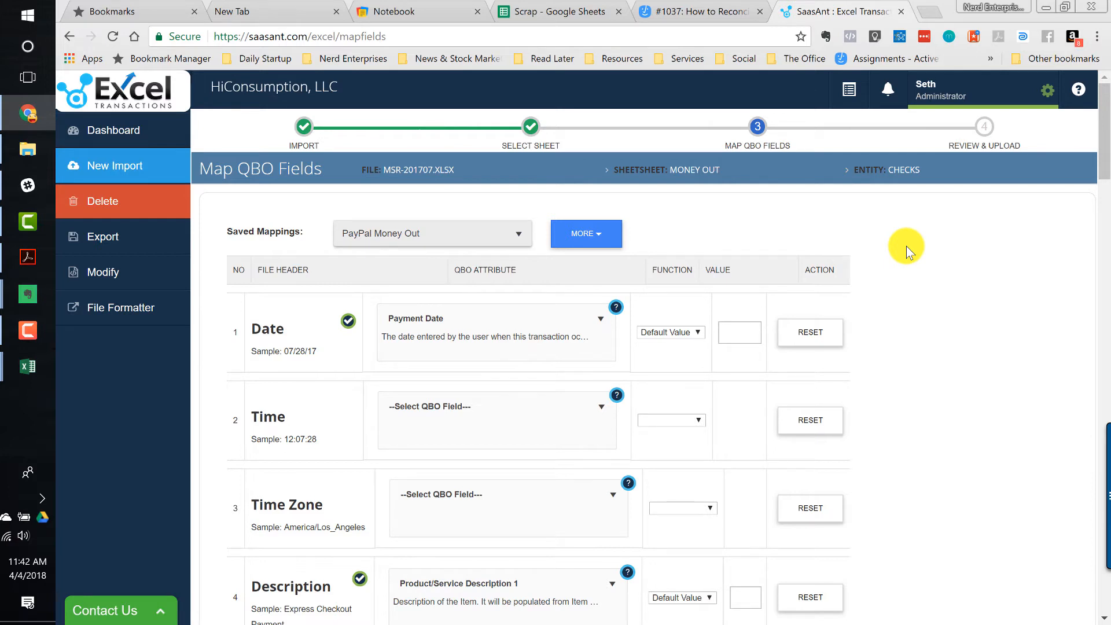
pyautogui.click(886, 311)
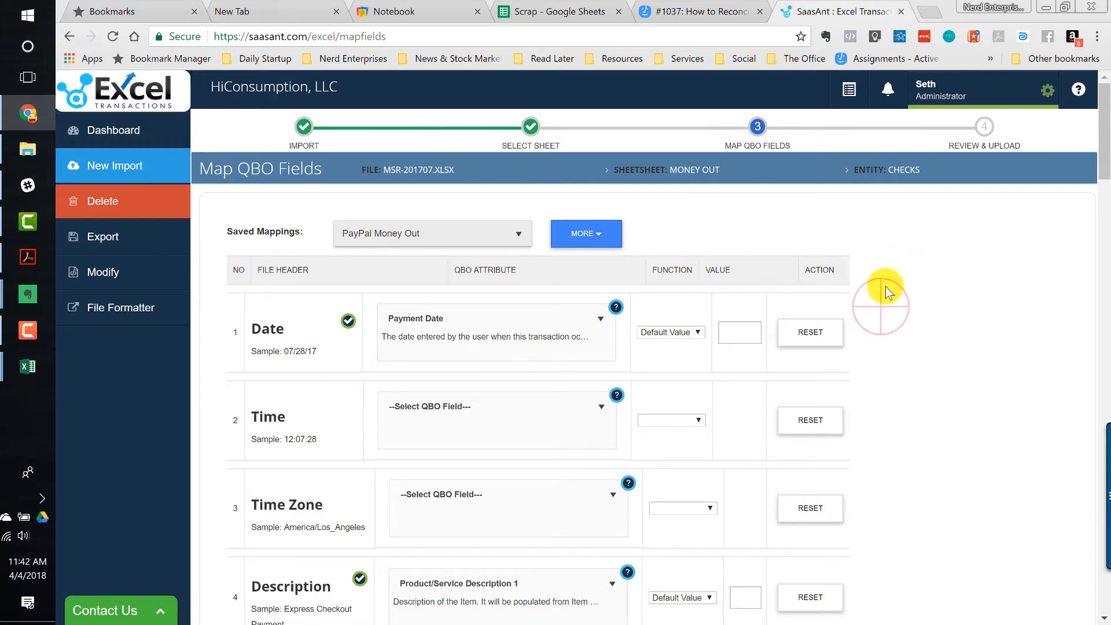
# - Scroll through the Money Out column mappings to review them
pyautogui.scroll(-4, 886, 311)
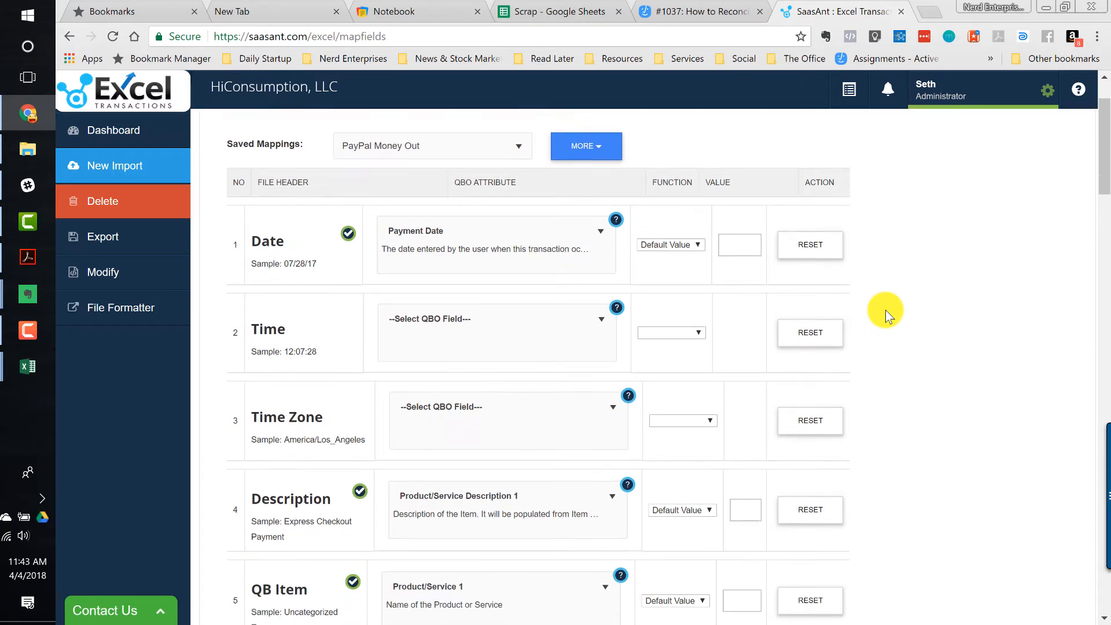
pyautogui.scroll(-2, 886, 311)
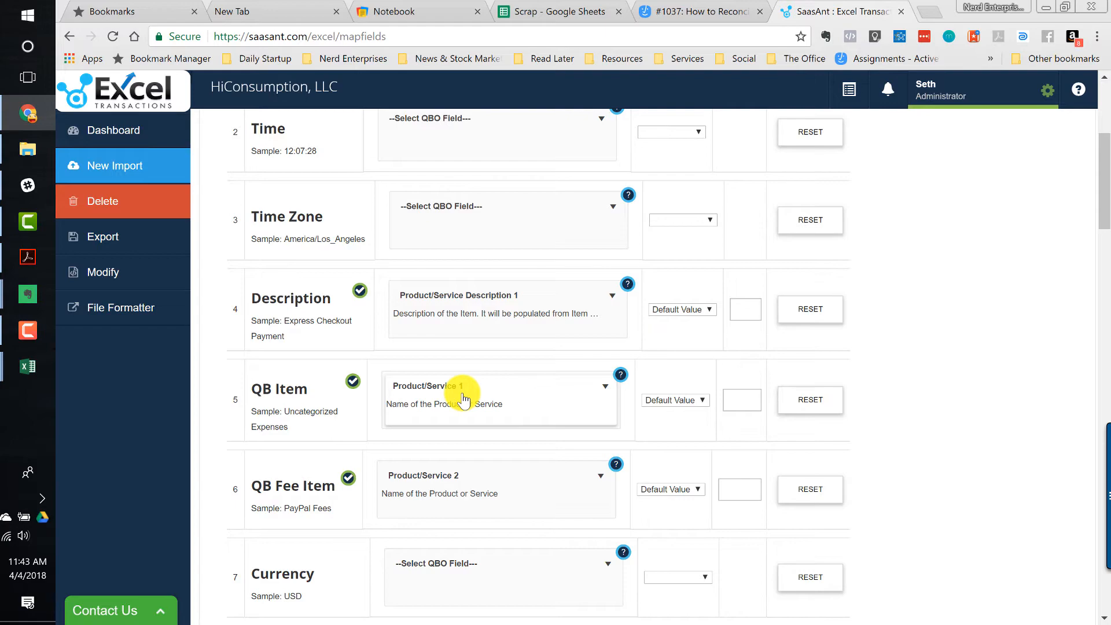
pyautogui.scroll(-20, 260, 427)
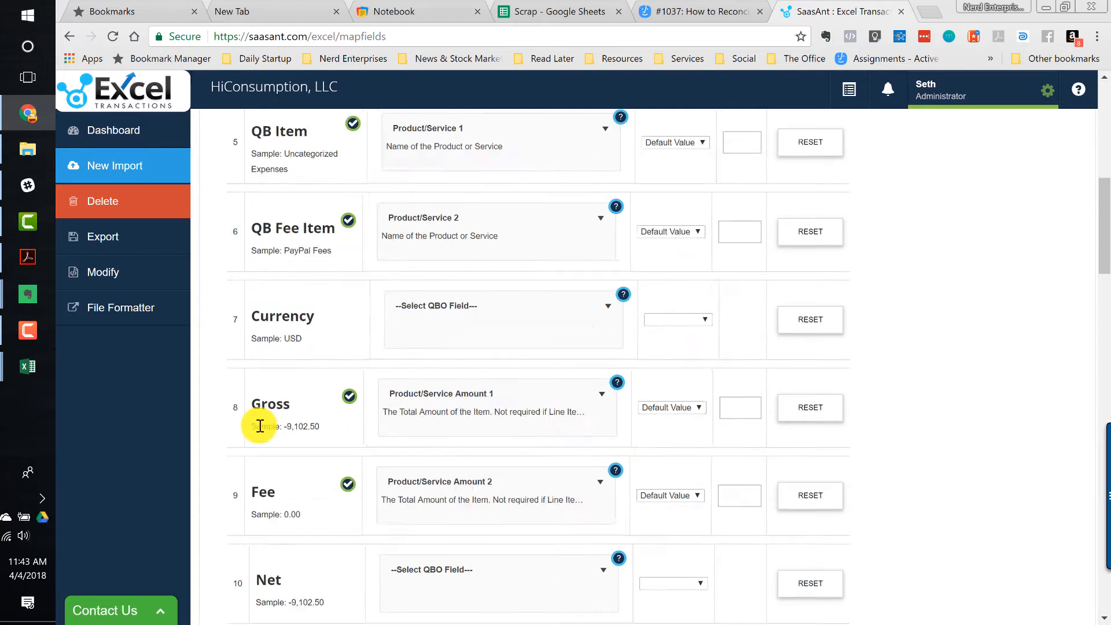
pyautogui.scroll(18, 260, 427)
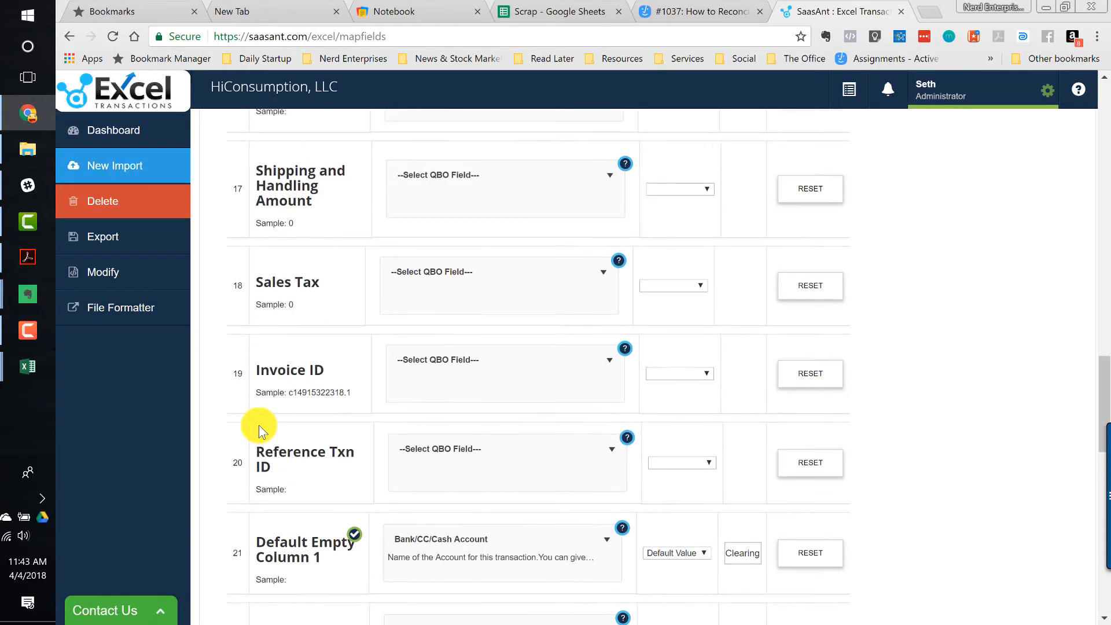
pyautogui.scroll(3, 260, 426)
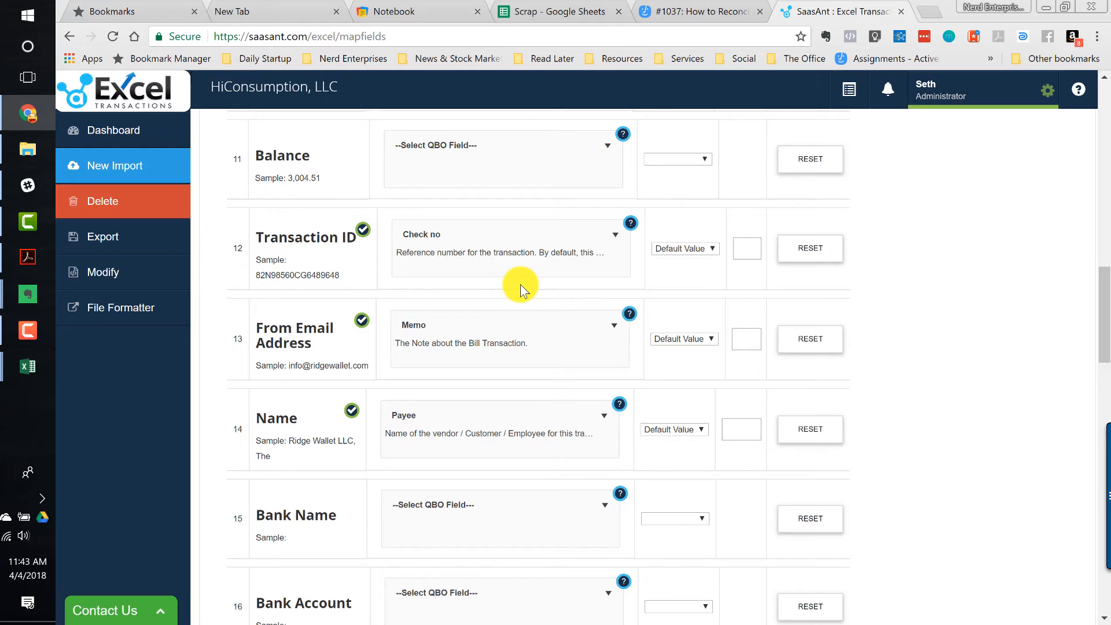
# - Set the default bank account value for Default Empty Column 1 to Clearing Accounts:PayPal by pasting it in
pyautogui.scroll(8, 533, 240)
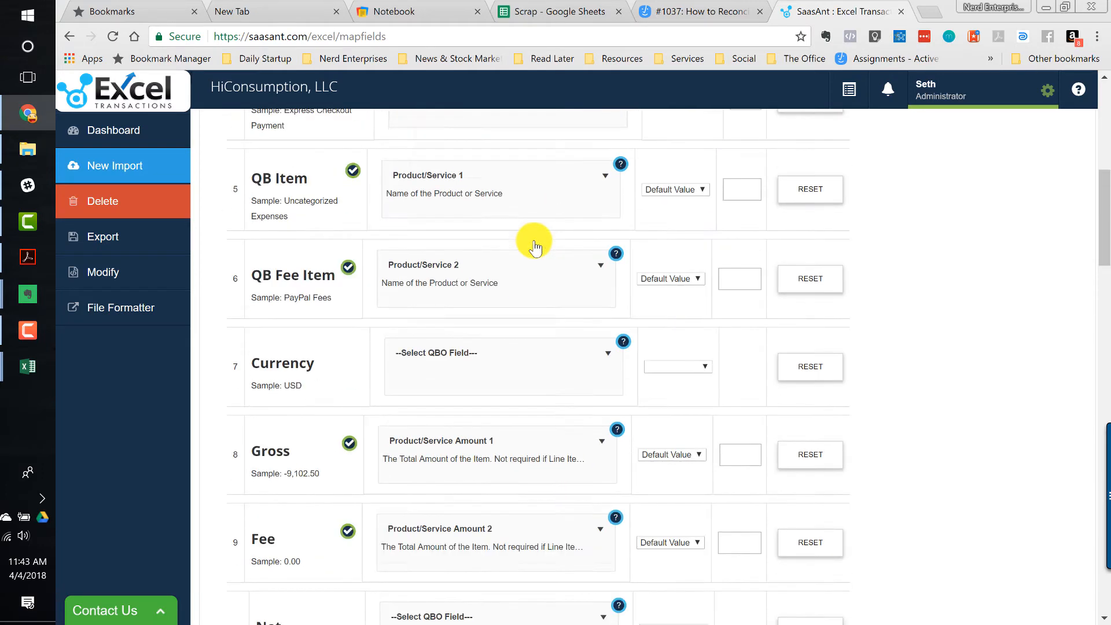
pyautogui.scroll(-1, 535, 248)
pyautogui.scroll(-1, 533, 241)
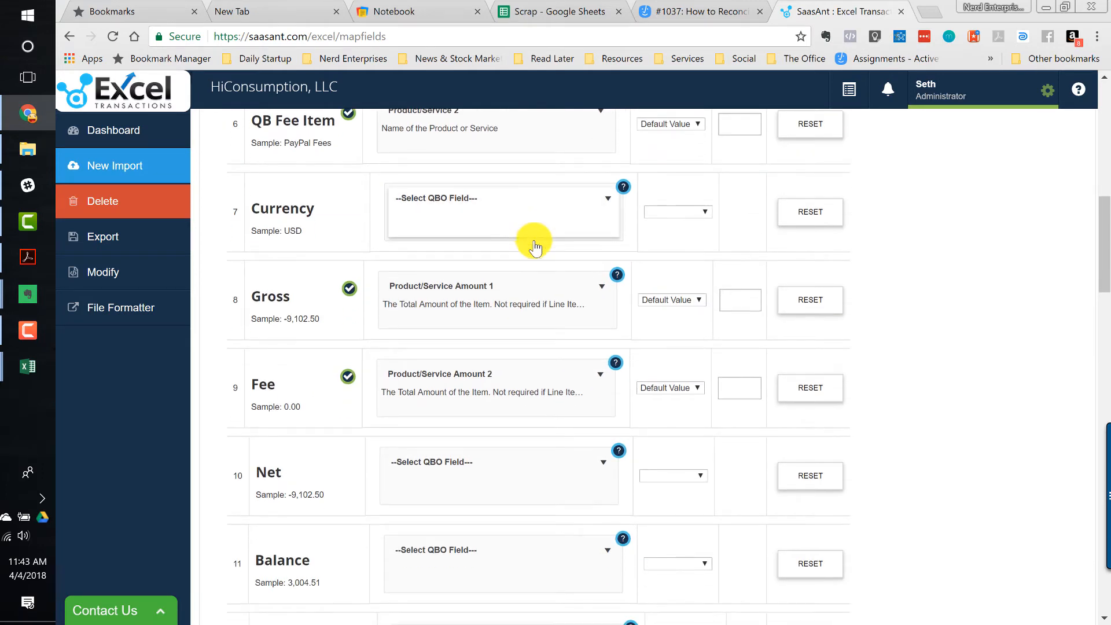
pyautogui.scroll(-2, 489, 318)
pyautogui.scroll(-3, 488, 319)
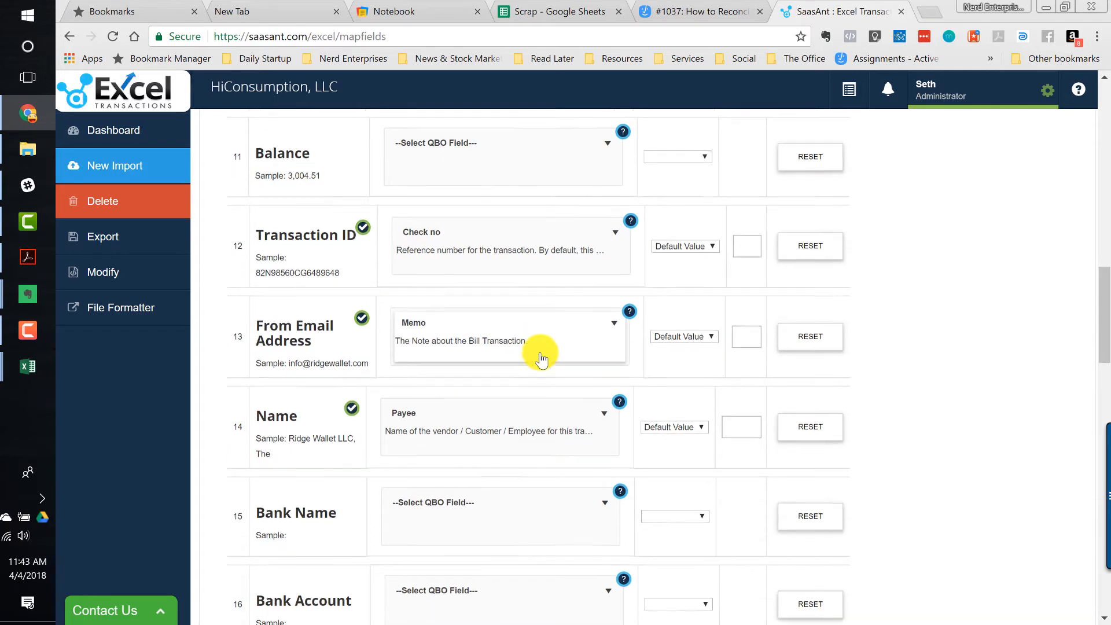
pyautogui.scroll(-1, 541, 359)
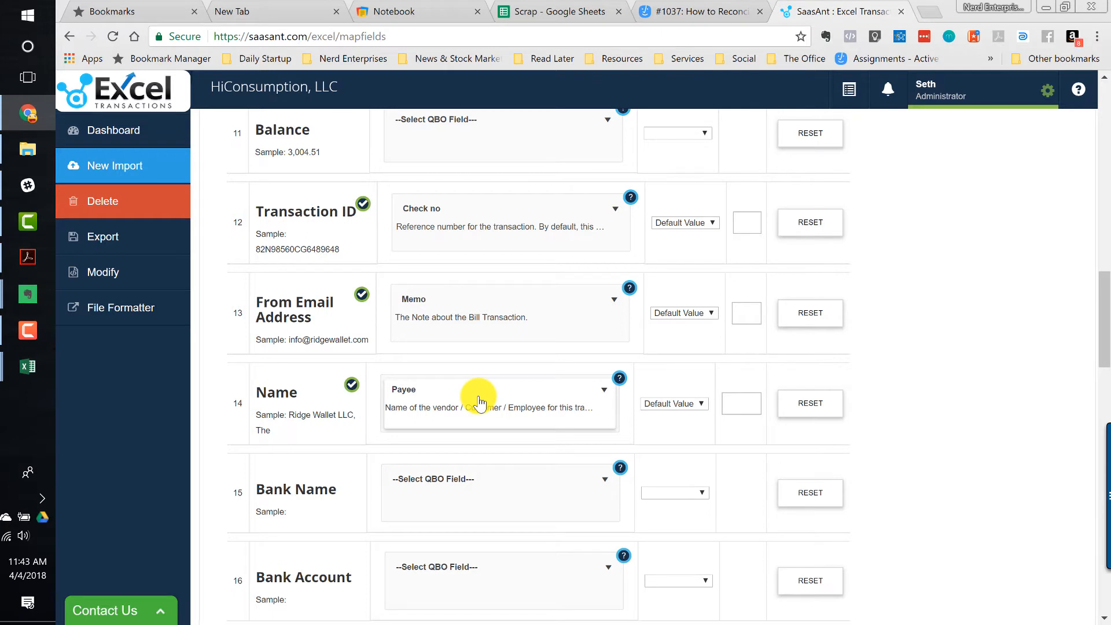
pyautogui.scroll(-3, 479, 401)
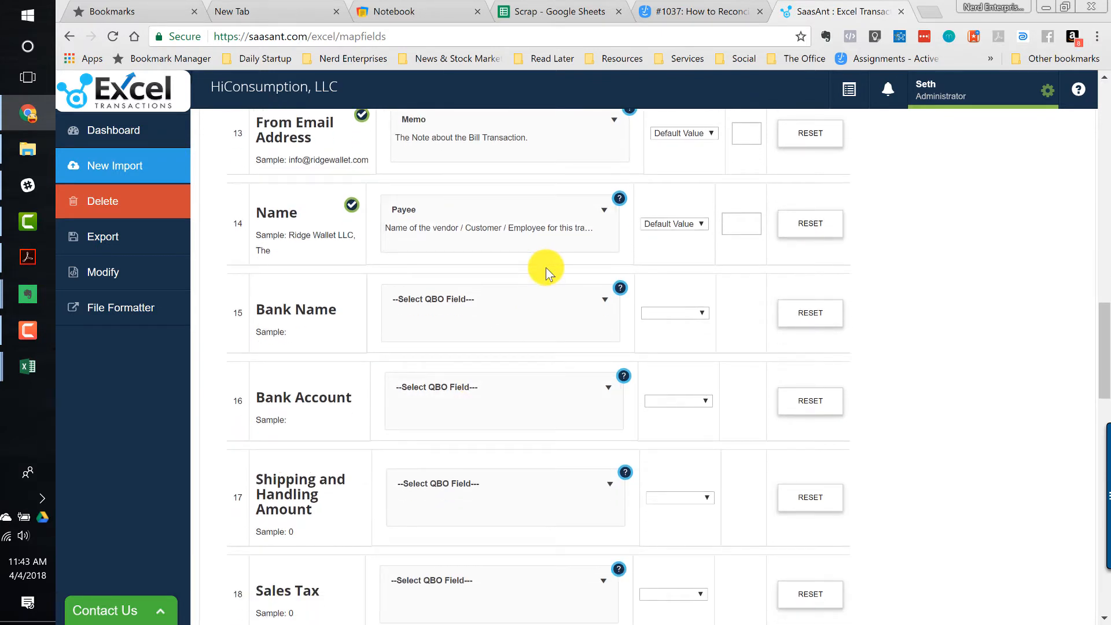
pyautogui.rightClick(512, 305)
pyautogui.click(919, 264)
pyautogui.scroll(-3, 503, 339)
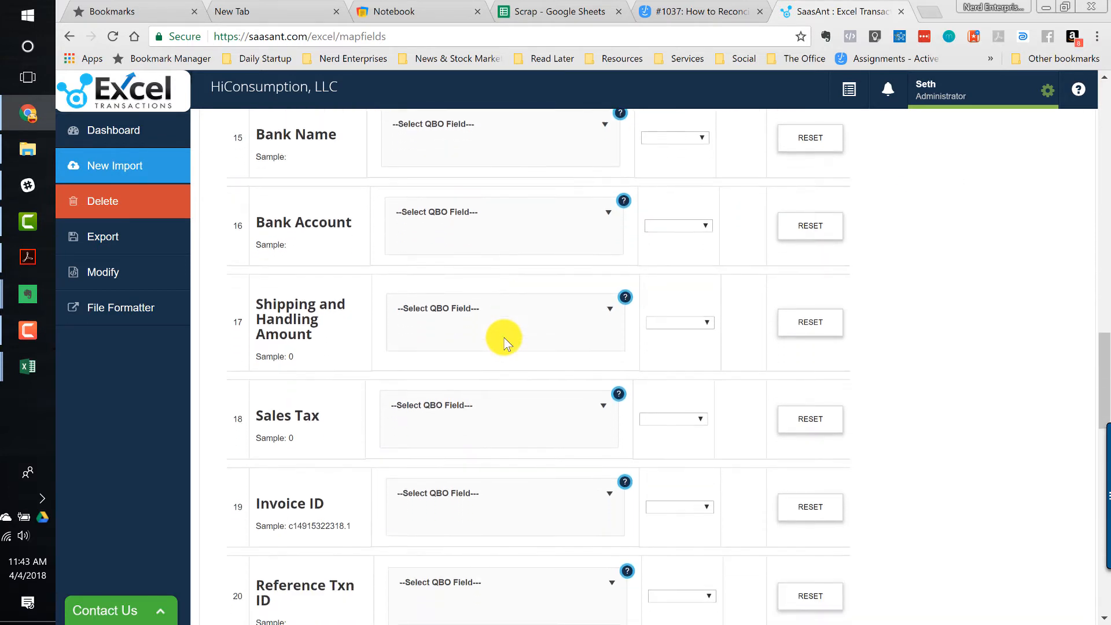
pyautogui.scroll(-7, 504, 341)
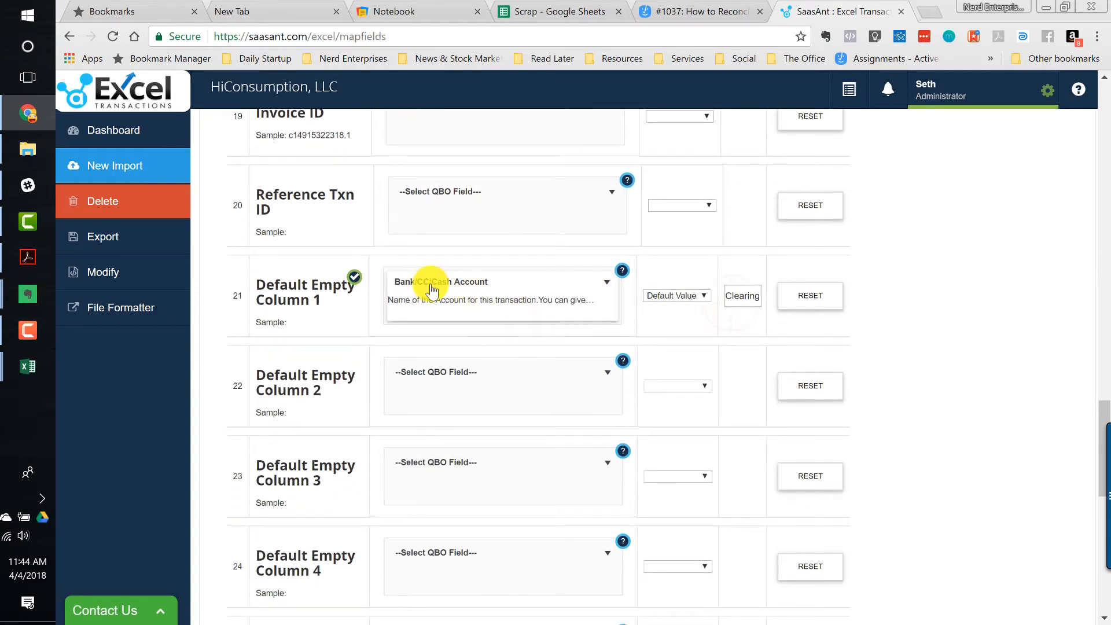
pyautogui.click(731, 295)
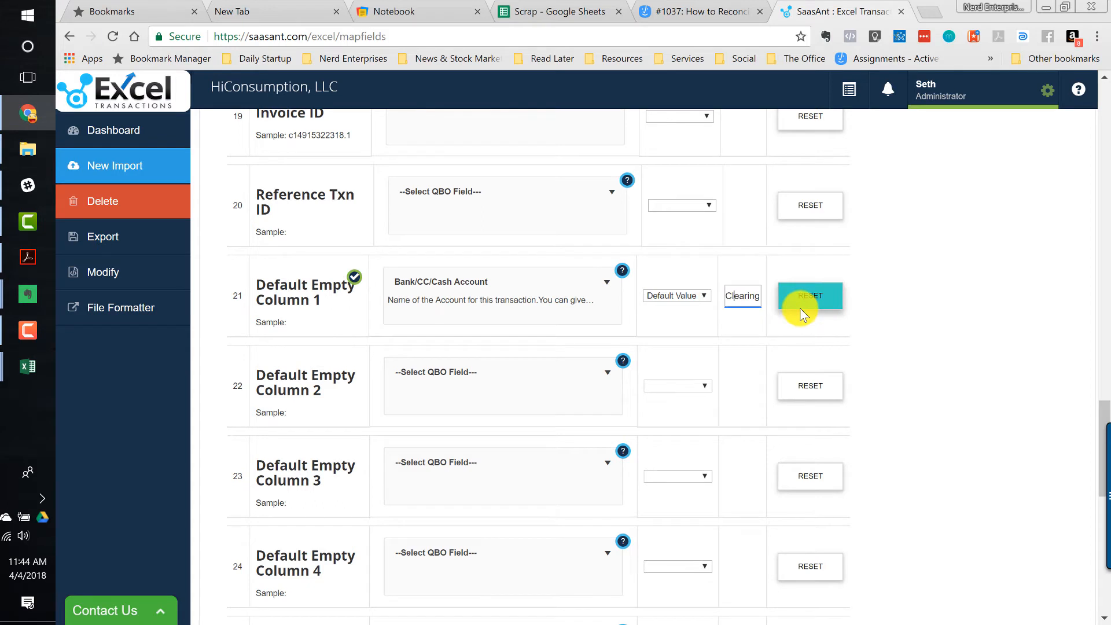
pyautogui.hotkey('ctrl', 'v')
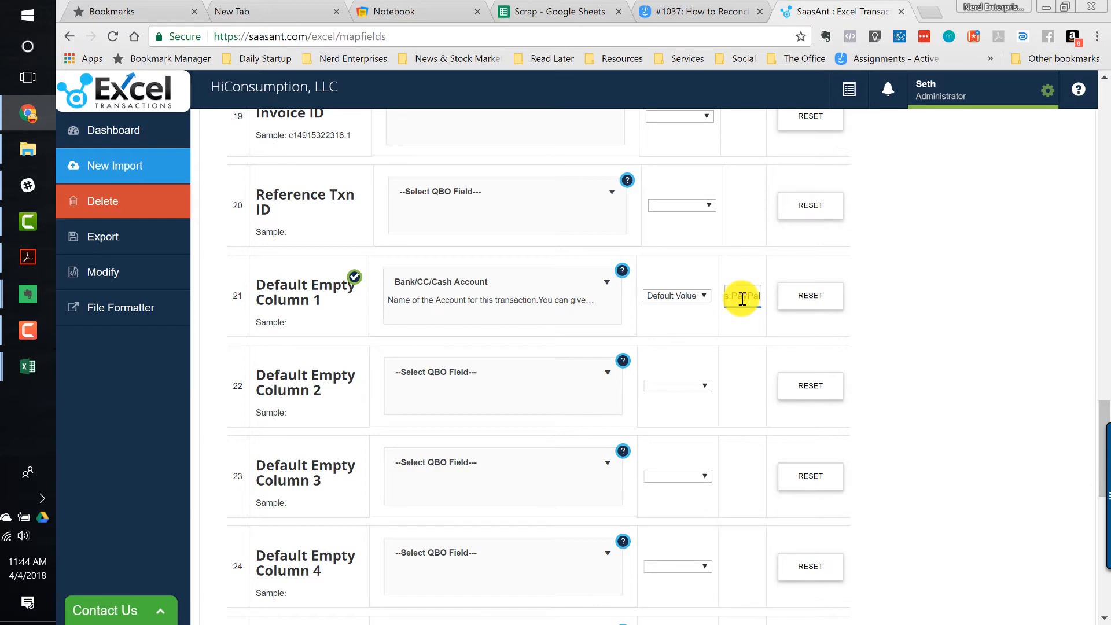
# - Continue from the Money Out mapping to the review and upload step
pyautogui.scroll(-5, 533, 359)
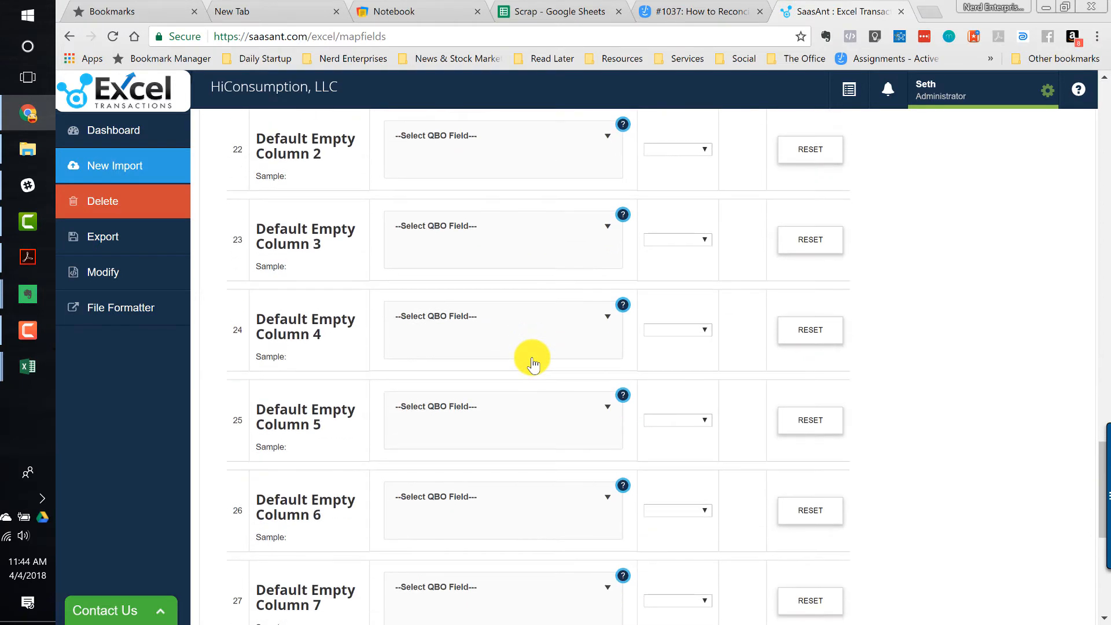
pyautogui.scroll(-7, 533, 364)
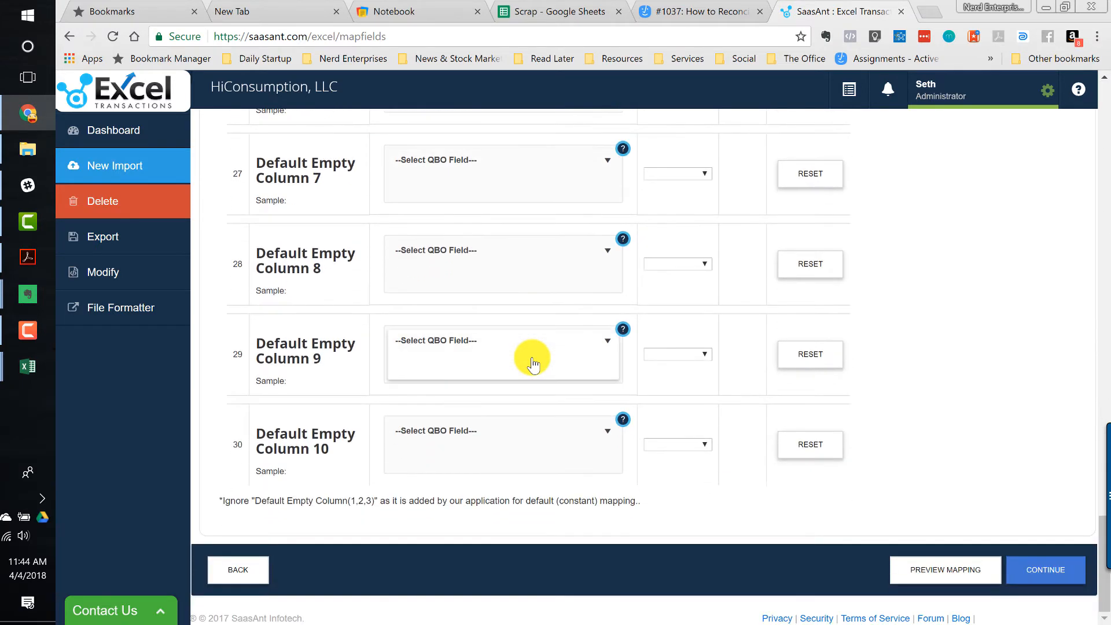
pyautogui.scroll(20, 533, 359)
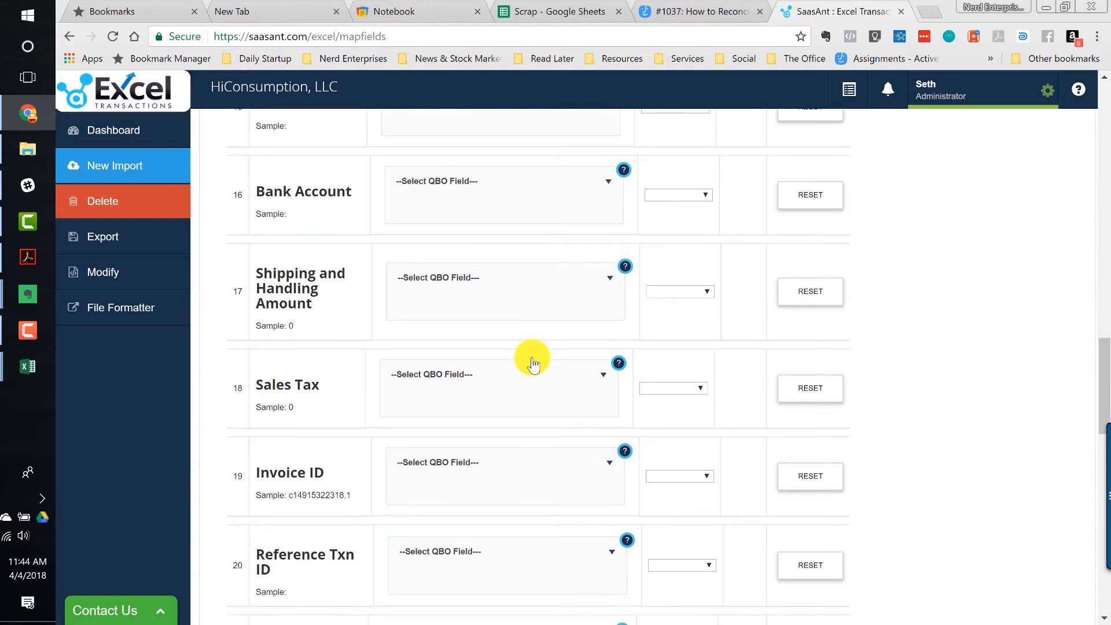
pyautogui.scroll(20, 532, 356)
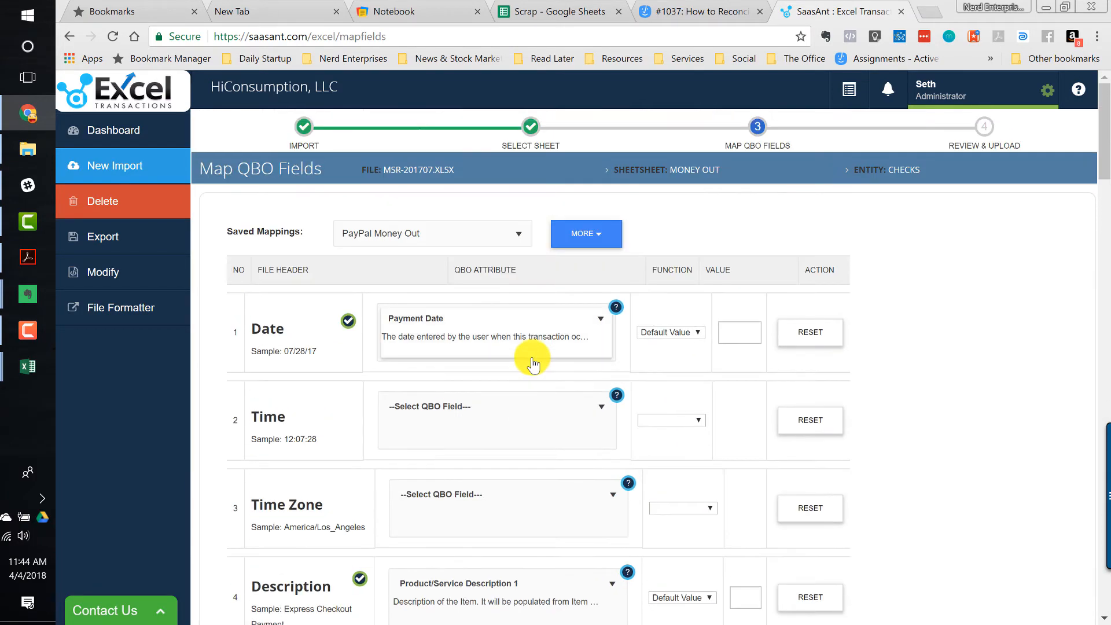
pyautogui.scroll(-20, 948, 364)
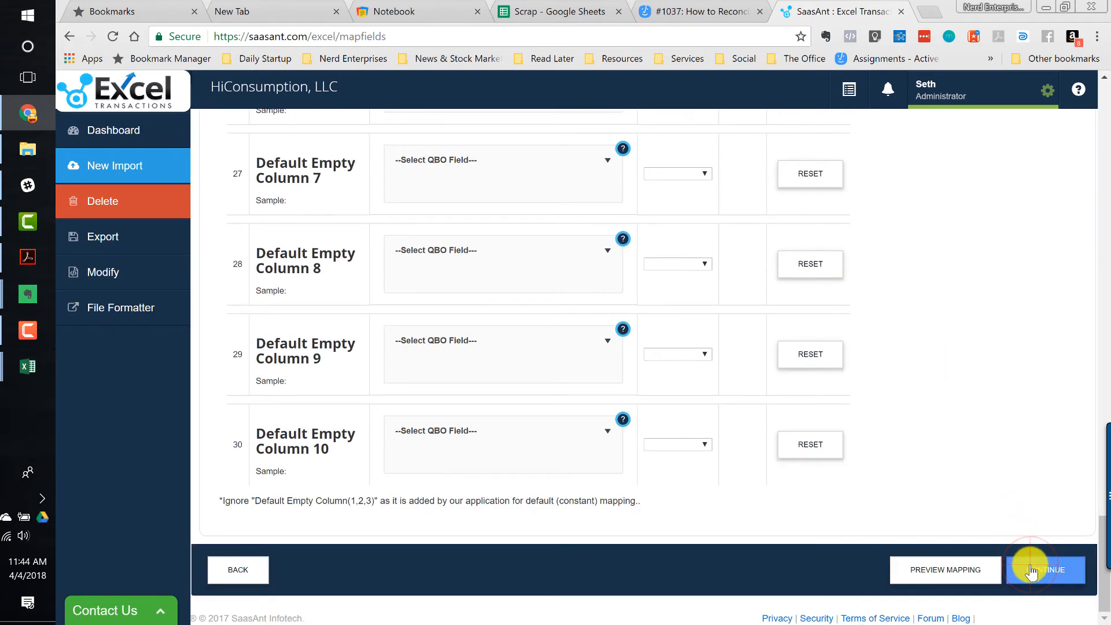
pyautogui.click(1032, 572)
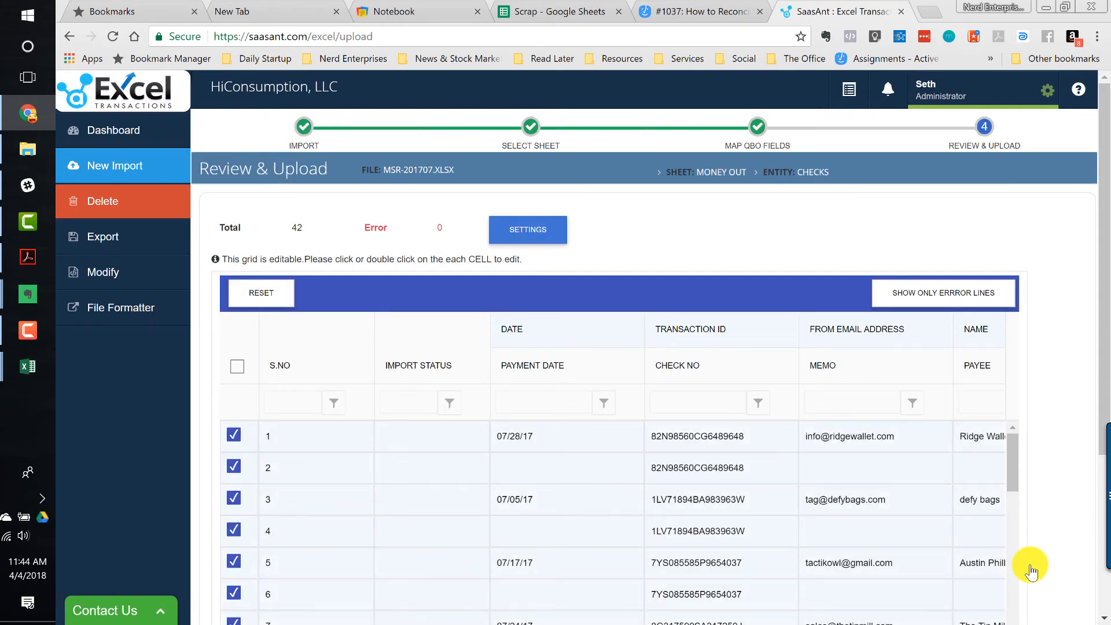
# - Inspect the check grid's account and amount columns and compare them with the MSR-201707 workbook in Excel
pyautogui.click(861, 468)
pyautogui.hscroll(10, 861, 474)
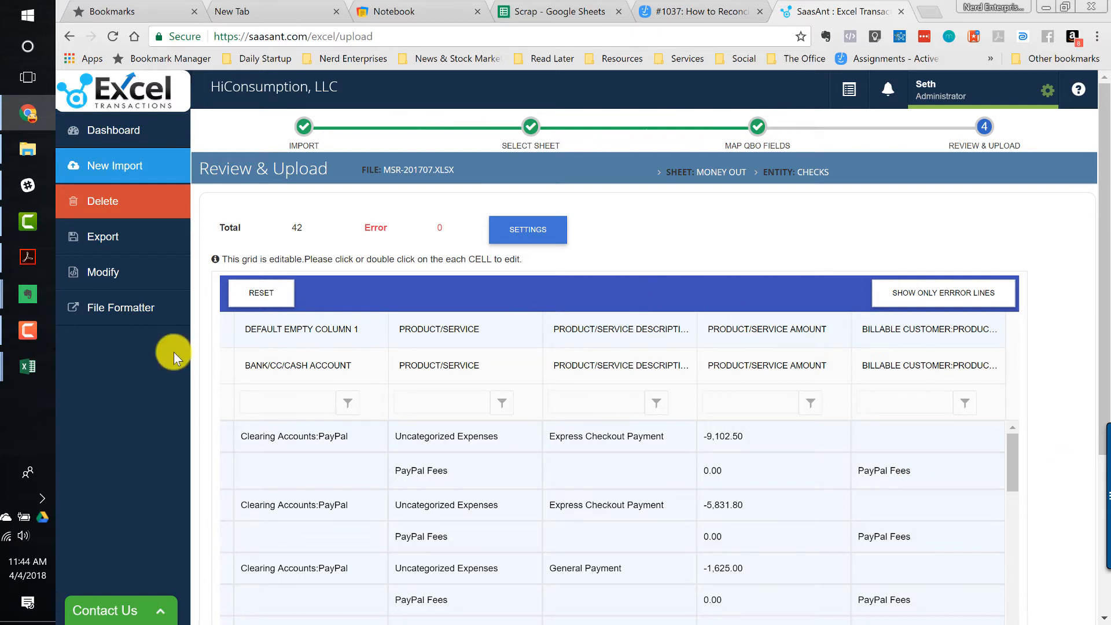
pyautogui.moveTo(12, 374)
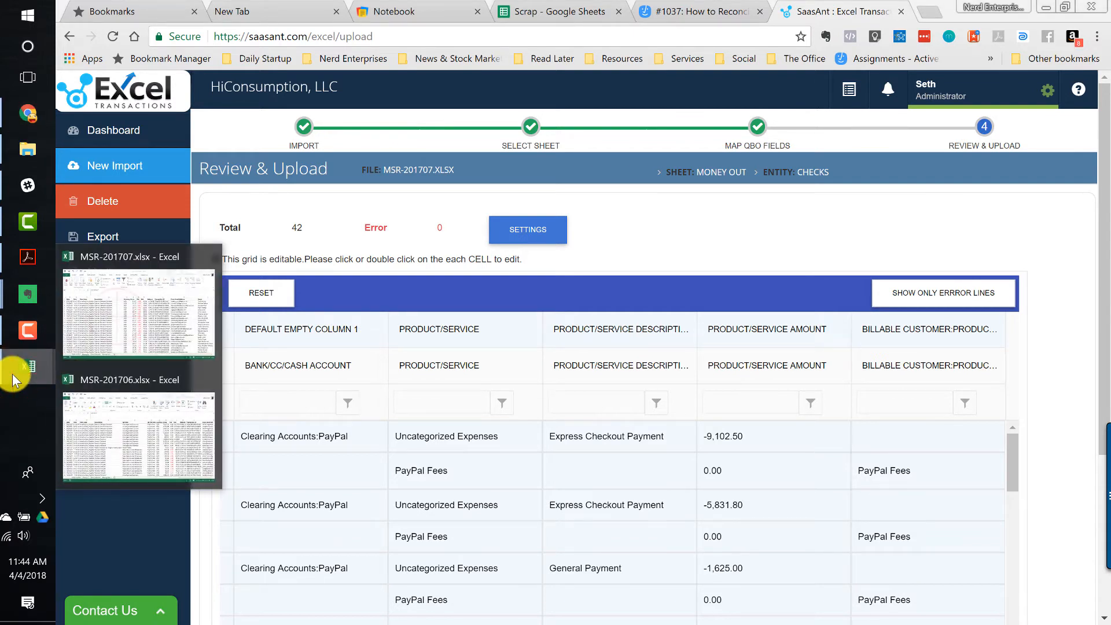
pyautogui.click(116, 306)
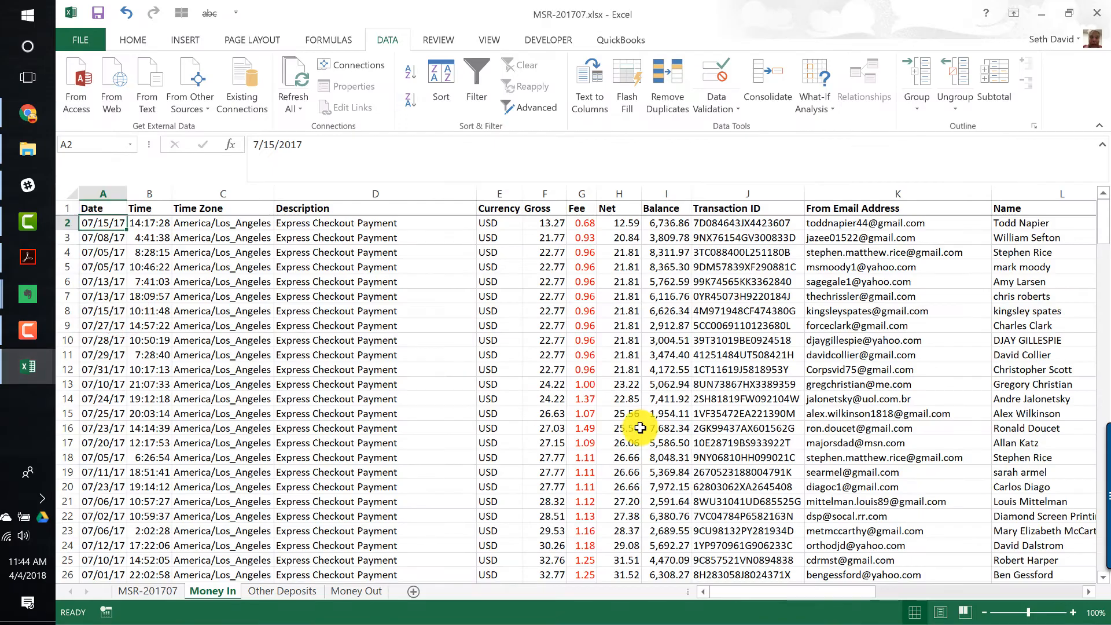
pyautogui.click(547, 428)
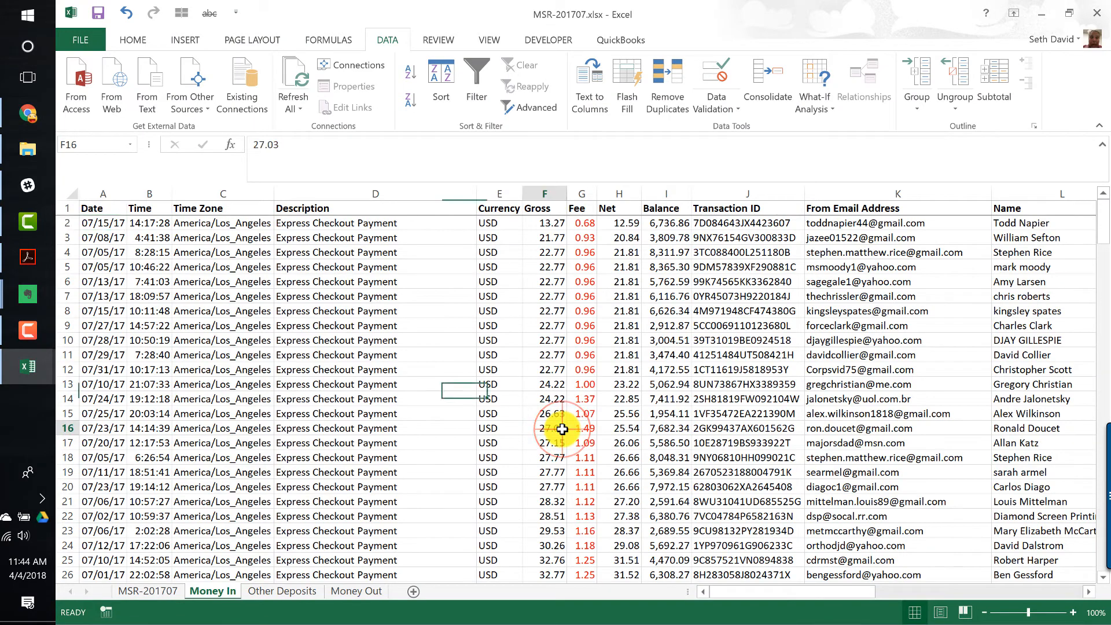
pyautogui.click(1043, 12)
# - Upload the Money Out checks to QuickBooks
pyautogui.click(762, 436)
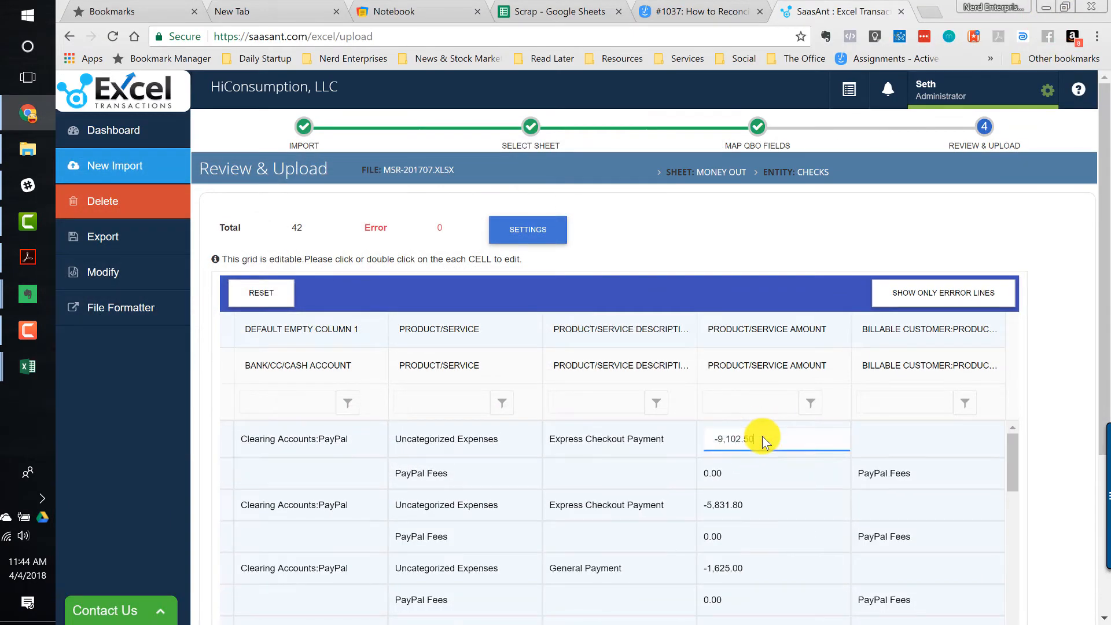
pyautogui.click(1071, 443)
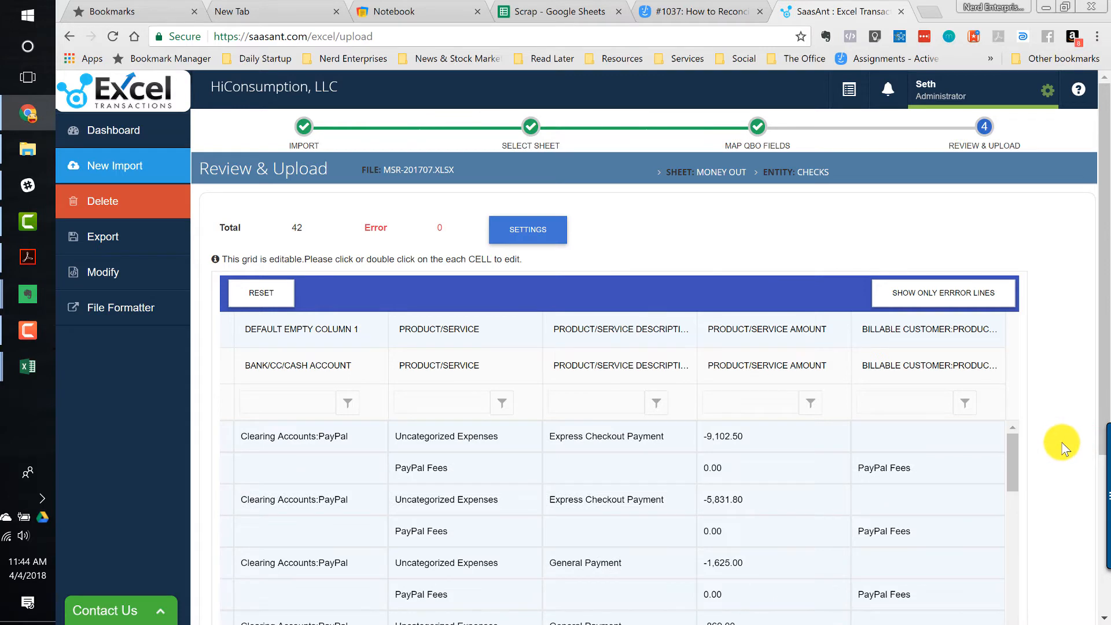
pyautogui.scroll(-4, 1063, 448)
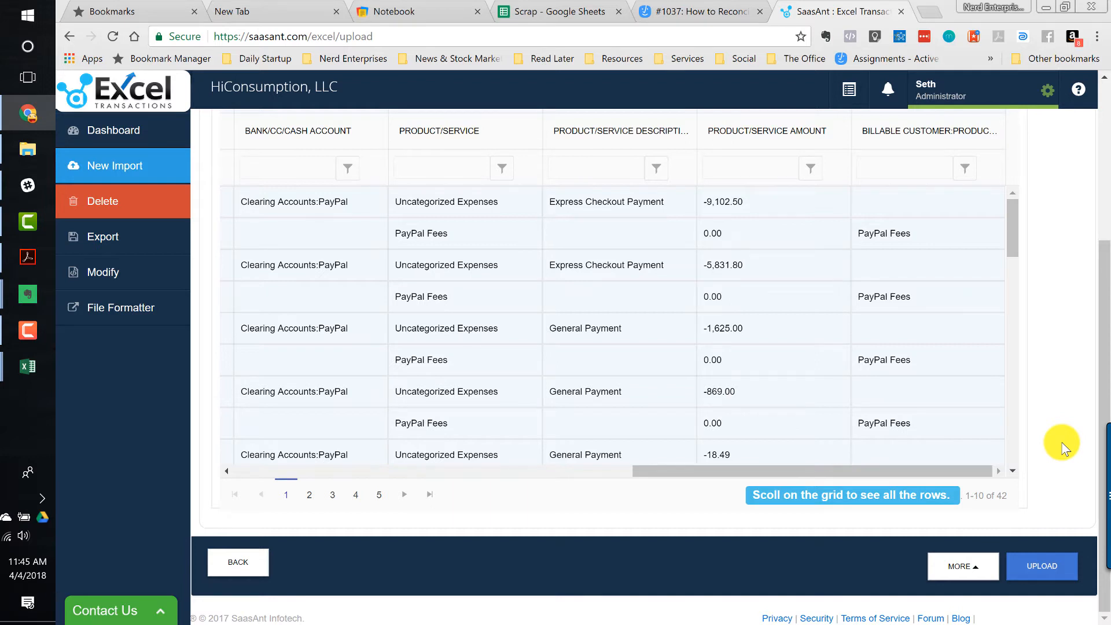
pyautogui.click(1041, 570)
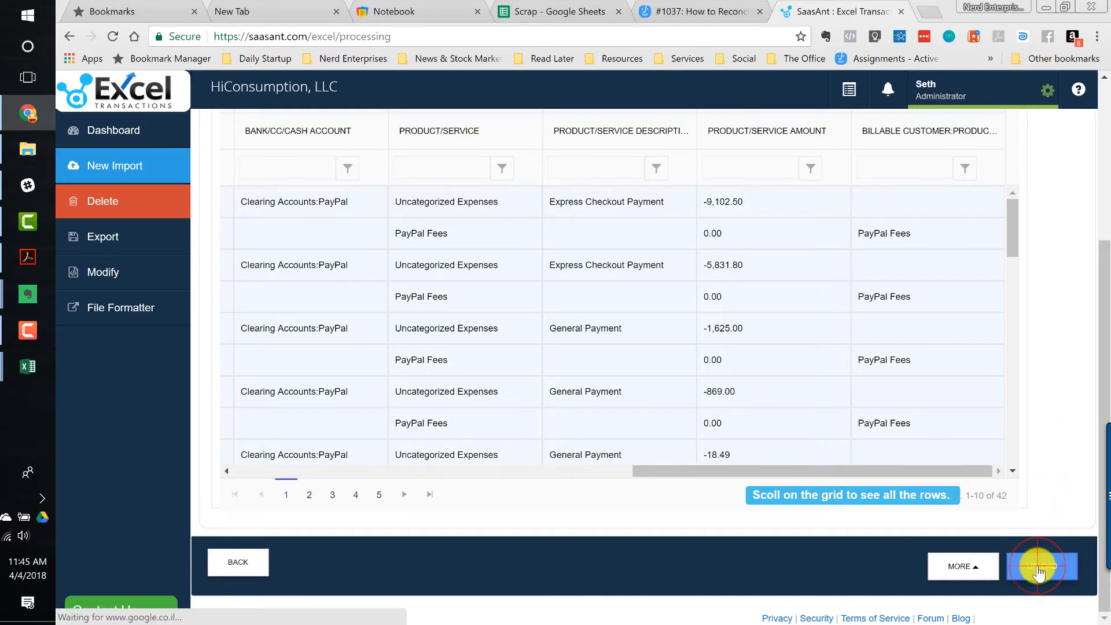
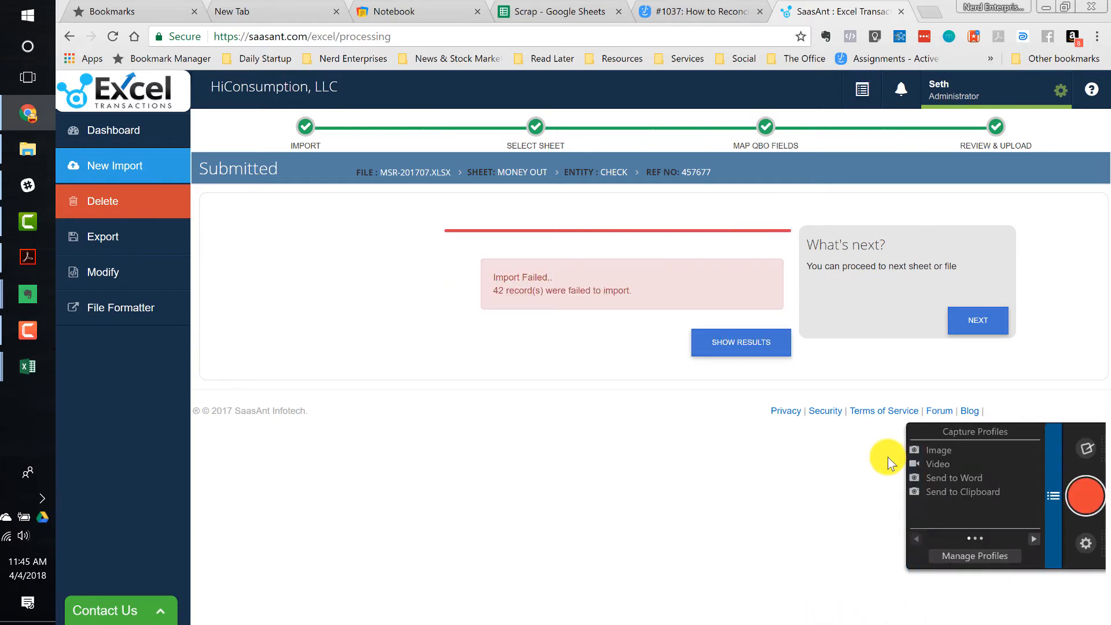
# - Open the failed Money Out import results, inspect the error records, and switch to the MSR-201707 workbook
pyautogui.click(716, 346)
pyautogui.click(725, 343)
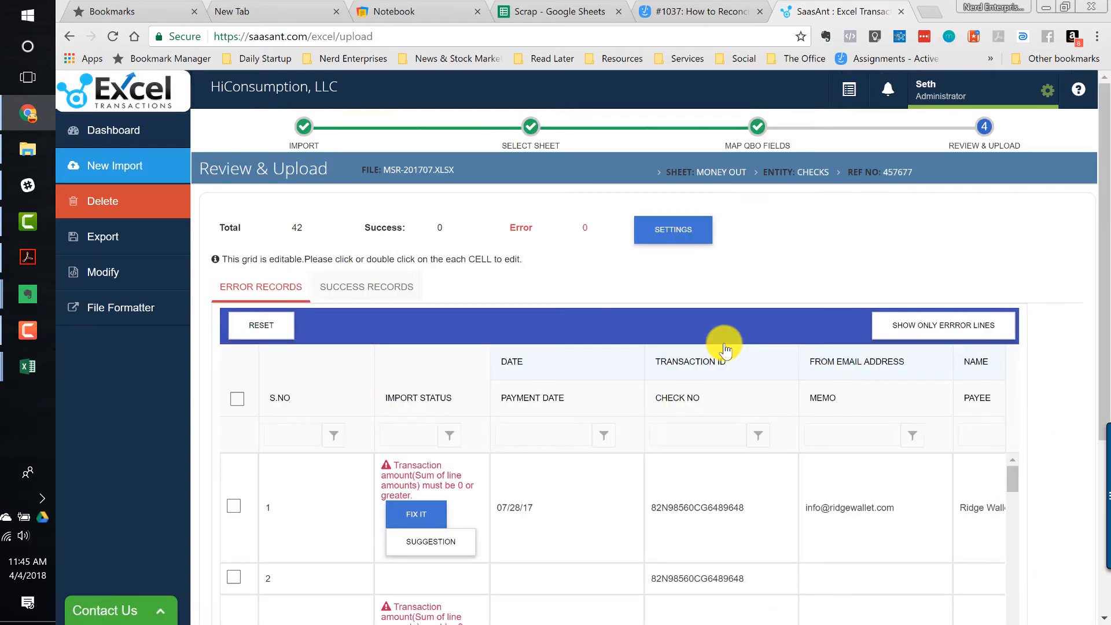
pyautogui.click(449, 464)
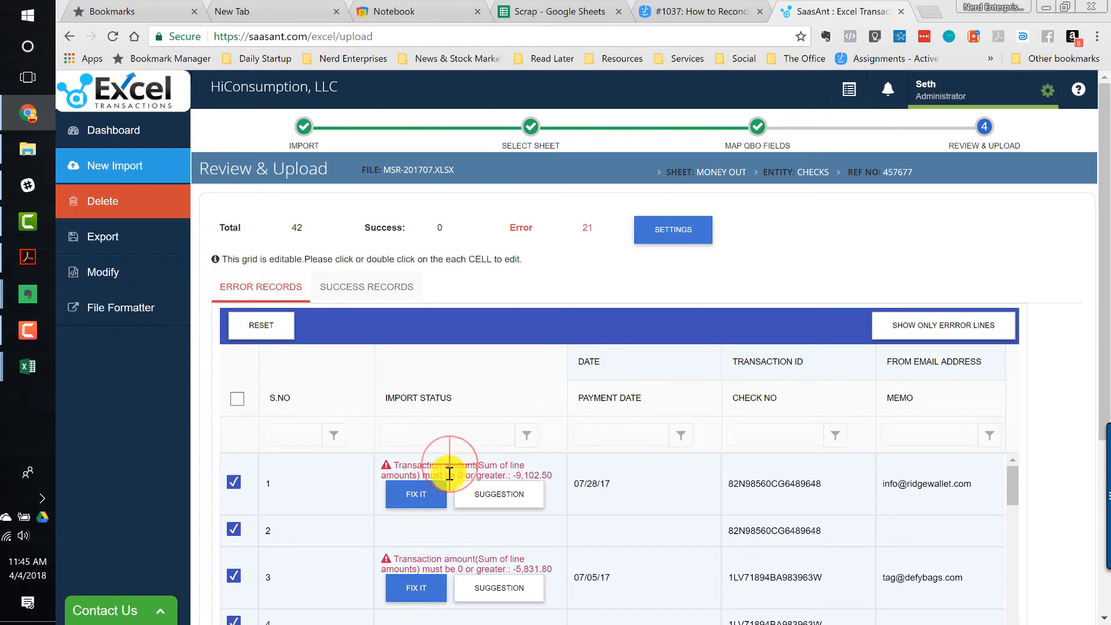
pyautogui.click(450, 468)
pyautogui.moveTo(14, 362)
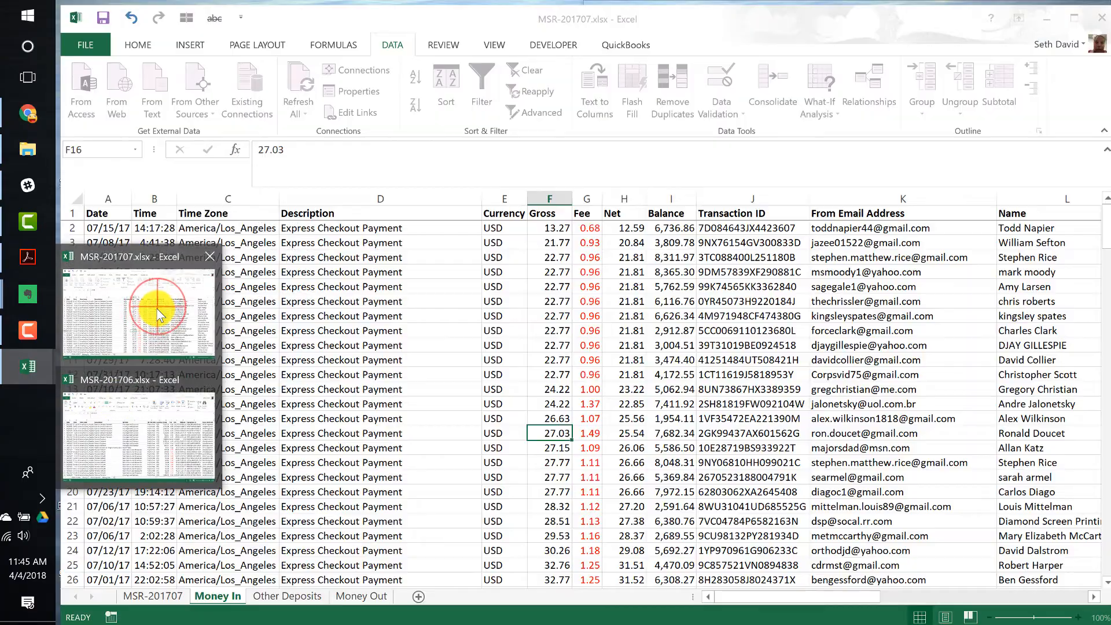
pyautogui.click(156, 308)
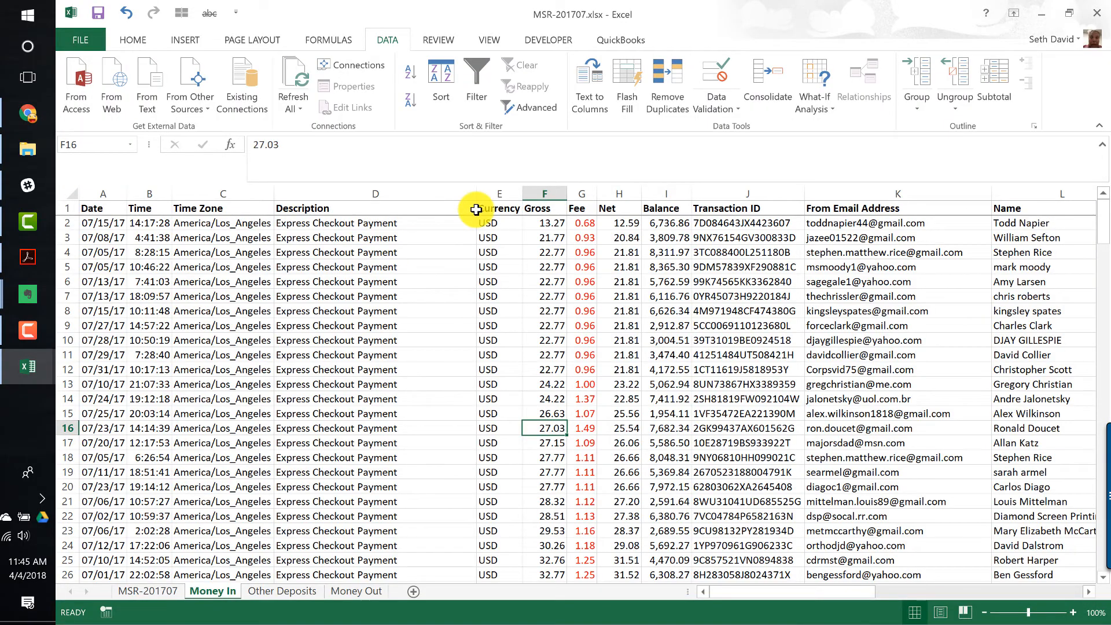
# - On the Money Out sheet, enter -1 in a spare cell below the Gross column and copy it
pyautogui.hotkey('ctrl', 'pagedown')
pyautogui.hotkey('ctrl', 'pagedown')
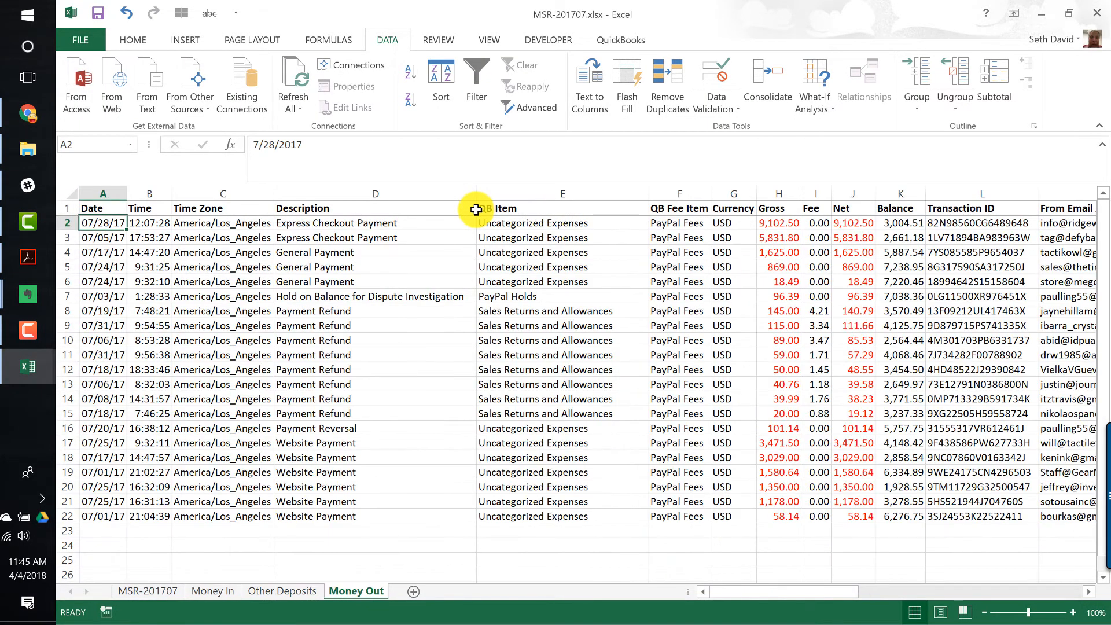
pyautogui.press('Up')
pyautogui.press('Right')
pyautogui.press('Right')
pyautogui.press('Right')
pyautogui.press('Right')
pyautogui.press('Down')
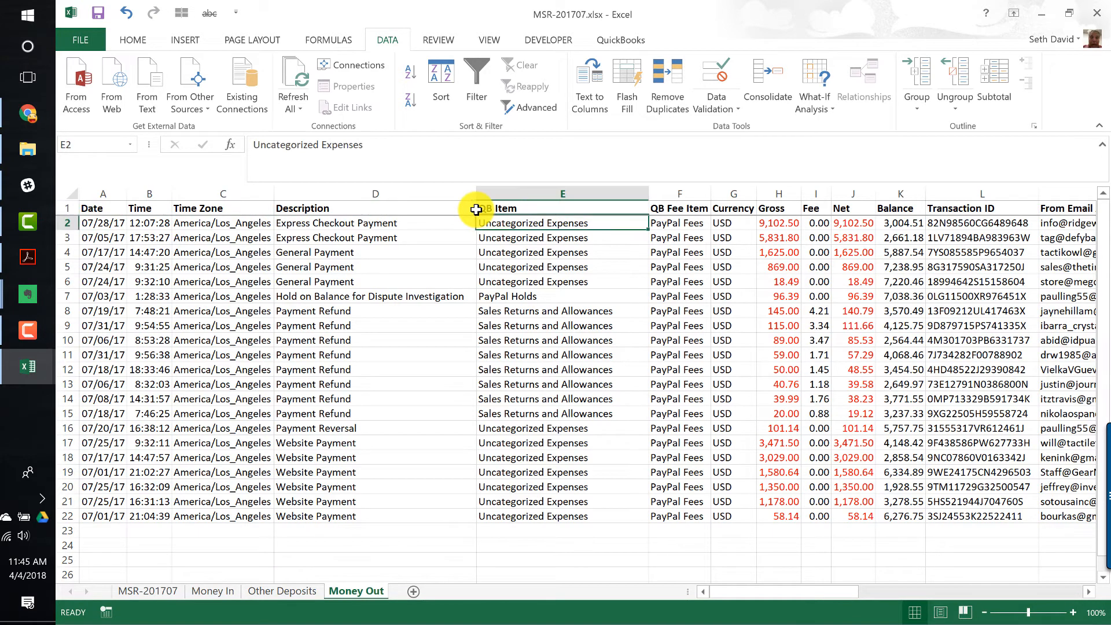
pyautogui.press('Right')
pyautogui.press('Right')
pyautogui.press('Right')
pyautogui.hotkey('ctrl', 'Down')
pyautogui.press('Down')
pyautogui.press('Down')
pyautogui.write('1')
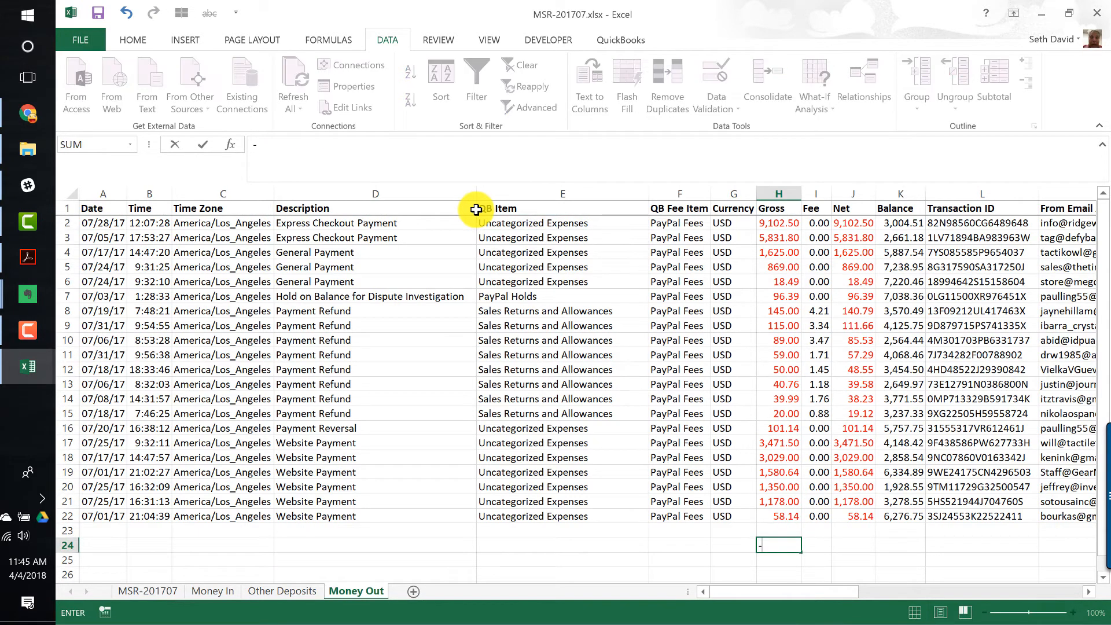
pyautogui.press('Return')
pyautogui.press('Up')
pyautogui.hotkey('ctrl', 'c')
pyautogui.hotkey('ctrl', 'Up')
pyautogui.hotkey('ctrl', 'Up')
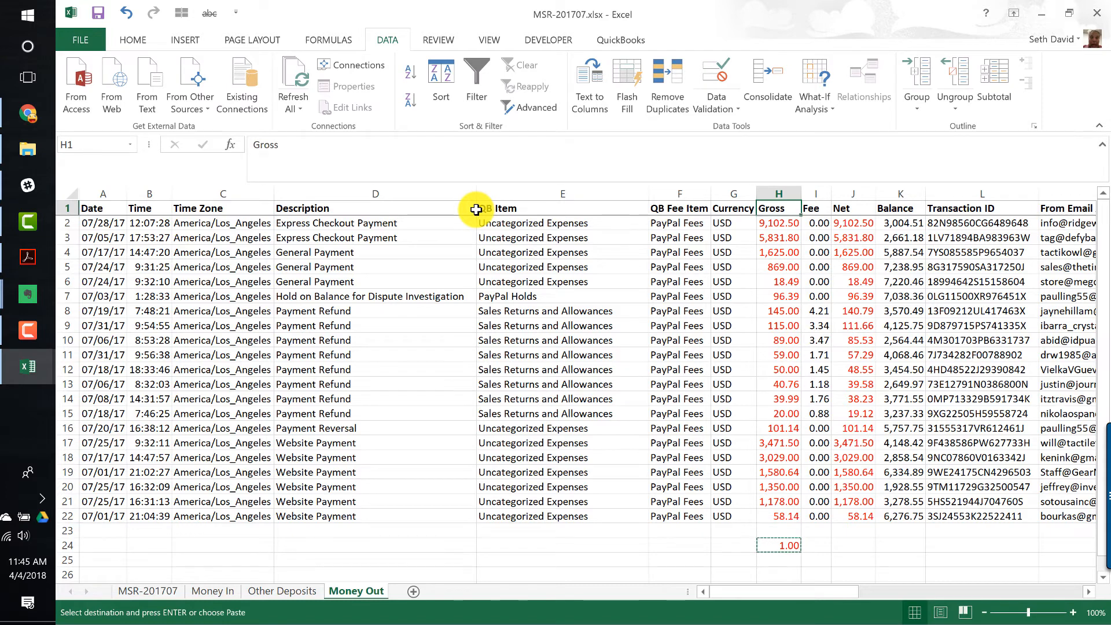
# - Multiply the Gross, Fee and Net amounts by -1 using Paste Special with Values and Multiply
pyautogui.press('Down')
pyautogui.hotkey('ctrl', 'shift', 'Down')
pyautogui.hotkey('shift', 'Right')
pyautogui.hotkey('shift', 'Right')
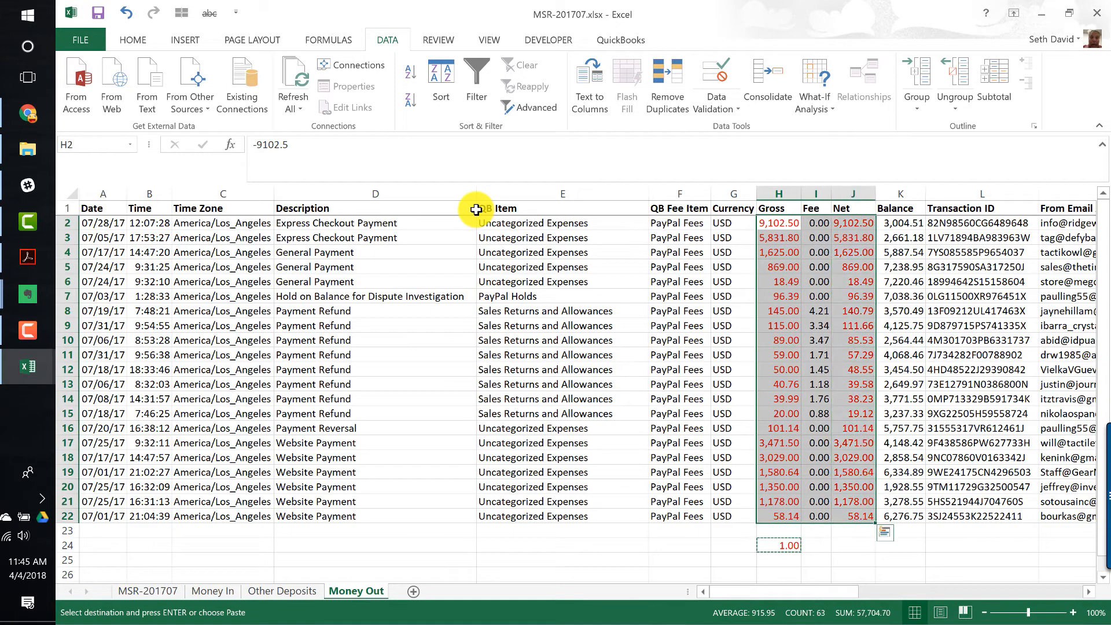
pyautogui.hotkey('alt', 'e')
pyautogui.press('s')
pyautogui.press('v')
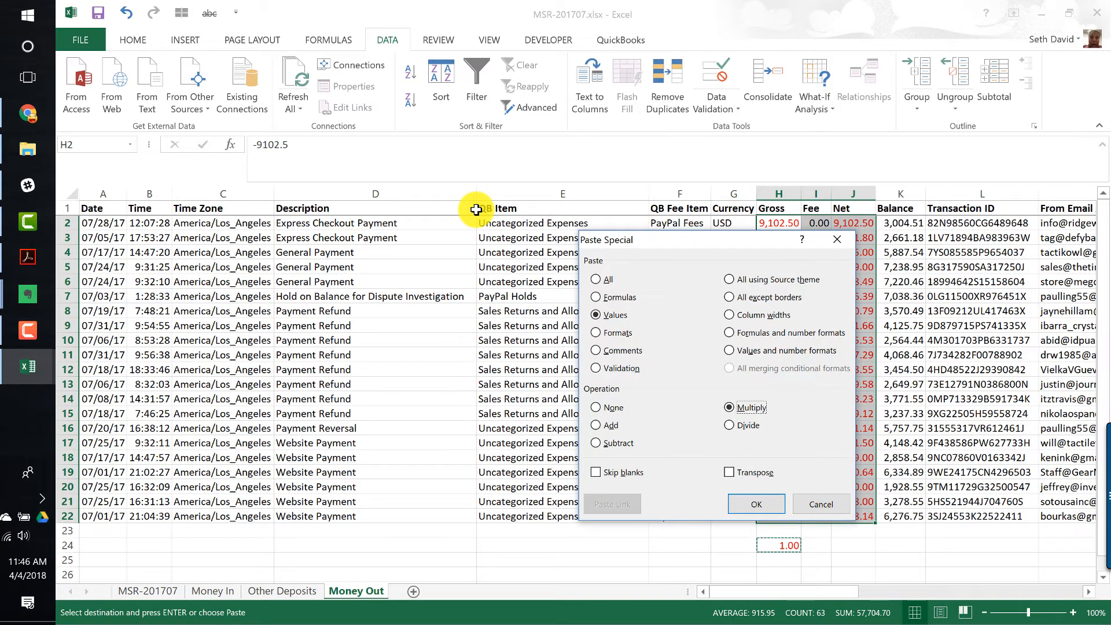
pyautogui.click(759, 509)
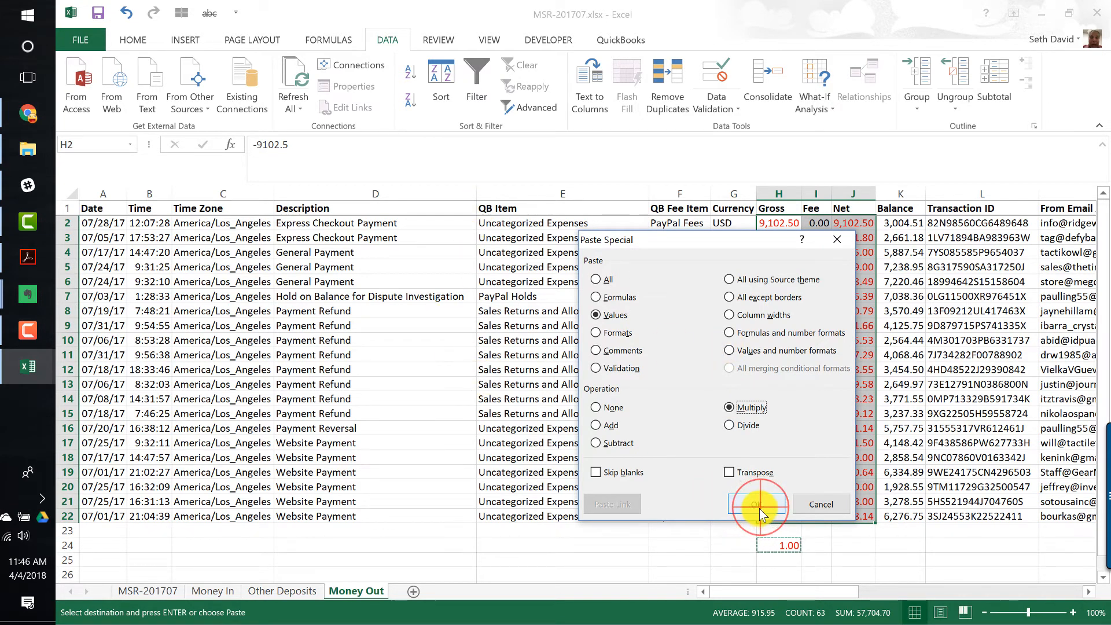
pyautogui.click(767, 530)
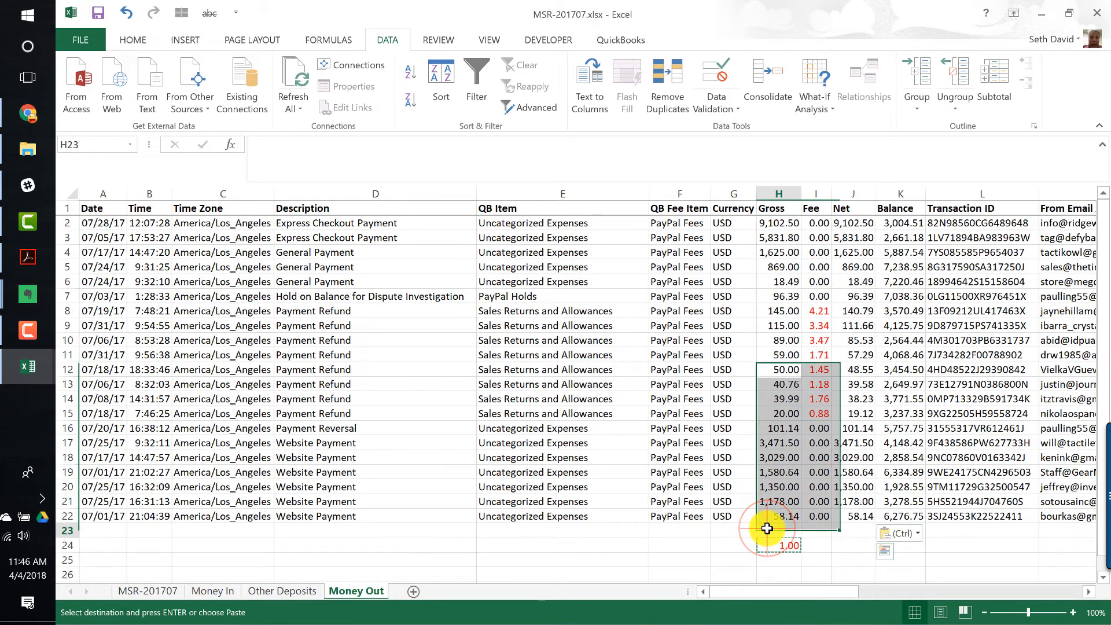
# - Delete all empty rows below the Money Out data
pyautogui.hotkey('shift', 'Down')
pyautogui.hotkey('ctrl', 'shift', 'Down')
pyautogui.hotkey('shift', 'space')
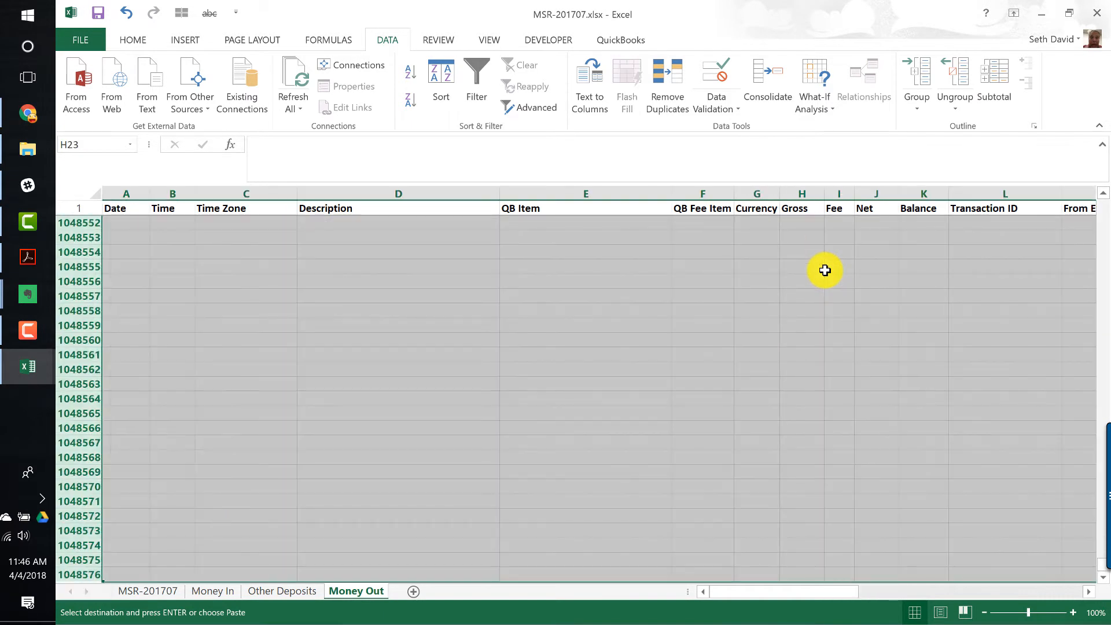
pyautogui.hotkey('ctrl', '-')
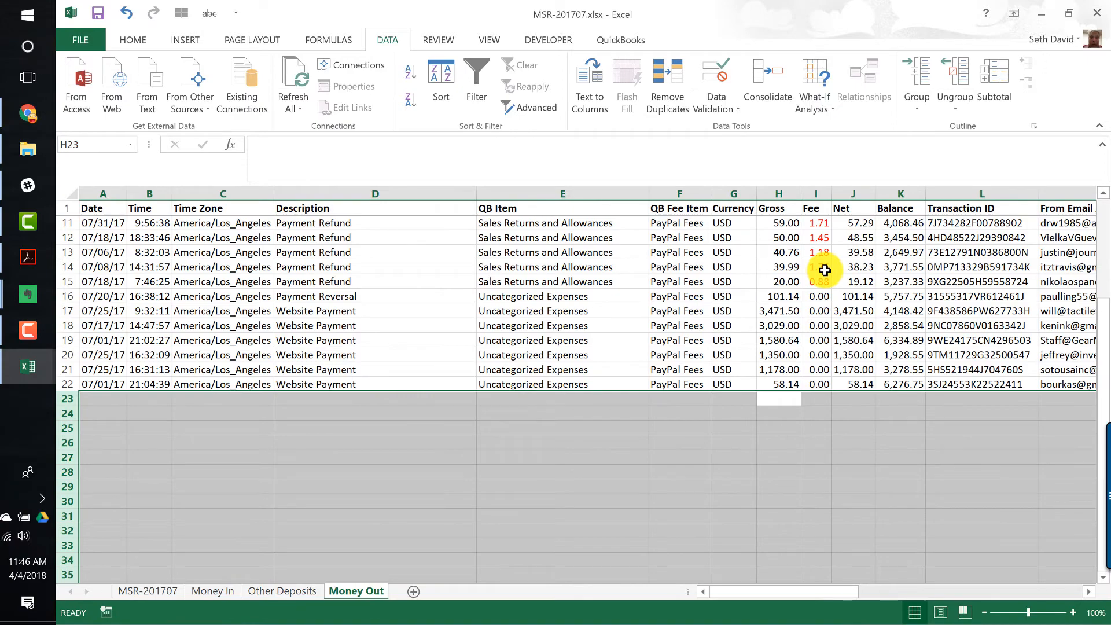
# - Delete all unused columns to the right of the data, return to the top and save the workbook
pyautogui.hotkey('ctrl', 'Up')
pyautogui.hotkey('ctrl', 'Right')
pyautogui.press('Right')
pyautogui.hotkey('ctrl', 'shift', 'Right')
pyautogui.hotkey('ctrl', 'space')
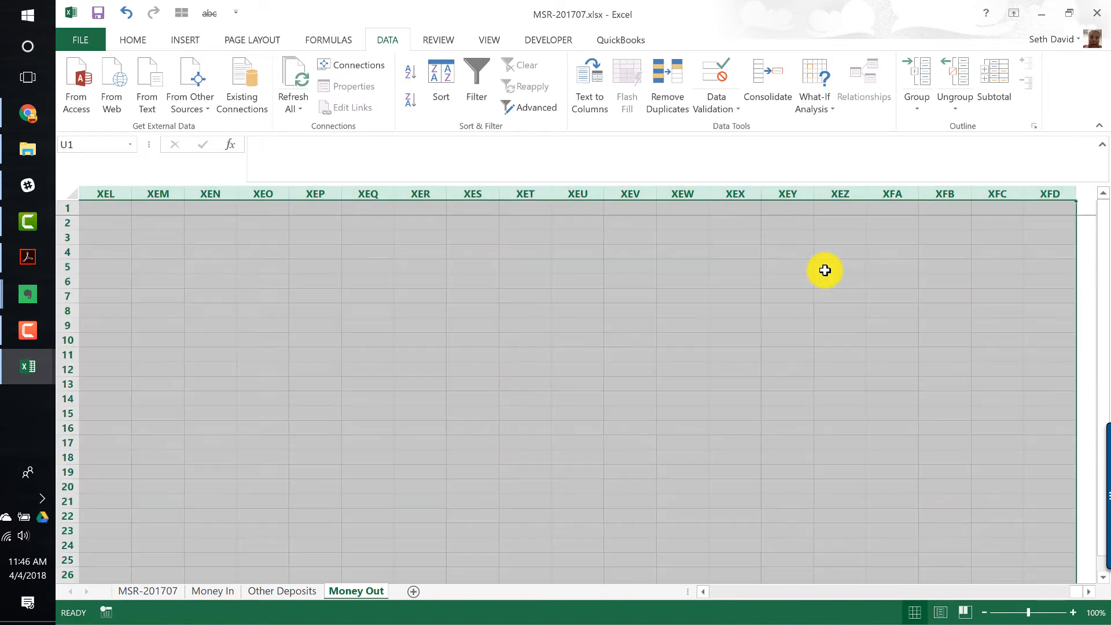
pyautogui.hotkey('ctrl', '-')
pyautogui.hotkey('ctrl', 'Home')
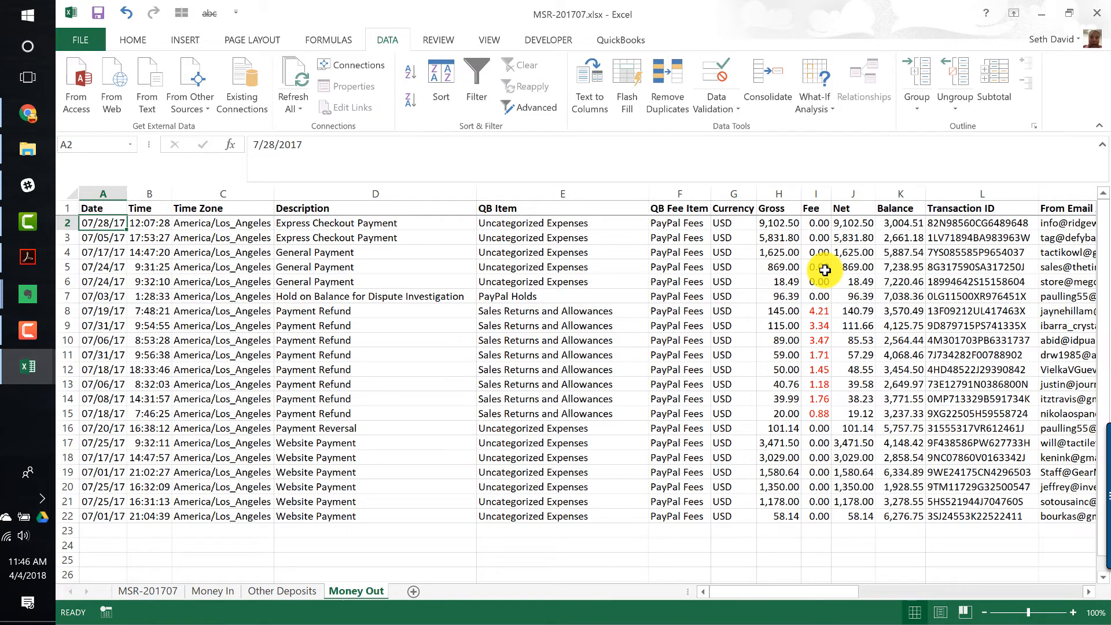
pyautogui.hotkey('ctrl', 'v')
# - Start a new import in SaaSAnt, clearing the previous uploads
pyautogui.click(15, 122)
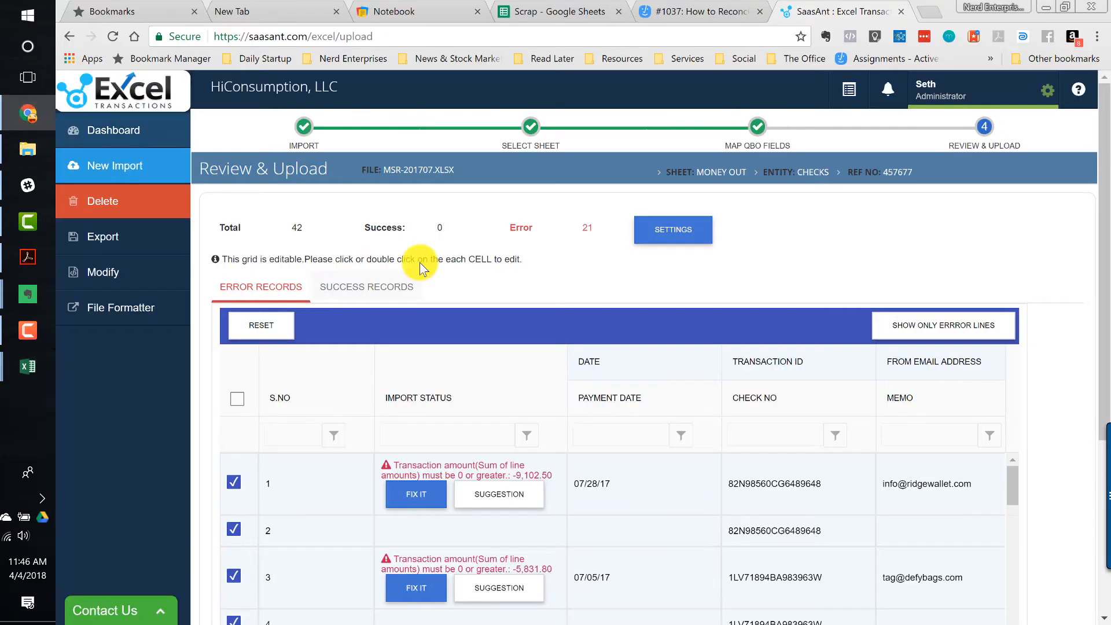
pyautogui.scroll(-5, 860, 256)
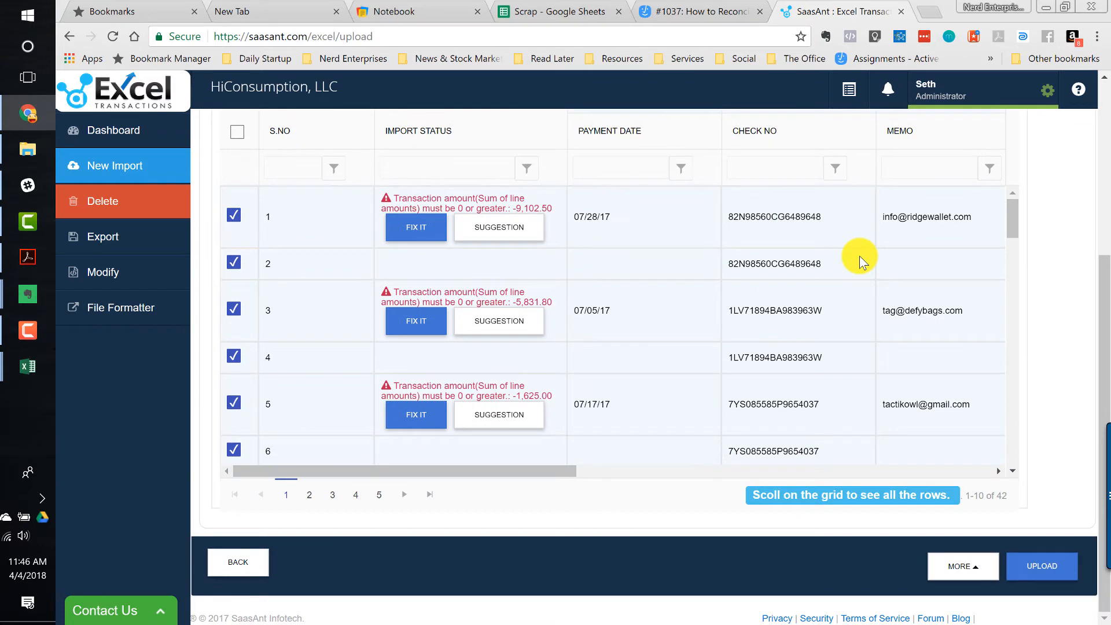
pyautogui.scroll(5, 860, 256)
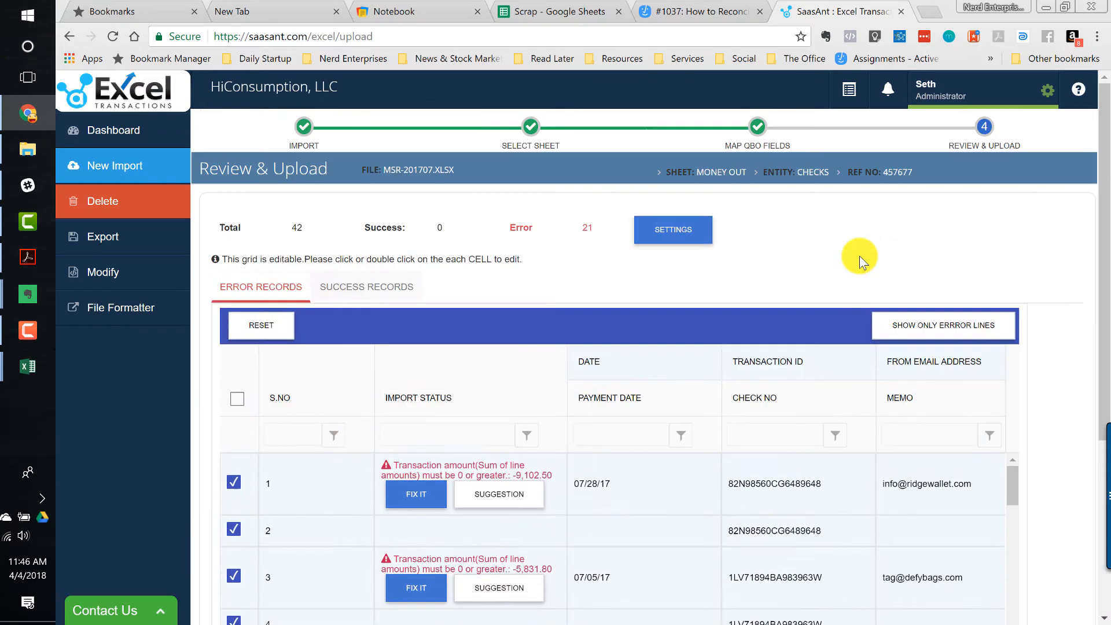
pyautogui.click(104, 171)
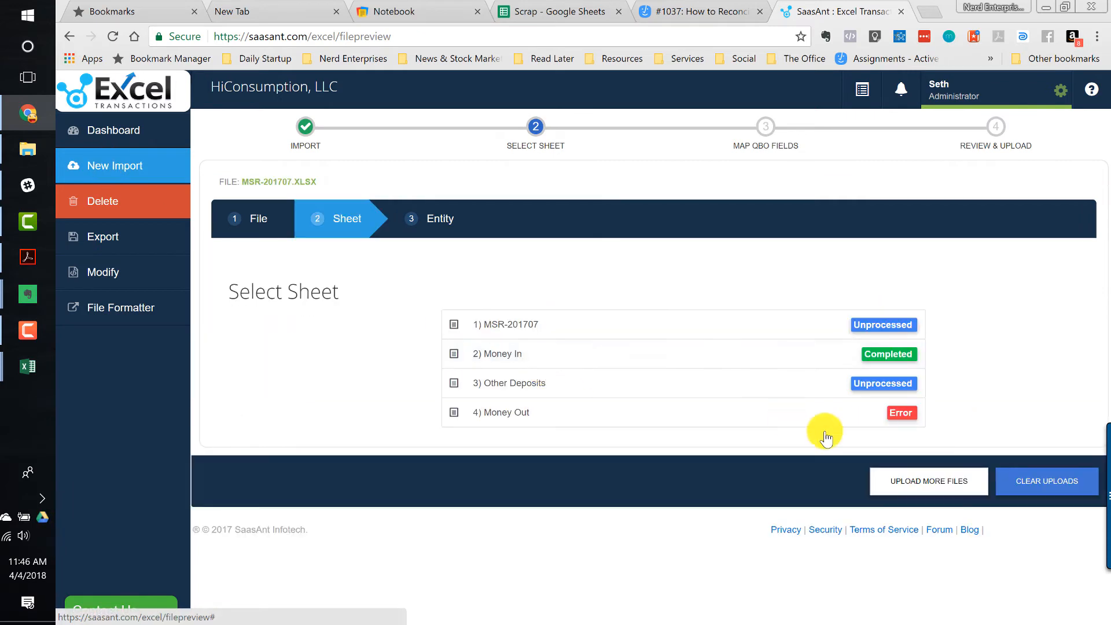
pyautogui.click(1037, 488)
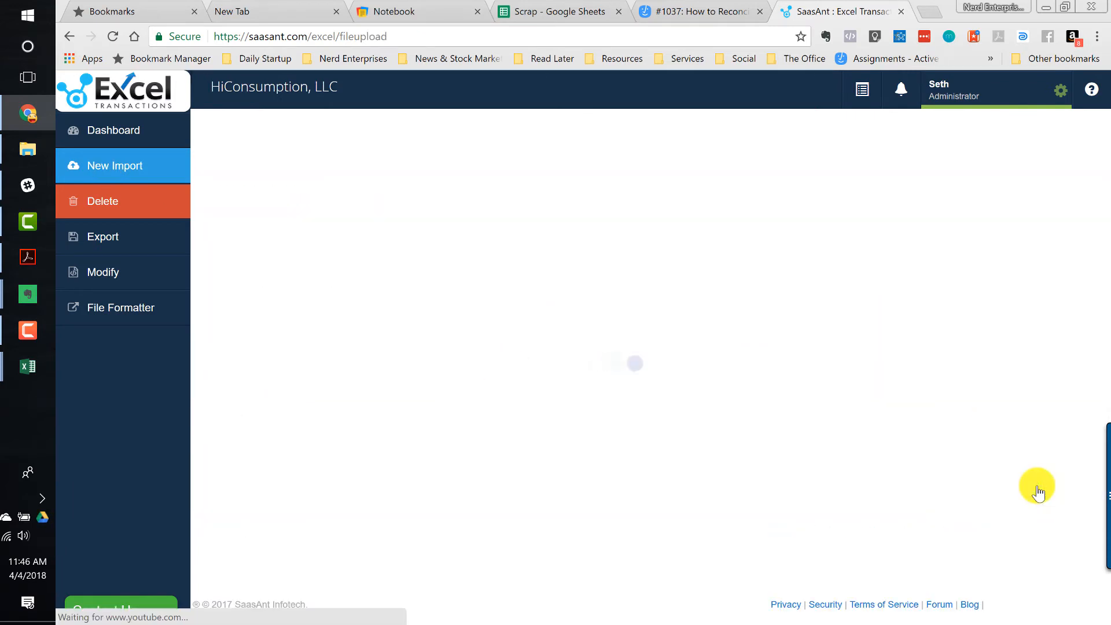
# - Upload the revised MSR-201707.xlsx again, accepting the duplicate file upload, and continue
pyautogui.hotkey('alt', 'Tab')
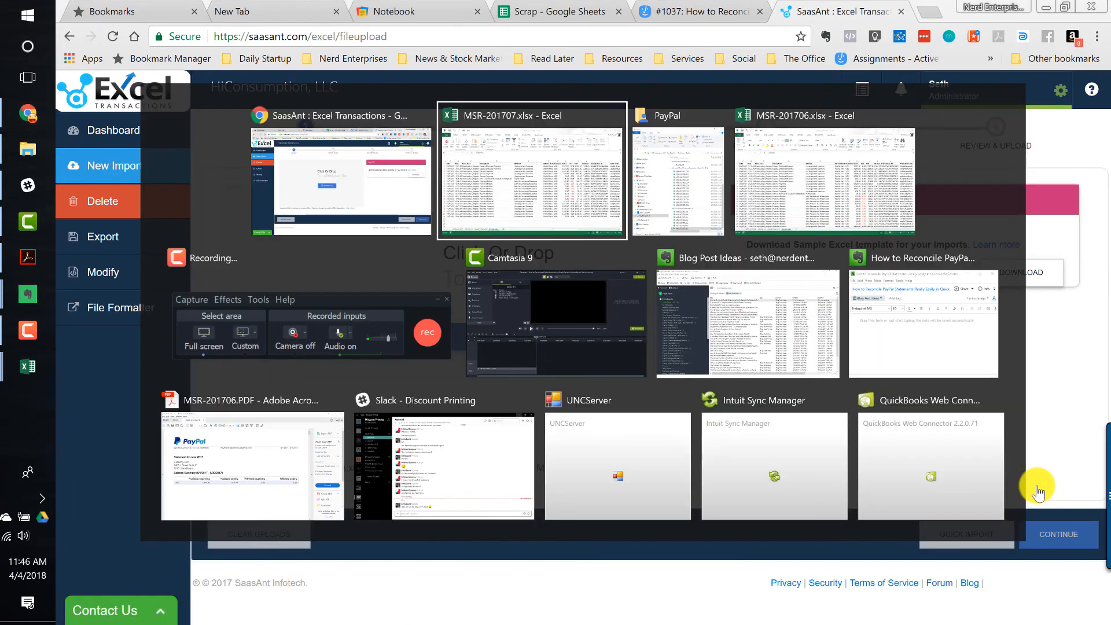
pyautogui.hotkey('alt', 'Tab')
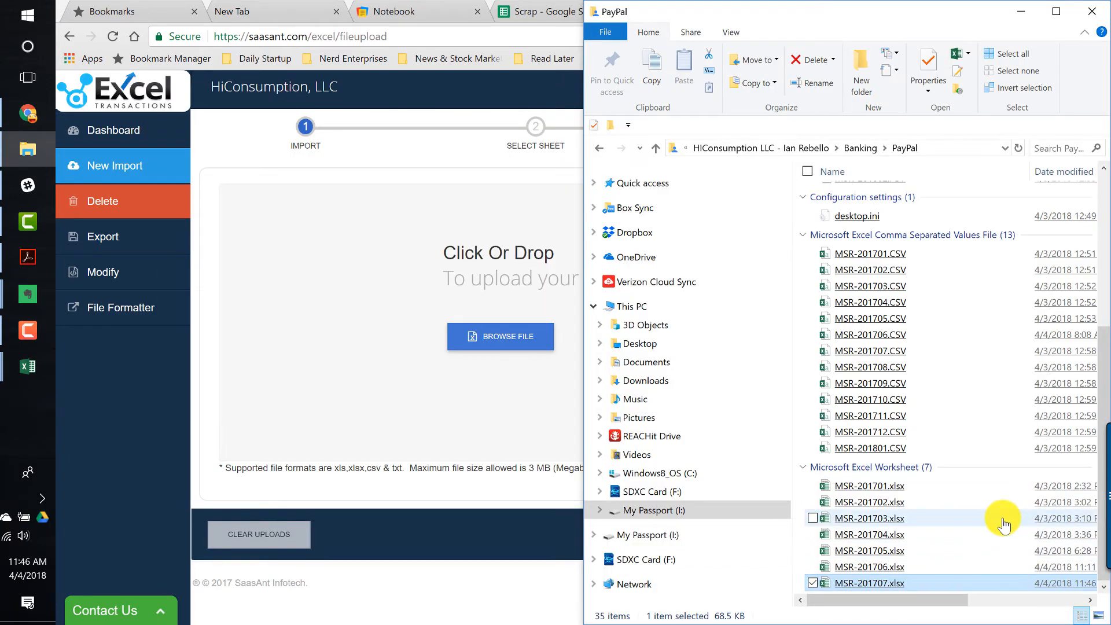
pyautogui.click(851, 590)
pyautogui.moveTo(851, 589); pyautogui.dragTo(465, 324)
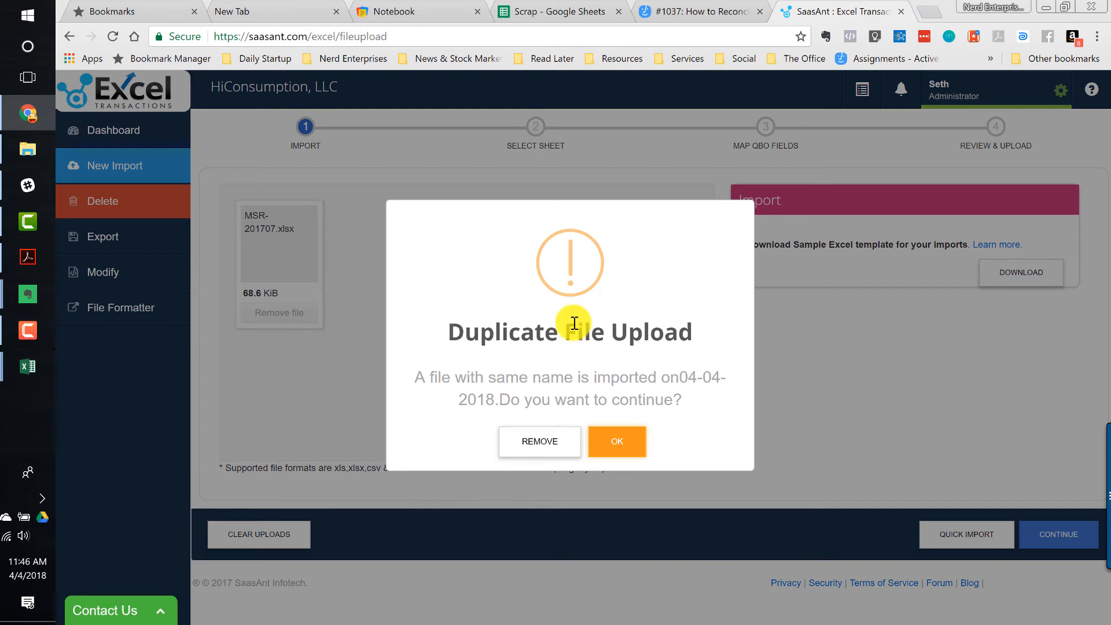
pyautogui.click(612, 449)
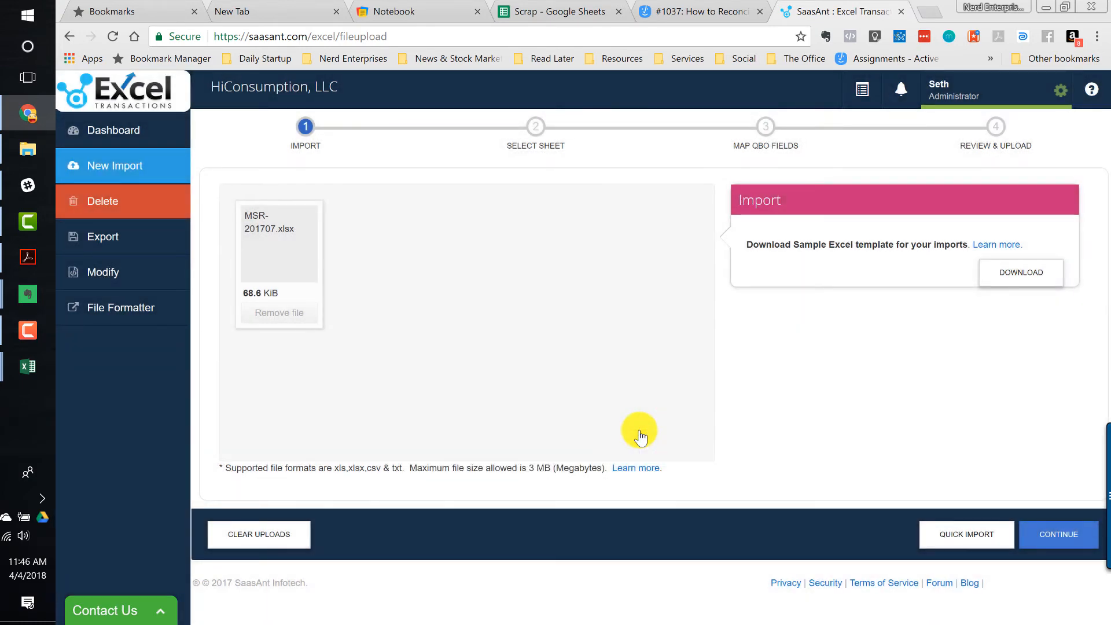
pyautogui.click(1052, 543)
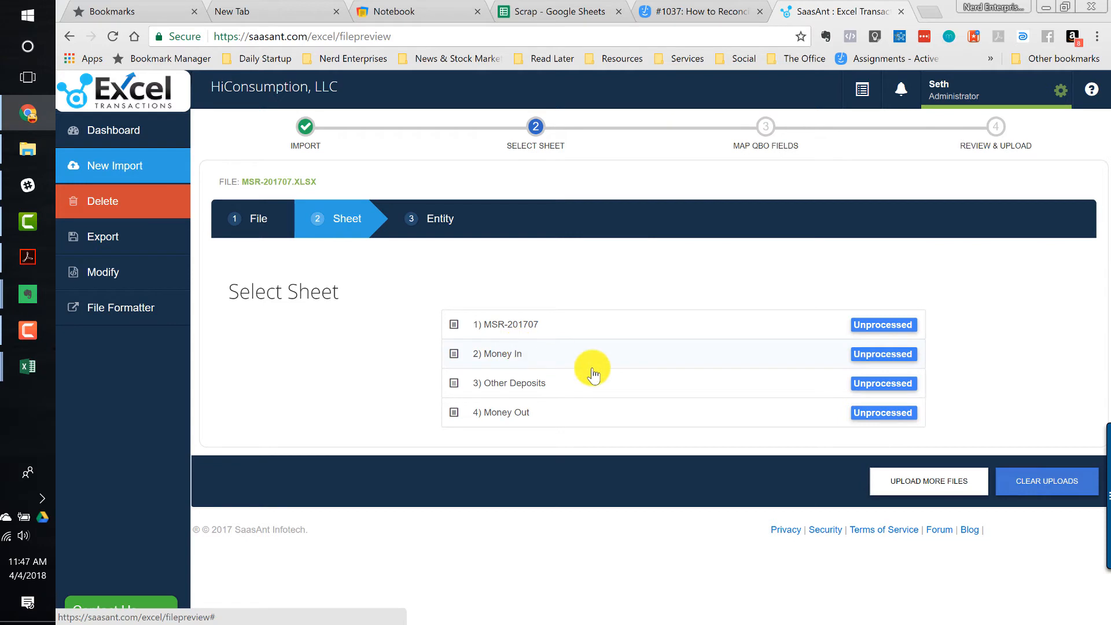
# - Import the Money Out sheet as Checks with the PayPal Money Out mapping and upload them to QuickBooks
pyautogui.click(508, 413)
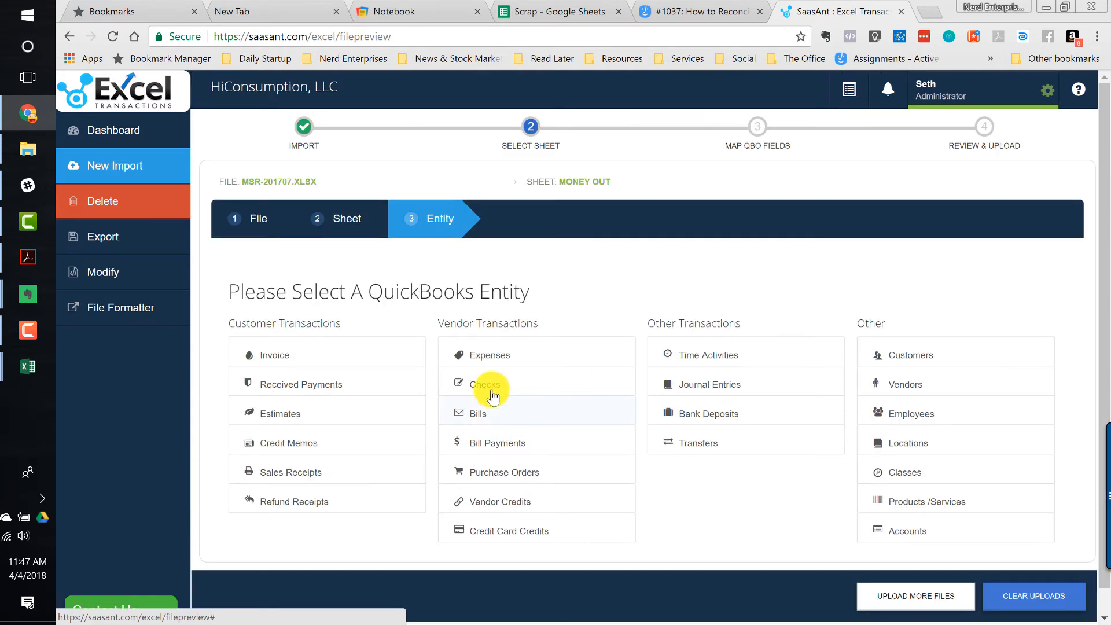
pyautogui.click(481, 364)
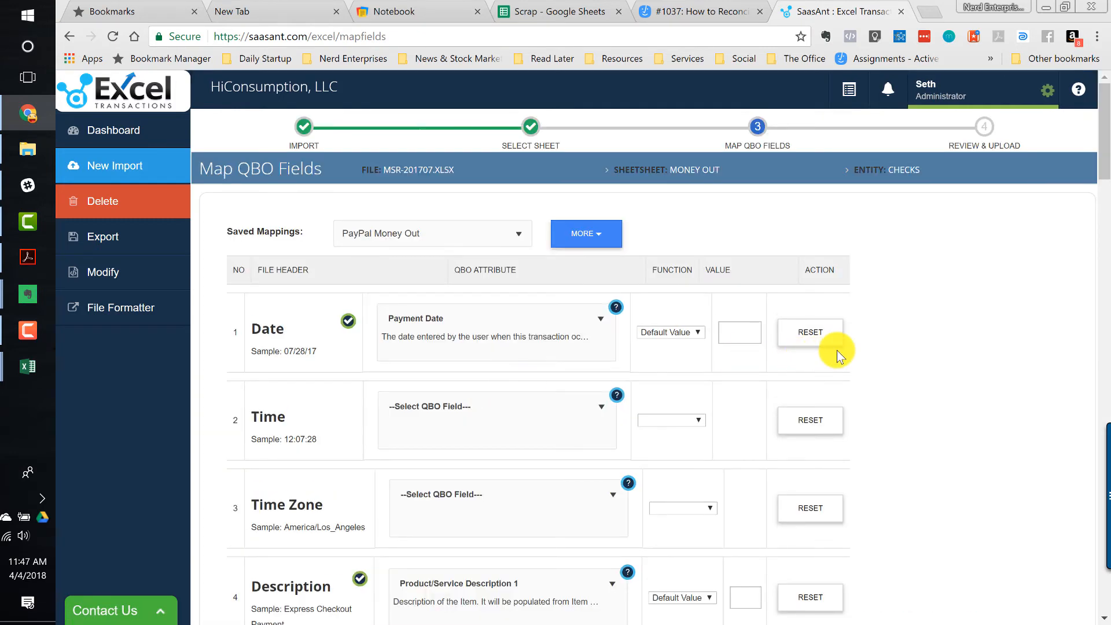
pyautogui.scroll(-20, 838, 350)
pyautogui.click(1052, 574)
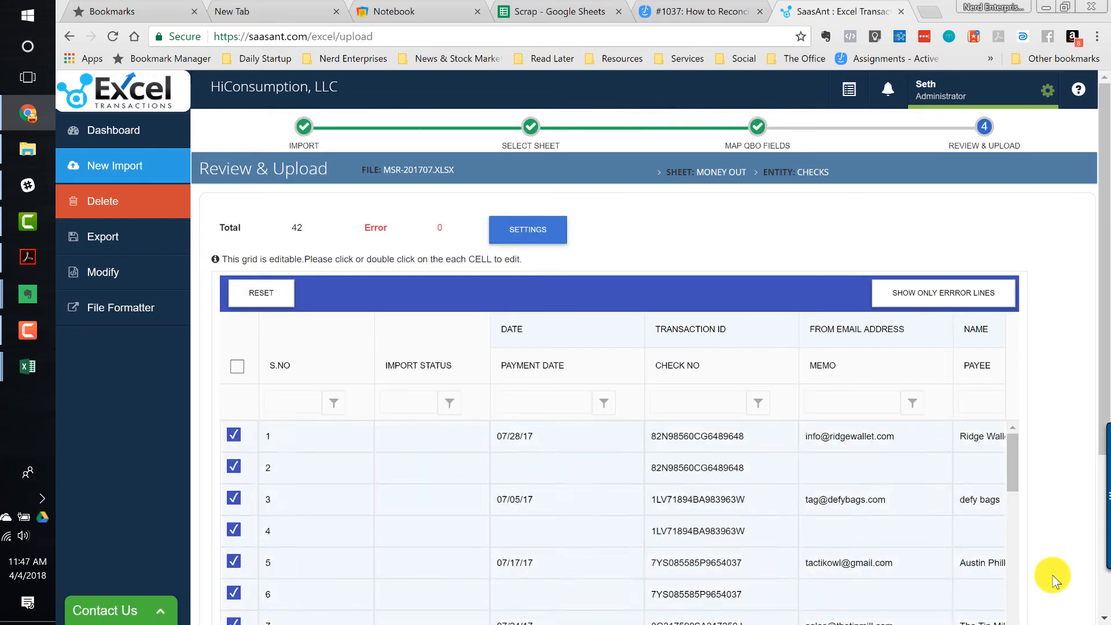
pyautogui.scroll(-5, 1053, 573)
pyautogui.click(1049, 571)
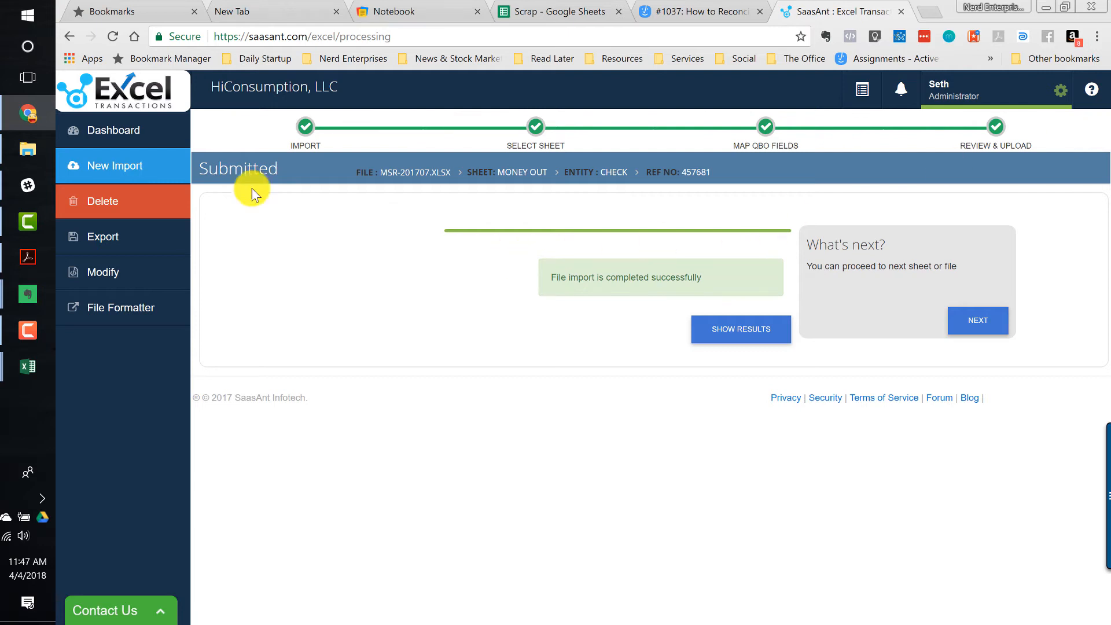
# - Inspect the Delete page's QuickBooks Online real-time search options, then return to New Import
pyautogui.click(93, 204)
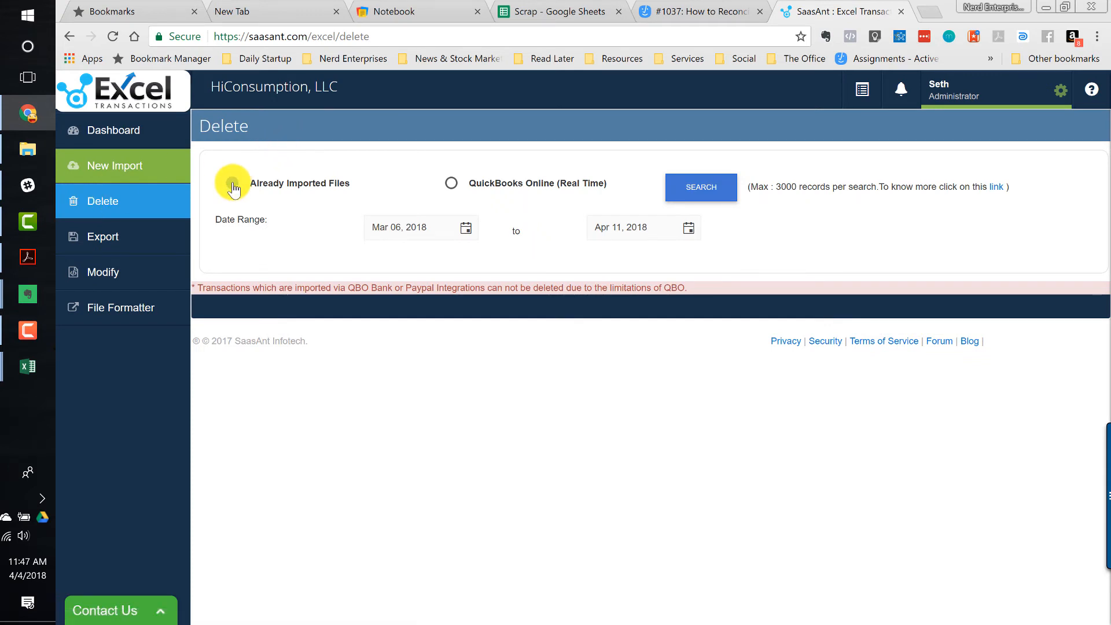
pyautogui.click(433, 186)
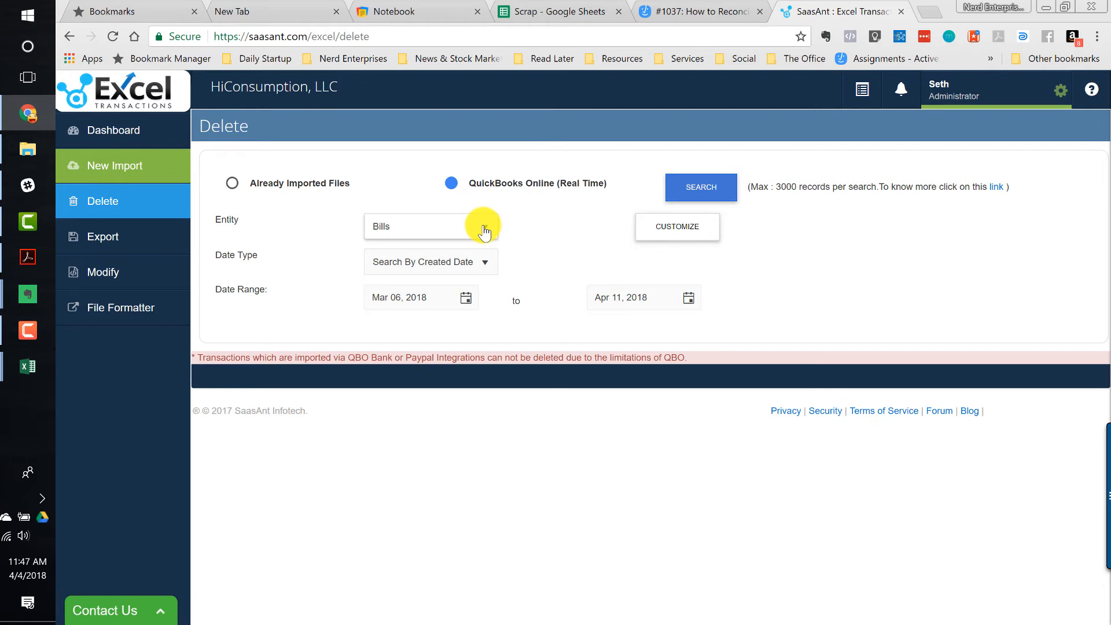
pyautogui.click(486, 261)
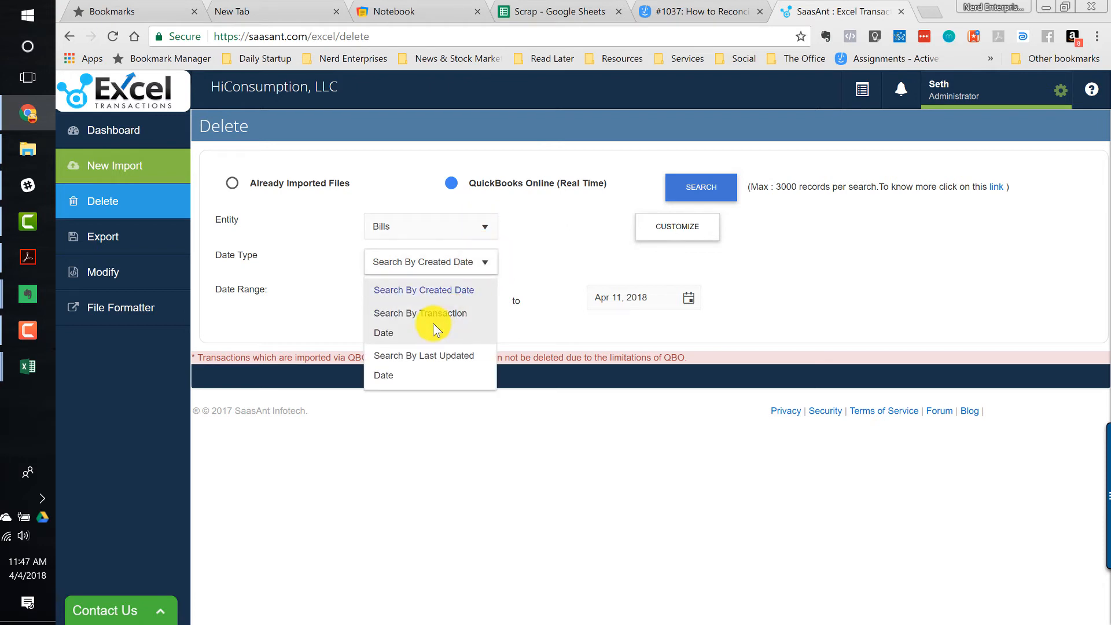
pyautogui.click(792, 276)
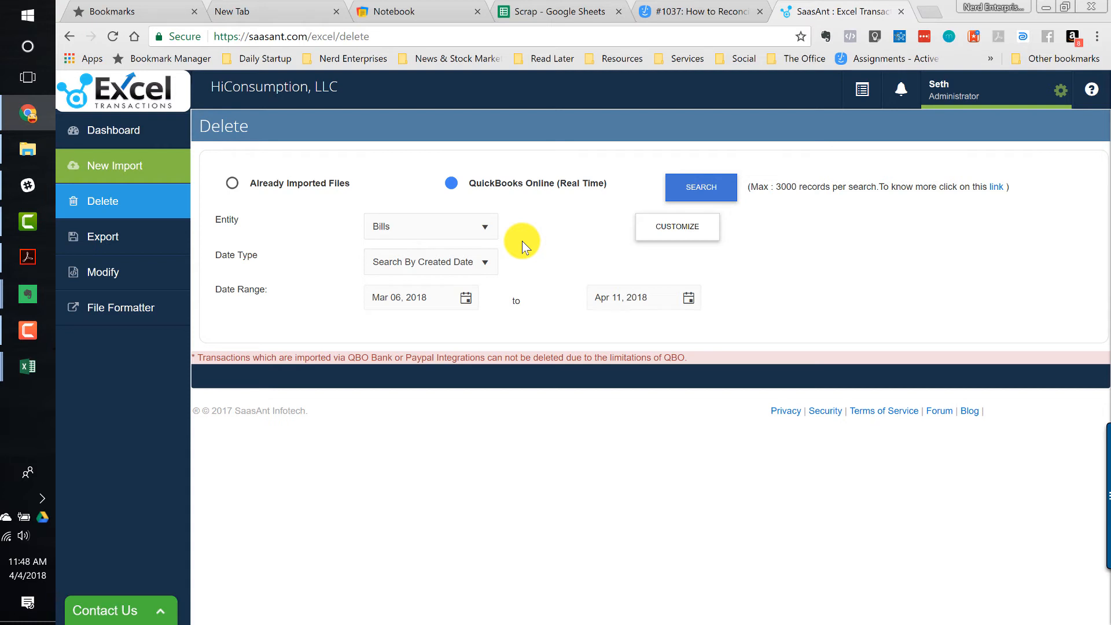
pyautogui.click(131, 168)
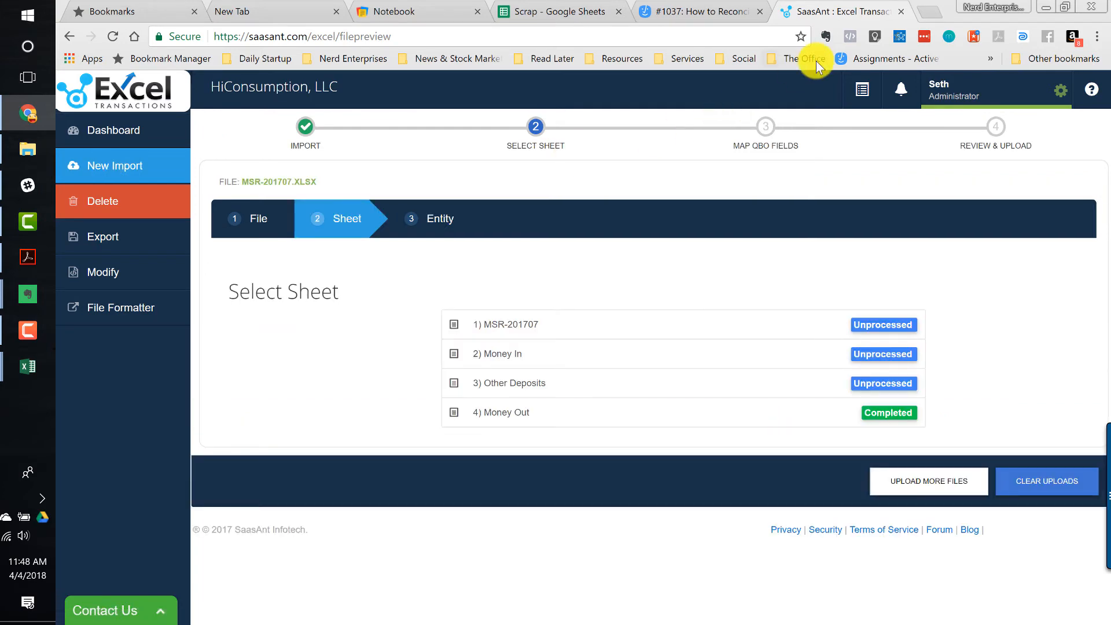
# - Open QuickBooks Online Accountant in a new browser tab from the bookmarks
pyautogui.click(932, 11)
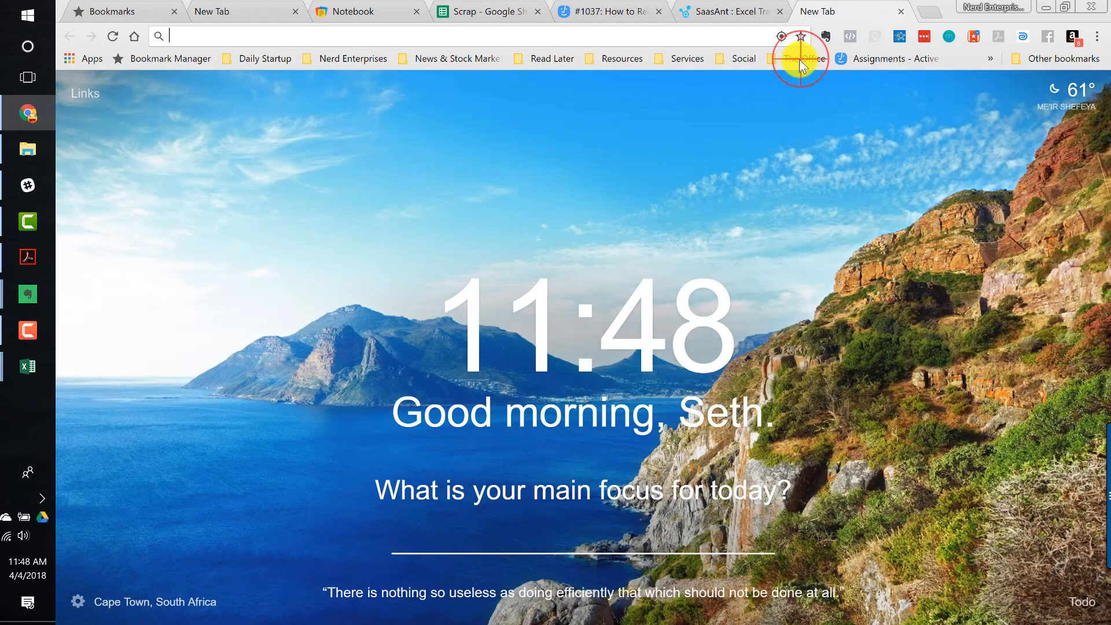
pyautogui.click(800, 58)
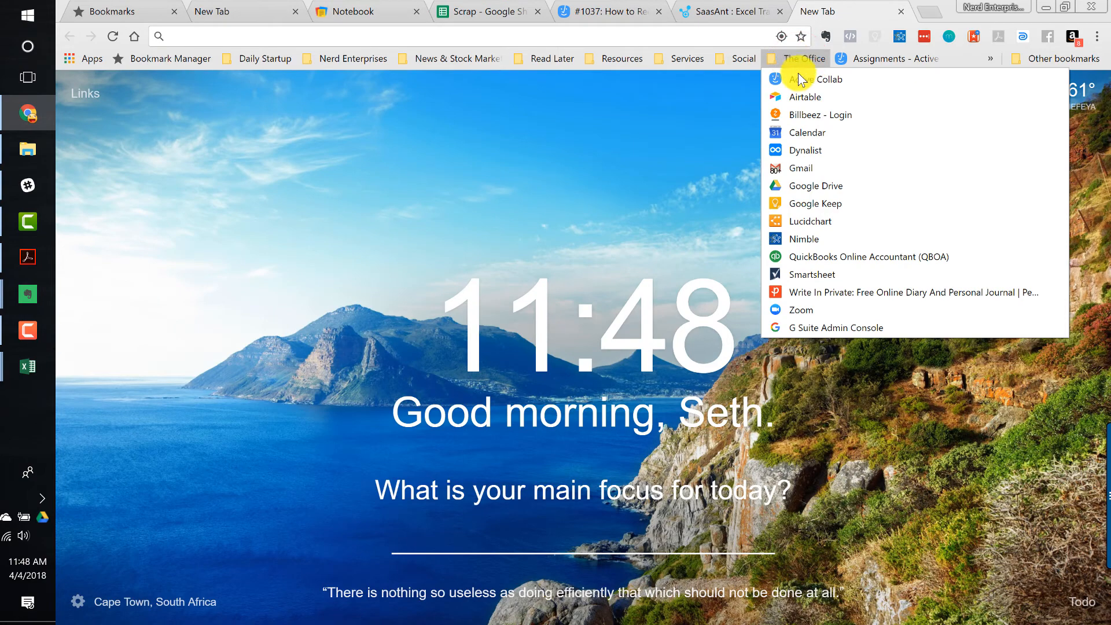
pyautogui.click(800, 258)
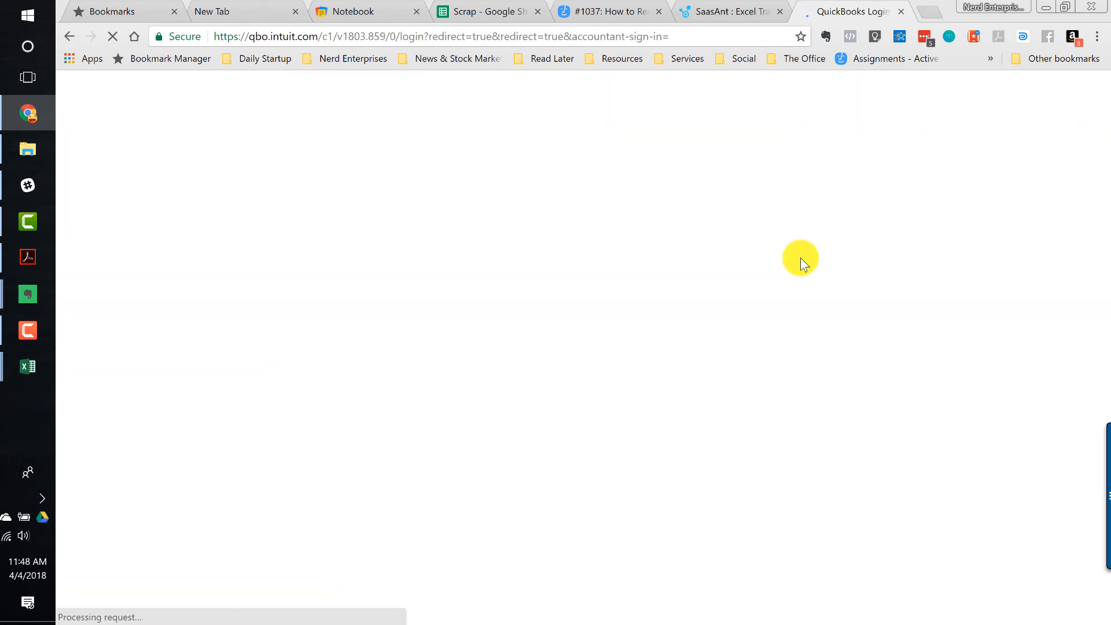
# - Close the June statement PDF MSR-201706.PDF and exit Acrobat Reader
pyautogui.click(28, 257)
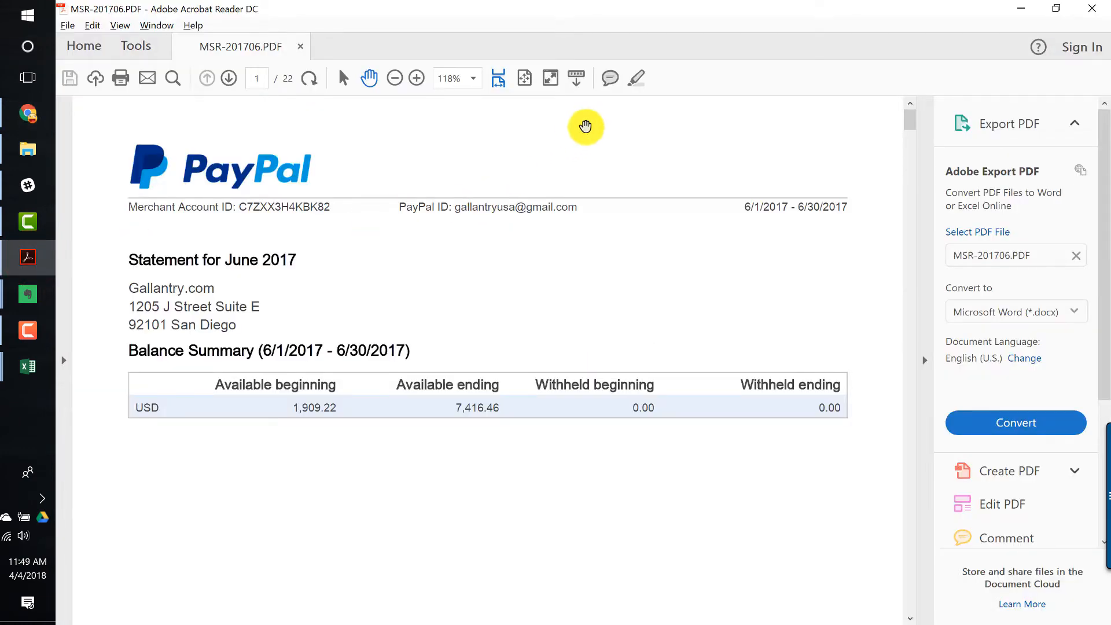
pyautogui.click(1090, 8)
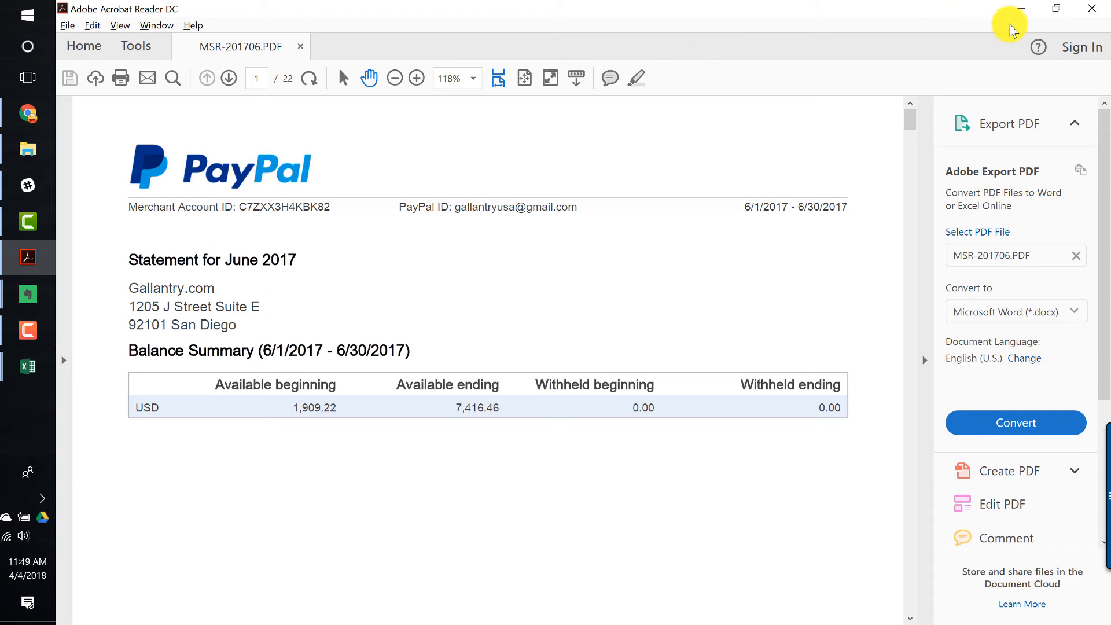
pyautogui.click(1094, 10)
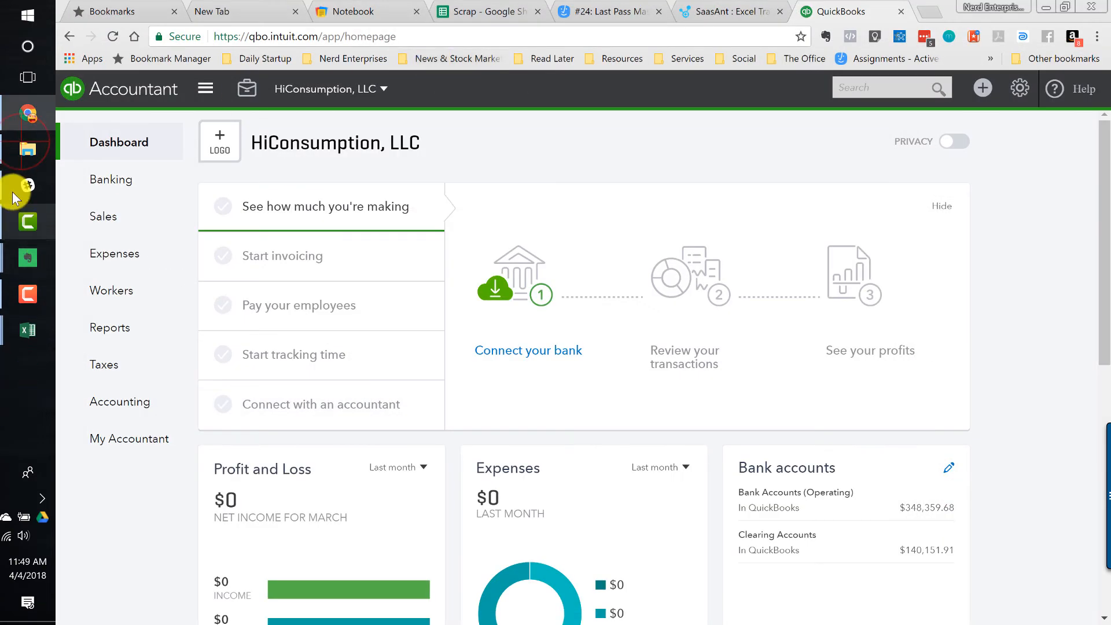
# - Open the July statement PDF MSR-201707.PDF from the PayPal folder
pyautogui.click(24, 149)
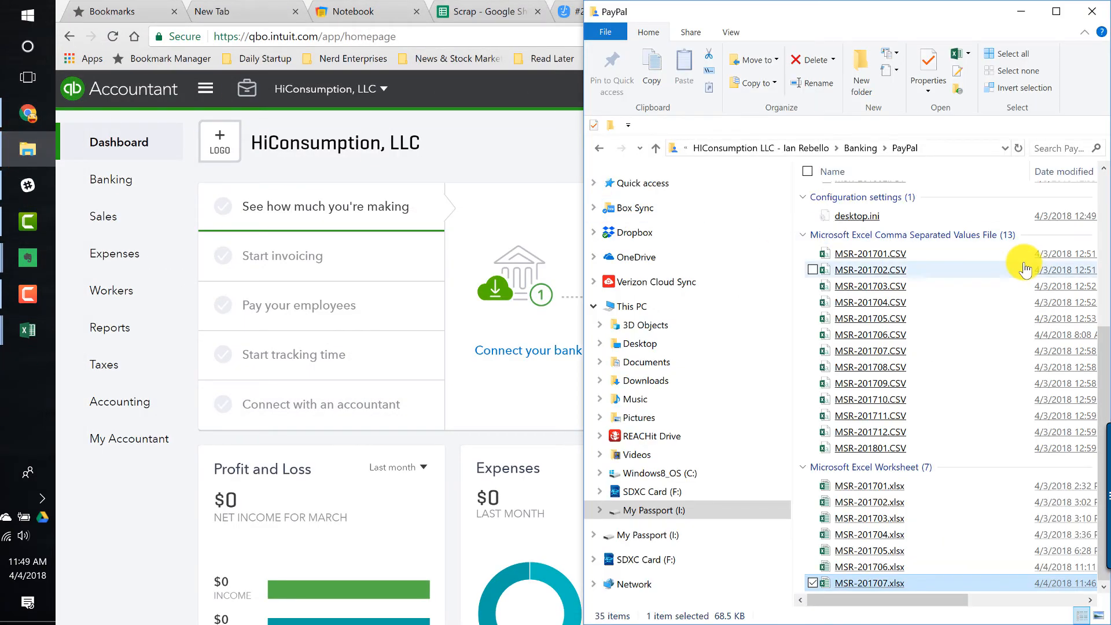
pyautogui.scroll(3, 986, 276)
pyautogui.scroll(4, 986, 277)
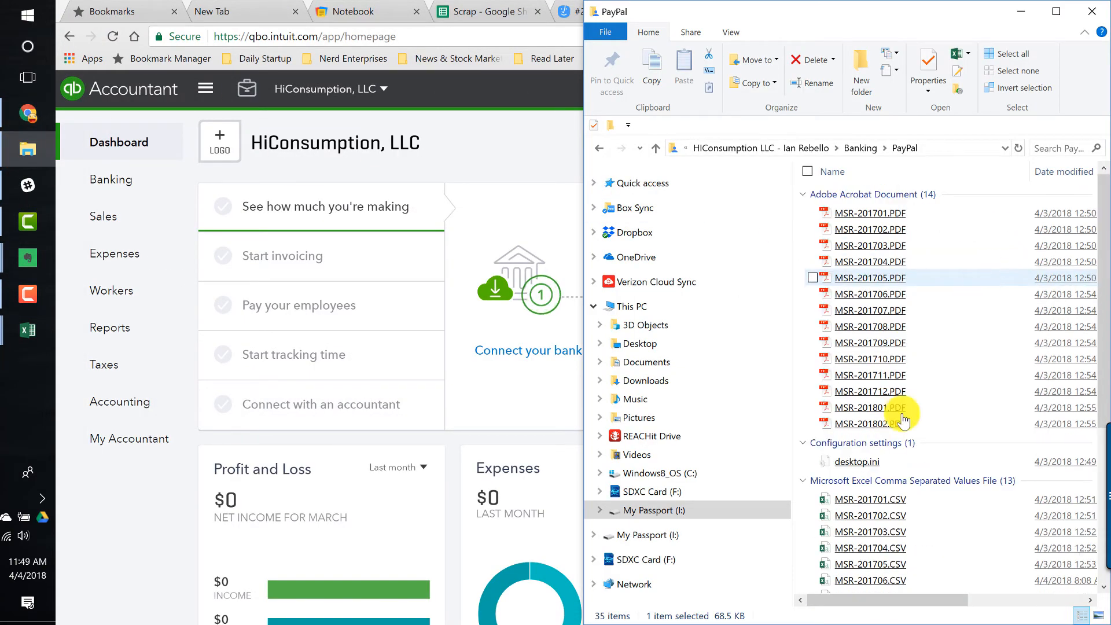
pyautogui.click(887, 316)
pyautogui.doubleClick(888, 315)
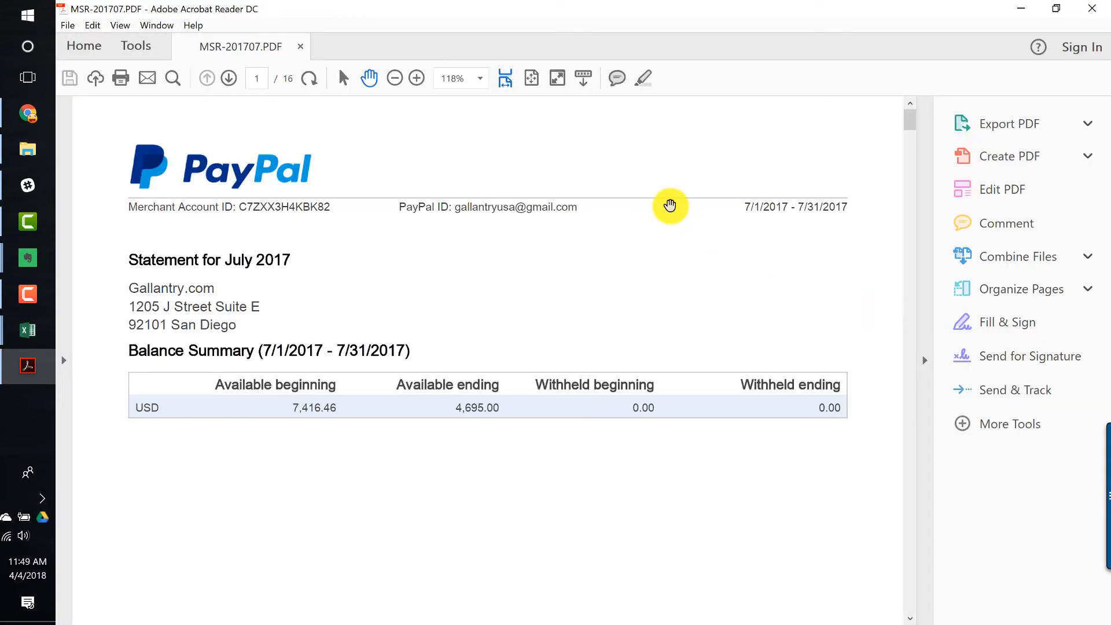
# - Open the Reconcile tool in QuickBooks for the Clearing Accounts:PayPal account
pyautogui.hotkey('alt', 'Tab')
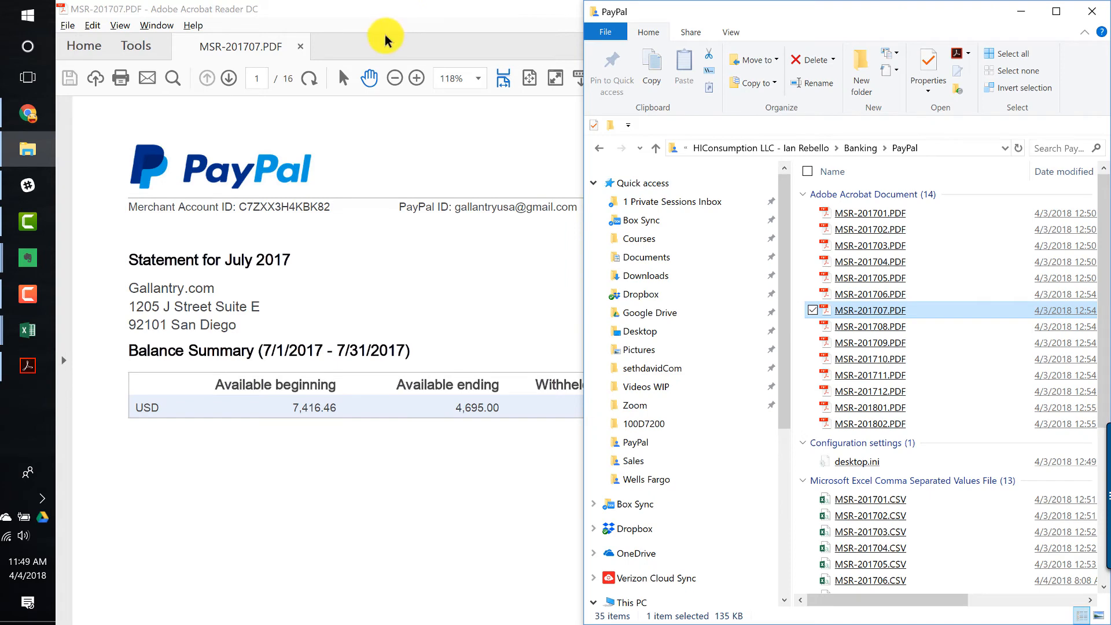
pyautogui.click(26, 113)
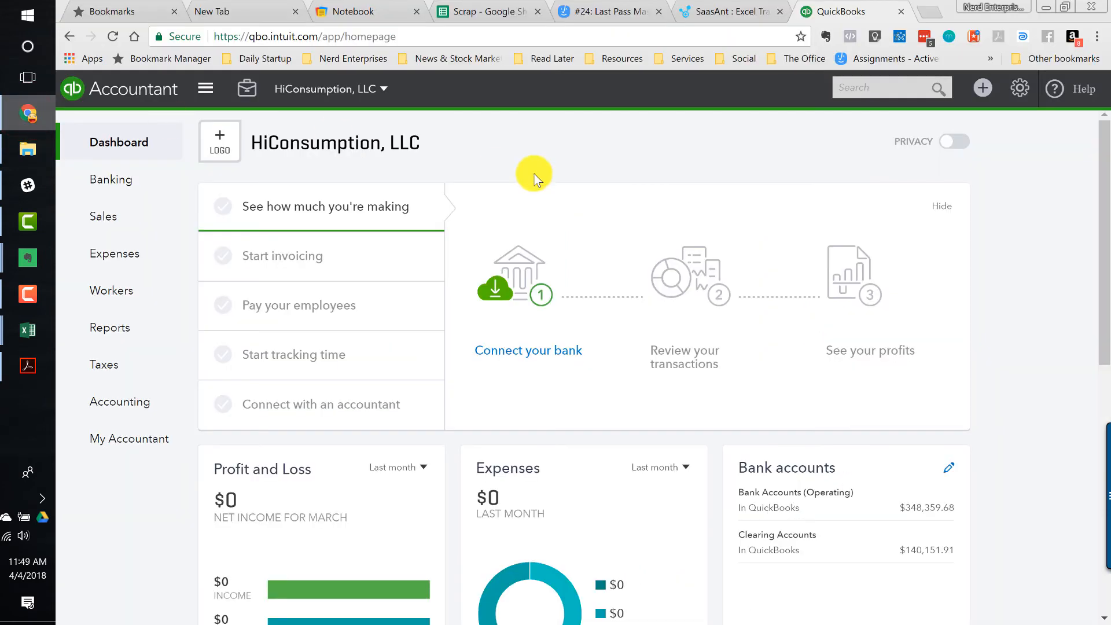
pyautogui.click(1019, 88)
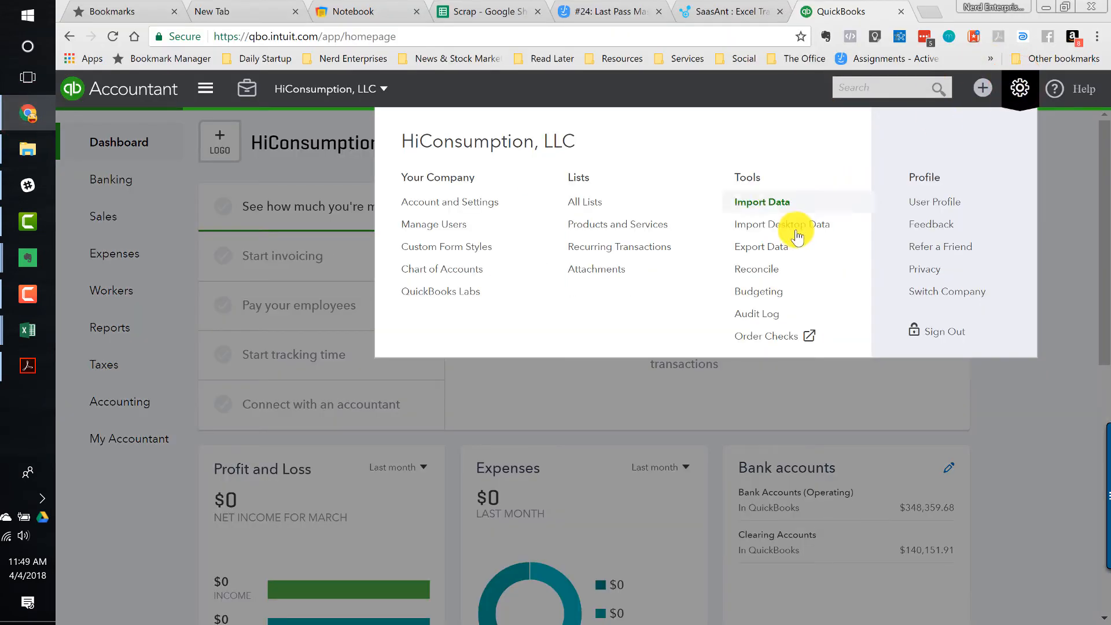
pyautogui.click(748, 272)
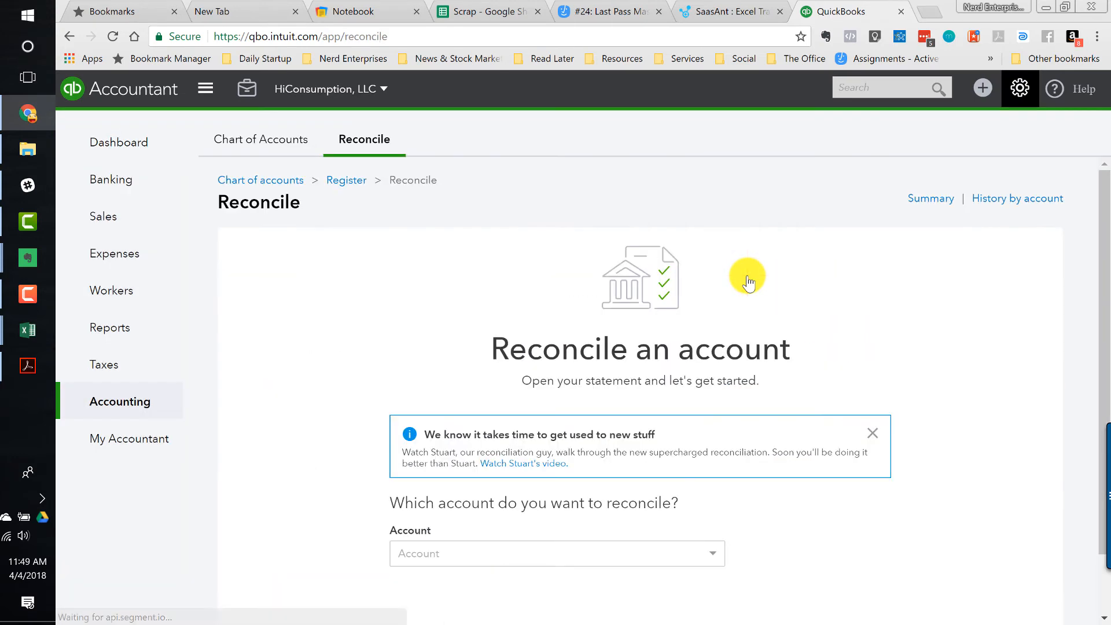
pyautogui.scroll(-3, 305, 412)
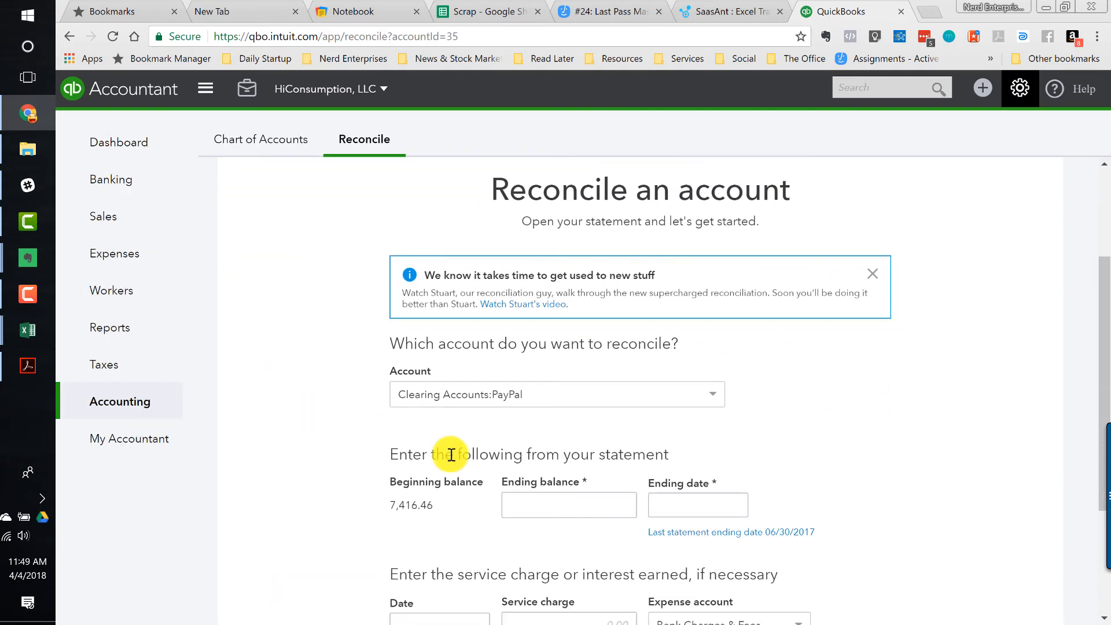
# - Enter the statement ending balance 4,695.00 and ending date 07/31/2017
pyautogui.click(510, 496)
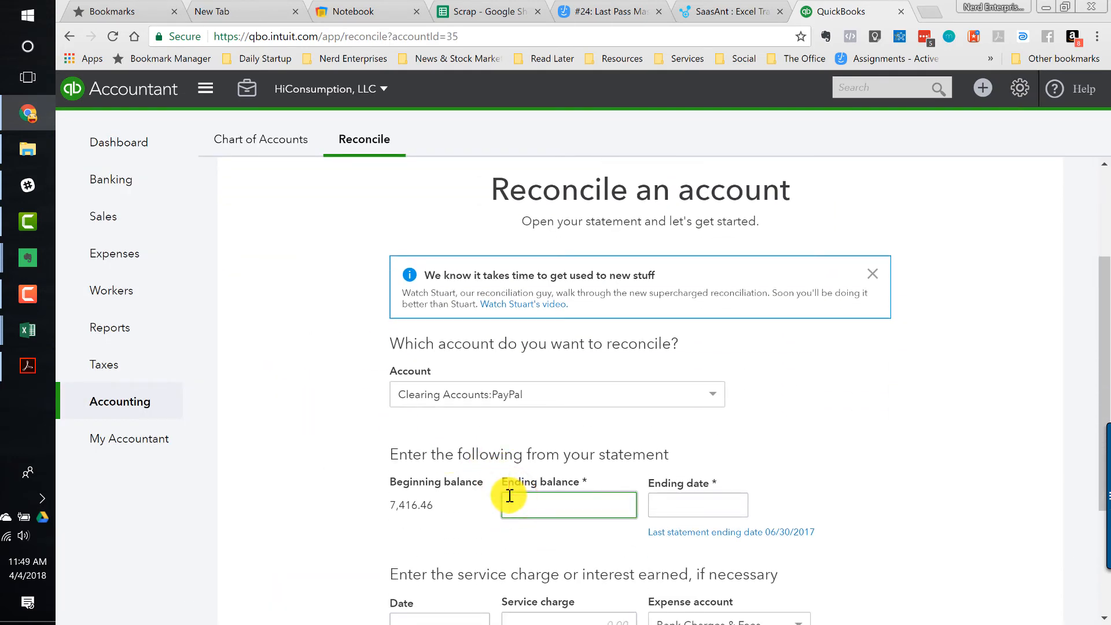
pyautogui.press('Tab')
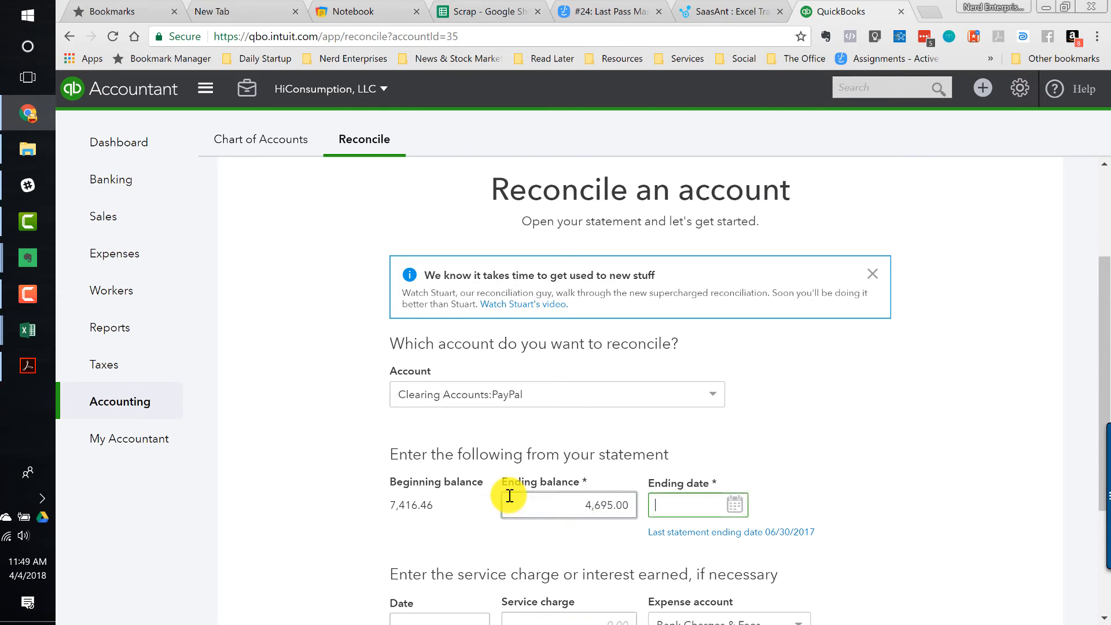
pyautogui.write('073117')
pyautogui.press('Tab')
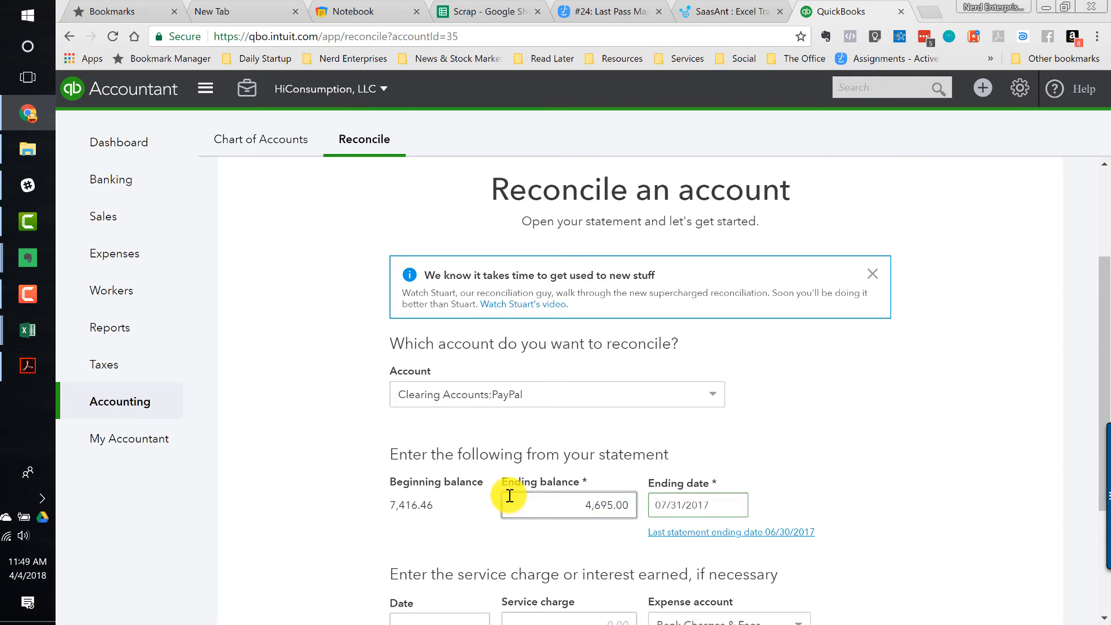
# - Start reconciling the PayPal account after checking the balance on the July statement PDF
pyautogui.hotkey('alt', 'Tab')
pyautogui.hotkey('alt', 'Tab')
pyautogui.hotkey('alt', 'Tab')
pyautogui.hotkey('alt', 'Tab')
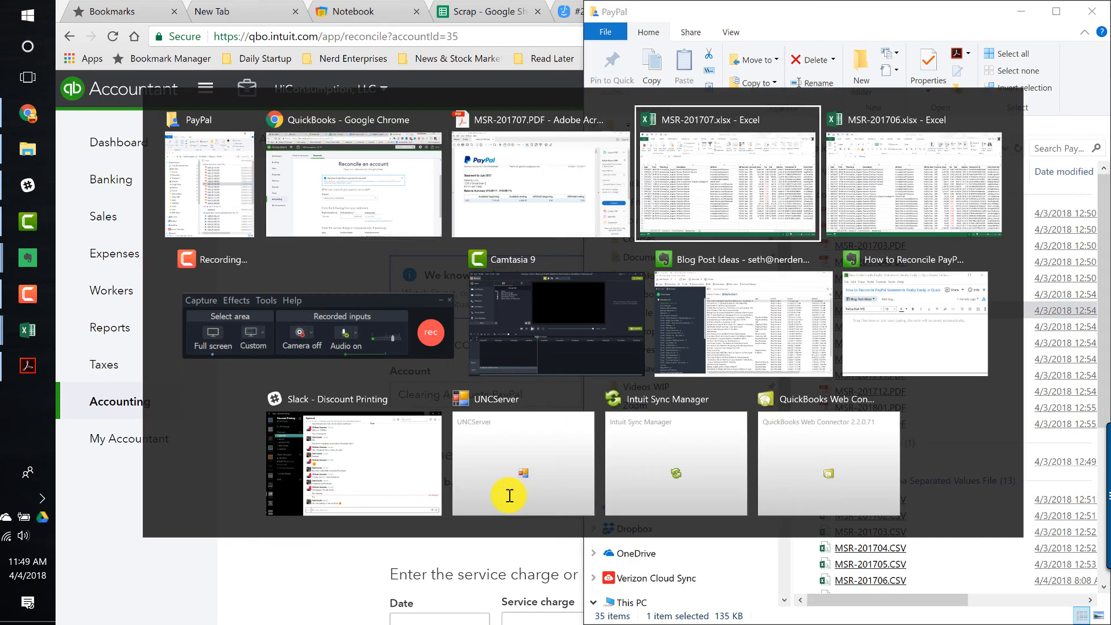
pyautogui.hotkey('alt', 'shift', 'Tab')
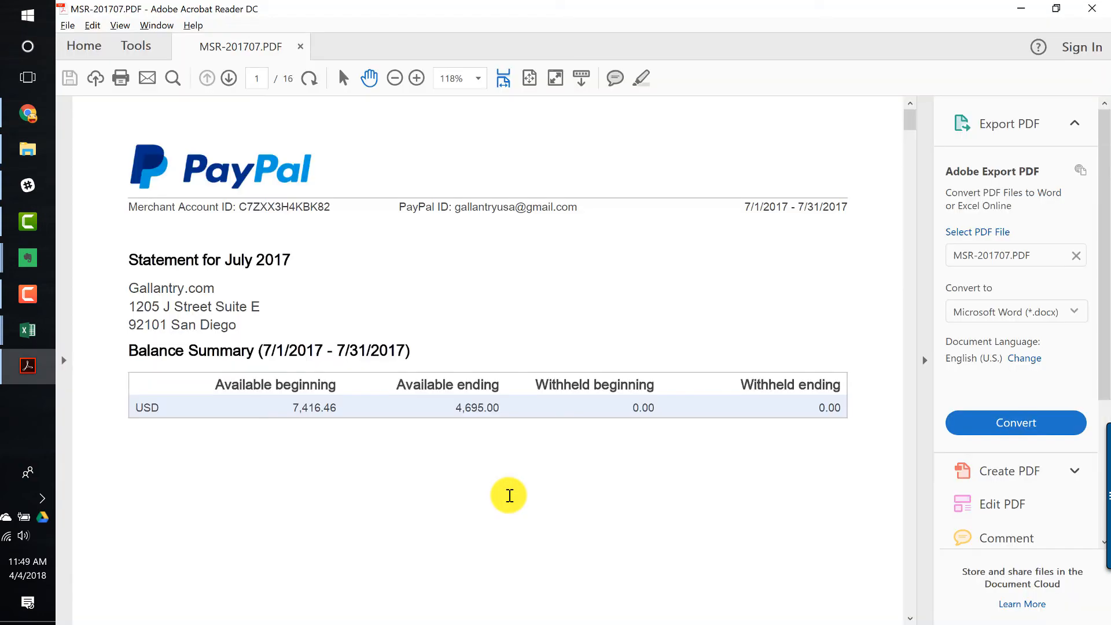
pyautogui.hotkey('alt', 'Tab')
pyautogui.hotkey('alt', 'Tab')
pyautogui.hotkey('alt', 'Tab')
pyautogui.hotkey('alt', 'Tab')
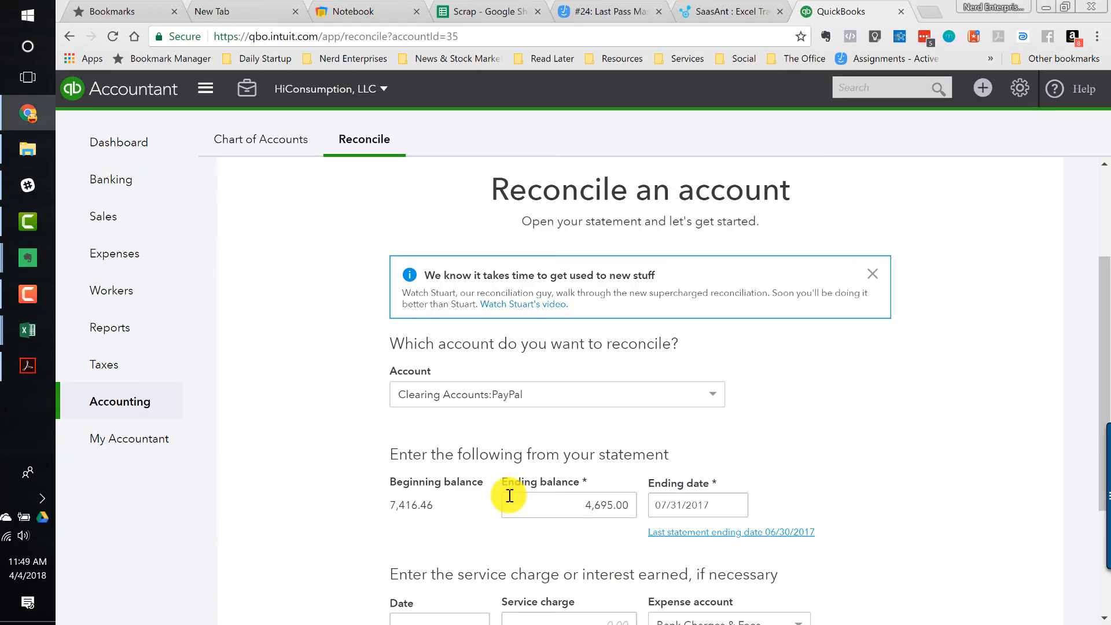
pyautogui.scroll(-3, 847, 480)
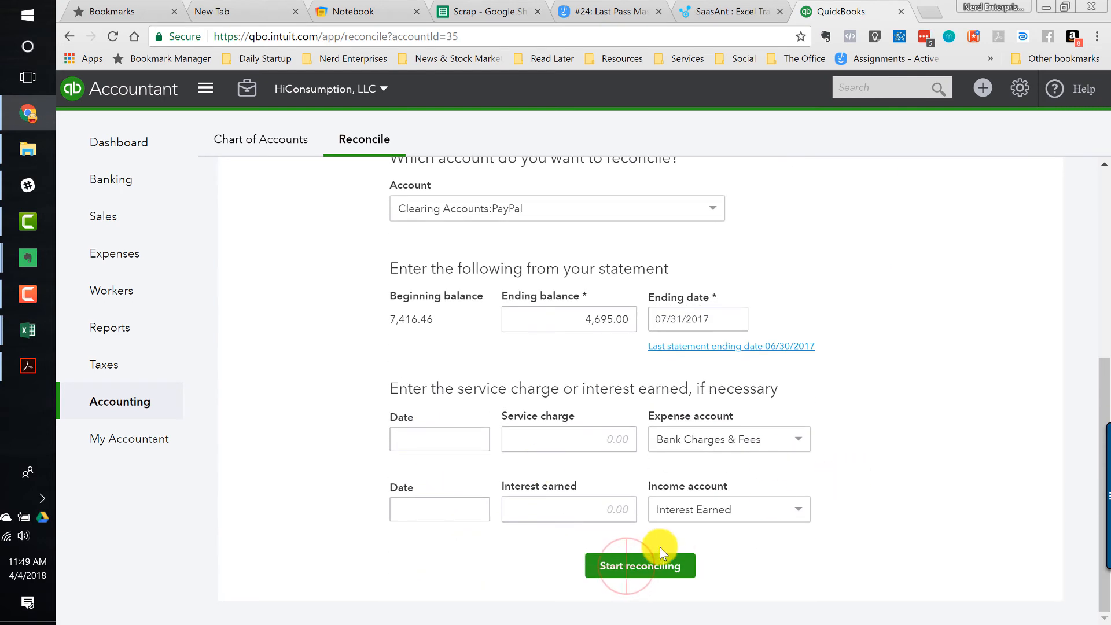
pyautogui.click(635, 570)
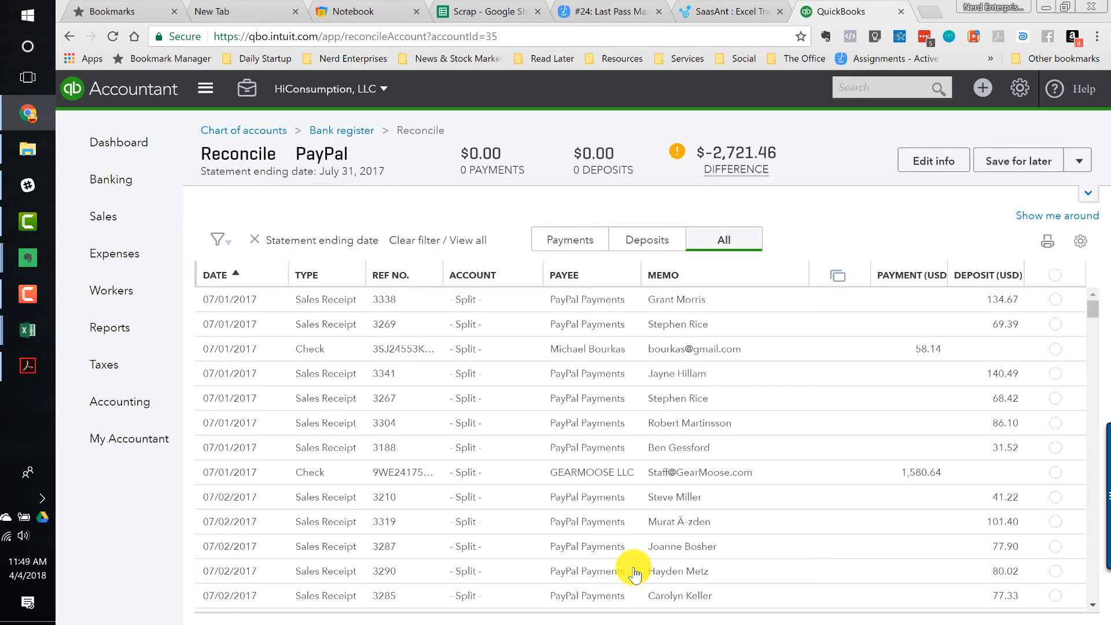
# - Review the Money Out and Other Deposits sheets of MSR-201707.xlsx against the reconciliation list
pyautogui.click(981, 277)
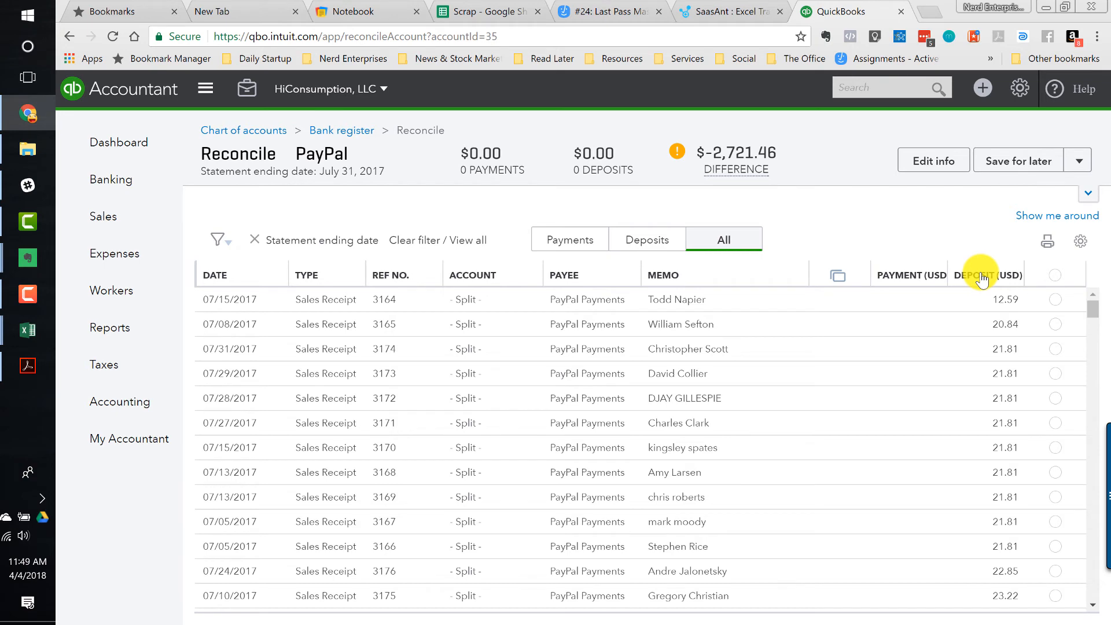
pyautogui.hotkey('alt', 'Tab')
pyautogui.hotkey('alt', 'Tab')
pyautogui.hotkey('alt', 'Tab')
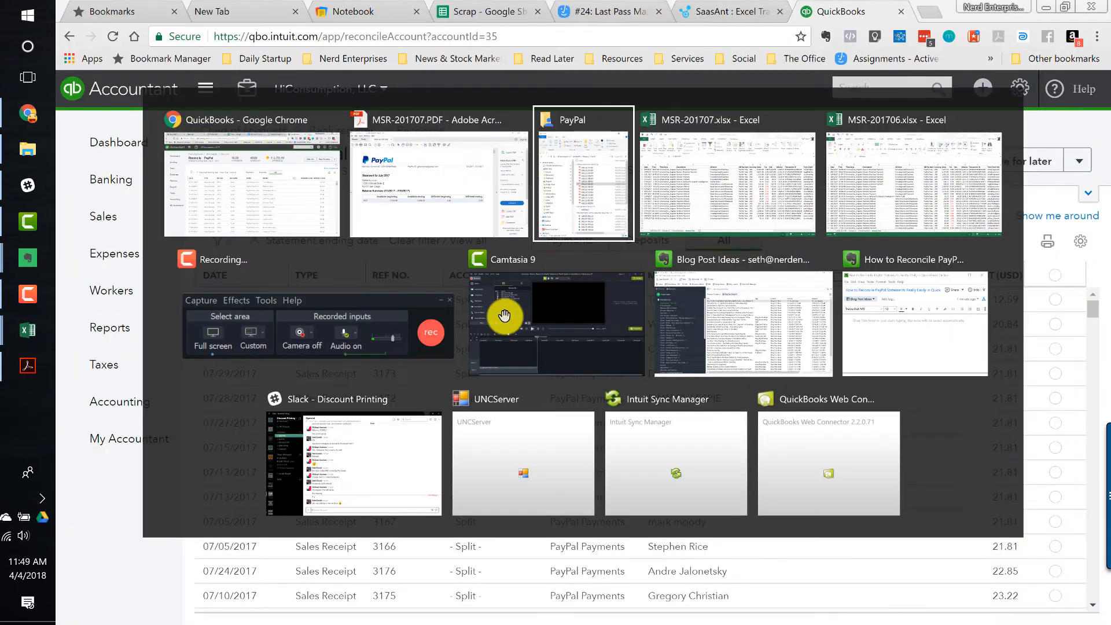
pyautogui.hotkey('alt', 'Tab')
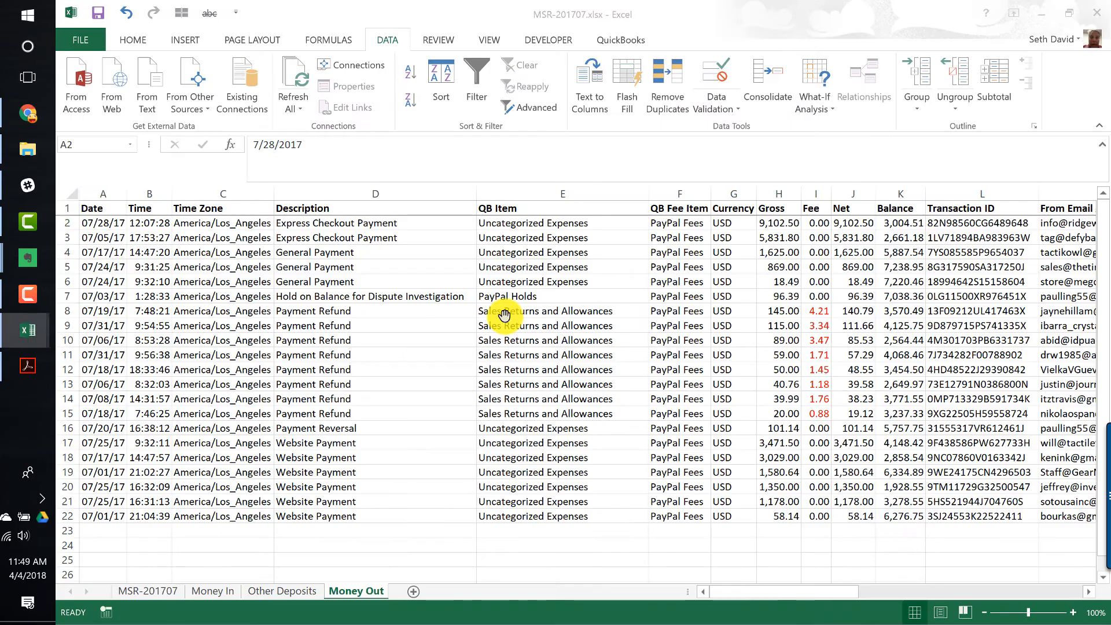
pyautogui.click(272, 592)
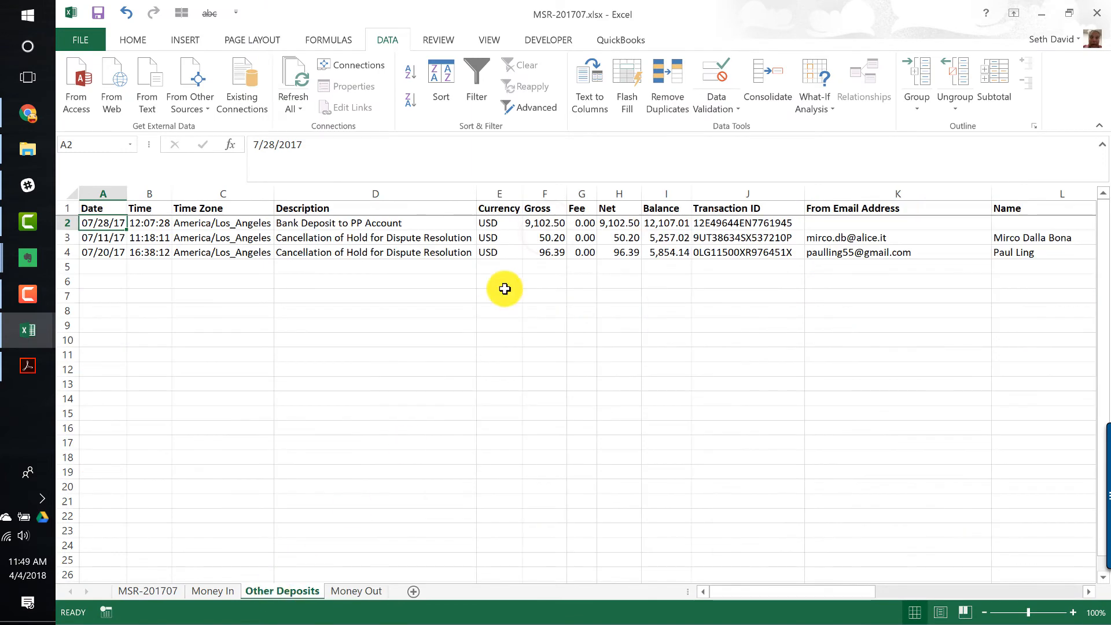
pyautogui.click(552, 220)
# - Sort the reconciliation list by deposit amount, largest first
pyautogui.hotkey('alt', 'Tab')
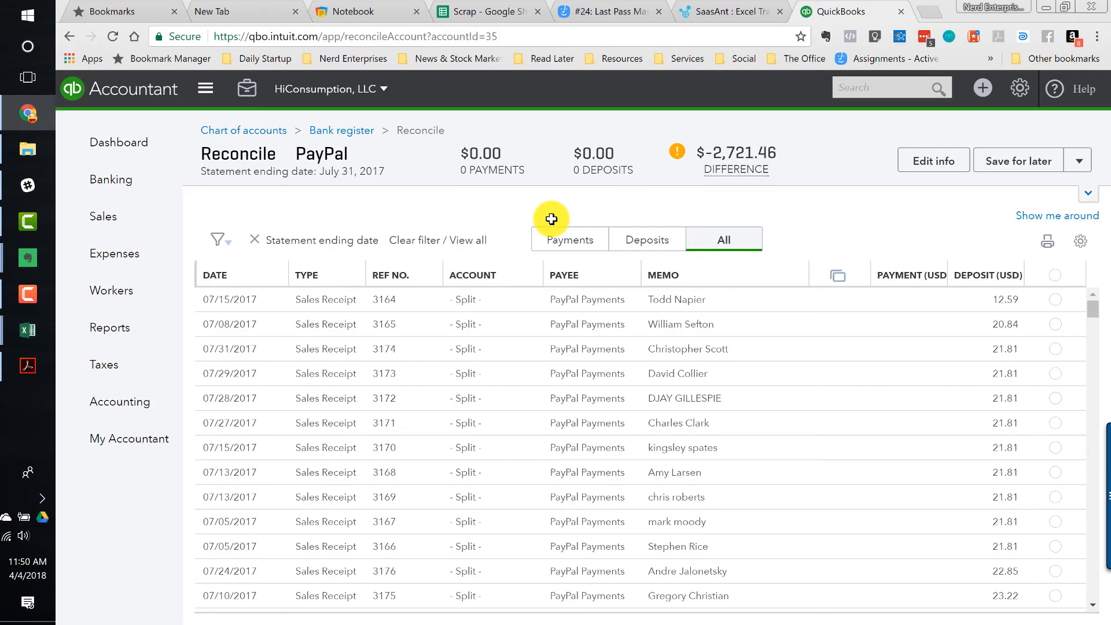
pyautogui.click(977, 281)
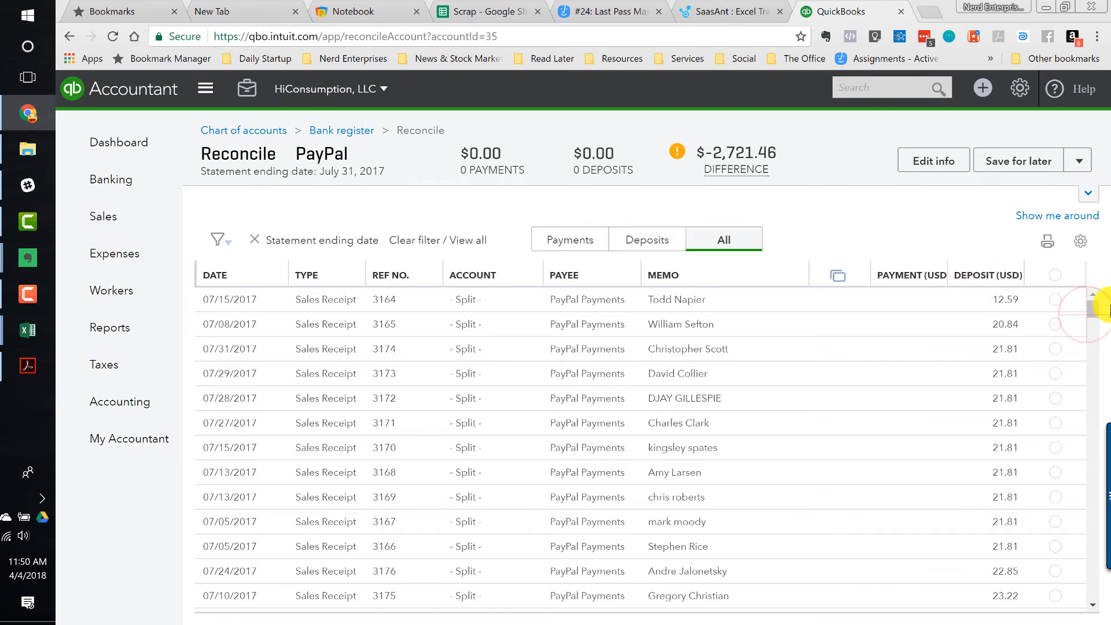
pyautogui.moveTo(1094, 311); pyautogui.dragTo(1095, 300)
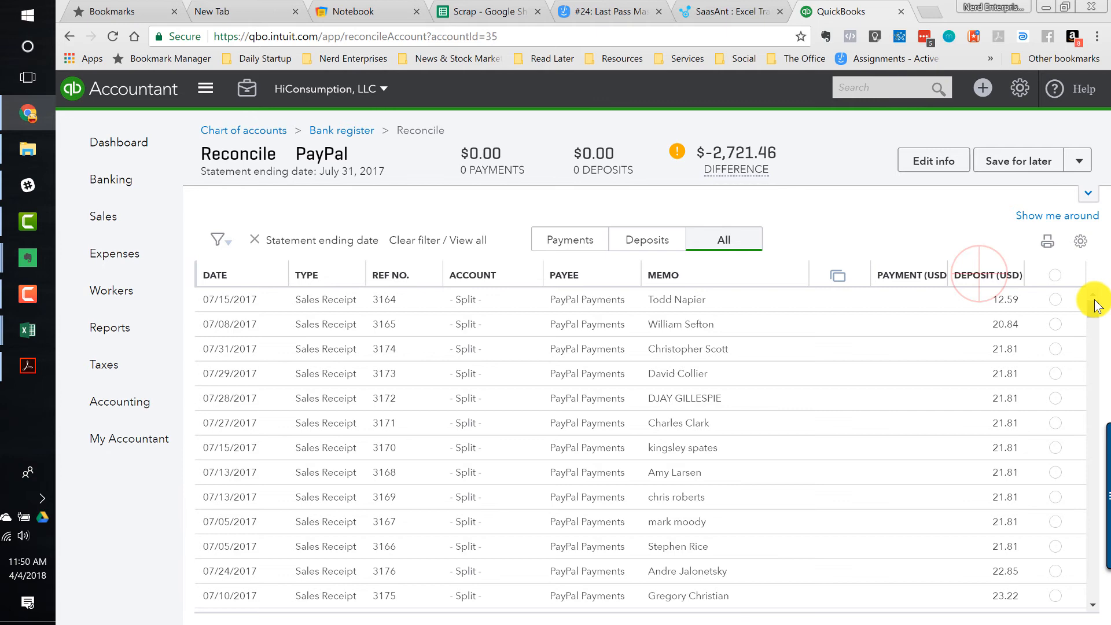
pyautogui.click(987, 276)
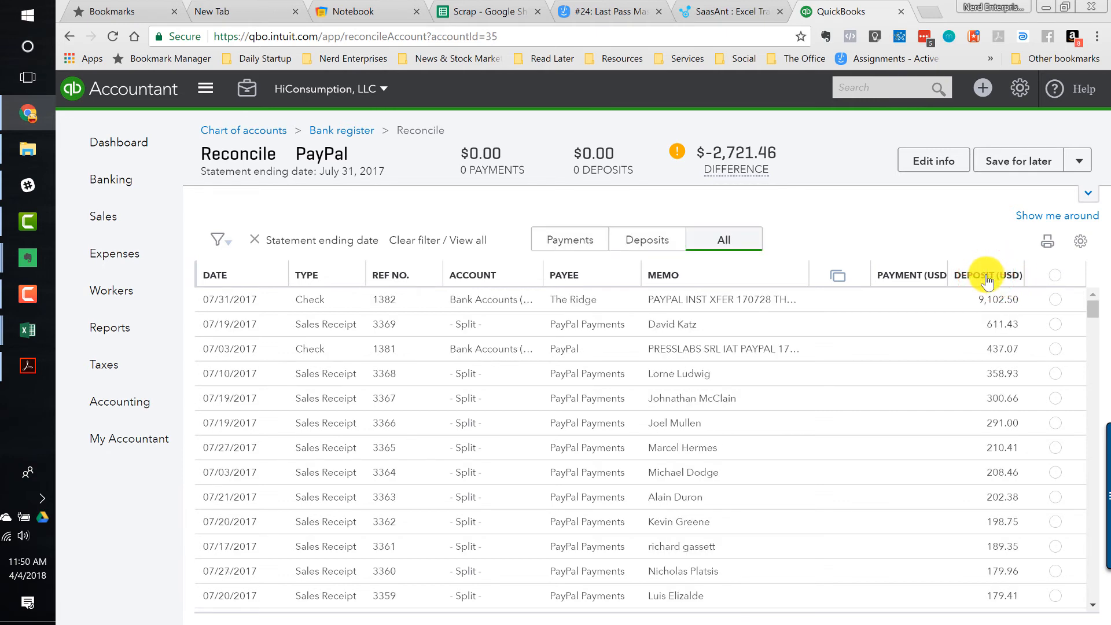
# - Compare the Other Deposits amounts in the workbook with the deposits in the reconciliation list
pyautogui.hotkey('alt', 'Tab')
pyautogui.press('Down')
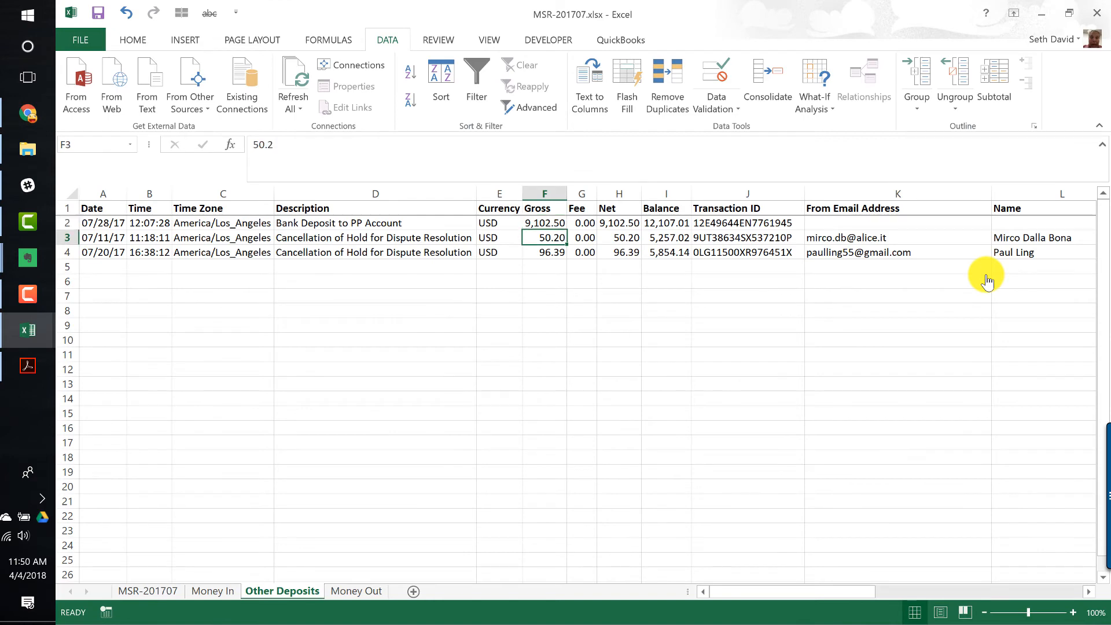
pyautogui.hotkey('alt', 'Tab')
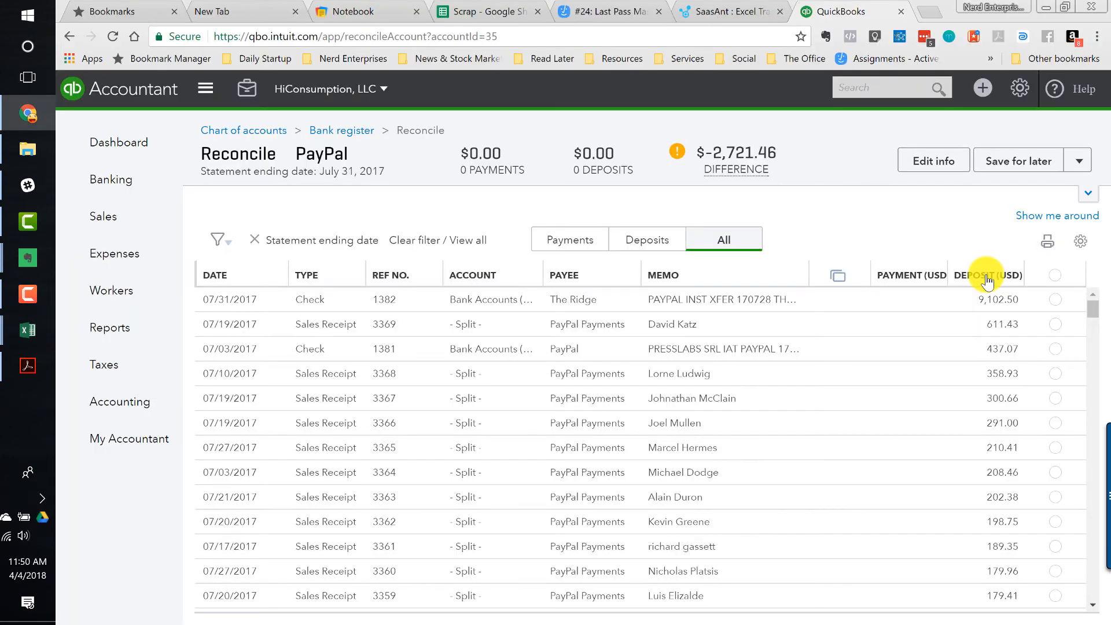
pyautogui.moveTo(1092, 305); pyautogui.dragTo(1094, 449)
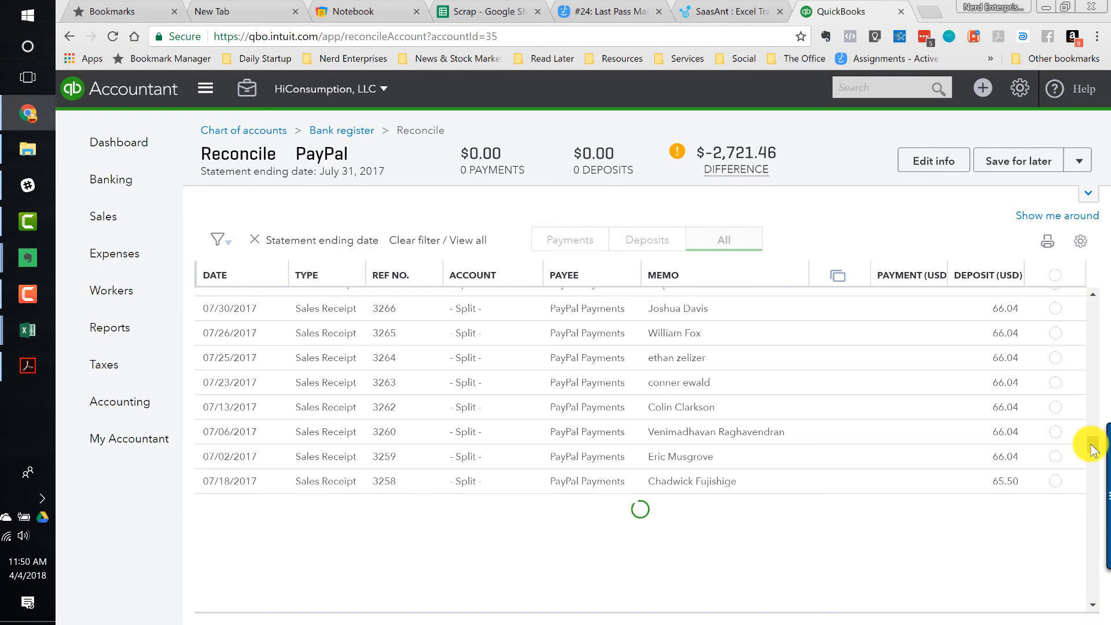
pyautogui.hotkey('alt', 'Tab')
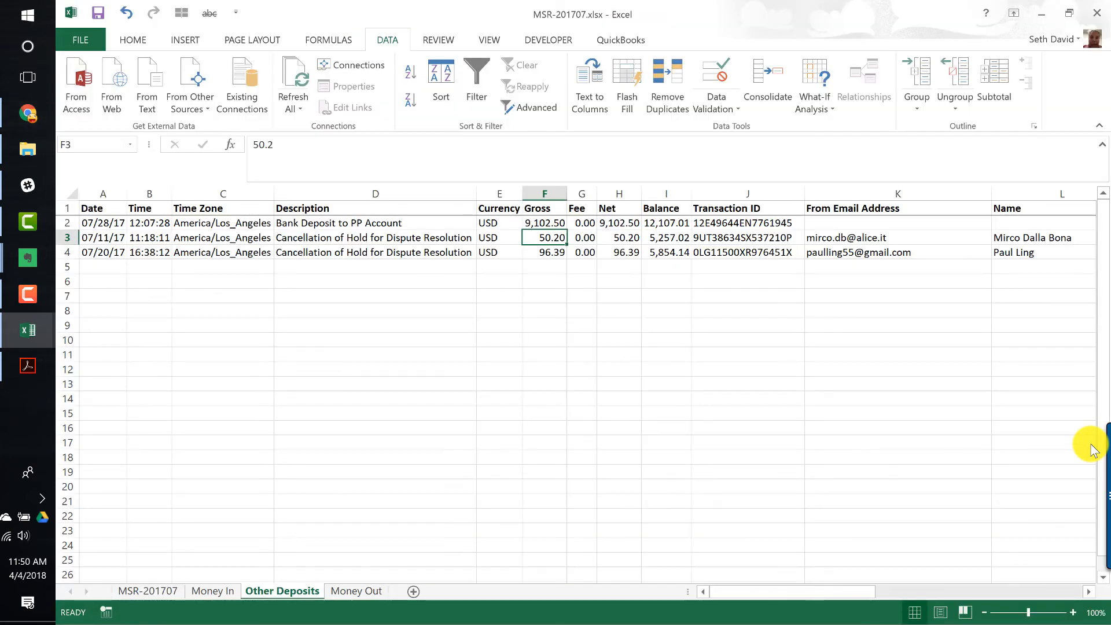
pyautogui.press('Left')
pyautogui.press('Down')
pyautogui.press('Right')
pyautogui.press('Up')
pyautogui.hotkey('alt', 'Tab')
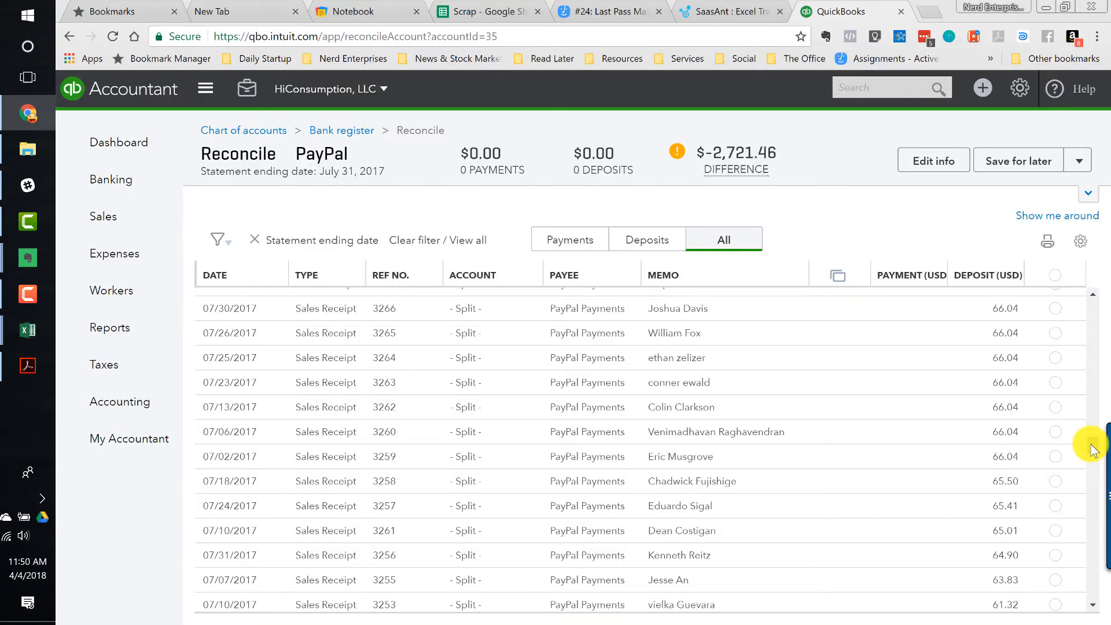
# - Compare the 50.20 deposit in the reconciliation list with the Other Deposits sheet of the workbook
pyautogui.moveTo(1092, 444); pyautogui.dragTo(1088, 476)
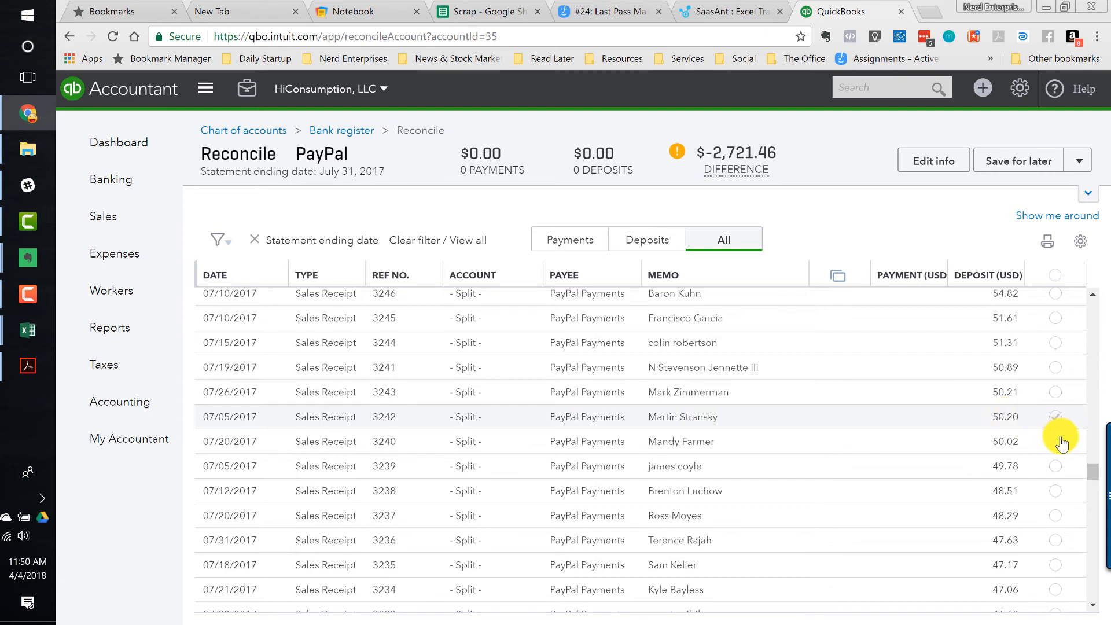
pyautogui.hotkey('alt', 'Tab')
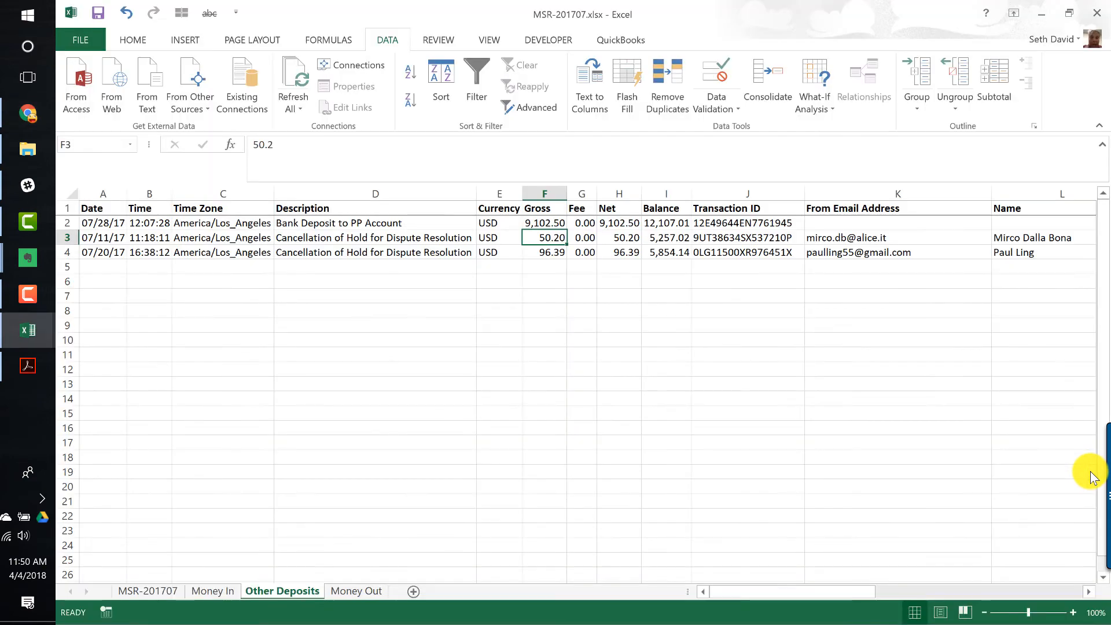
pyautogui.hotkey('alt', 'Tab')
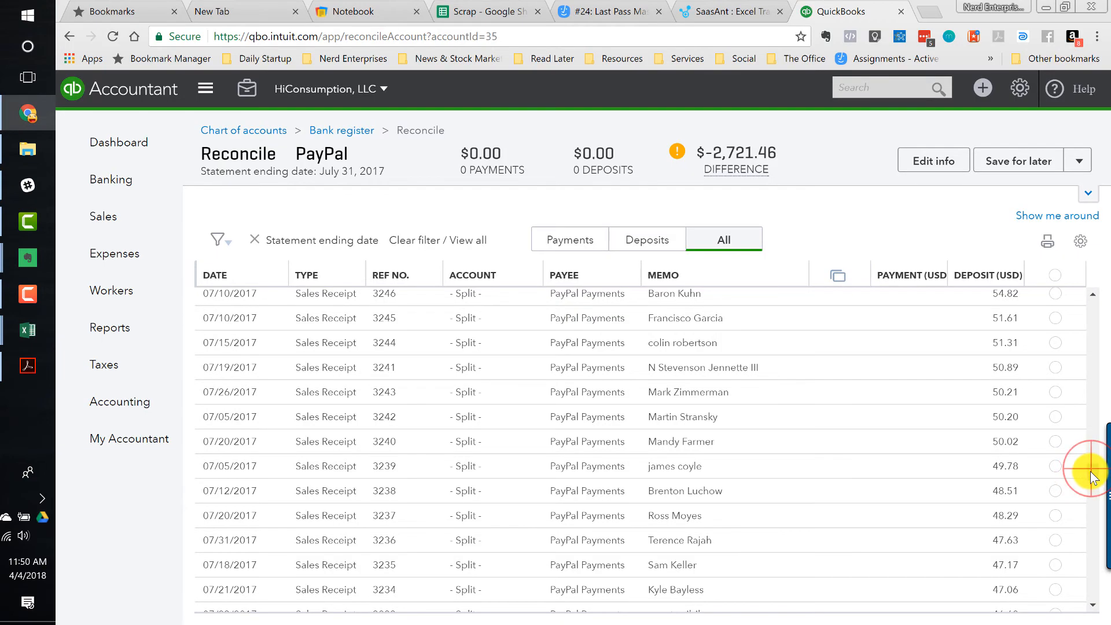
pyautogui.scroll(6, 1085, 455)
pyautogui.moveTo(1089, 445); pyautogui.dragTo(1085, 383)
pyautogui.scroll(2, 1086, 387)
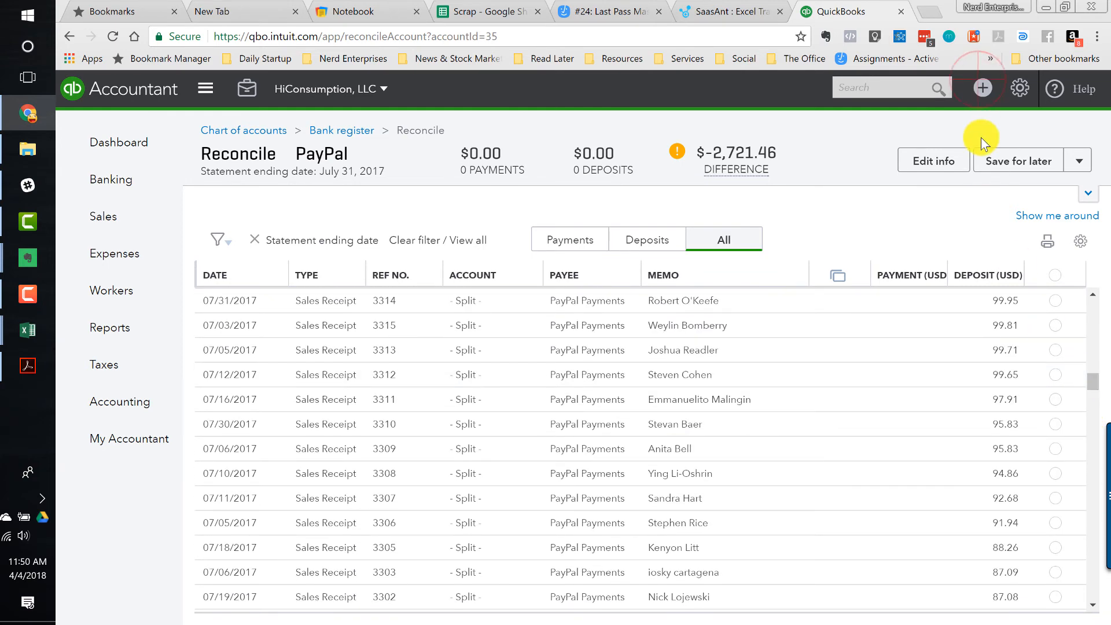
# - Create a new bank deposit into the PayPal clearing account dated 07/11/2017, copying the date from the workbook
pyautogui.click(983, 88)
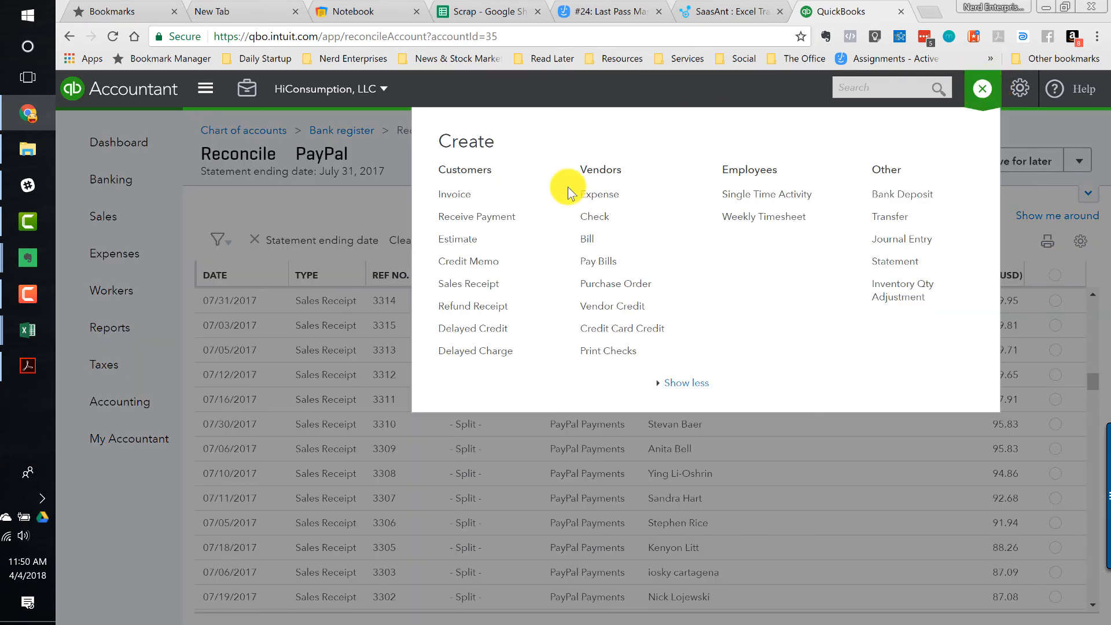
pyautogui.click(906, 196)
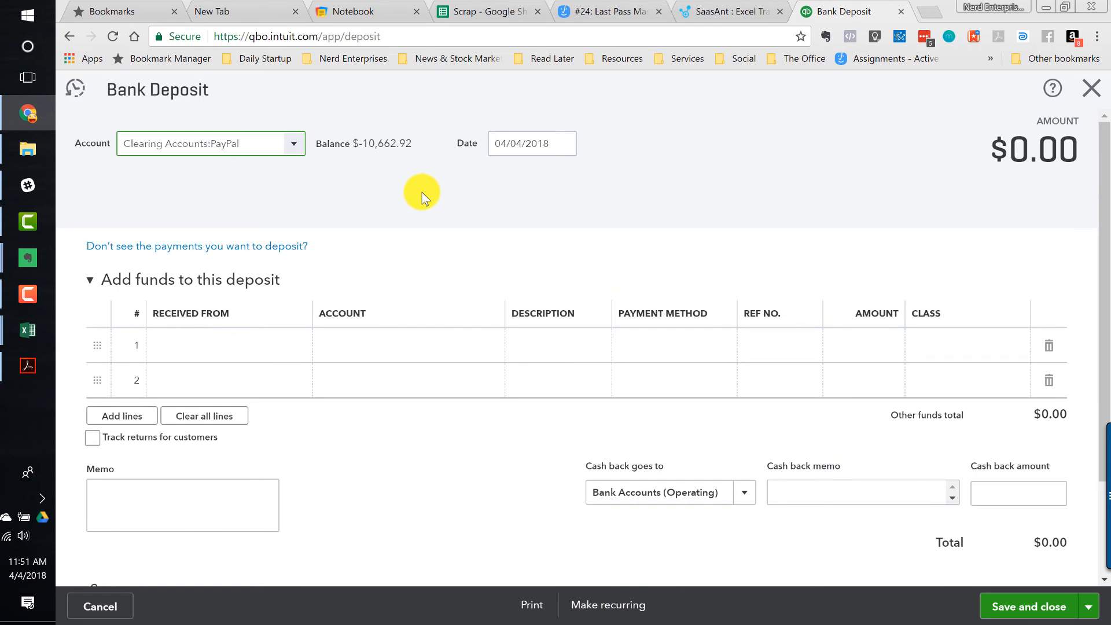
pyautogui.hotkey('alt', 'Tab')
pyautogui.press('Up')
pyautogui.press('Home')
pyautogui.write('d')
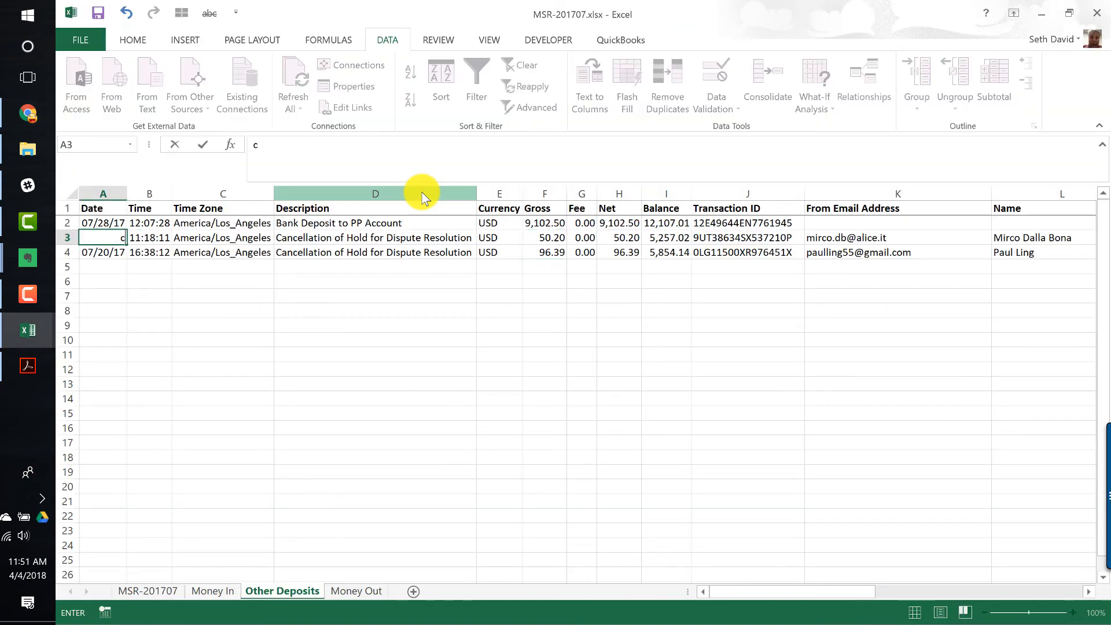
pyautogui.press('Escape')
pyautogui.hotkey('ctrl', 'c')
pyautogui.hotkey('alt', 'Tab')
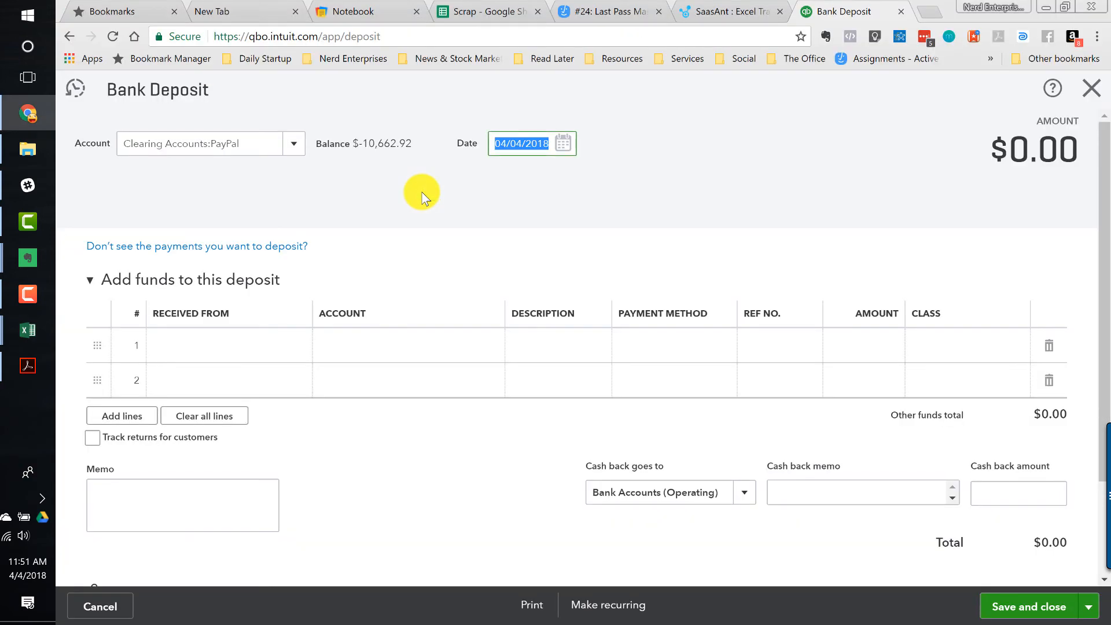
pyautogui.hotkey('ctrl', 'v')
# - Set the deposit line's account to Clearing Accounts:PayPal Holds
pyautogui.click(370, 362)
pyautogui.click(372, 346)
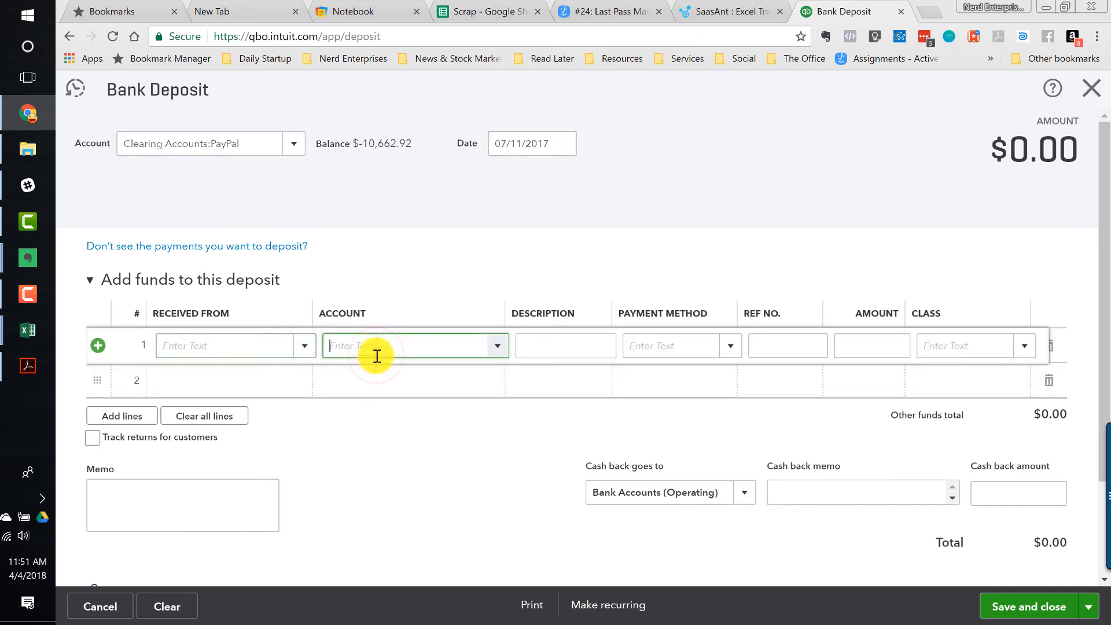
pyautogui.write('hold')
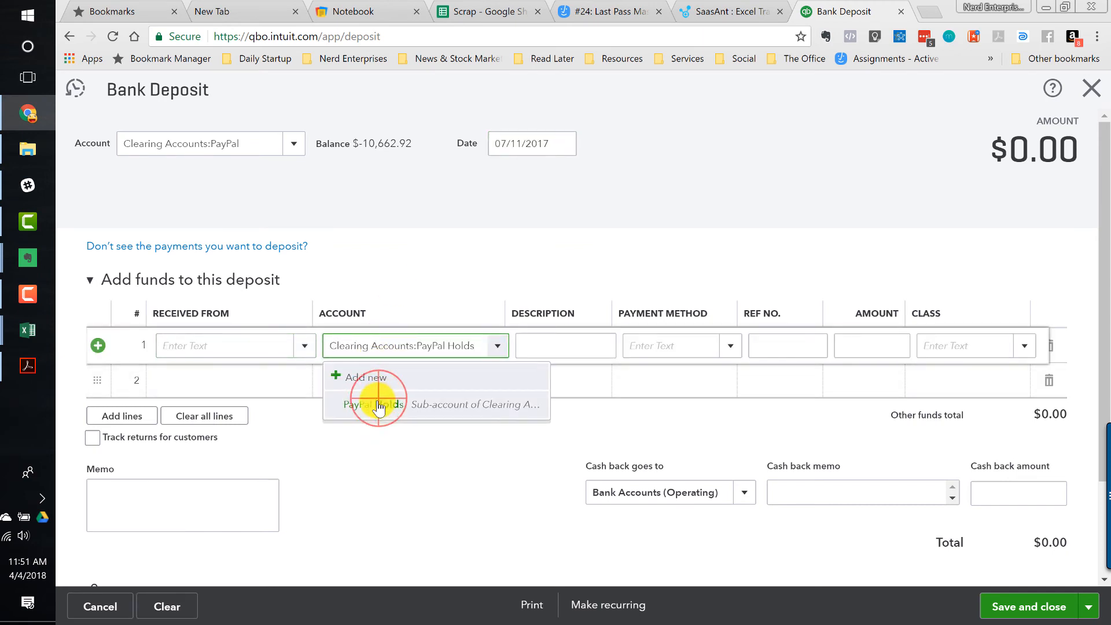
pyautogui.click(375, 399)
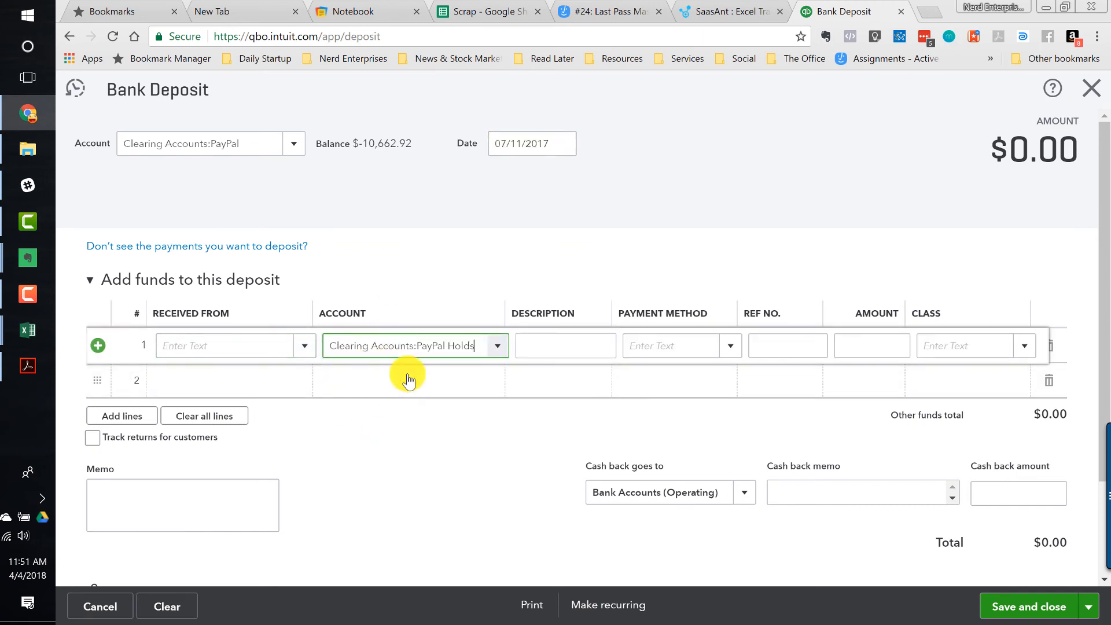
pyautogui.click(849, 346)
# - Set the line amount to 50.20, copied from the workbook, and save the deposit while starting a new one
pyautogui.hotkey('alt', 'Tab')
pyautogui.hotkey('ctrl', 'Right')
pyautogui.press('Left')
pyautogui.press('Left')
pyautogui.press('Left')
pyautogui.press('Left')
pyautogui.press('Left')
pyautogui.press('Left')
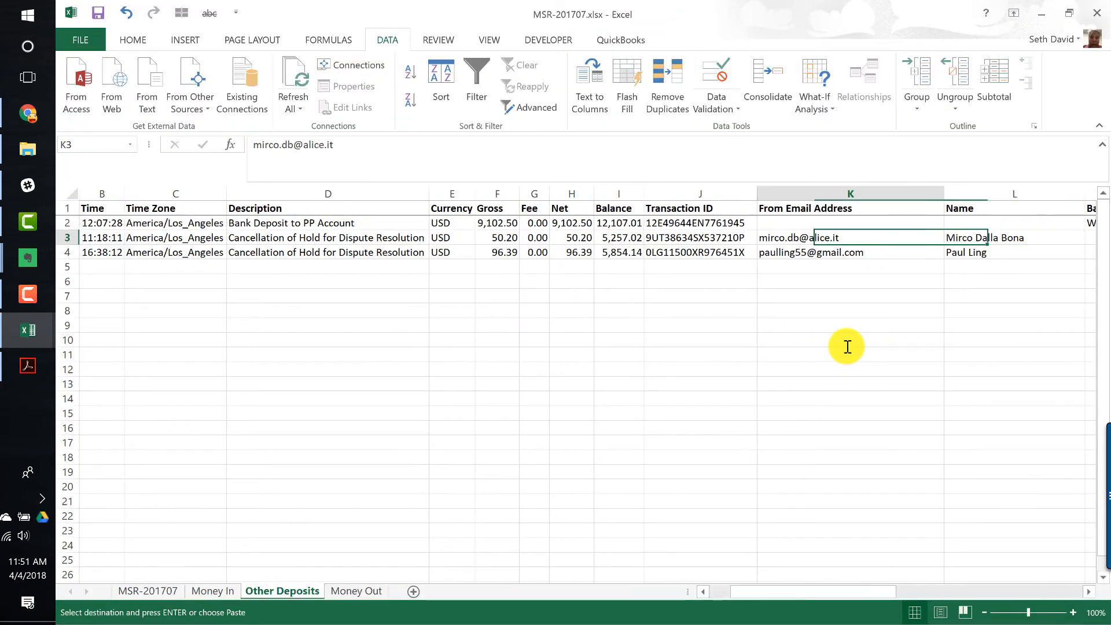
pyautogui.hotkey('alt', 'Tab')
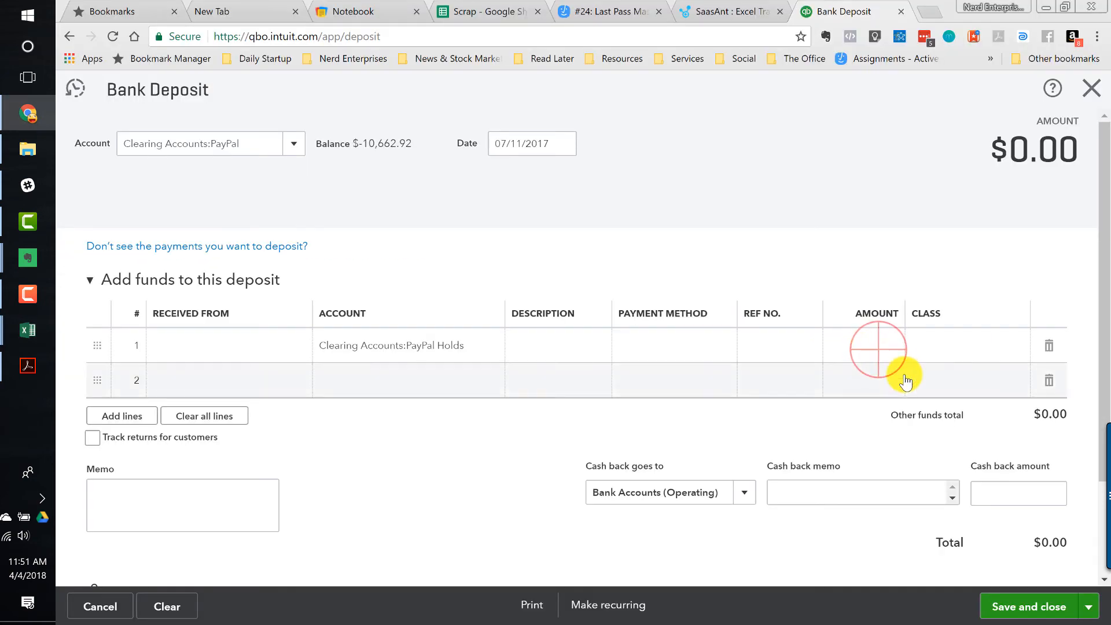
pyautogui.click(873, 352)
pyautogui.hotkey('ctrl', 'v')
pyautogui.press('Tab')
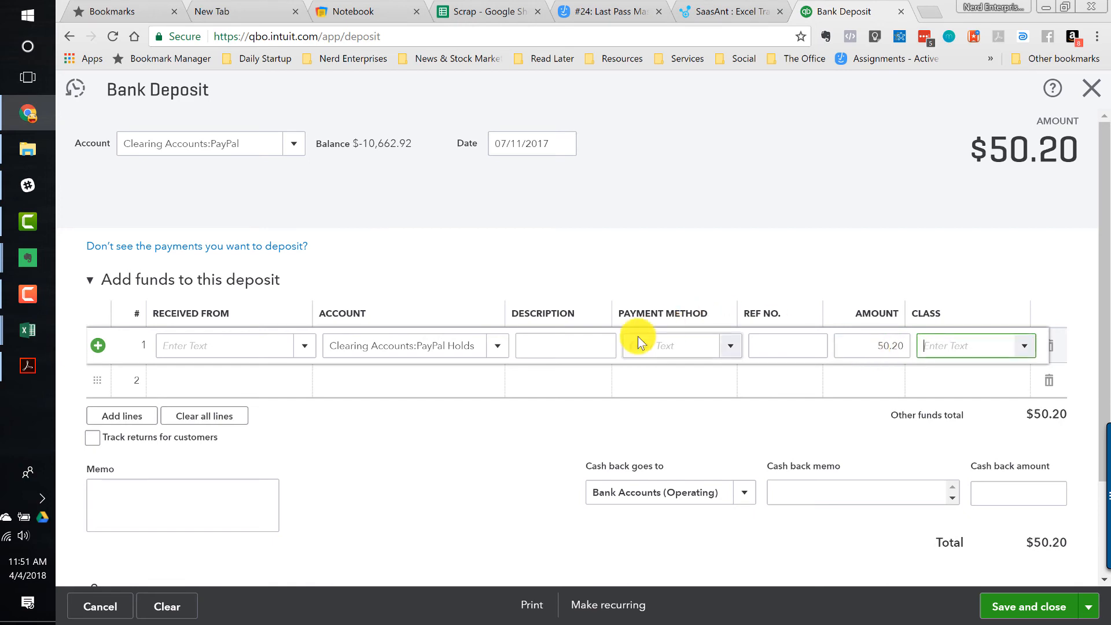
pyautogui.hotkey('alt', 'Tab')
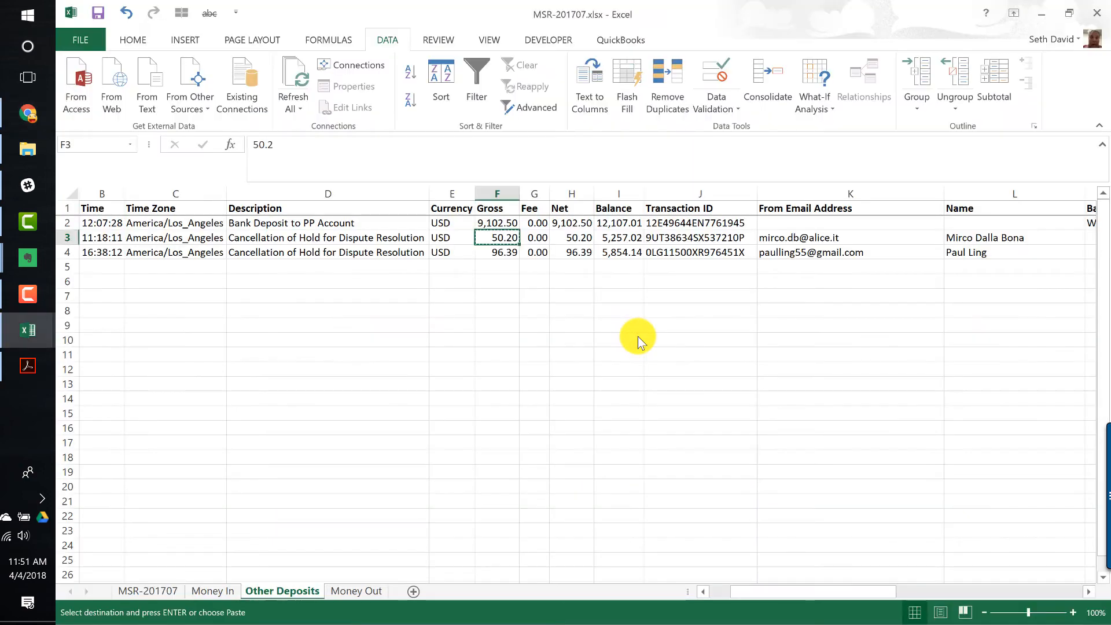
pyautogui.hotkey('alt', 'Tab')
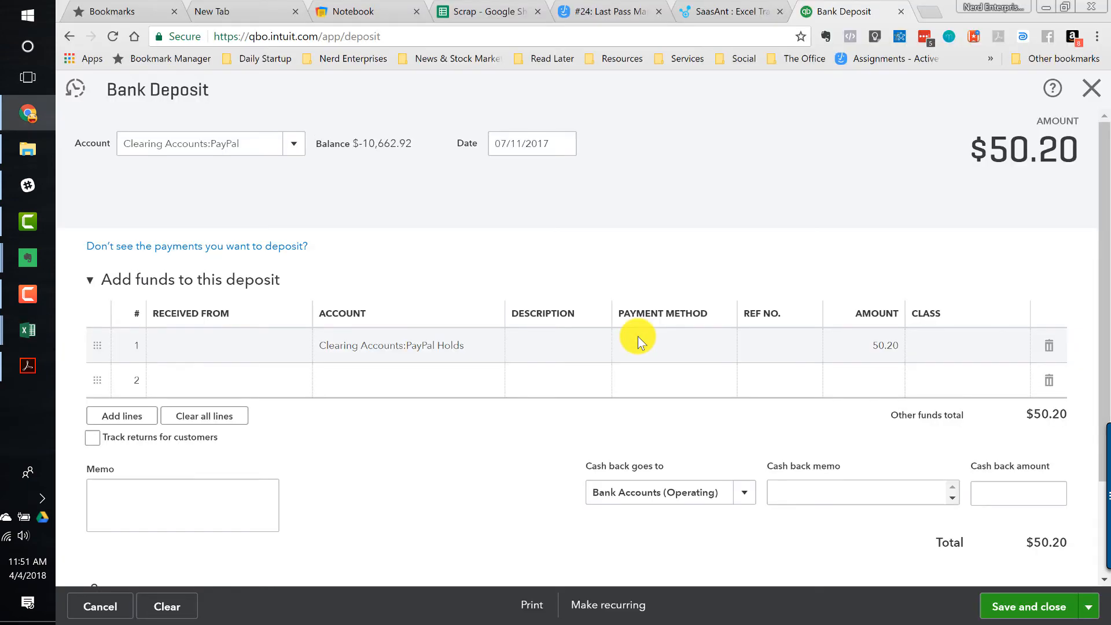
pyautogui.click(1089, 607)
pyautogui.click(1006, 580)
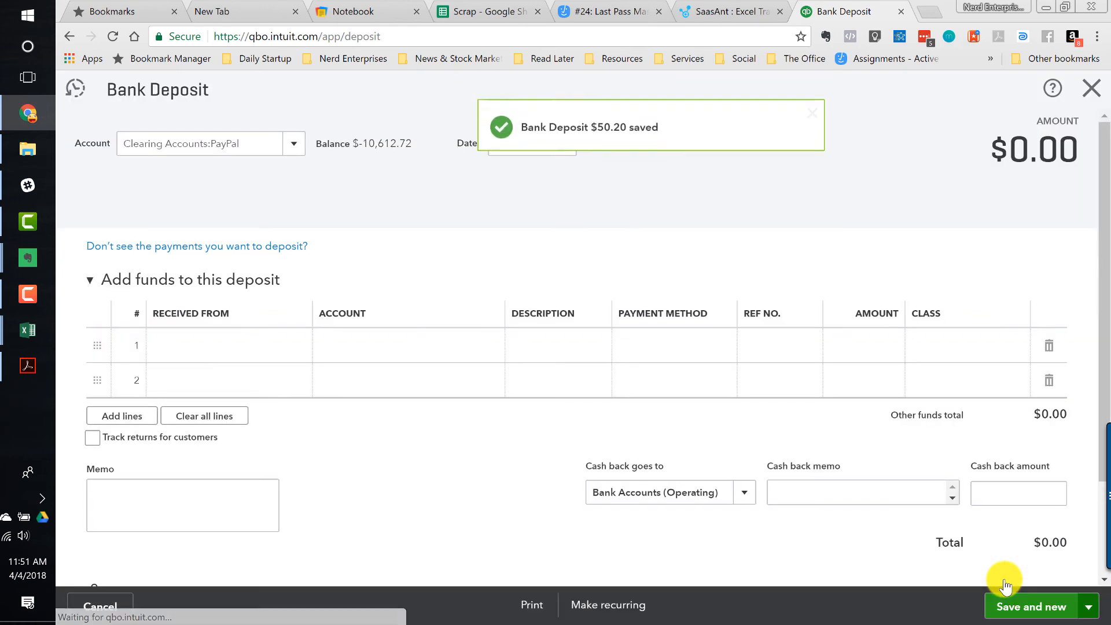
# - Date the new deposit 07/20/2017 from the workbook and set its line account to Clearing Accounts:PayPal Holds
pyautogui.hotkey('alt', 'Tab')
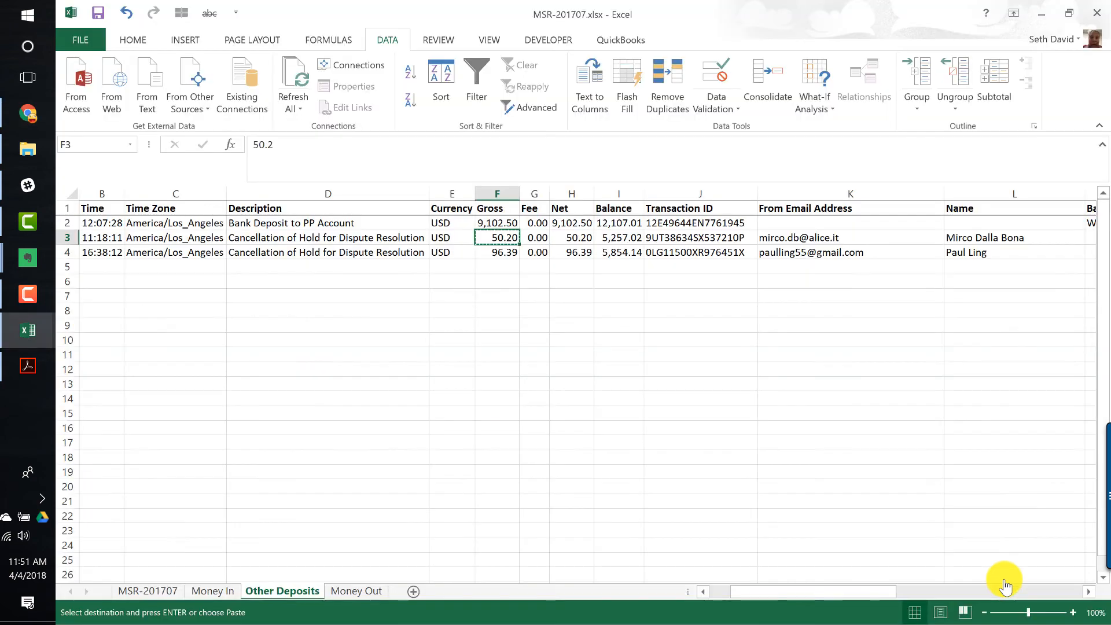
pyautogui.press('Down')
pyautogui.press('Home')
pyautogui.hotkey('alt', 'Tab')
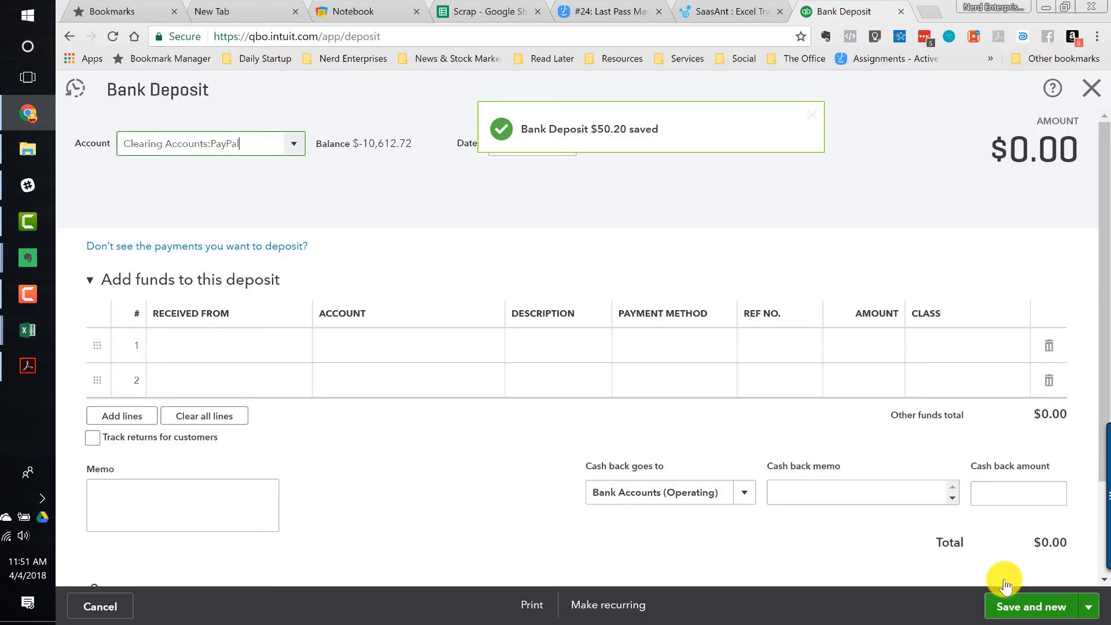
pyautogui.press('Tab')
pyautogui.hotkey('ctrl', 'v')
pyautogui.press('Tab')
pyautogui.press('Tab')
pyautogui.press('Tab')
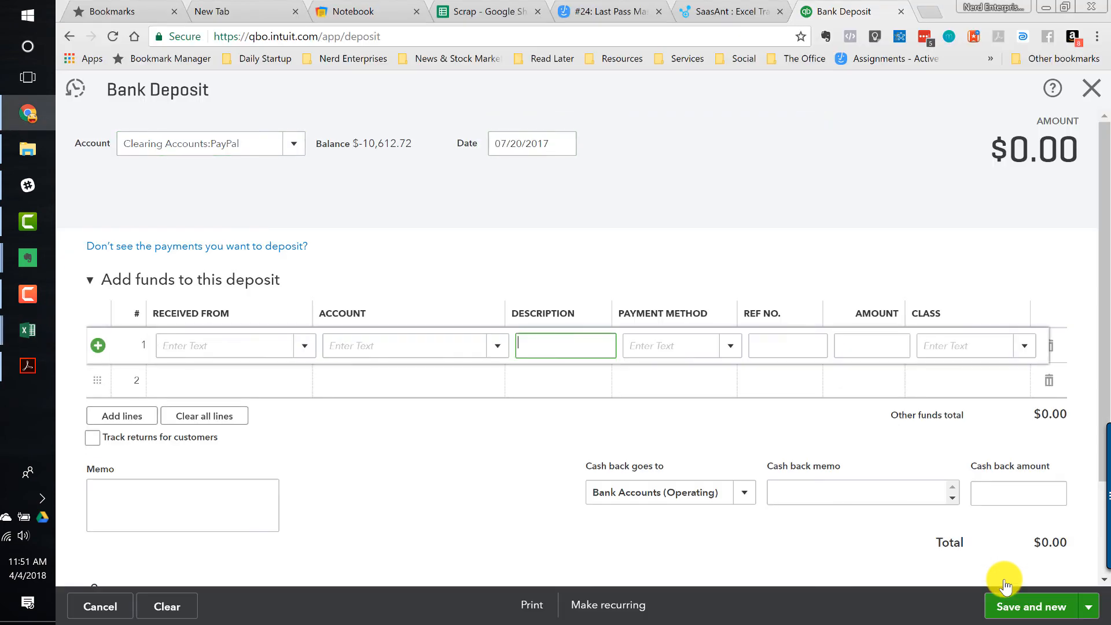
pyautogui.hotkey('shift', 'Tab')
pyautogui.write('hold')
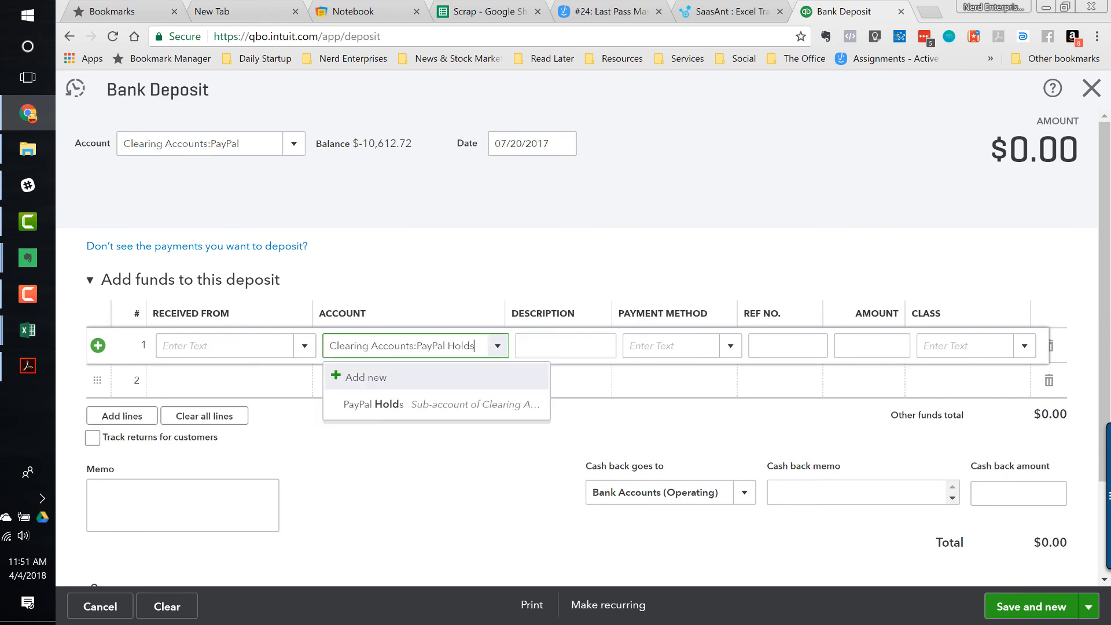
pyautogui.click(373, 405)
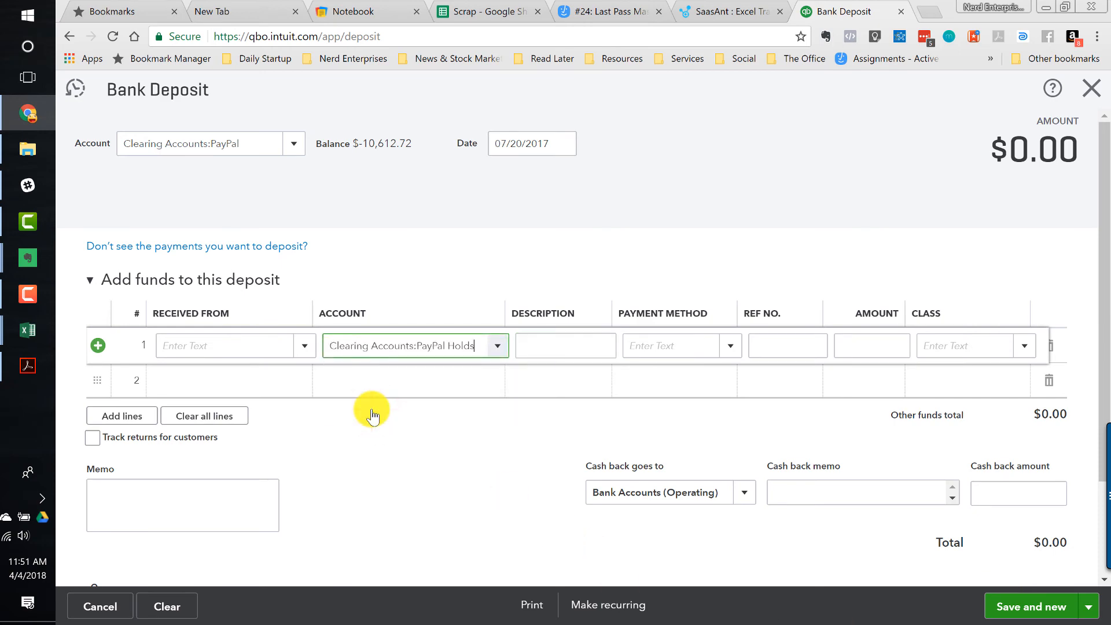
# - Set the line amount to 96.39, copied from the workbook, and save and close the deposit
pyautogui.hotkey('alt', 'Tab')
pyautogui.press('Right')
pyautogui.press('Right')
pyautogui.press('Right')
pyautogui.press('Right')
pyautogui.press('Right')
pyautogui.hotkey('ctrl', 'c')
pyautogui.hotkey('alt', 'Tab')
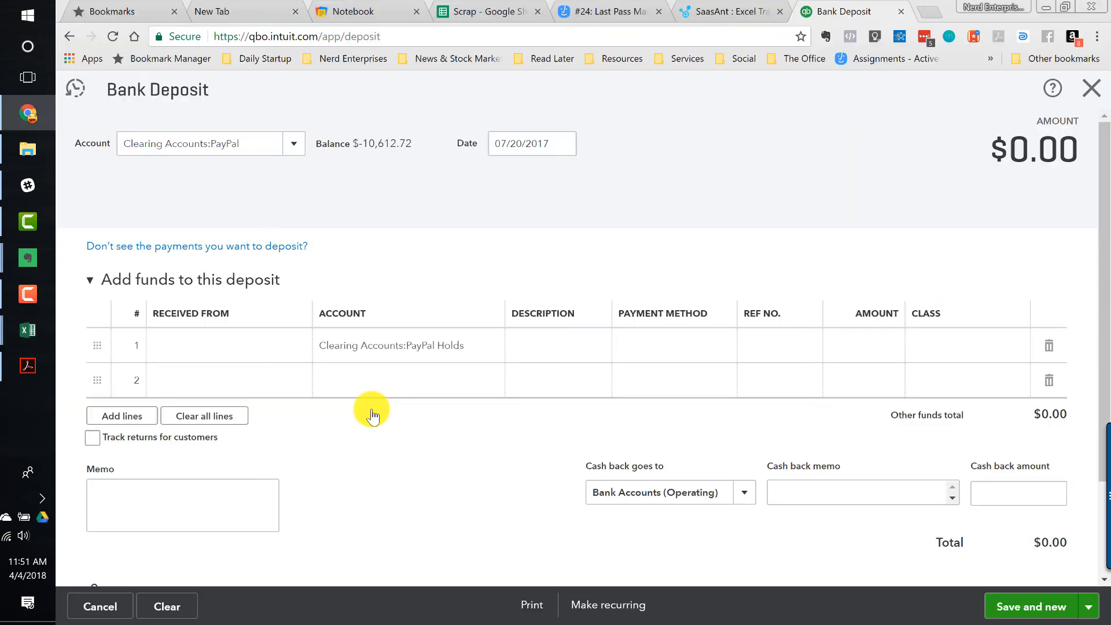
pyautogui.click(861, 343)
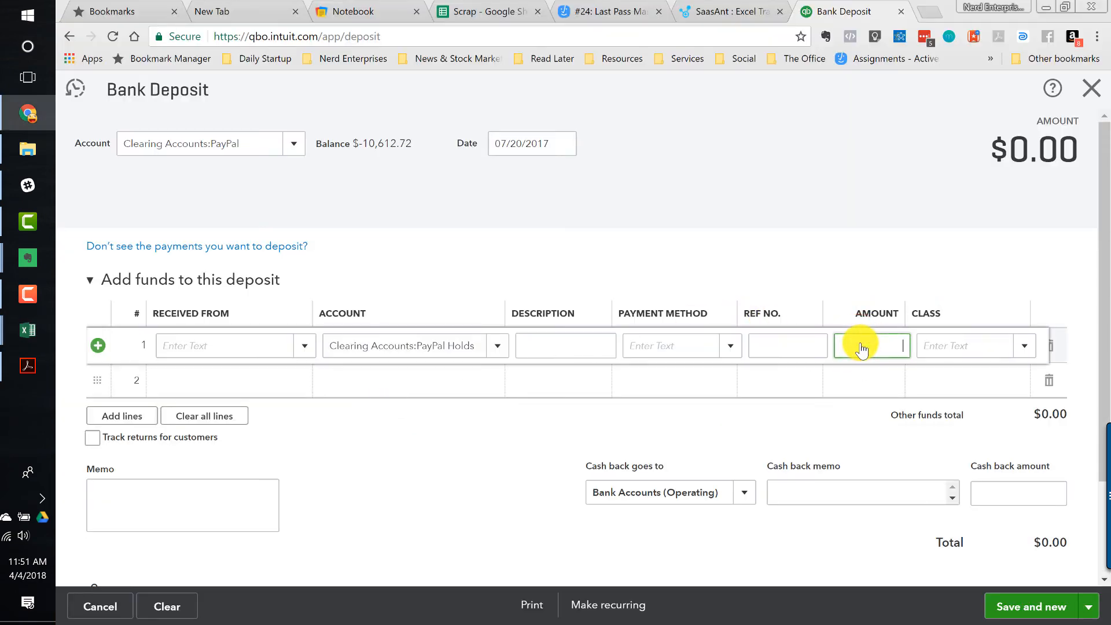
pyautogui.hotkey('ctrl', 'v')
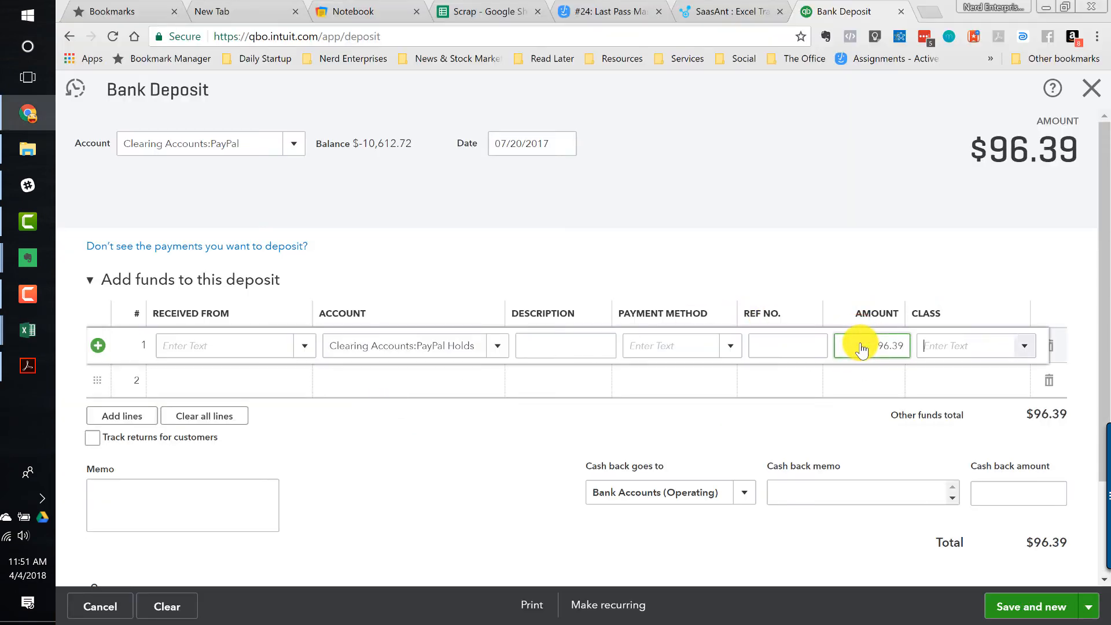
pyautogui.click(1087, 607)
pyautogui.click(1016, 581)
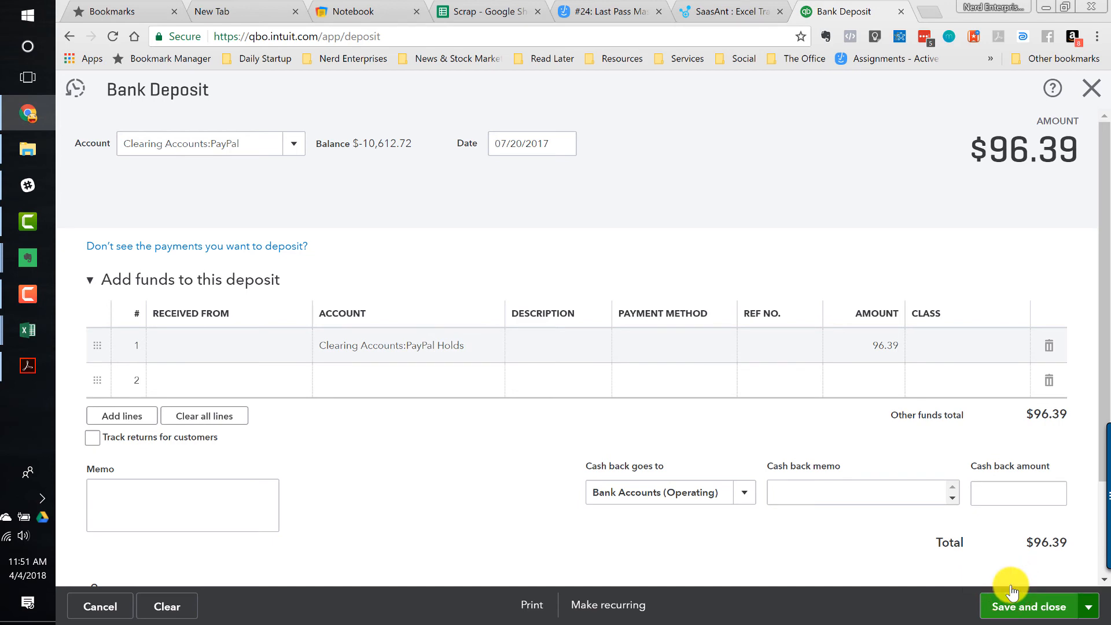
pyautogui.click(1012, 591)
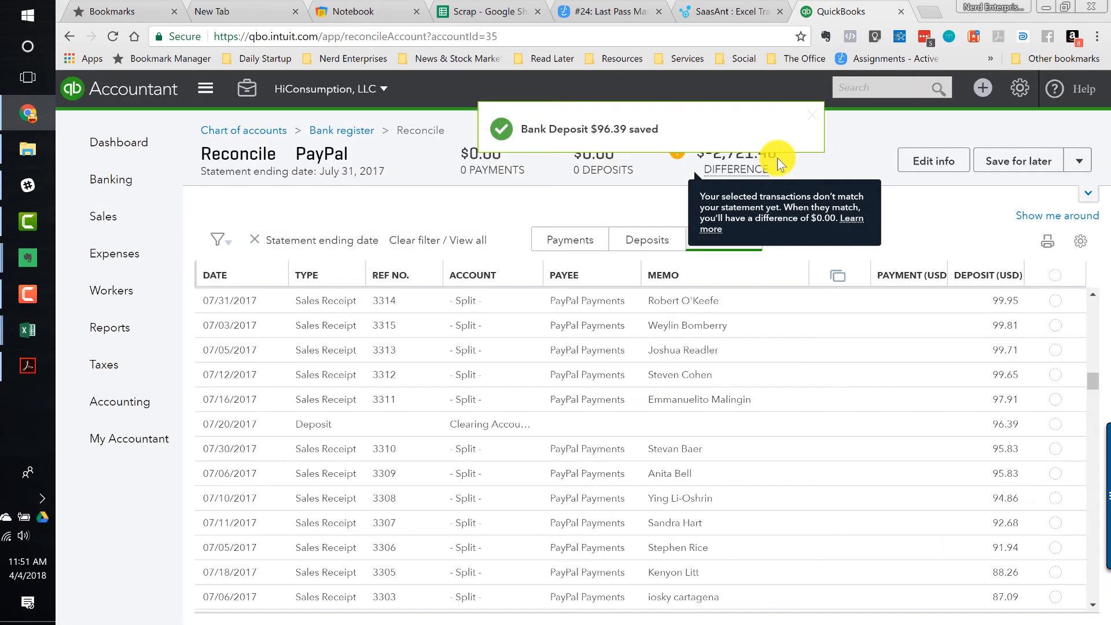
# - Mark all transactions in the reconciliation as cleared
pyautogui.click(1055, 277)
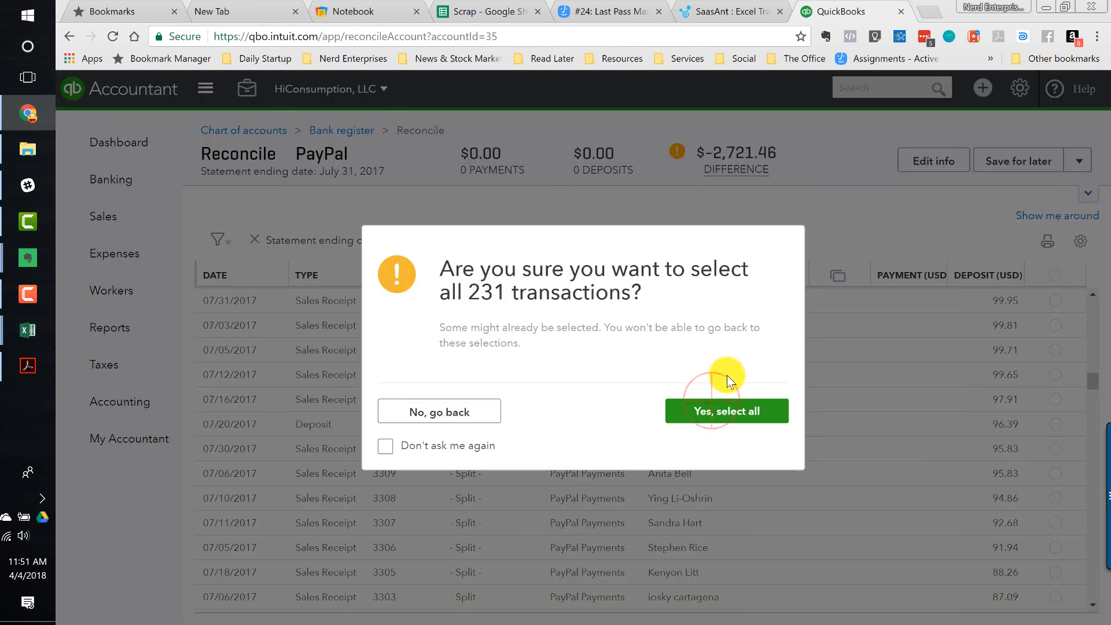
pyautogui.click(717, 411)
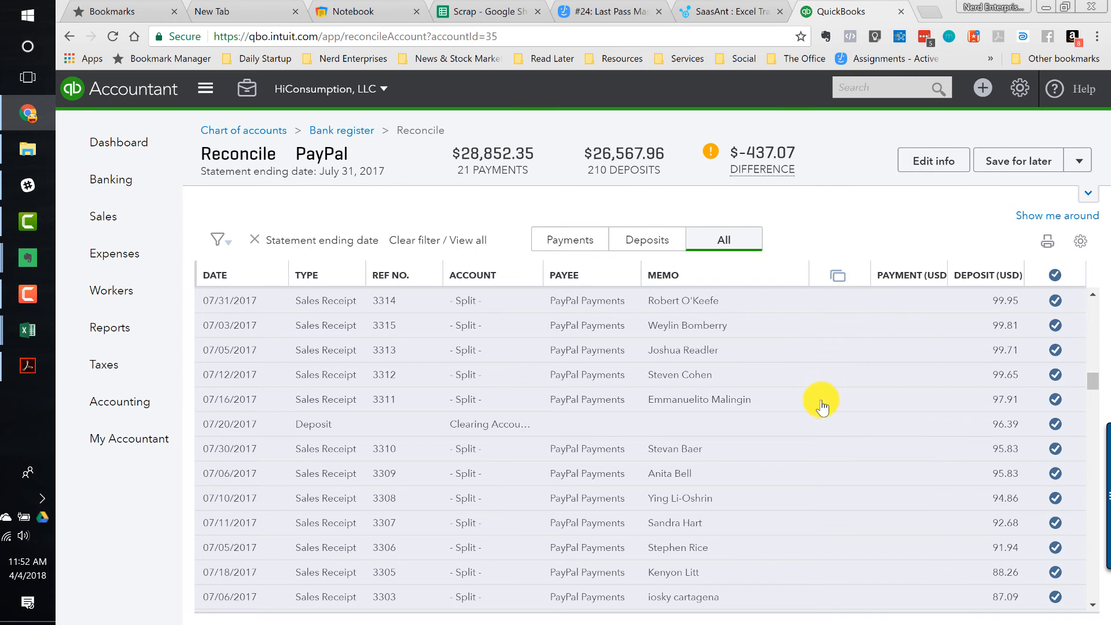
# - Show only deposits and unmark the 437.07 PRESSLABS check from PayPal
pyautogui.click(660, 240)
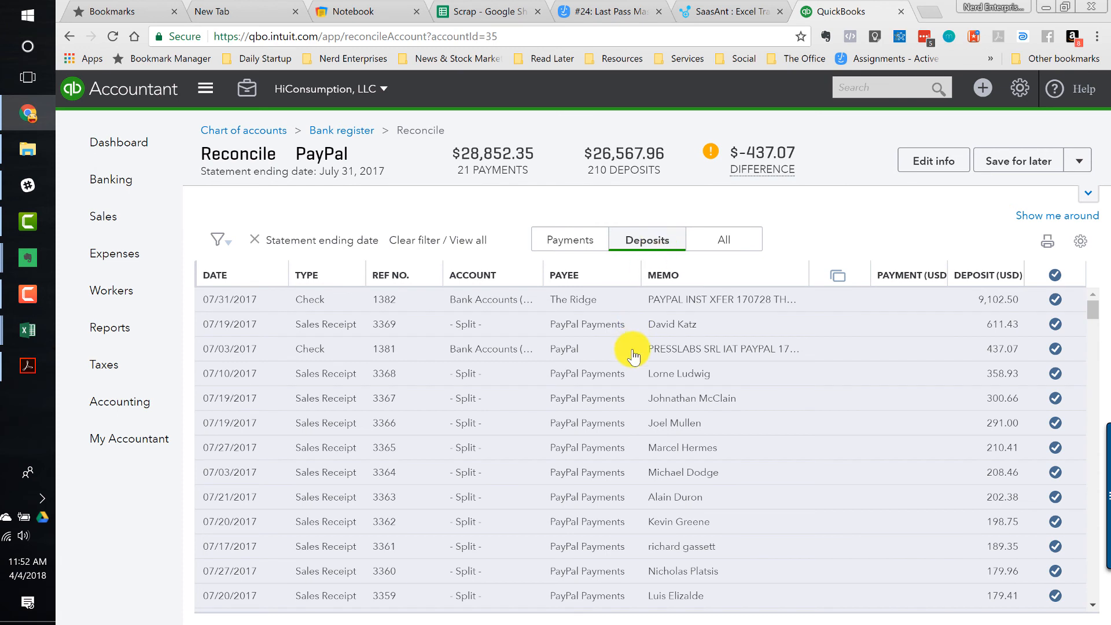
pyautogui.click(1055, 349)
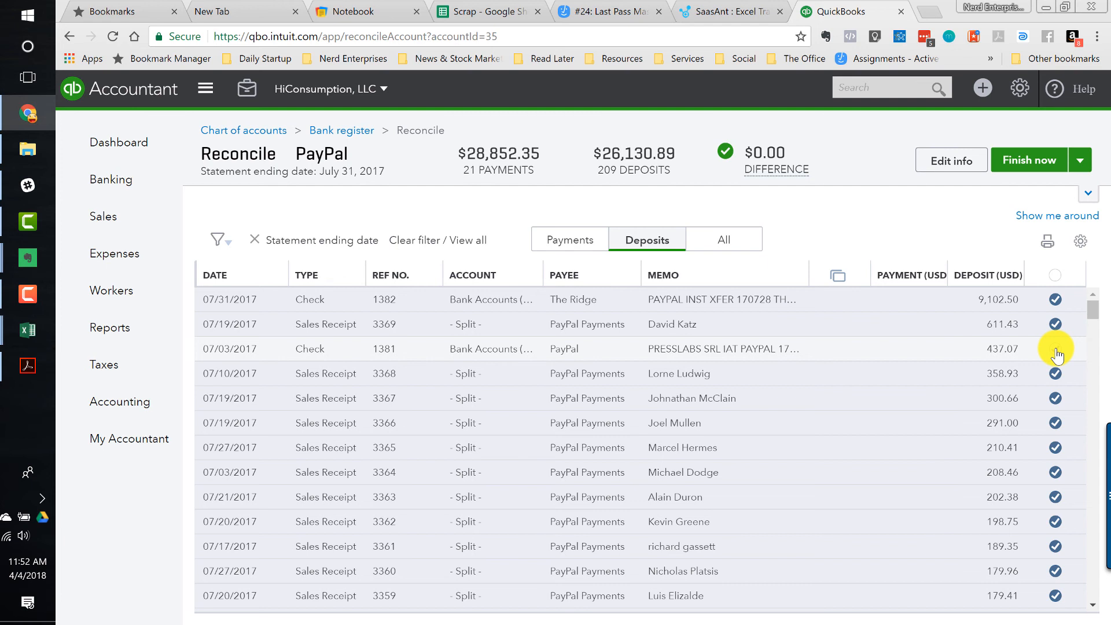
pyautogui.click(1056, 349)
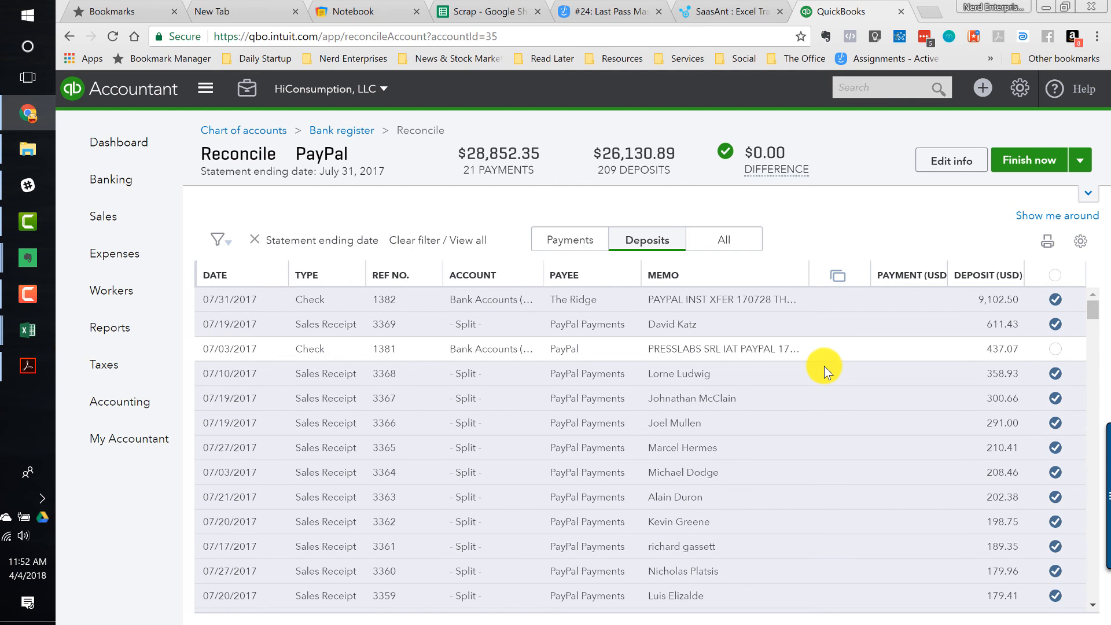
# - Open the 437.07 PRESSLABS check, change its line account to Uncategorized Expense, and save it despite the reconciled warning
pyautogui.click(709, 355)
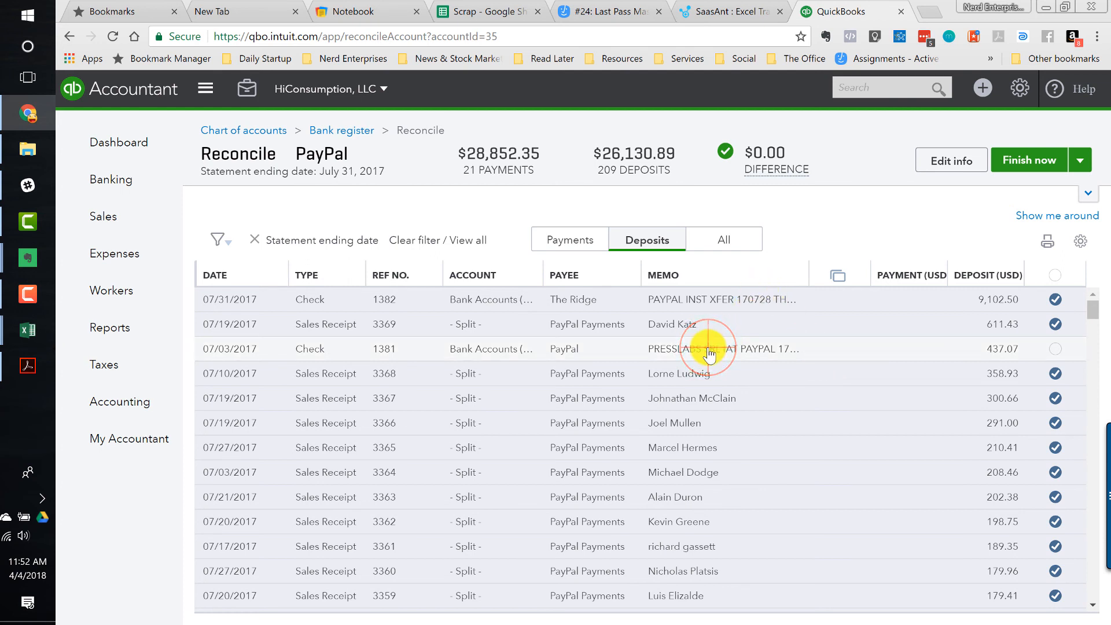
pyautogui.click(877, 446)
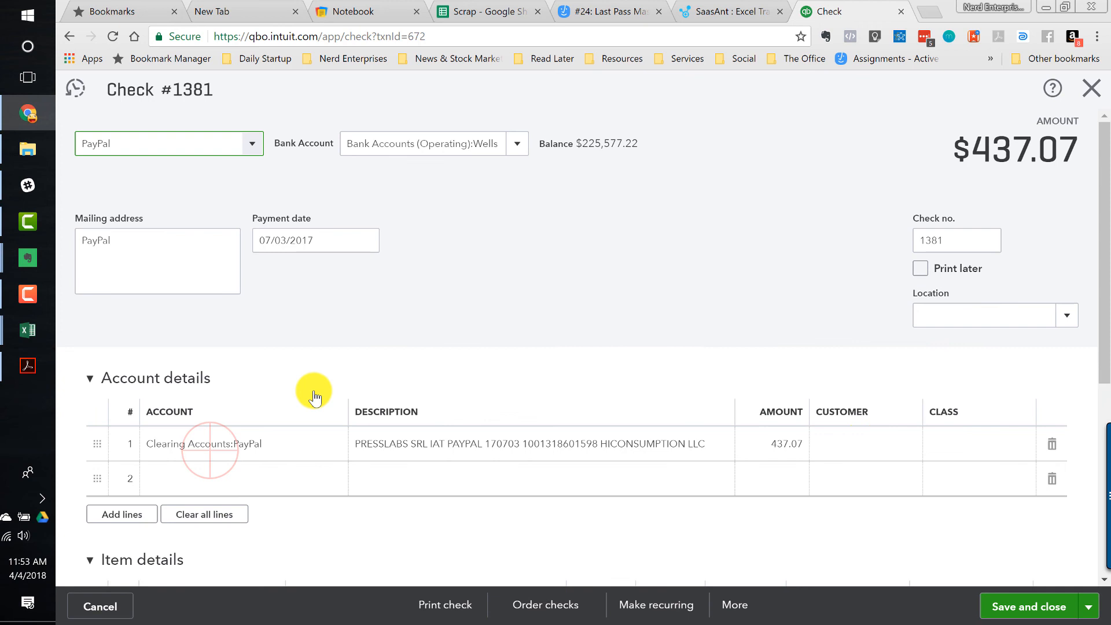
pyautogui.click(218, 449)
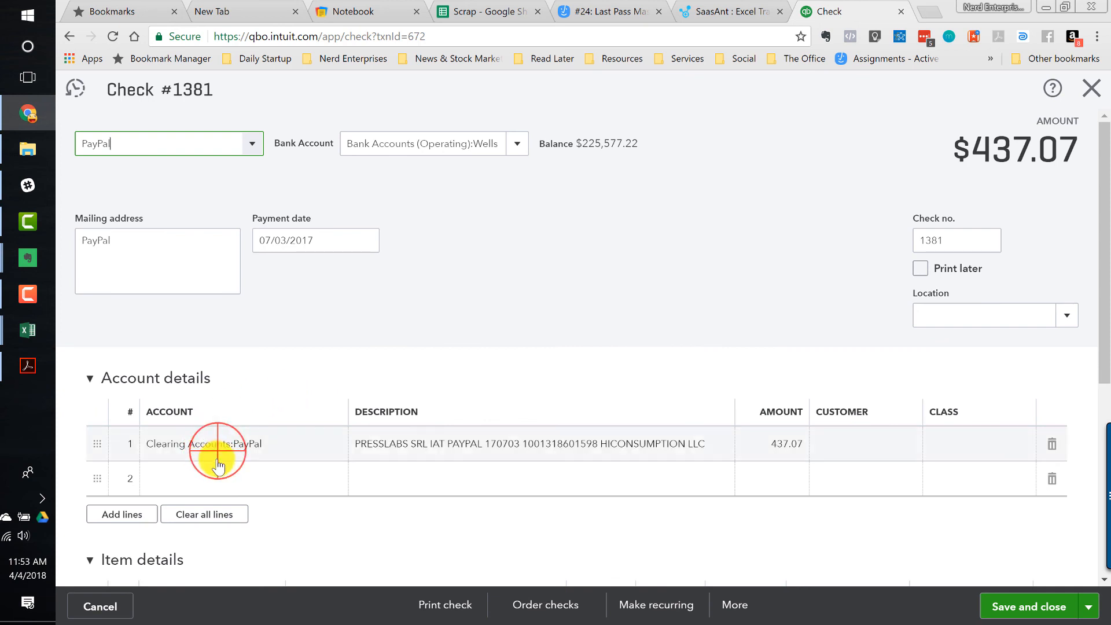
pyautogui.write('unca')
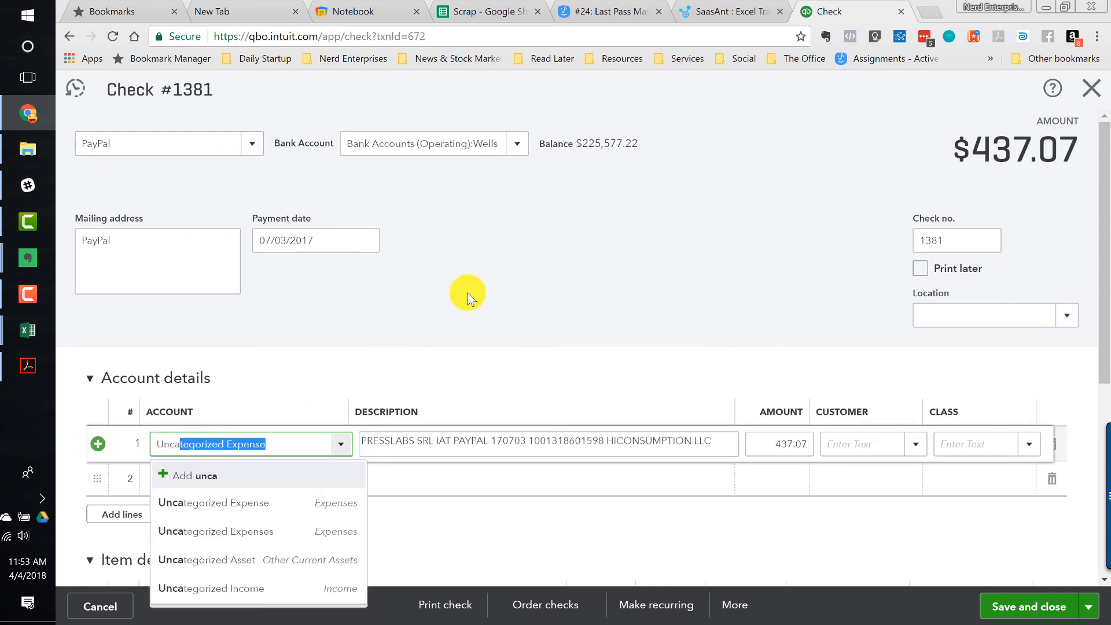
pyautogui.press('Tab')
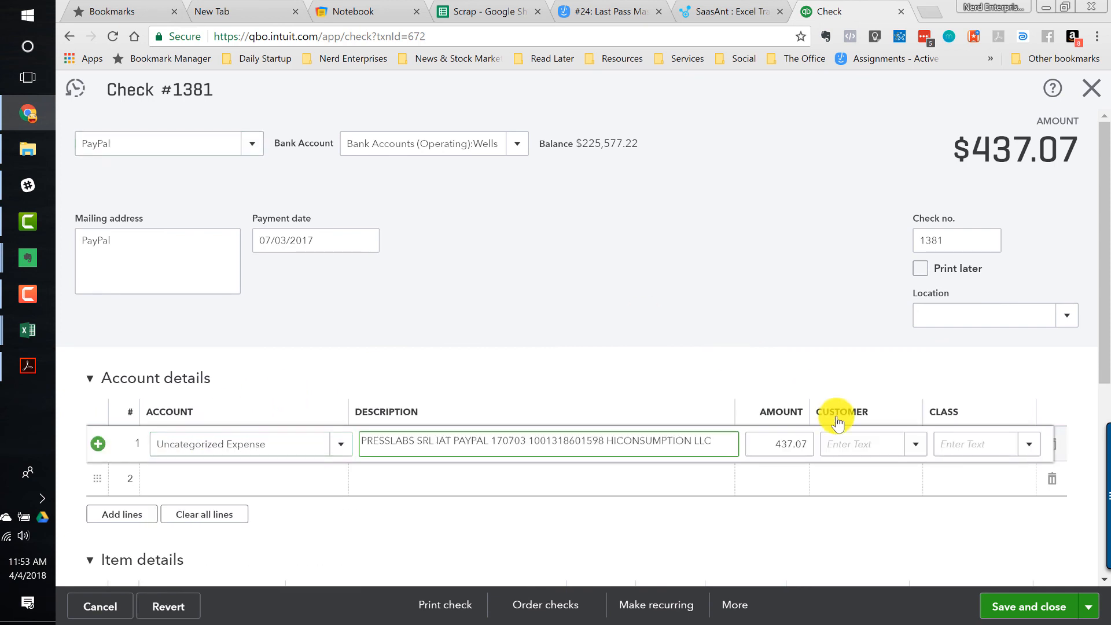
pyautogui.click(1011, 604)
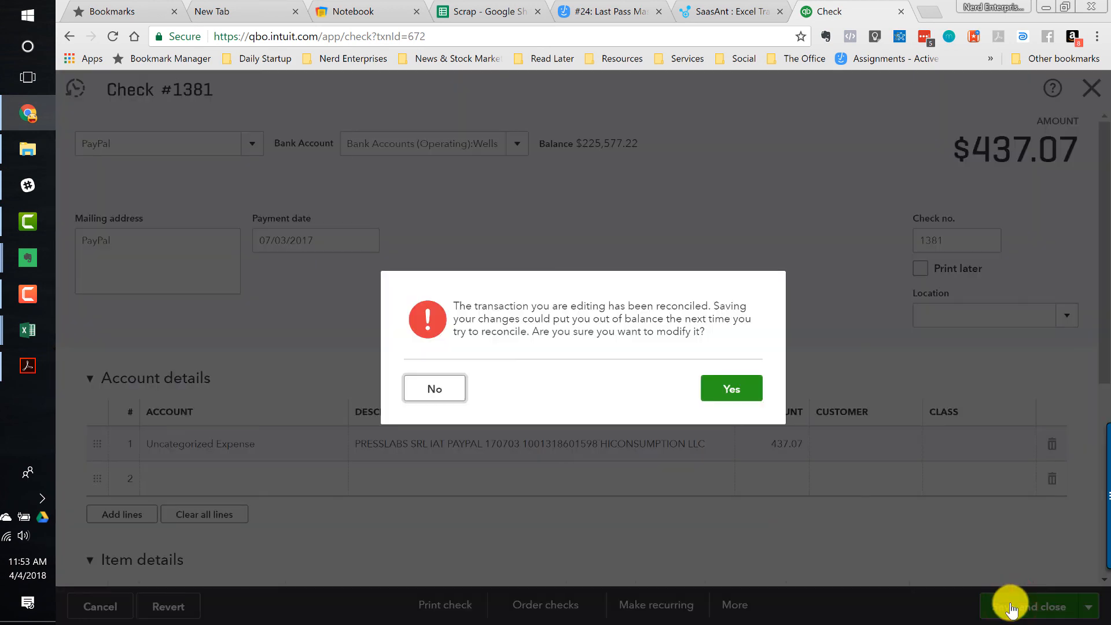
pyautogui.click(728, 385)
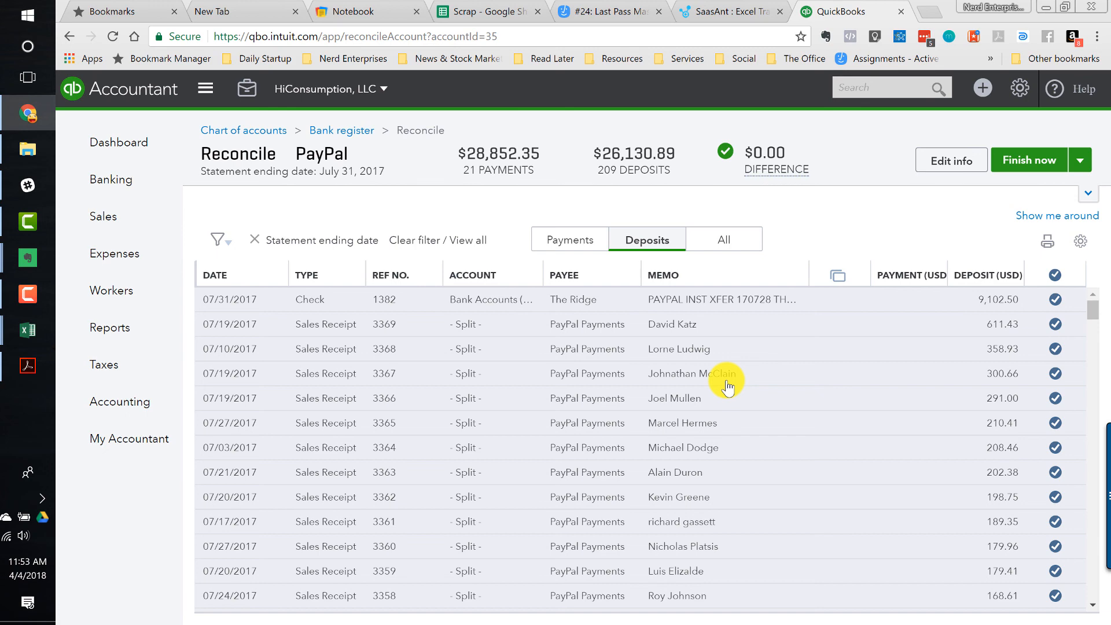
# - Finish the PayPal reconciliation and dismiss the success message
pyautogui.click(1028, 165)
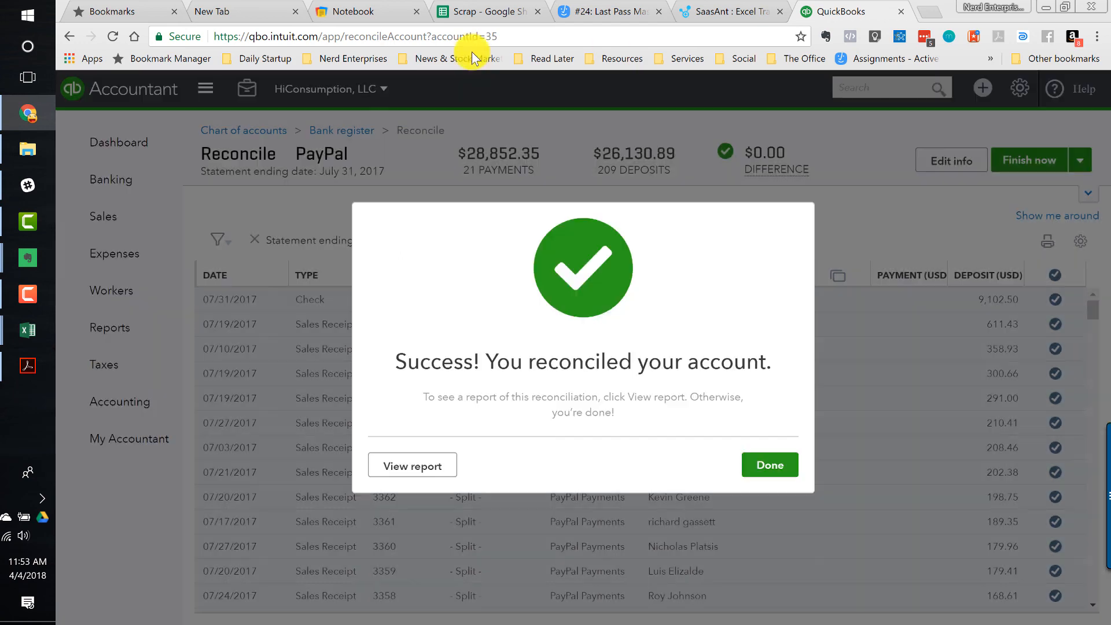
pyautogui.moveTo(23, 193)
pyautogui.click(26, 294)
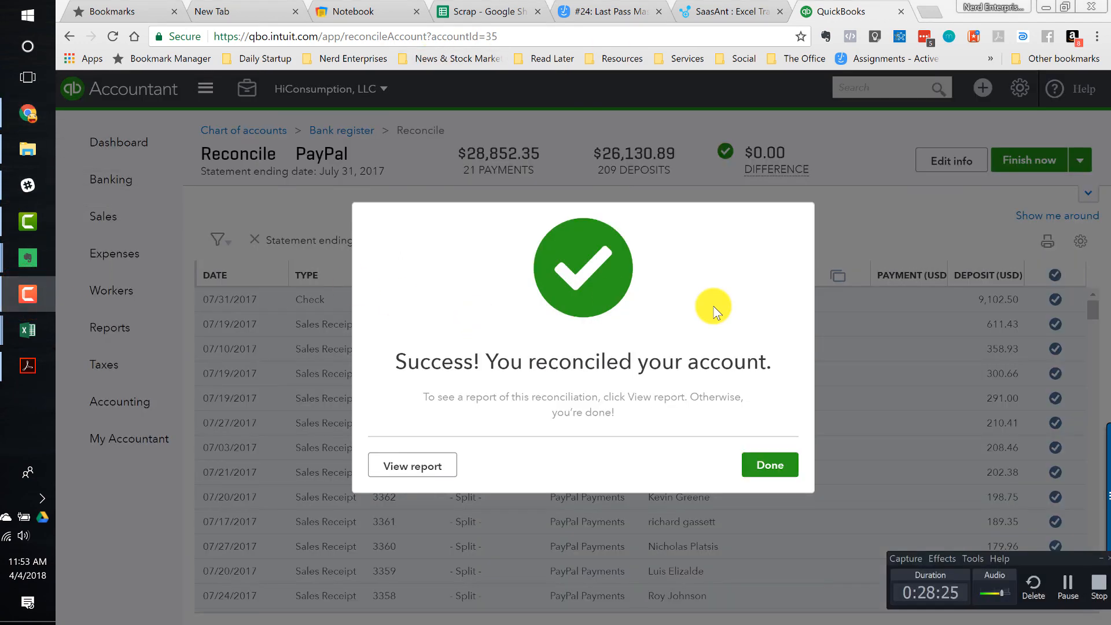
pyautogui.click(771, 470)
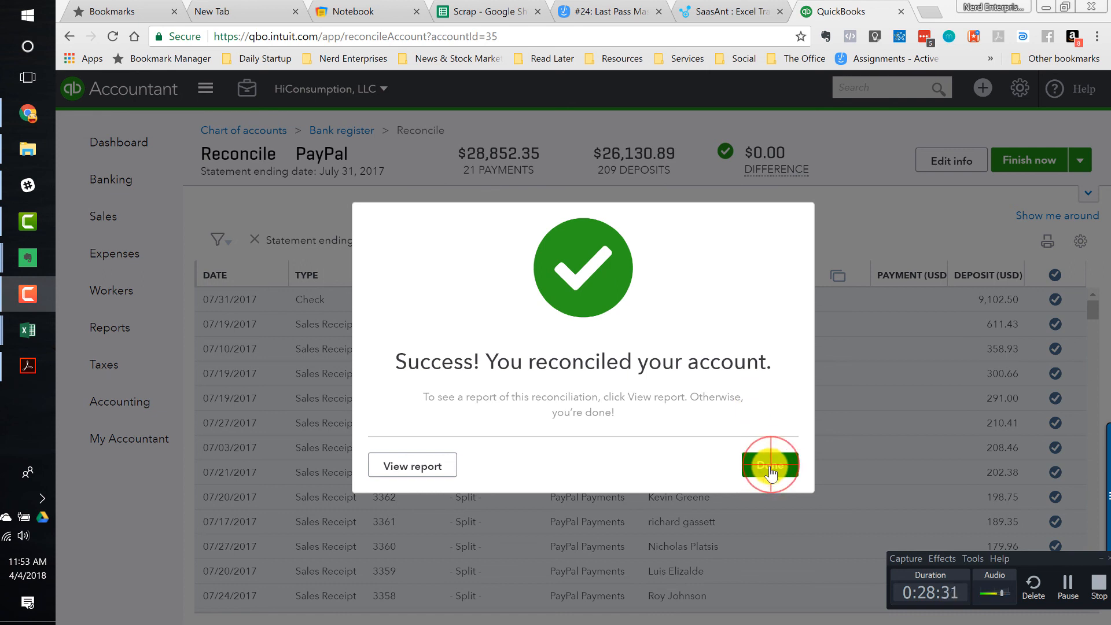